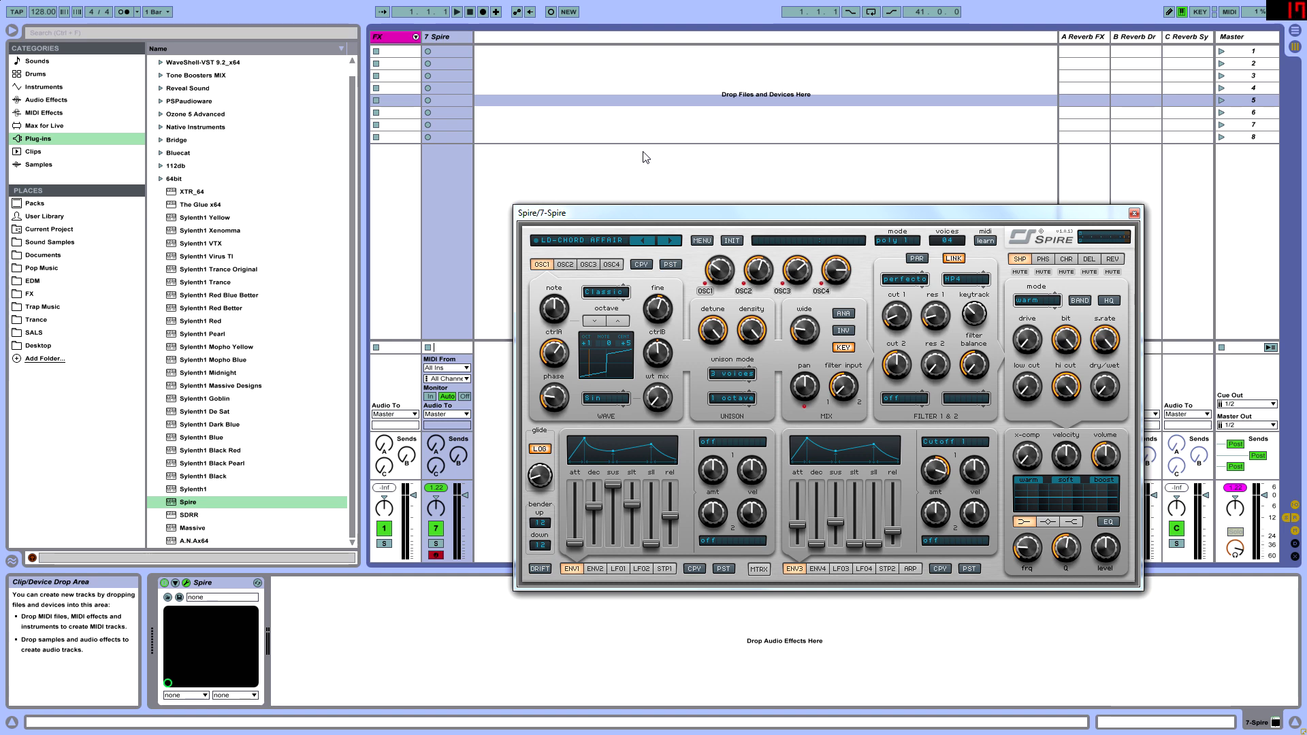
Browse Spire's preset list, select the LD-CHORD AFFAIR preset, and reposition the plug-in window
{"action": "left_click", "coordinate": [598, 244]}
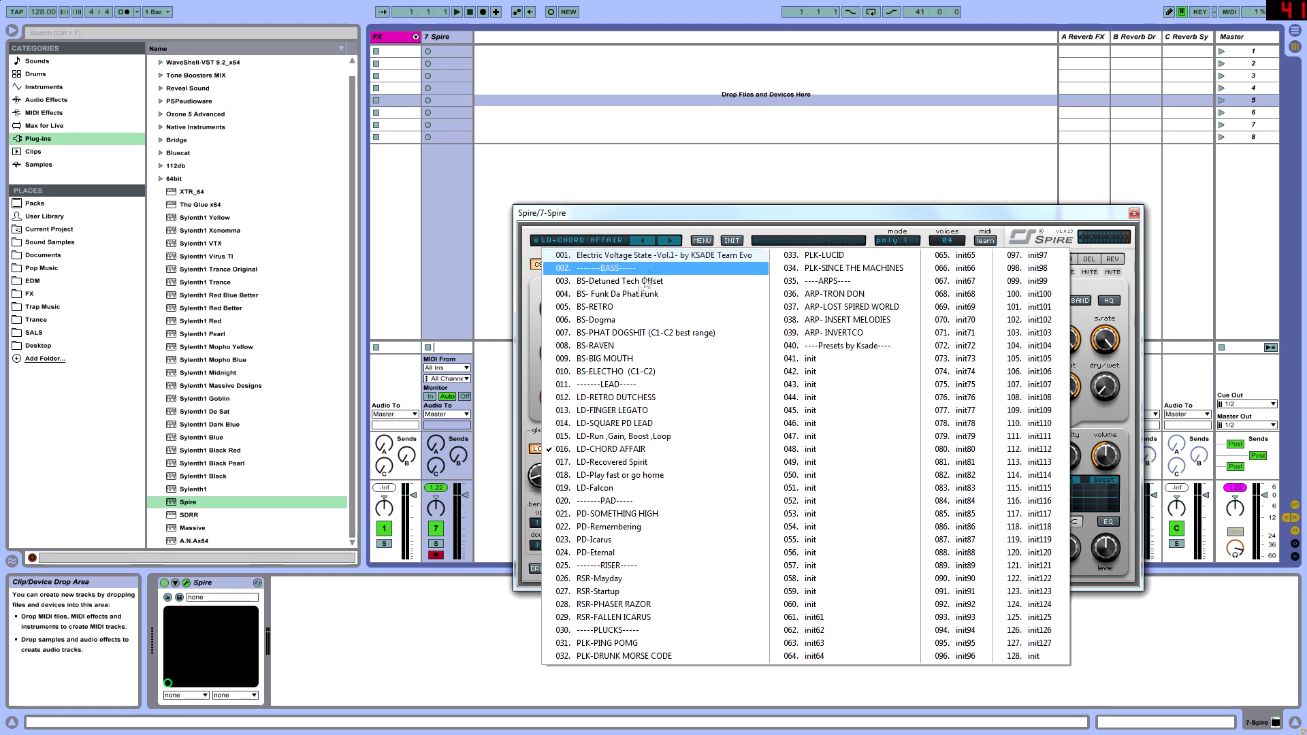
{"action": "left_click", "coordinate": [640, 212]}
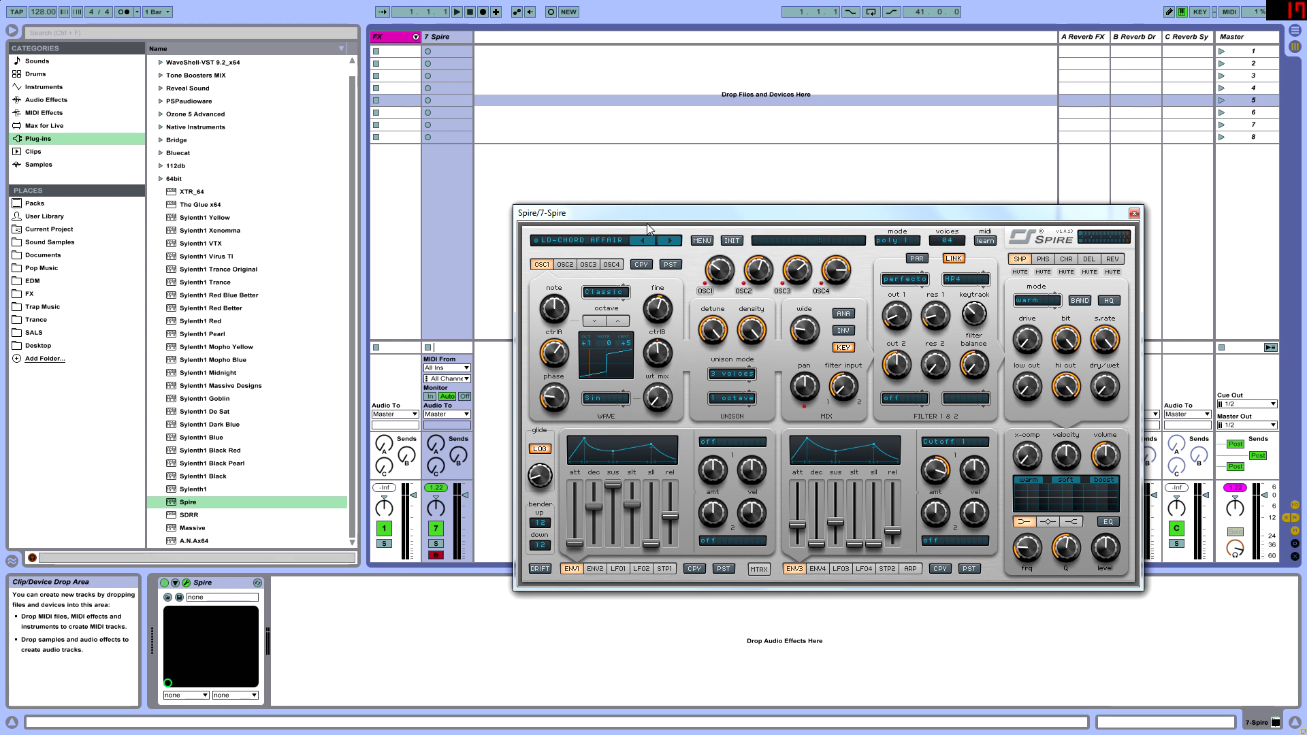
{"action": "left_click_drag", "start_coordinate": [627, 211], "coordinate": [612, 179]}
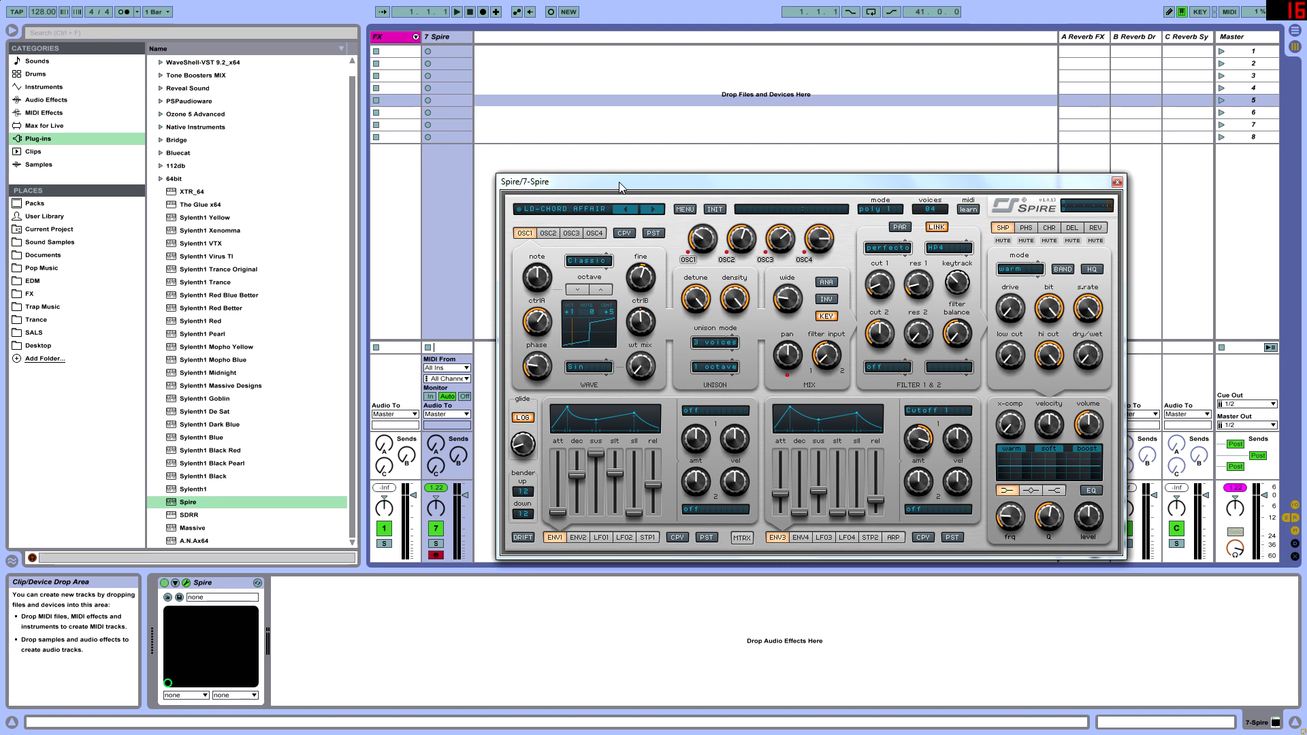
{"action": "left_click", "coordinate": [583, 209]}
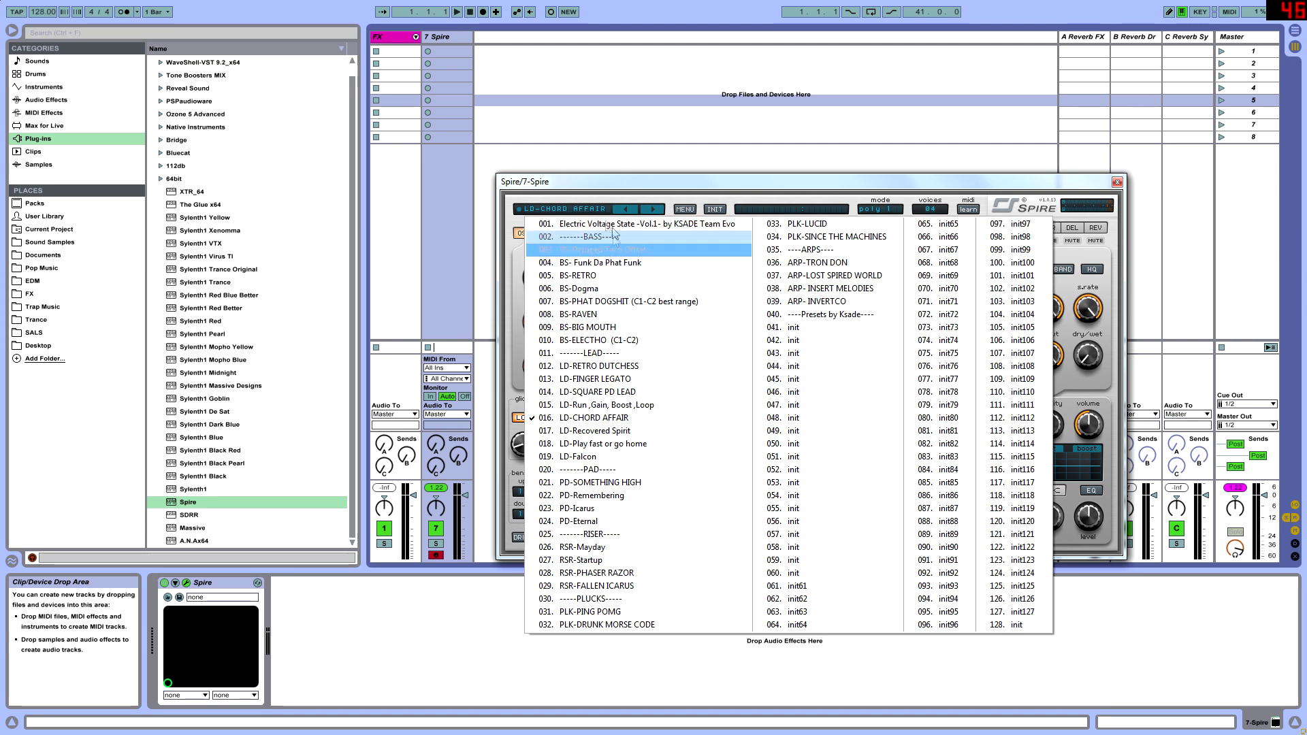
{"action": "left_click", "coordinate": [599, 417]}
{"action": "left_click_drag", "start_coordinate": [827, 187], "coordinate": [784, 162]}
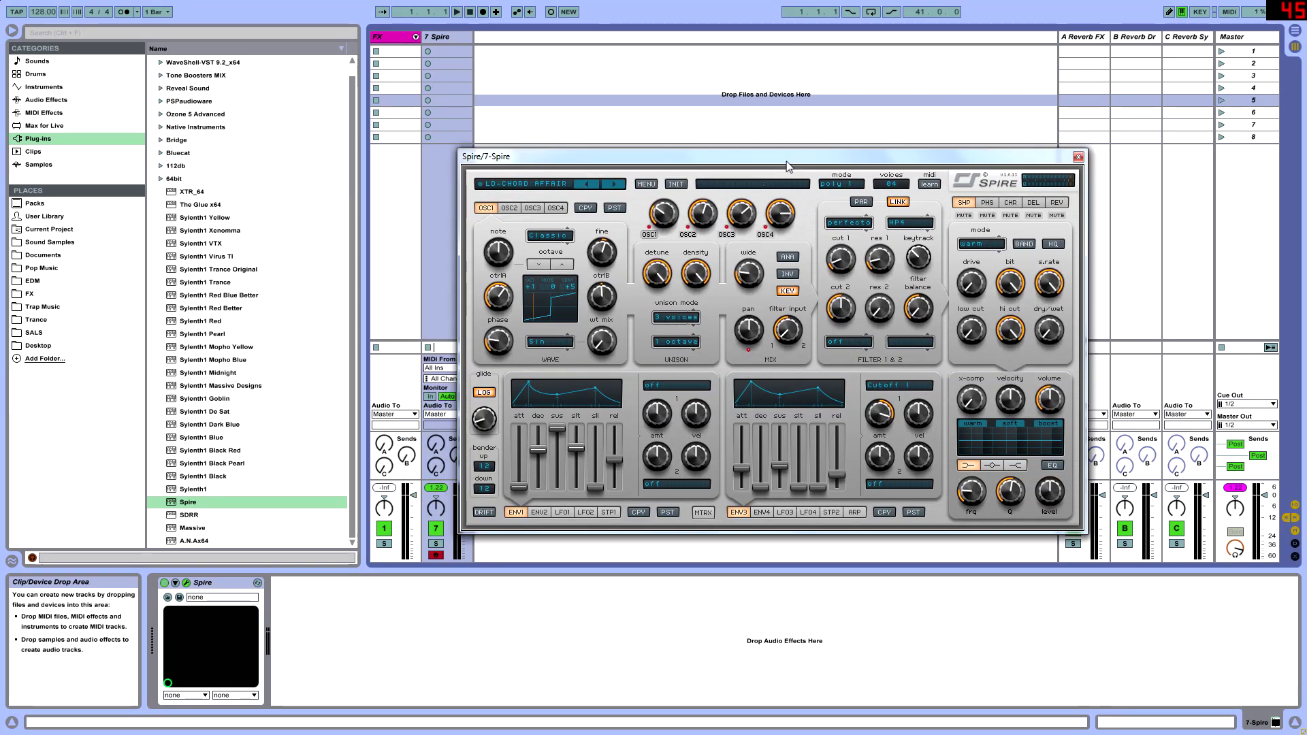
{"action": "mouse_move", "coordinate": [530, 155]}
{"action": "left_mouse_down"}
{"action": "mouse_move", "coordinate": [613, 148]}
{"action": "mouse_move", "coordinate": [535, 162]}
{"action": "left_mouse_up"}
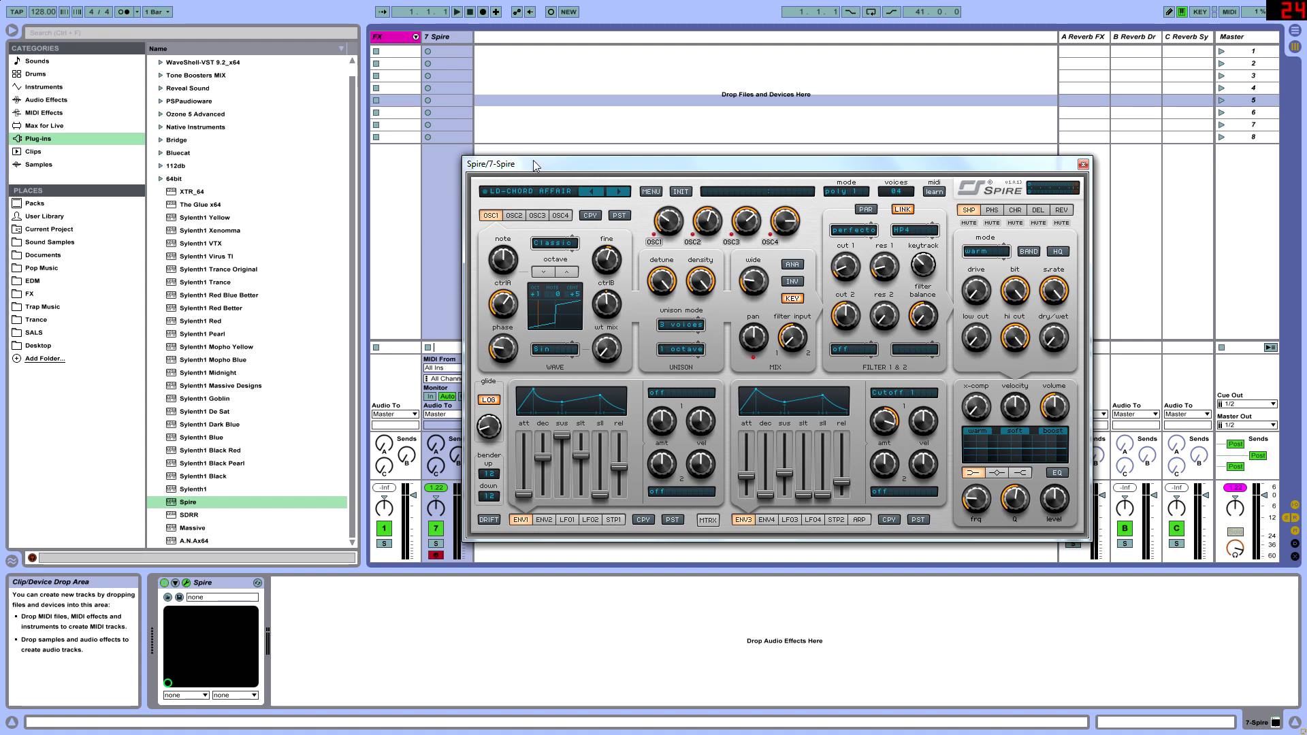
{"action": "left_click_drag", "start_coordinate": [524, 166], "coordinate": [544, 183]}
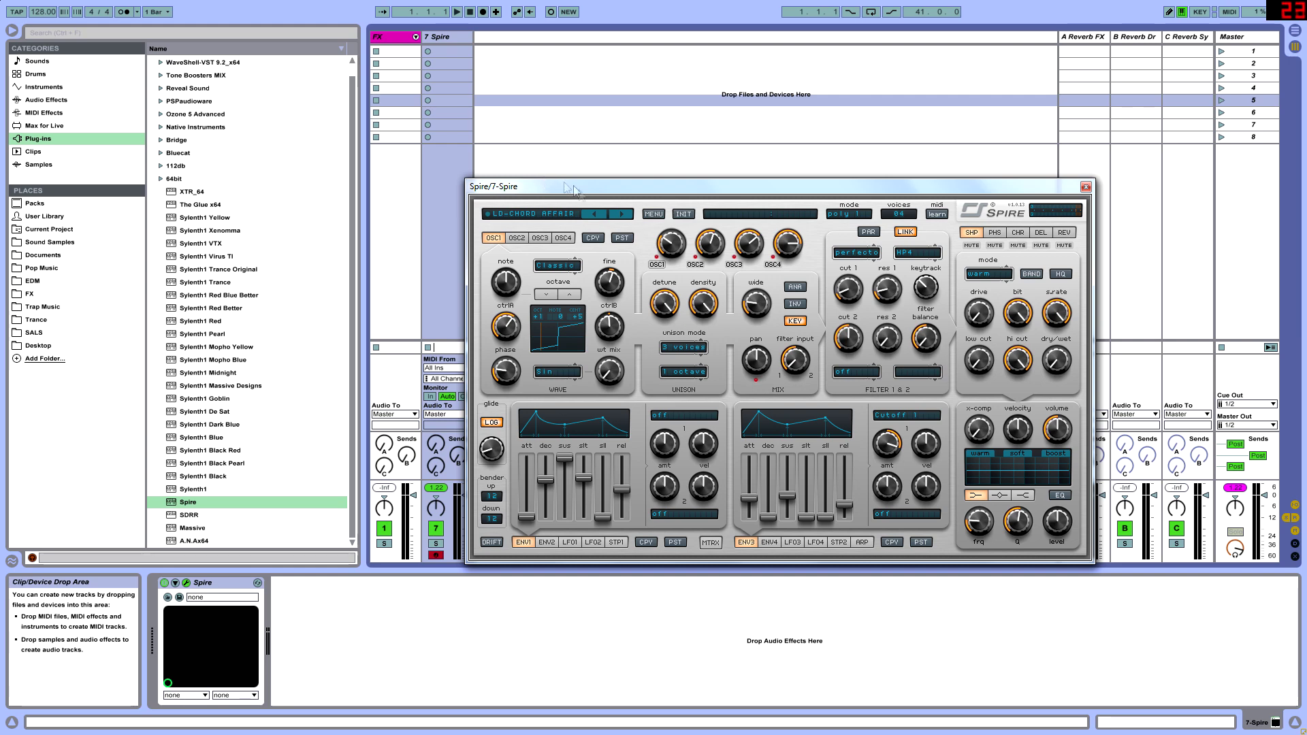
Create a MIDI clip in the Spire track's first slot and add a sixteenth-note D1 at its start
{"action": "double_click", "coordinate": [453, 52]}
{"action": "left_click_drag", "start_coordinate": [656, 189], "coordinate": [671, 73]}
{"action": "left_click_drag", "start_coordinate": [341, 570], "coordinate": [341, 338]}
{"action": "left_click_drag", "start_coordinate": [311, 560], "coordinate": [381, 579]}
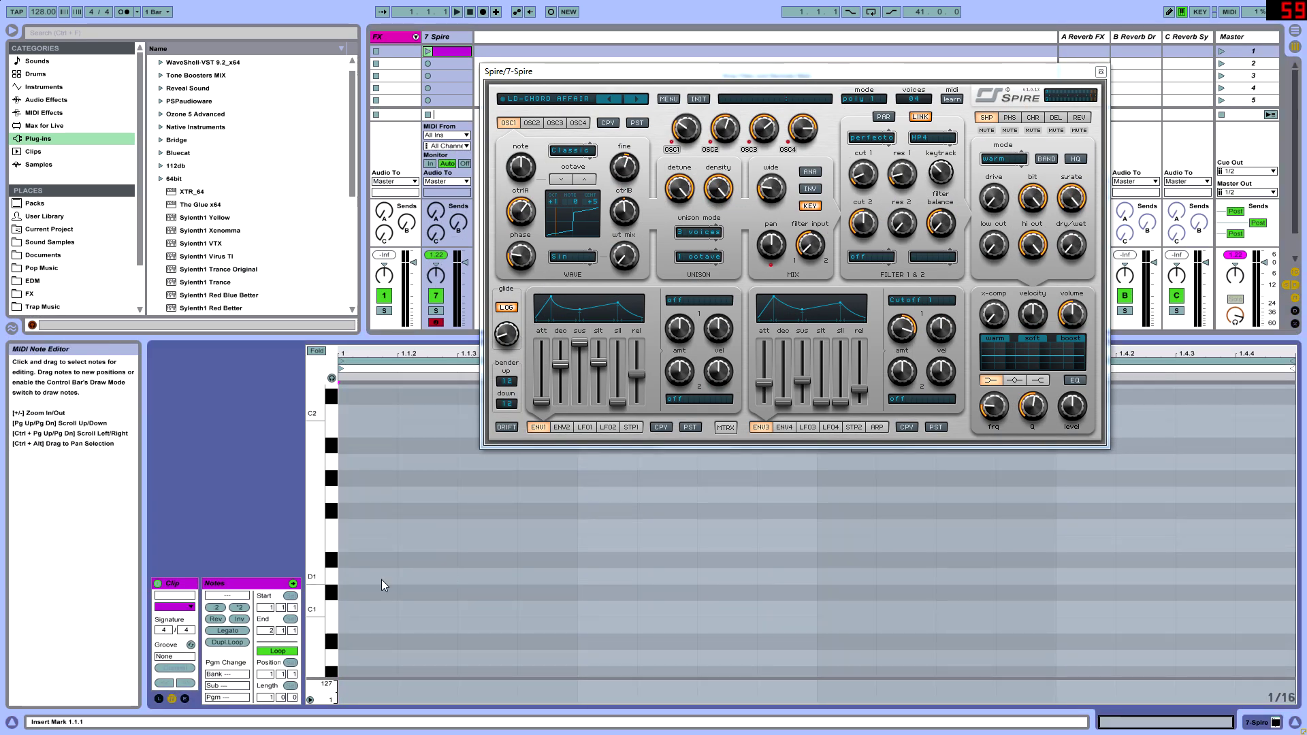
{"action": "double_click", "coordinate": [381, 576]}
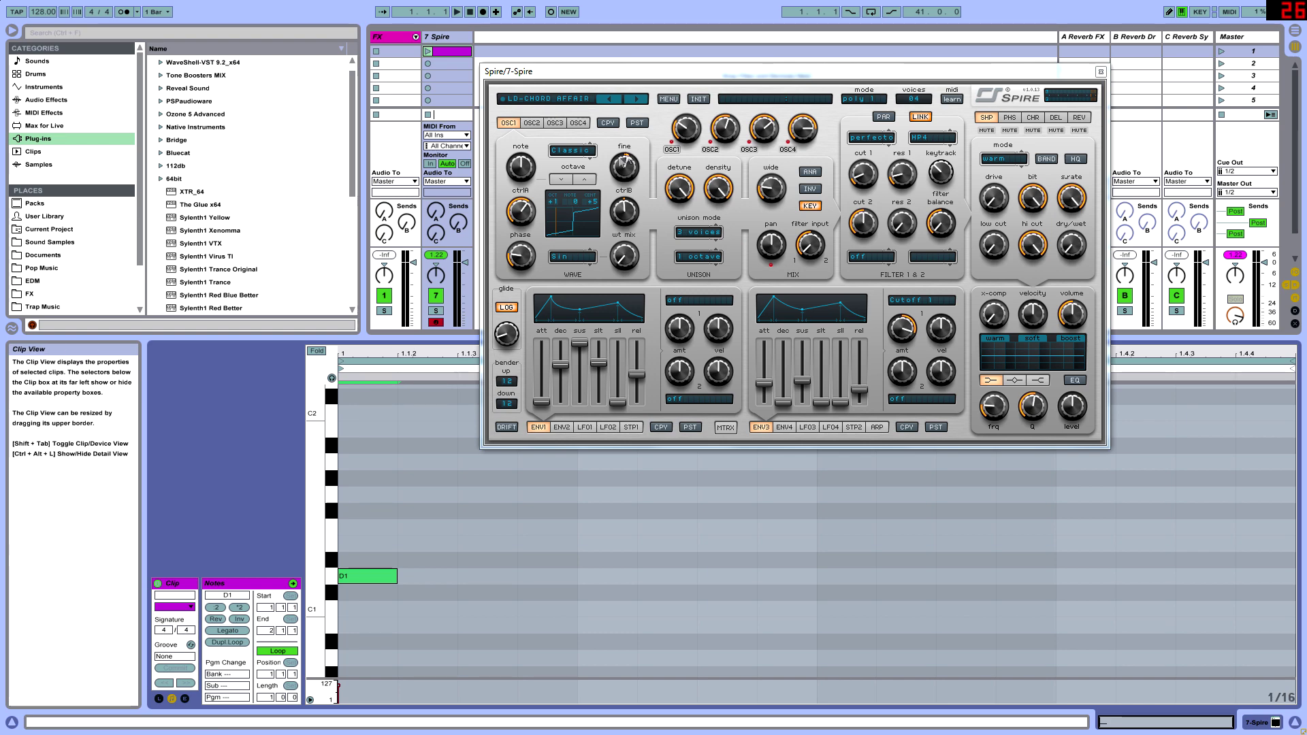
Copy the D1 note up to F1 and enlarge the note editor, with the Spire window moved clear of the notes
{"action": "left_click_drag", "start_coordinate": [611, 80], "coordinate": [881, 241]}
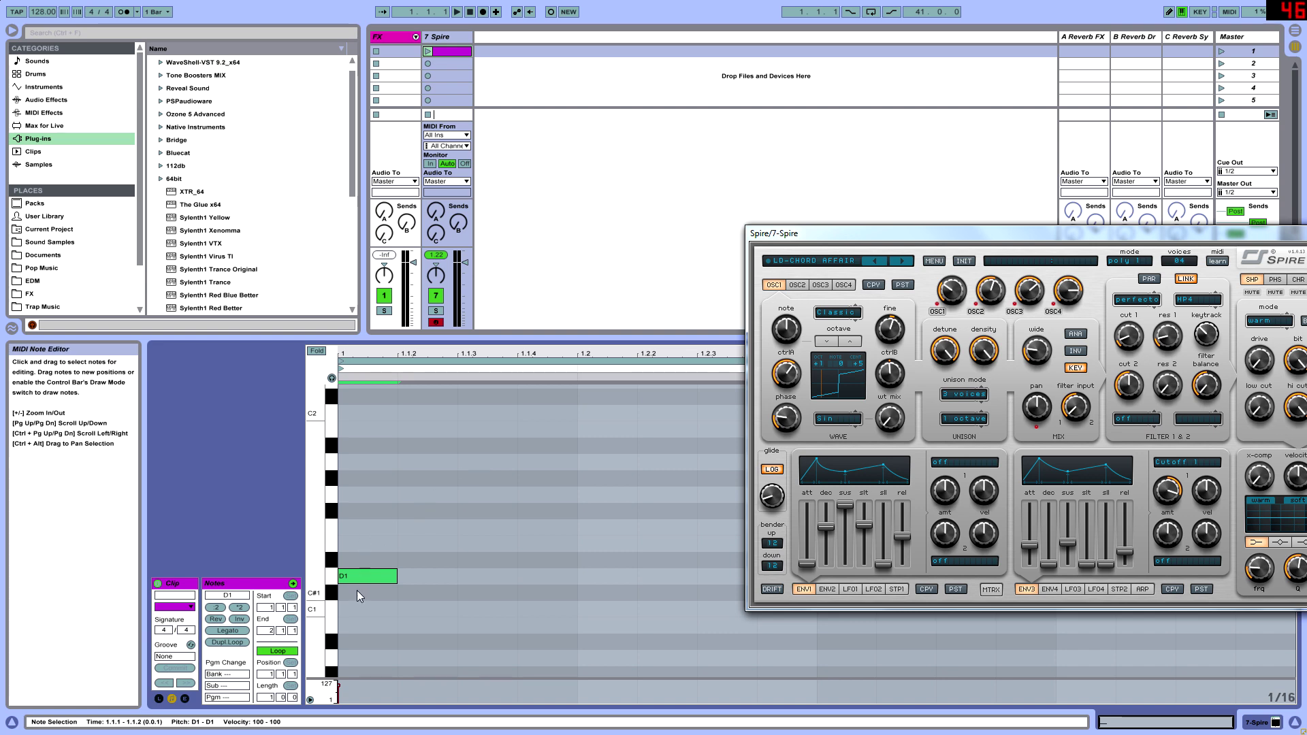
{"action": "left_click", "coordinate": [399, 643]}
{"action": "left_click_drag", "start_coordinate": [368, 576], "coordinate": [380, 530]}
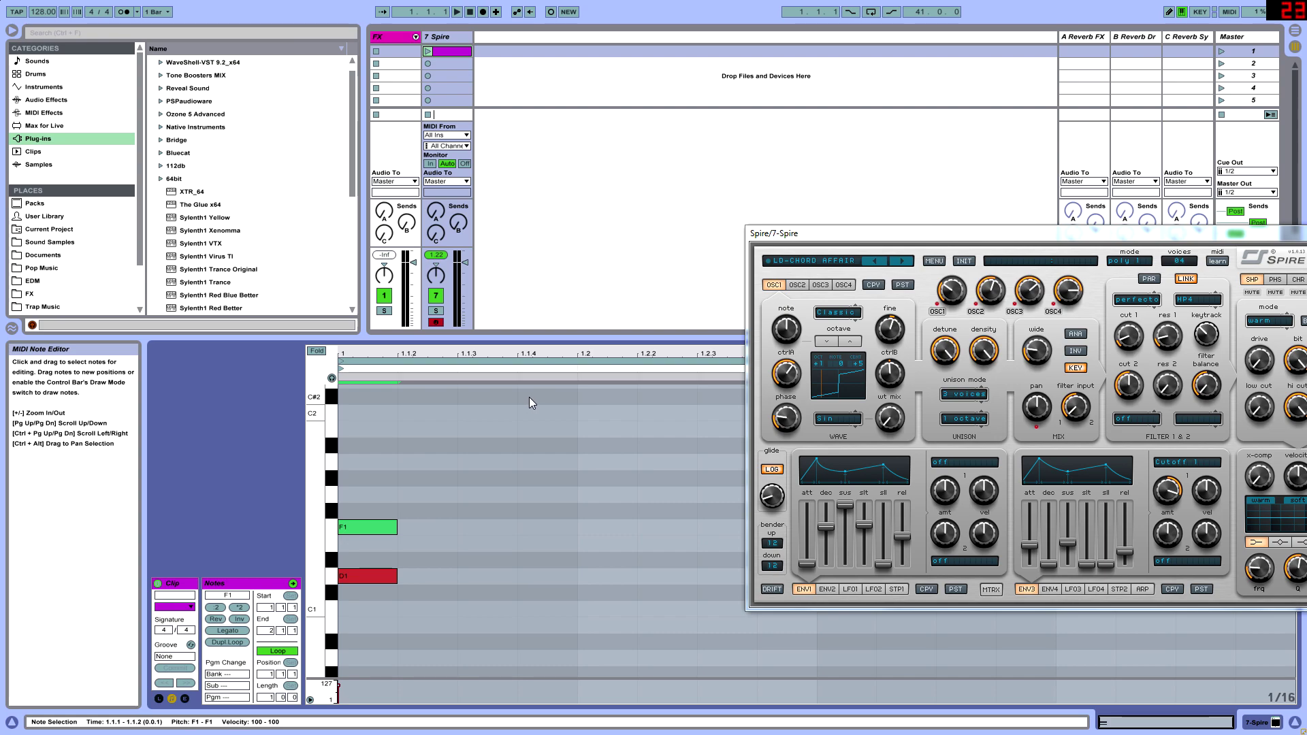
{"action": "left_click_drag", "start_coordinate": [503, 337], "coordinate": [564, 226]}
{"action": "left_click_drag", "start_coordinate": [1098, 233], "coordinate": [1003, 303]}
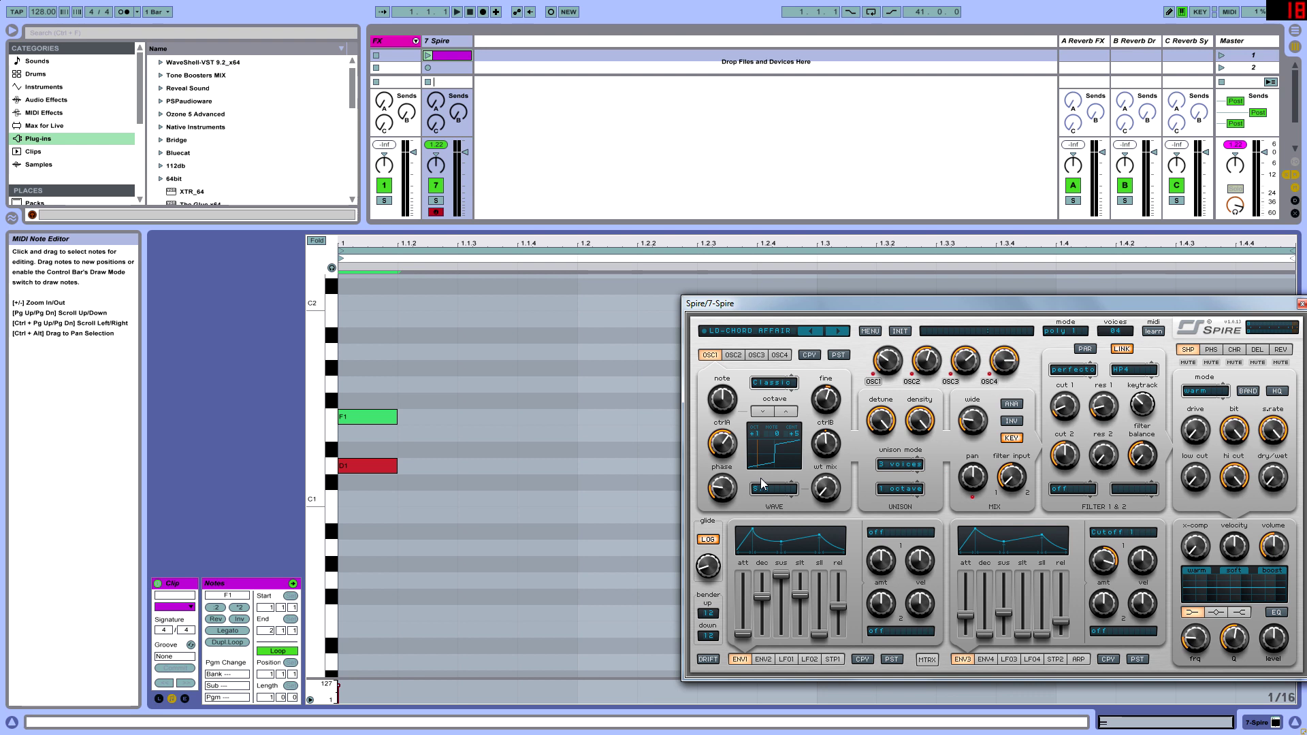
Raise the upper F1 note by an octave to F2, leaving the lower note on D1
{"action": "left_click_drag", "start_coordinate": [383, 470], "coordinate": [383, 322]}
{"action": "key", "text": "ctrl+z"}
{"action": "left_click", "coordinate": [371, 417]}
{"action": "scroll", "coordinate": [463, 507], "scroll_direction": "up", "scroll_amount": 2}
{"action": "key", "text": "shift+Up"}
{"action": "scroll", "coordinate": [486, 510], "scroll_direction": "up", "scroll_amount": 3}
{"action": "key", "text": "Down"}
{"action": "key", "text": "Down"}
{"action": "key", "text": "Down"}
{"action": "key", "text": "Up"}
{"action": "key", "text": "Up"}
{"action": "key", "text": "Up"}
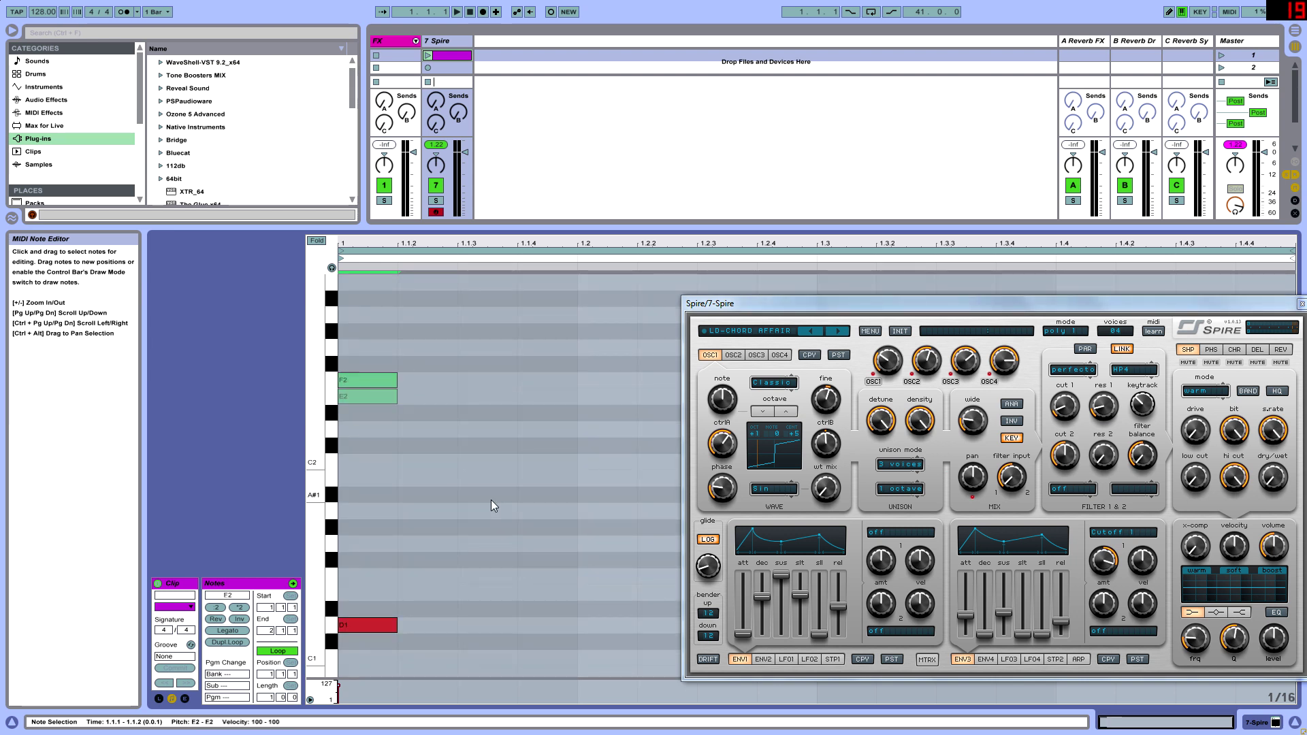
Transpose both notes up one semitone to D#1 and F#2 and play the clip
{"action": "left_click_drag", "start_coordinate": [361, 435], "coordinate": [365, 335]}
{"action": "key", "text": "space"}
{"action": "key", "text": "space"}
{"action": "left_click_drag", "start_coordinate": [525, 629], "coordinate": [398, 332]}
{"action": "key", "text": "Up"}
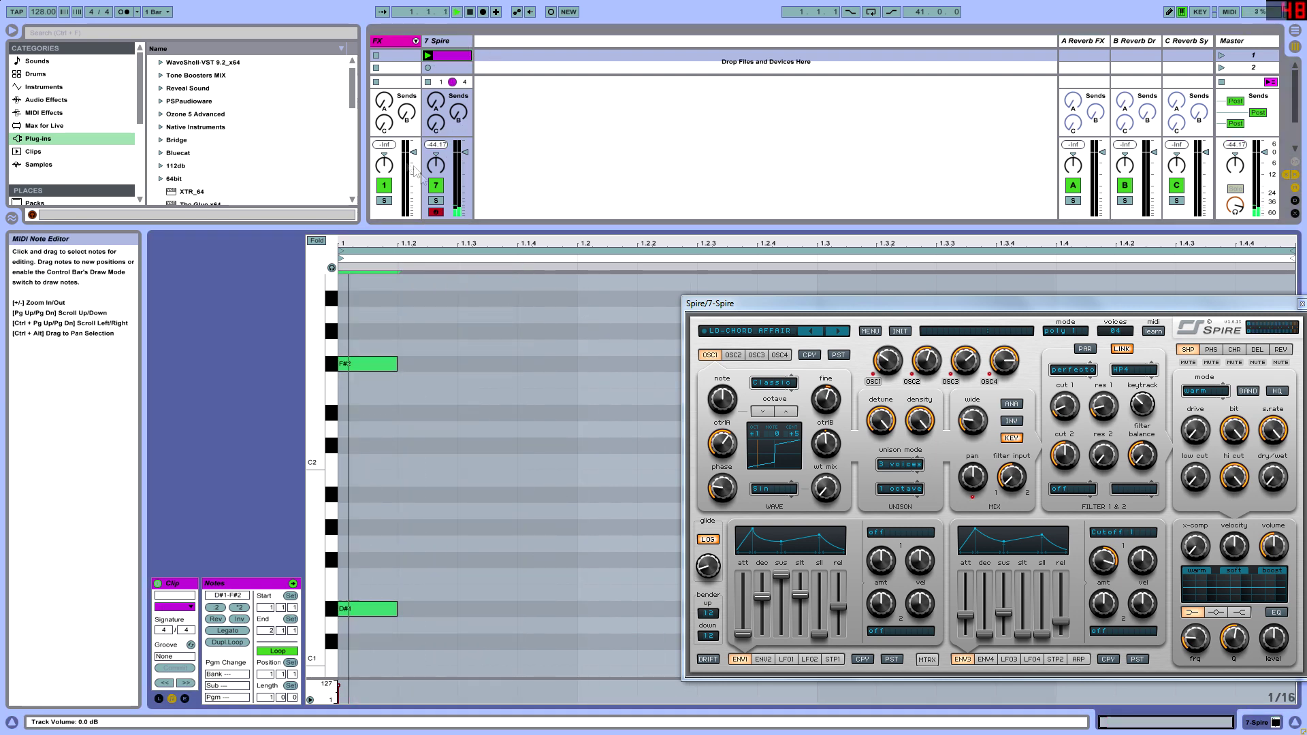
{"action": "key", "text": "space"}
Transpose the two selected notes to D2 and F3 and play the clip
{"action": "left_click_drag", "start_coordinate": [402, 532], "coordinate": [363, 678]}
{"action": "left_click", "coordinate": [395, 292]}
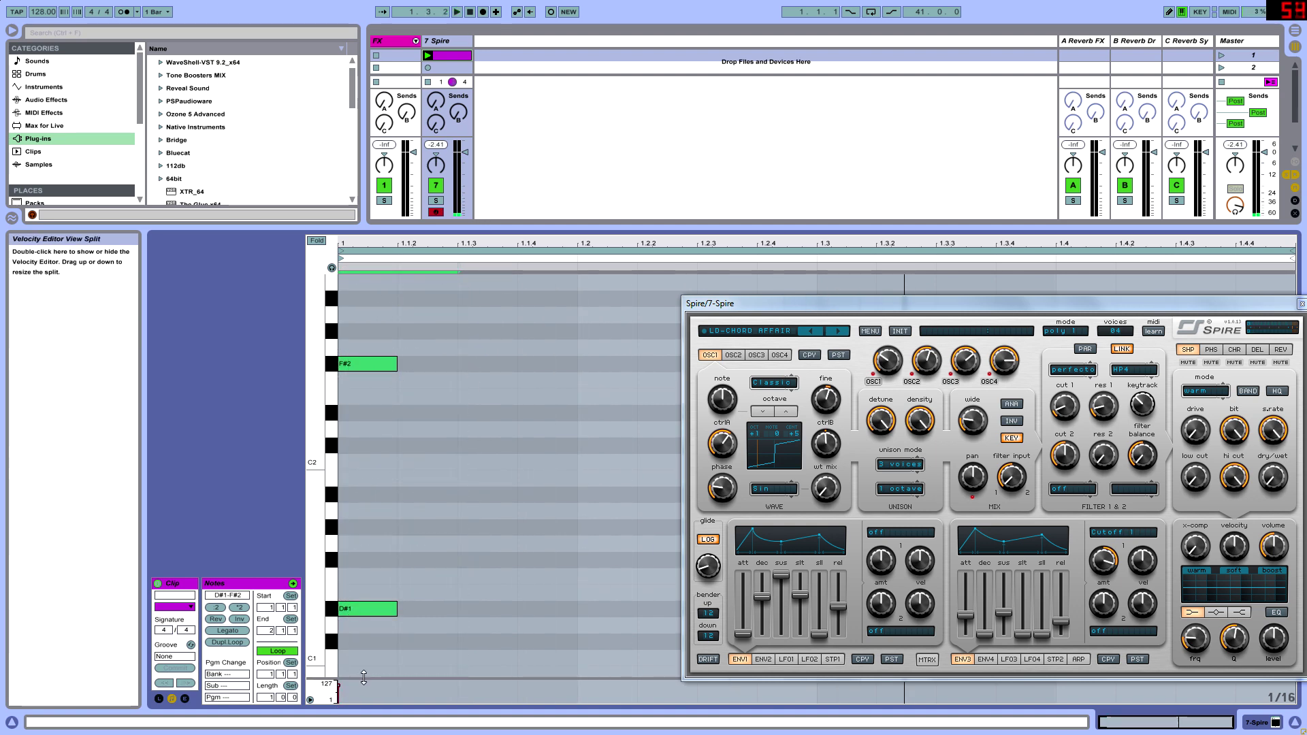
{"action": "key", "text": "Down"}
{"action": "key", "text": "shift+Up"}
{"action": "key", "text": "space"}
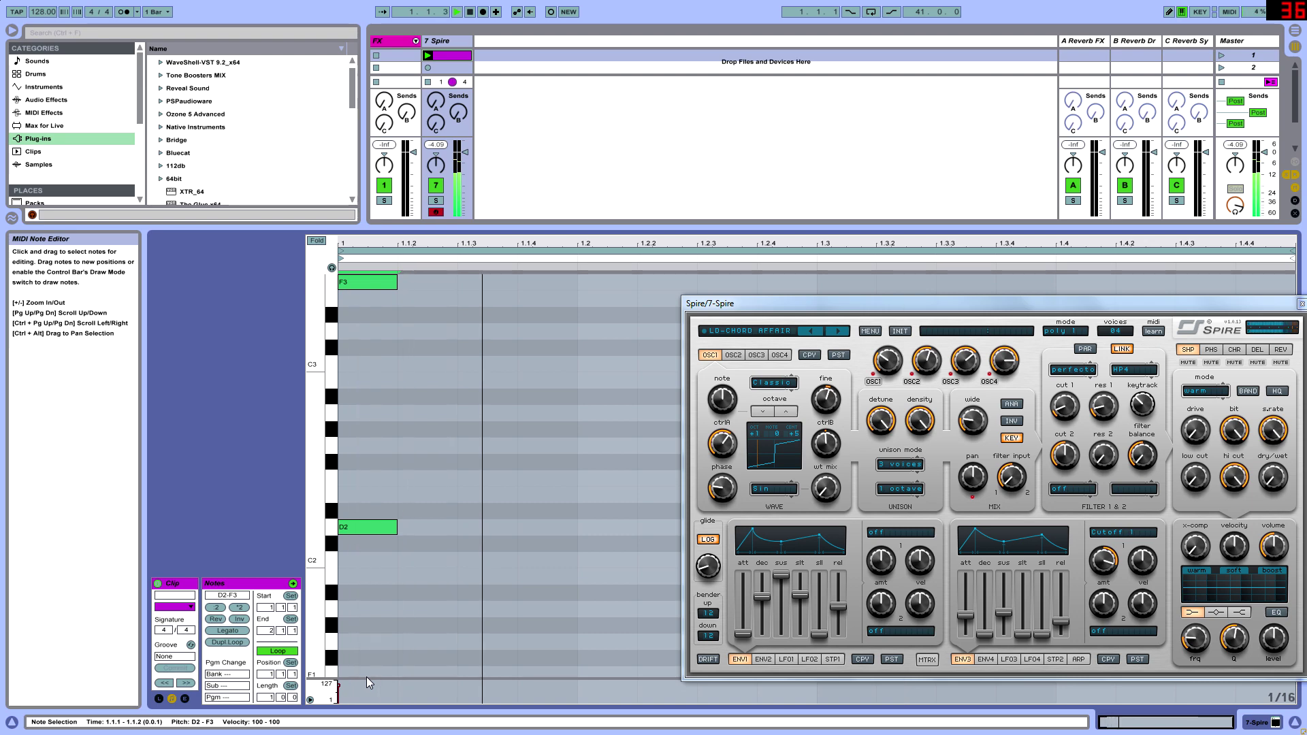
Close the Spire window and enlarge the note editor further
{"action": "left_click_drag", "start_coordinate": [929, 306], "coordinate": [727, 306]}
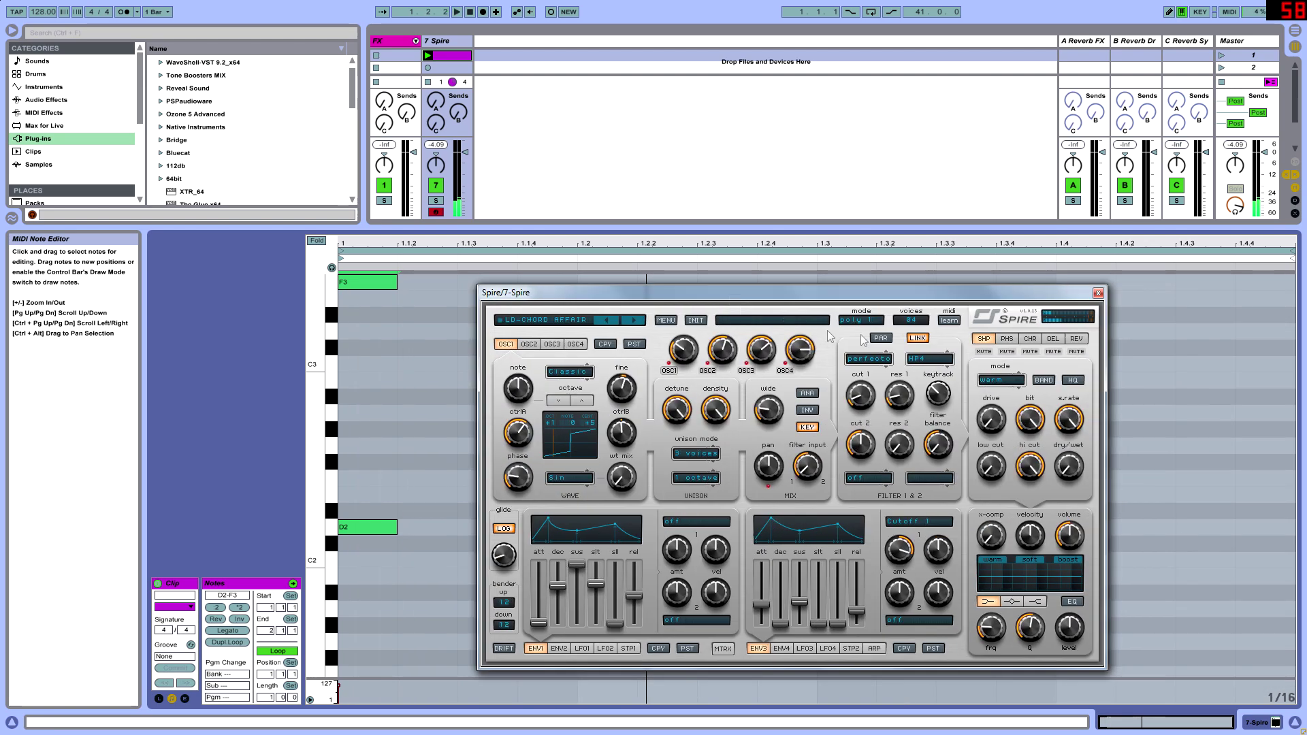
{"action": "left_click", "coordinate": [1099, 304]}
{"action": "left_click_drag", "start_coordinate": [475, 220], "coordinate": [484, 105]}
{"action": "scroll", "coordinate": [406, 651], "scroll_direction": "up", "scroll_amount": 3}
Select the D2 and F3 notes together and play the clip to hear the interval
{"action": "left_click_drag", "start_coordinate": [389, 621], "coordinate": [371, 336]}
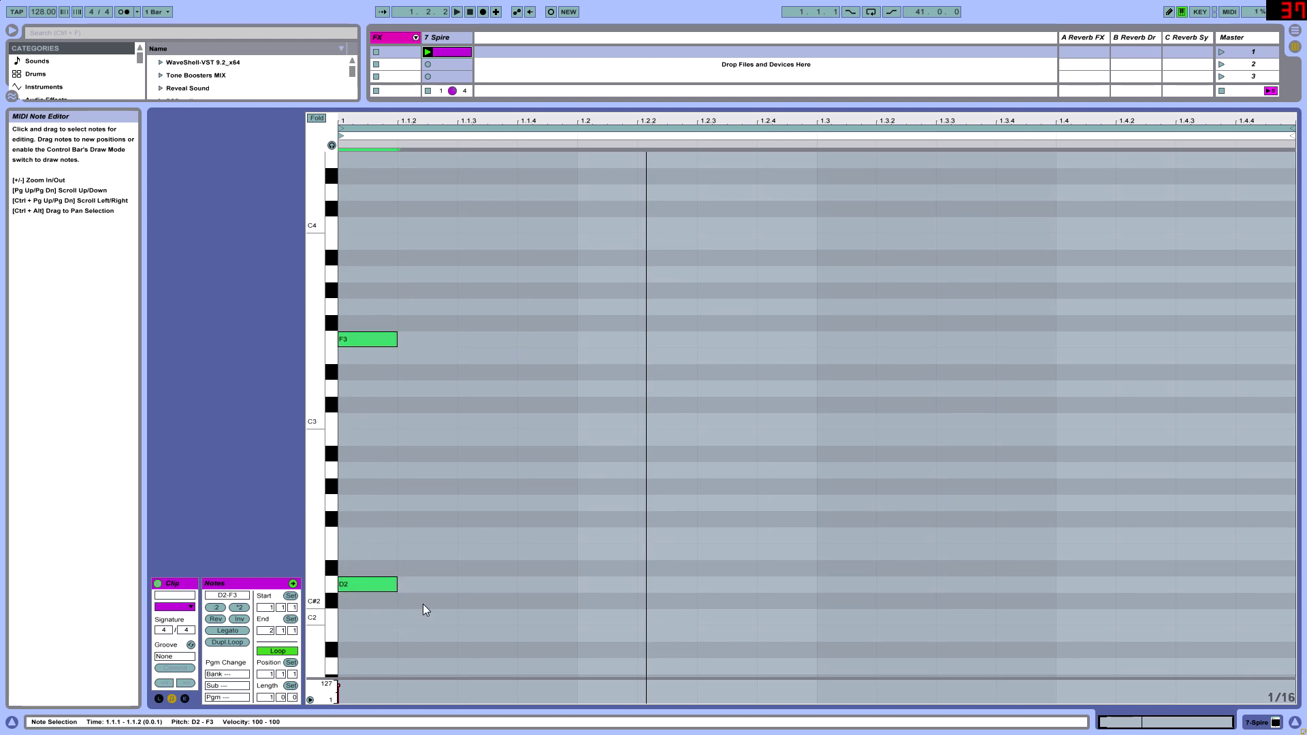
{"action": "left_click_drag", "start_coordinate": [379, 679], "coordinate": [406, 697]}
{"action": "left_click_drag", "start_coordinate": [366, 638], "coordinate": [379, 219]}
{"action": "left_click_drag", "start_coordinate": [437, 636], "coordinate": [451, 350]}
{"action": "left_click_drag", "start_coordinate": [417, 617], "coordinate": [379, 215]}
{"action": "left_click_drag", "start_coordinate": [412, 600], "coordinate": [380, 209]}
{"action": "left_click_drag", "start_coordinate": [409, 632], "coordinate": [378, 208]}
{"action": "key", "text": "space"}
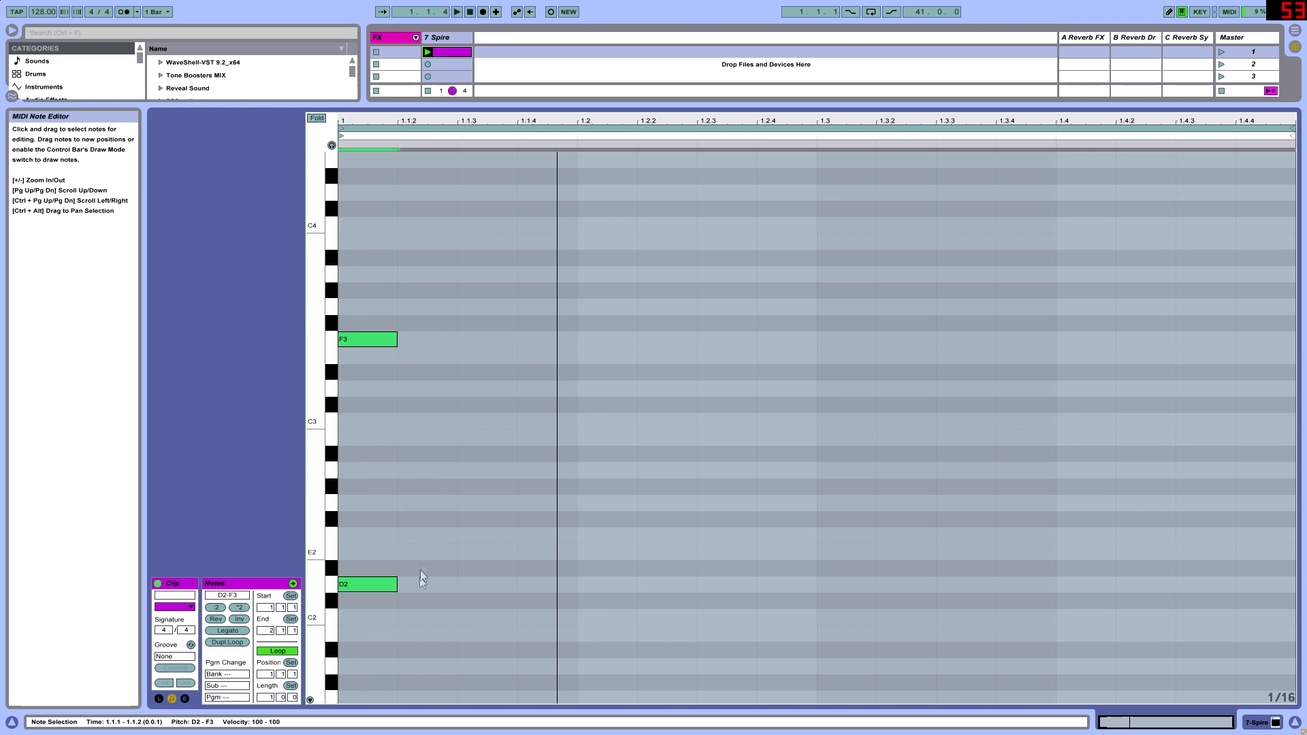
Set the adaptive grid to Narrowest, align the D2 and F3 notes with the clip's start, and play the clip
{"action": "left_click_drag", "start_coordinate": [386, 585], "coordinate": [456, 585]}
{"action": "right_click", "coordinate": [549, 481]}
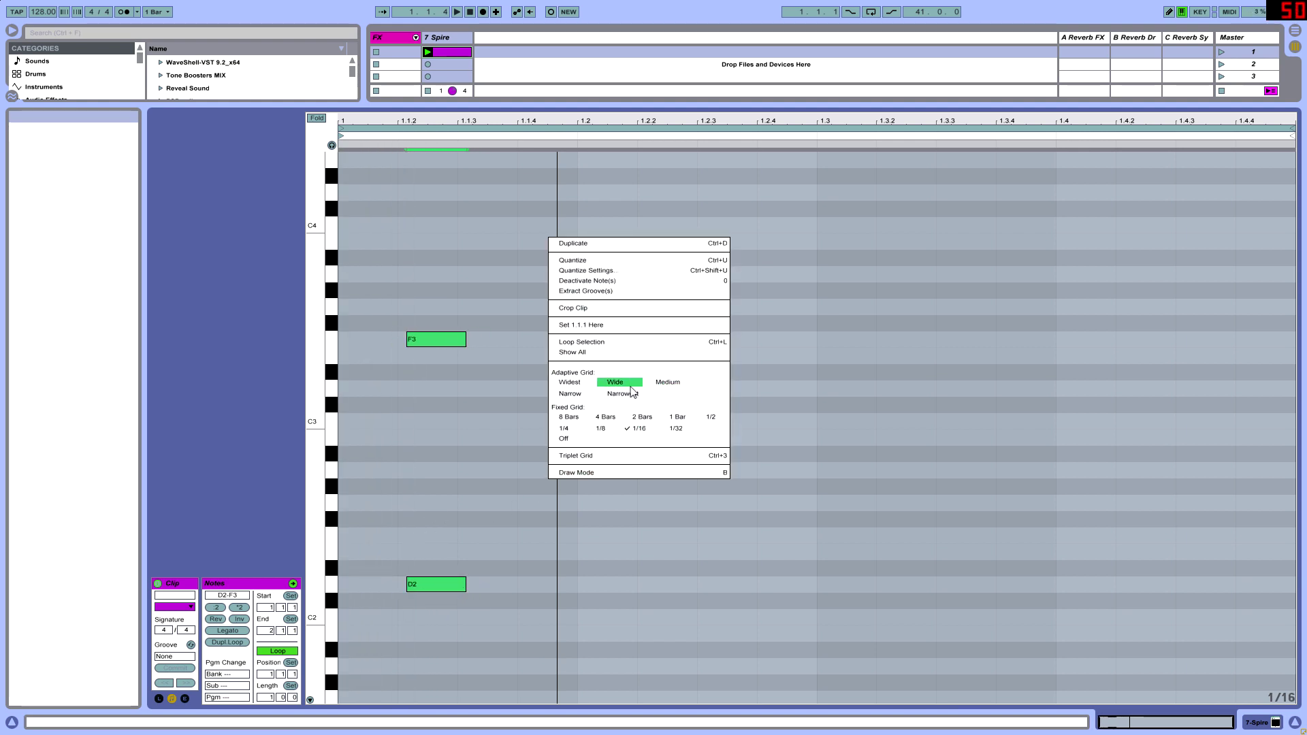
{"action": "left_click", "coordinate": [623, 394]}
{"action": "key", "text": "Left"}
{"action": "key", "text": "Left"}
{"action": "key", "text": "Left"}
{"action": "key", "text": "Left"}
{"action": "key", "text": "Left"}
{"action": "key", "text": "Left"}
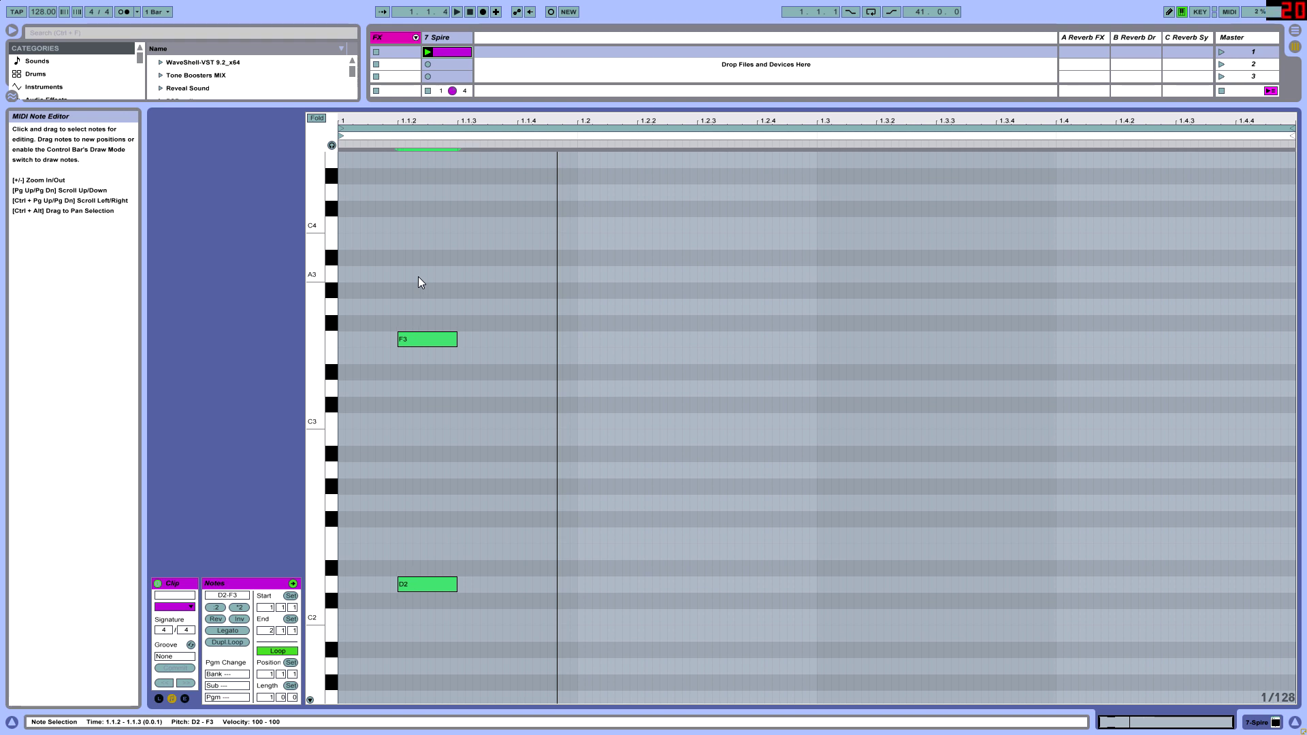
{"action": "key", "text": "Left"}
{"action": "key", "text": "Left"}
{"action": "key", "text": "Left"}
{"action": "key", "text": "space"}
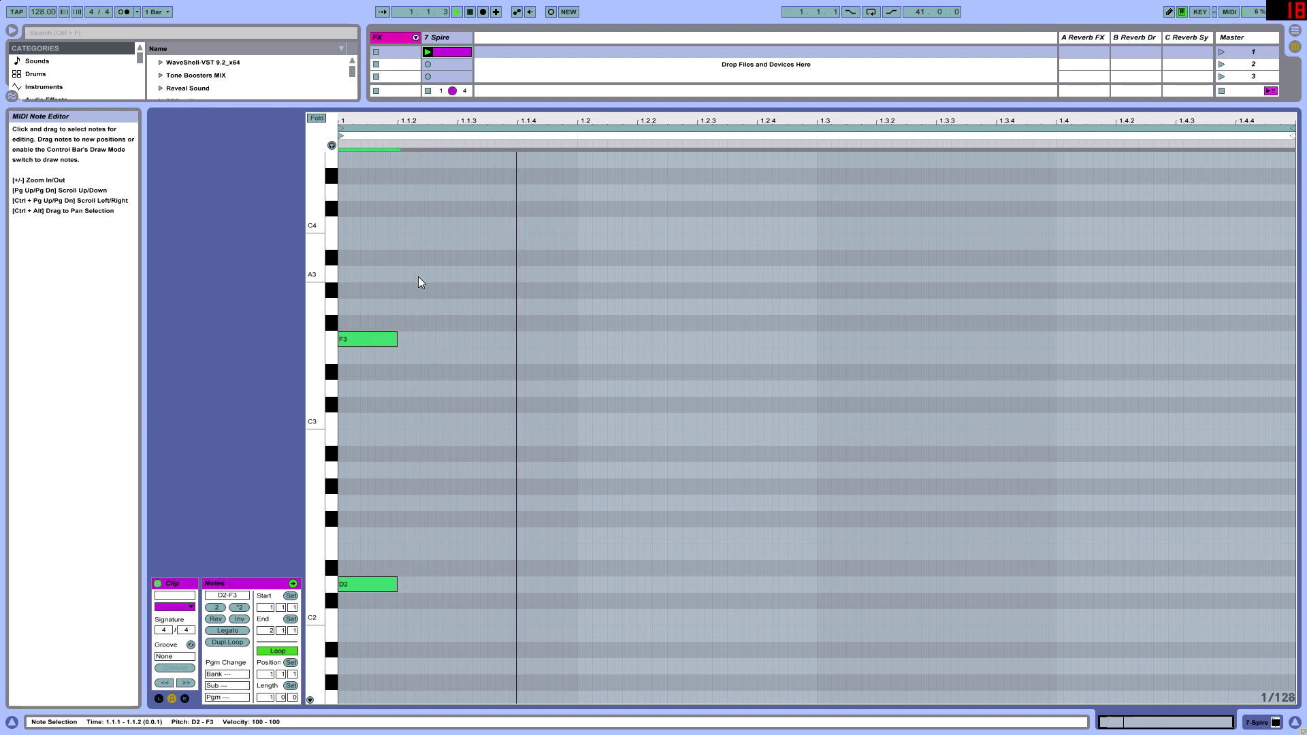
{"action": "key", "text": "space"}
Copy the D2 and F3 notes to 1.1.3 and play the clip
{"action": "left_click", "coordinate": [399, 570]}
{"action": "key", "text": "ctrl+a"}
{"action": "left_click_drag", "start_coordinate": [363, 586], "coordinate": [482, 579]}
{"action": "key", "text": "space"}
{"action": "key", "text": "space"}
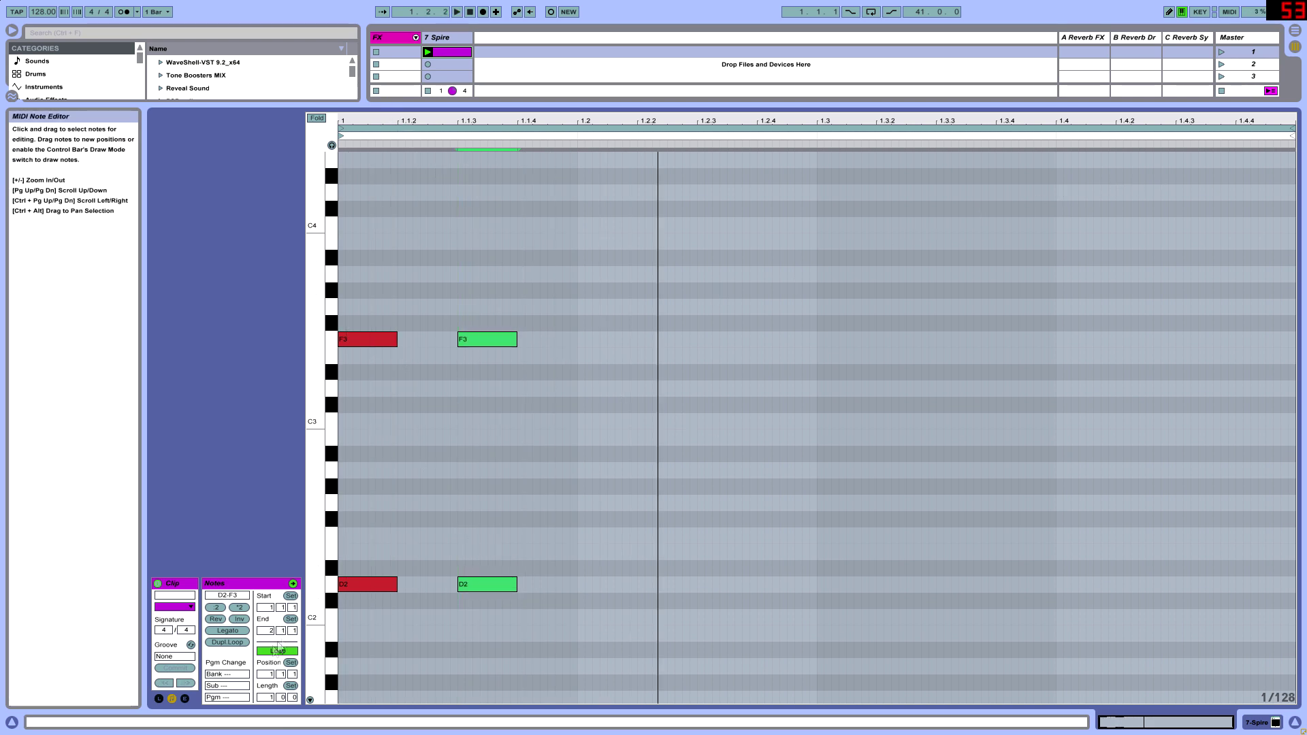
Set the clip's loop length to 4 bars
{"action": "left_click", "coordinate": [270, 698]}
{"action": "key", "text": "Return"}
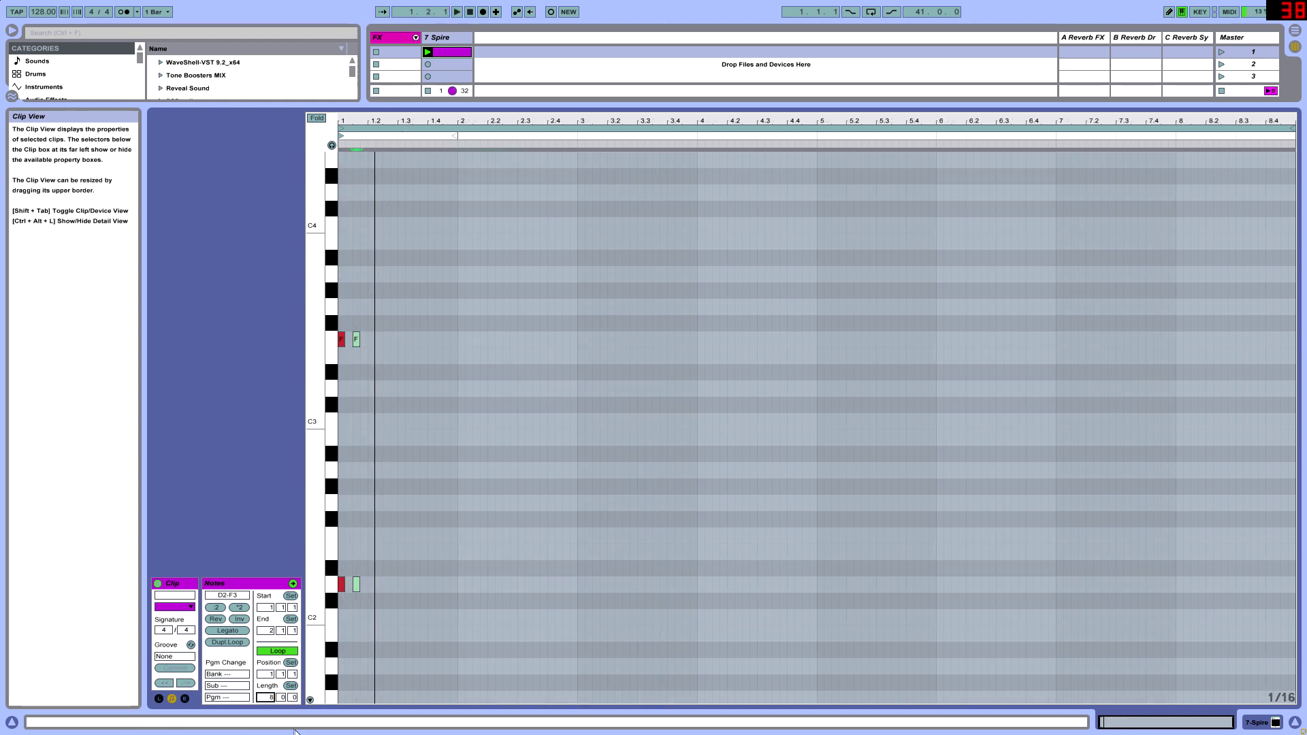
{"action": "left_click_drag", "start_coordinate": [271, 698], "coordinate": [271, 691]}
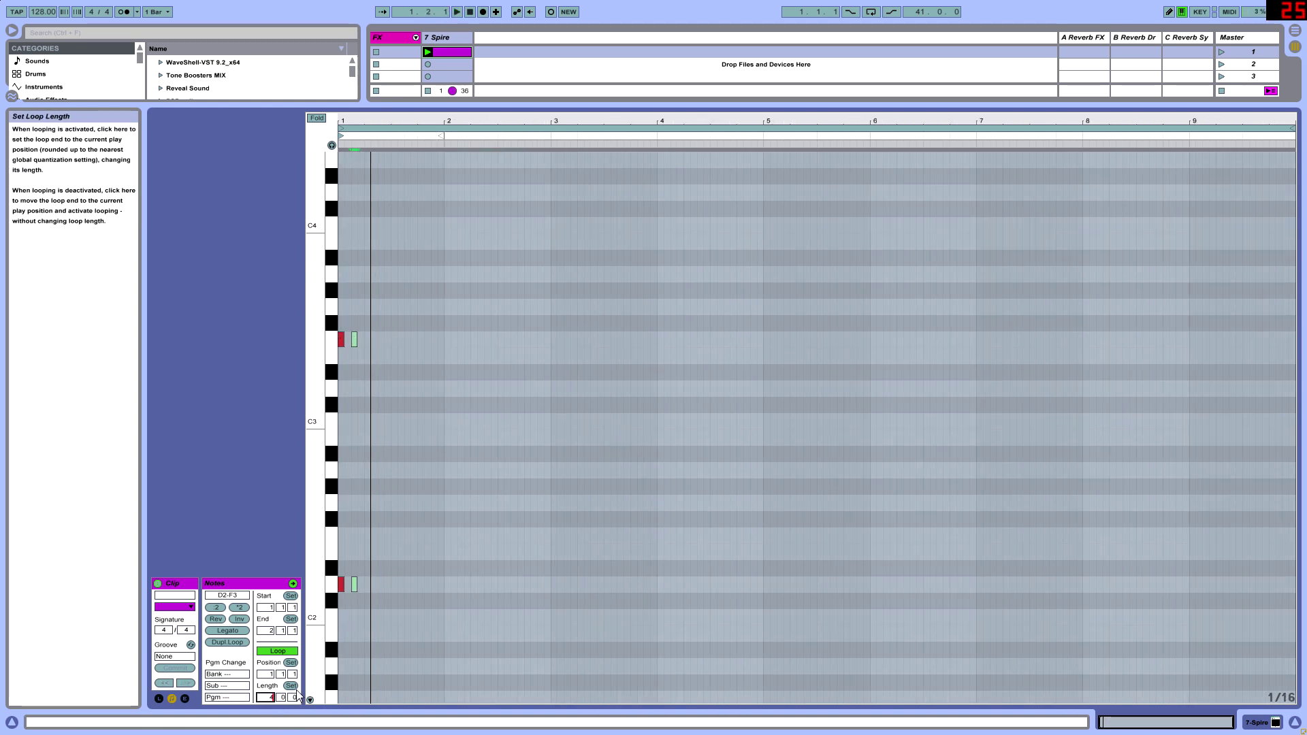
{"action": "type", "text": "4"}
{"action": "key", "text": "Return"}
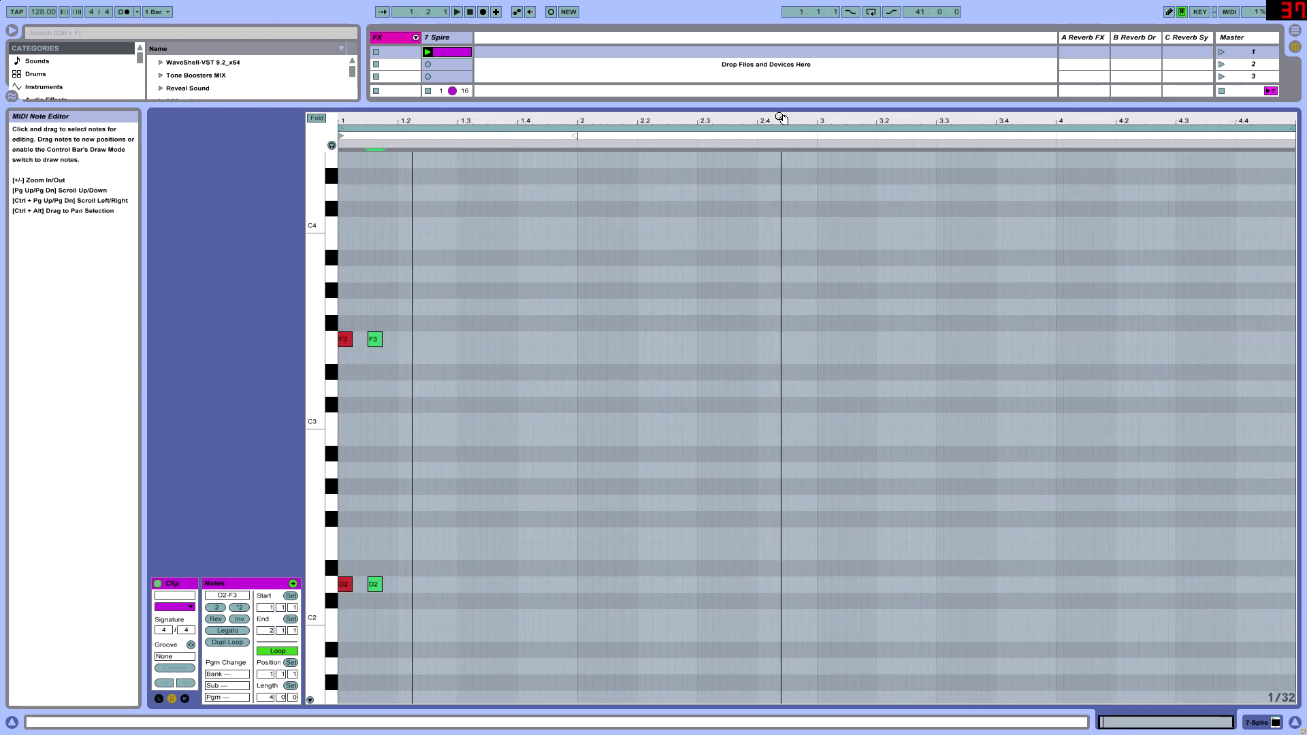
Lengthen the first D2 and F3 pair to about two and a half sixteenths and place the second pair at 1.2
{"action": "left_click_drag", "start_coordinate": [377, 586], "coordinate": [375, 339]}
{"action": "left_click", "coordinate": [361, 599]}
{"action": "key", "text": "space"}
{"action": "key", "text": "space"}
{"action": "left_click_drag", "start_coordinate": [404, 640], "coordinate": [455, 342]}
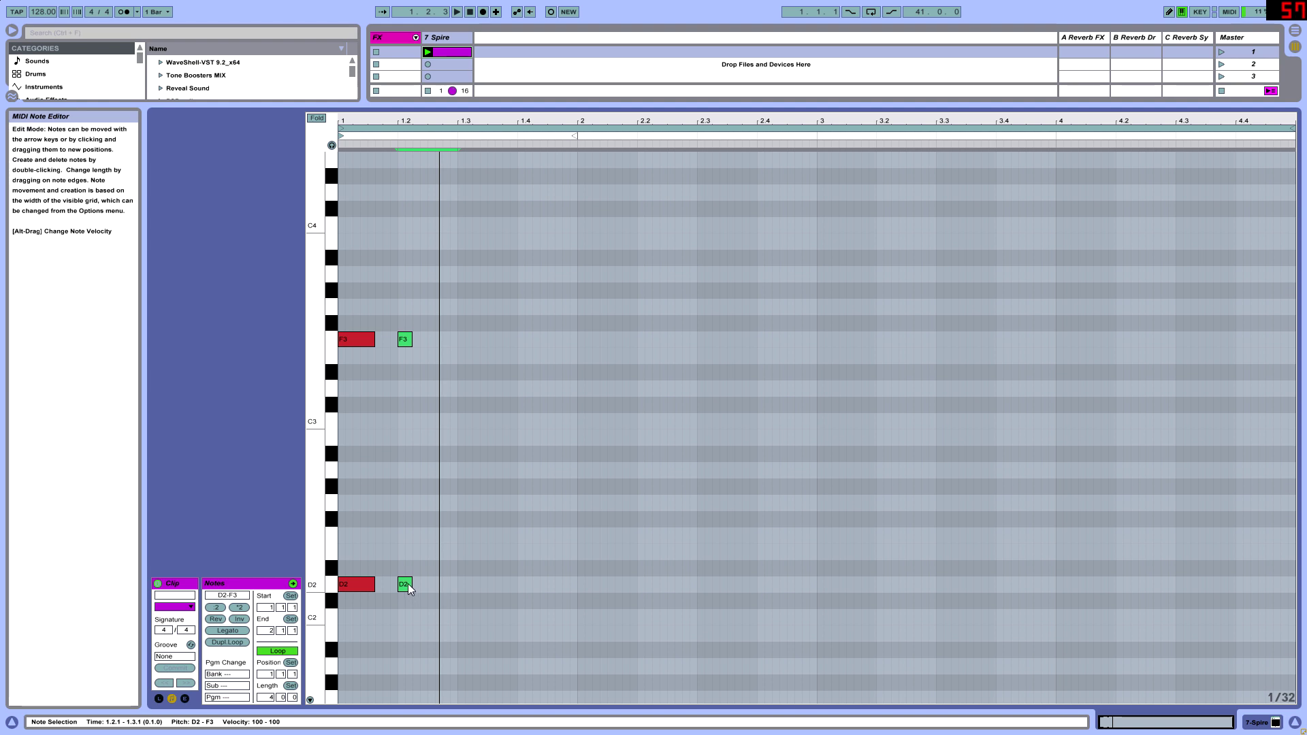
Copy the D2 and F3 pair to 1.2.4, 1.3.3 and 1.4, lengthening the last pair nearly to the end of bar 1
{"action": "left_click_drag", "start_coordinate": [406, 586], "coordinate": [526, 590], "text": "ctrl"}
{"action": "key", "text": "space"}
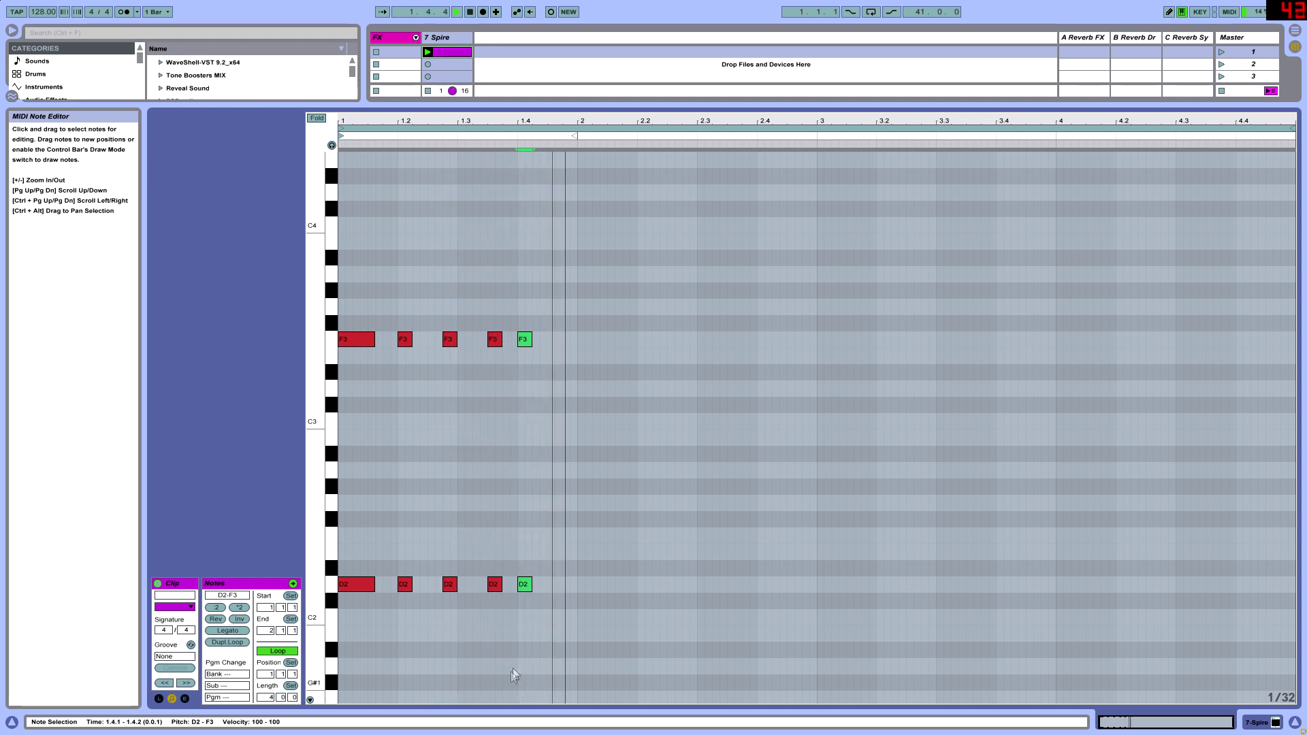
{"action": "left_click_drag", "start_coordinate": [531, 343], "coordinate": [569, 354]}
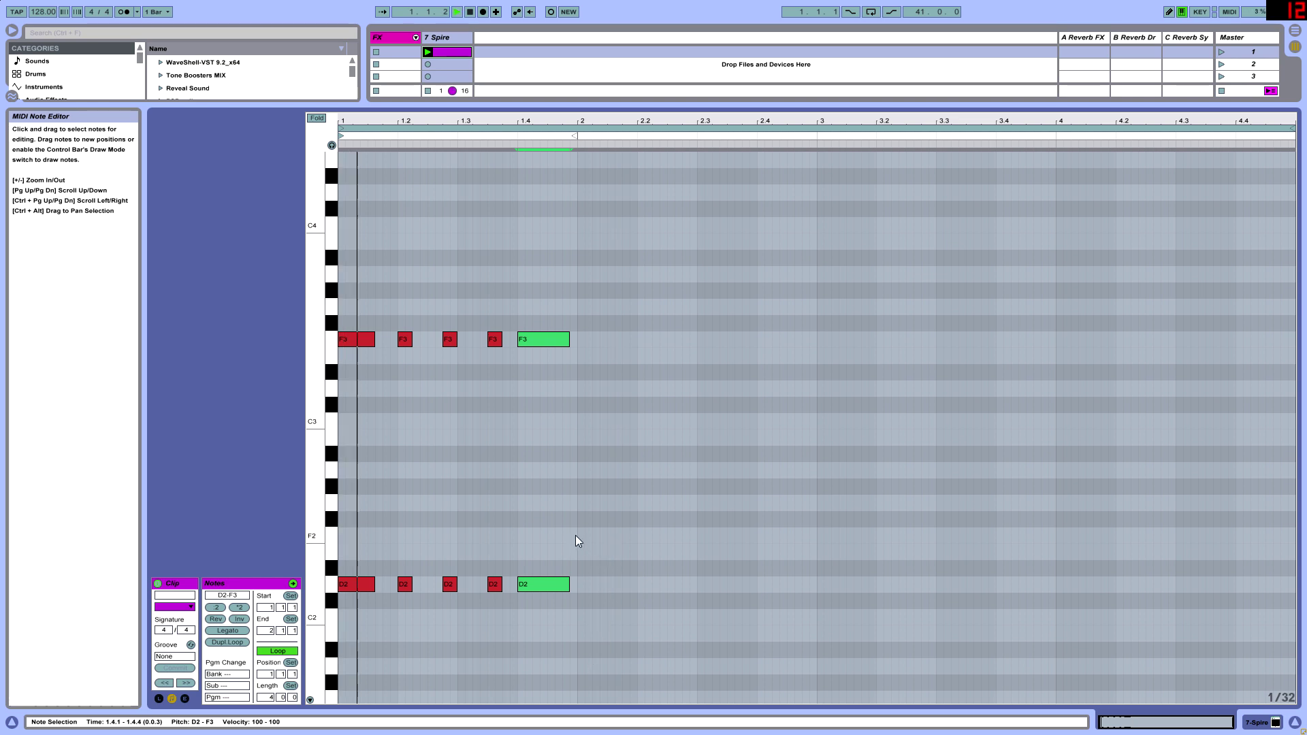
{"action": "key", "text": "space"}
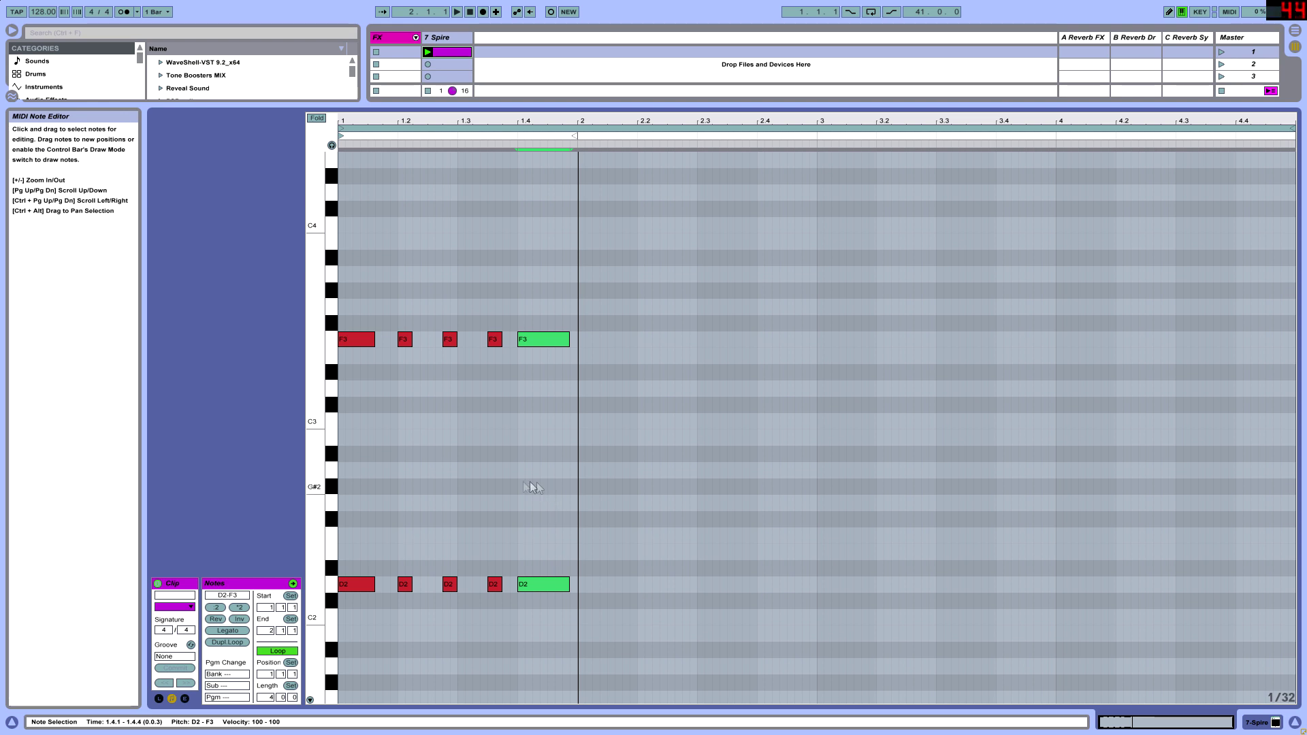
Select the row of F3 notes, play the clip, and select every note in the pattern
{"action": "left_click_drag", "start_coordinate": [538, 632], "coordinate": [337, 244]}
{"action": "left_click", "coordinate": [405, 339]}
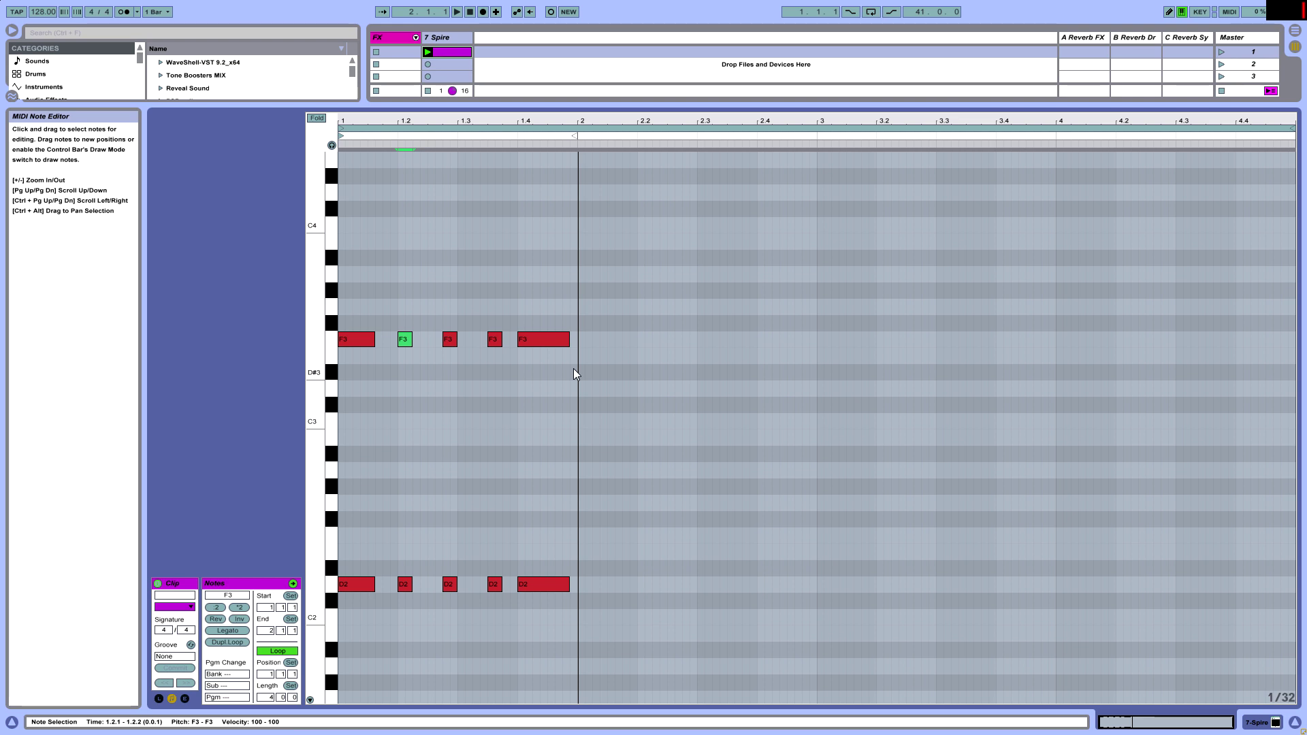
{"action": "left_click_drag", "start_coordinate": [569, 377], "coordinate": [361, 300]}
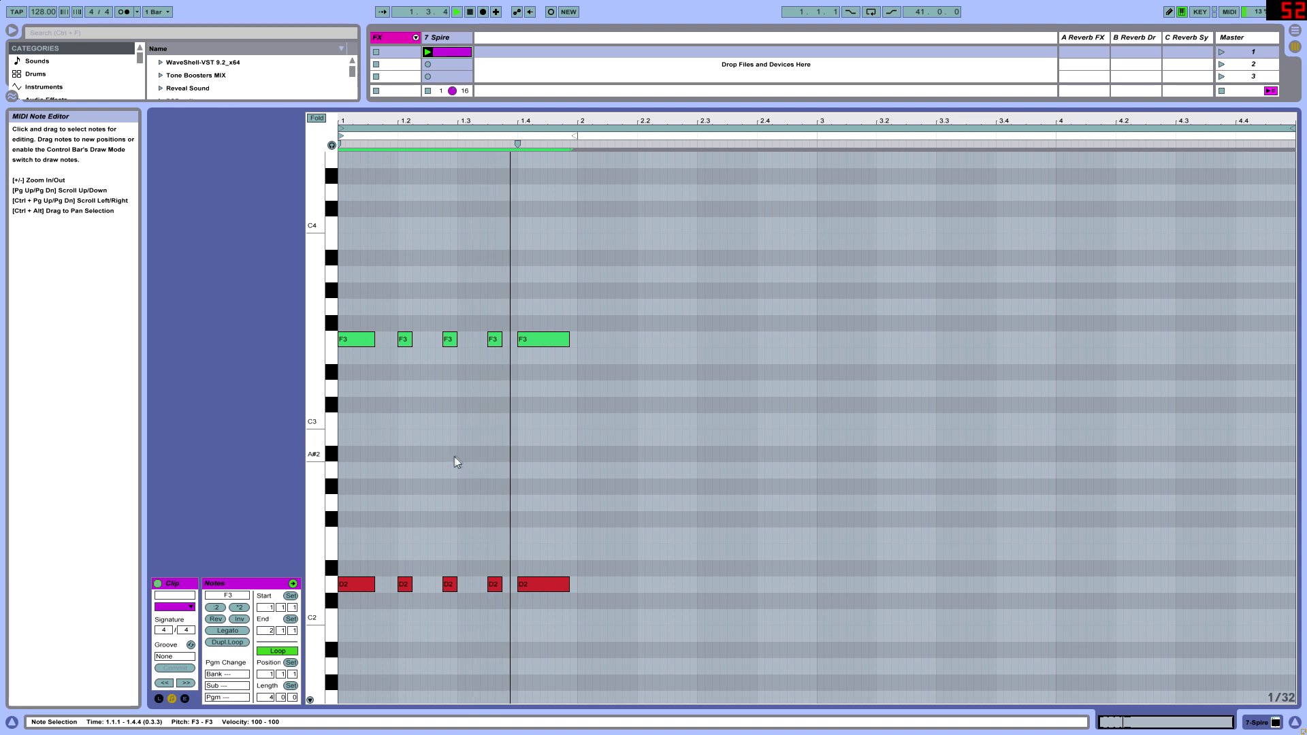
{"action": "left_click_drag", "start_coordinate": [570, 618], "coordinate": [190, 190]}
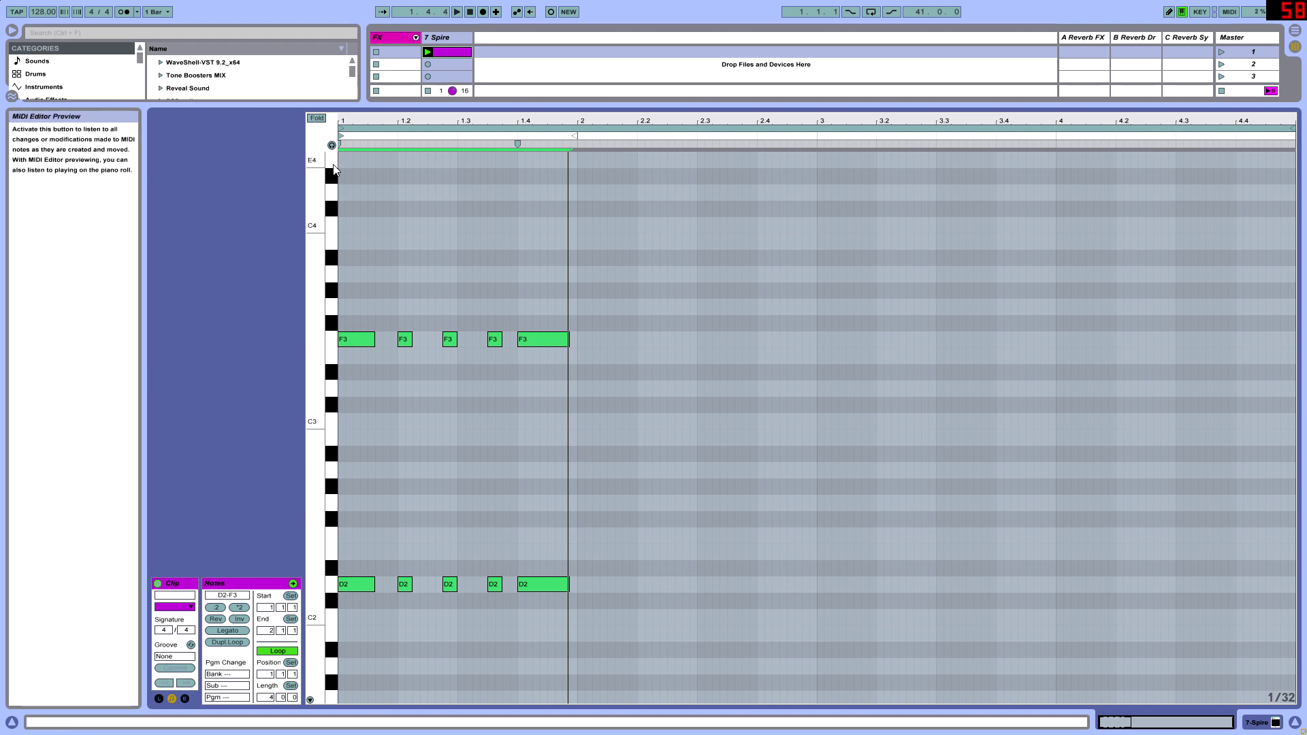
Turn on MIDI editor preview and audition the D2 and A2 keys on the piano roll
{"action": "left_click", "coordinate": [331, 584]}
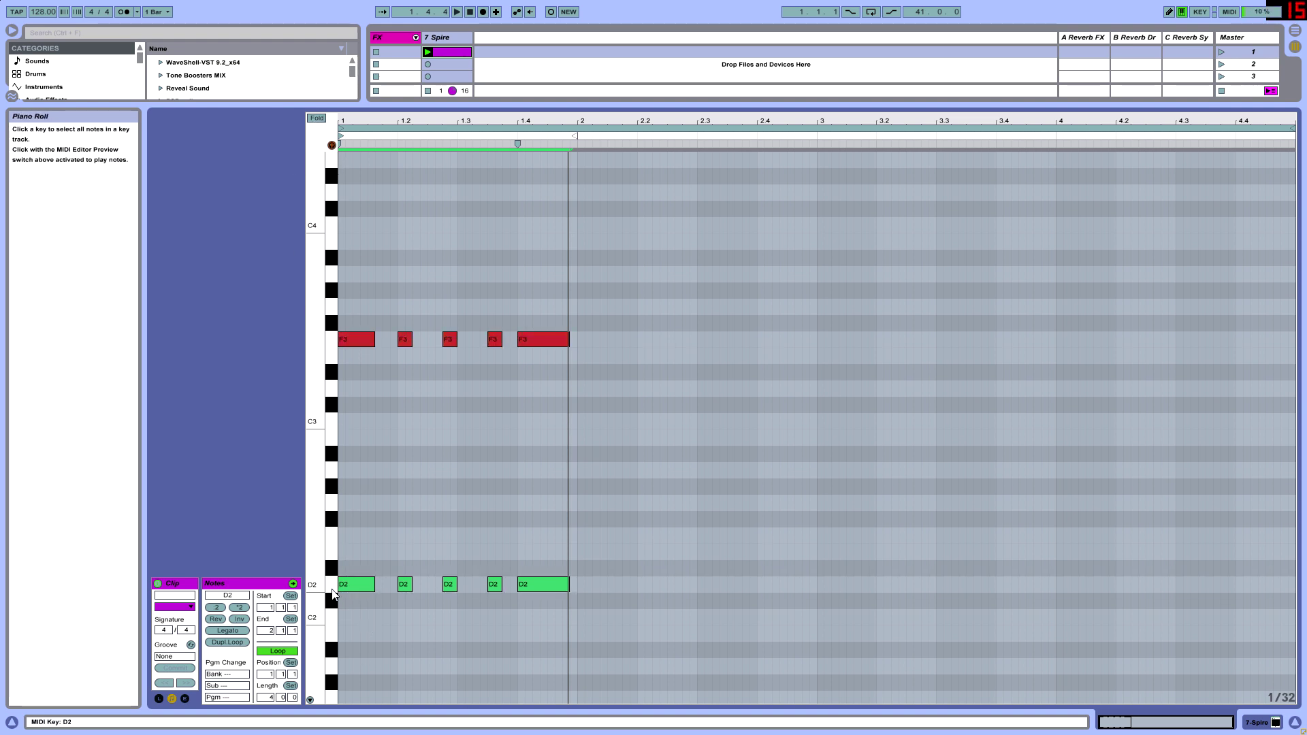
{"action": "left_click", "coordinate": [331, 471]}
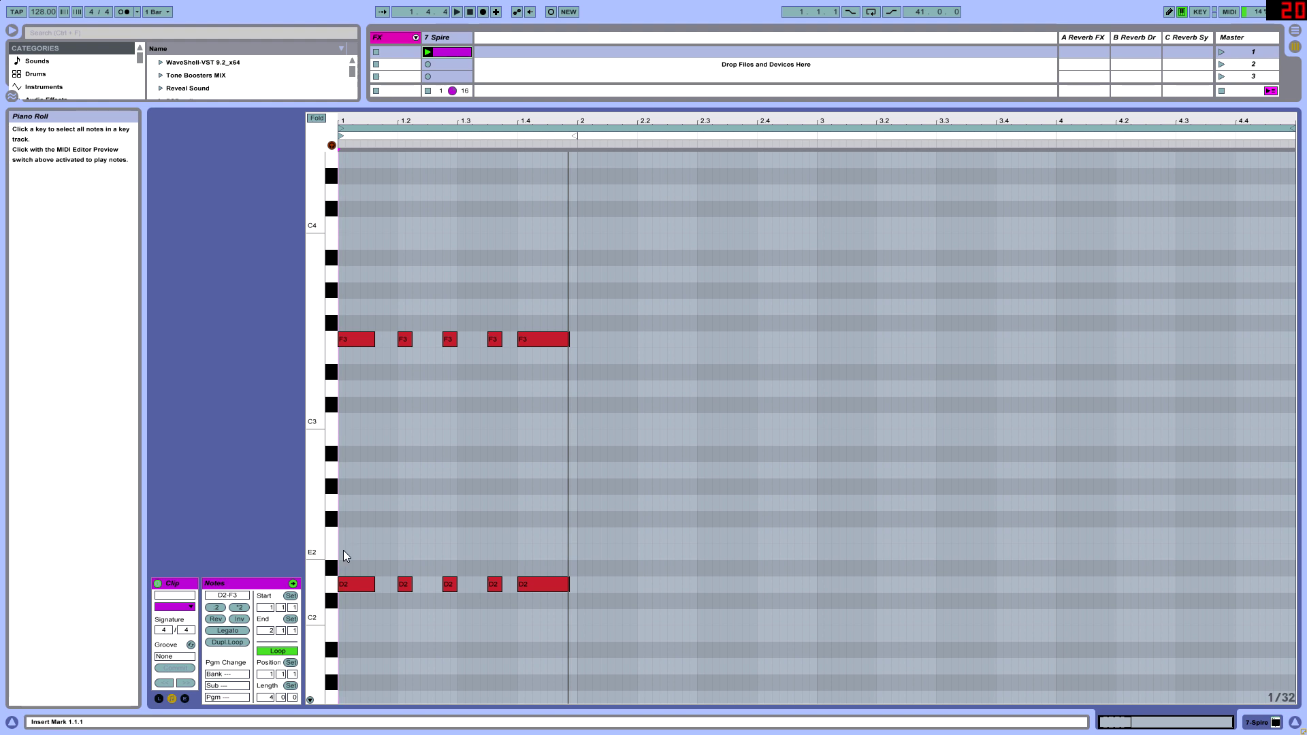
Audition the D2 and A2 keys and copy the row of D2 notes from bar 1 to bar 2 at A2
{"action": "left_click", "coordinate": [332, 584]}
{"action": "left_click", "coordinate": [333, 472]}
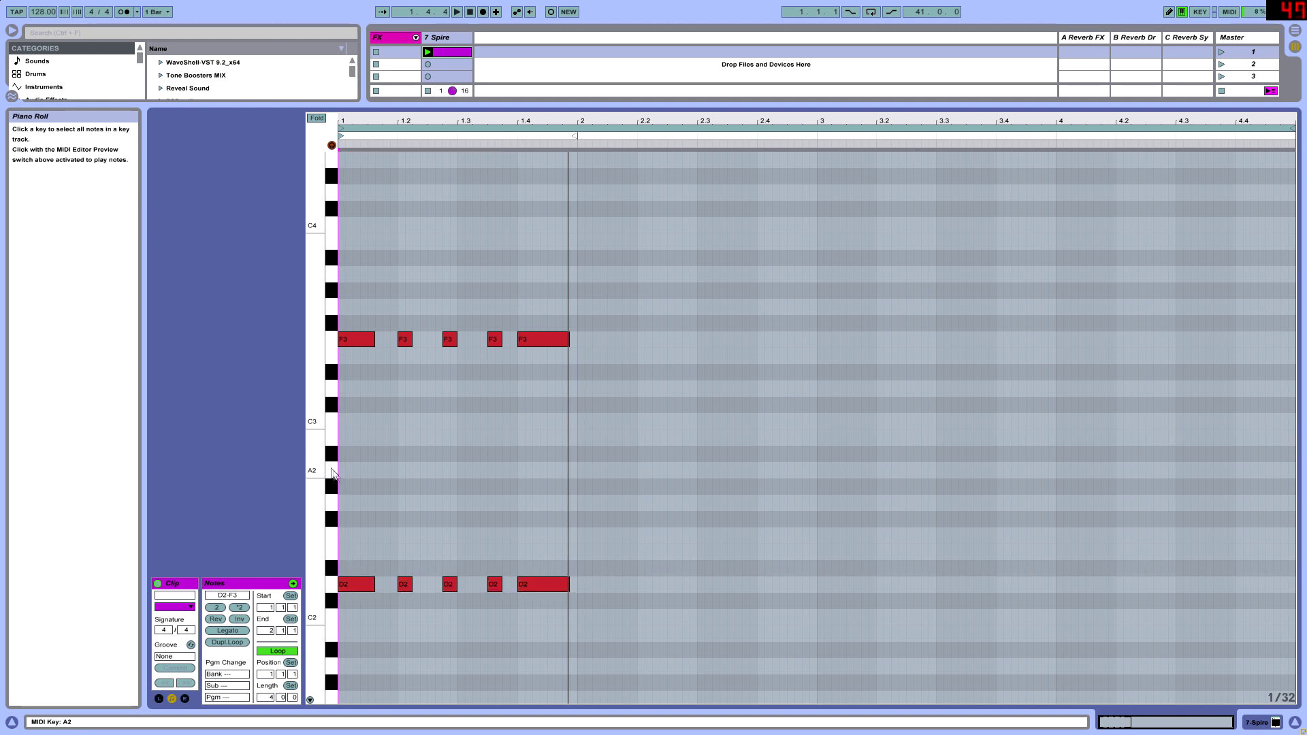
{"action": "left_click_drag", "start_coordinate": [550, 615], "coordinate": [390, 561]}
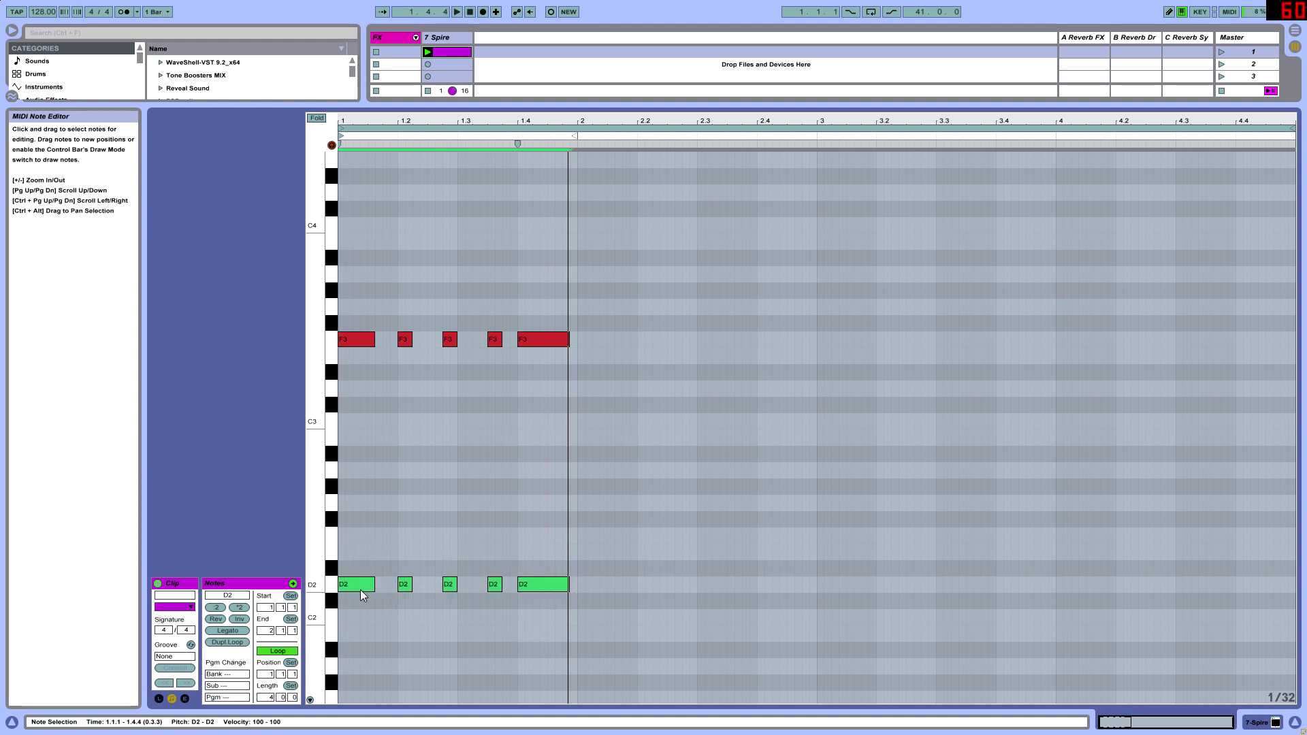
{"action": "left_click_drag", "start_coordinate": [364, 584], "coordinate": [921, 537]}
{"action": "left_click", "coordinate": [628, 529]}
{"action": "scroll", "coordinate": [772, 541], "scroll_direction": "up", "scroll_amount": 2}
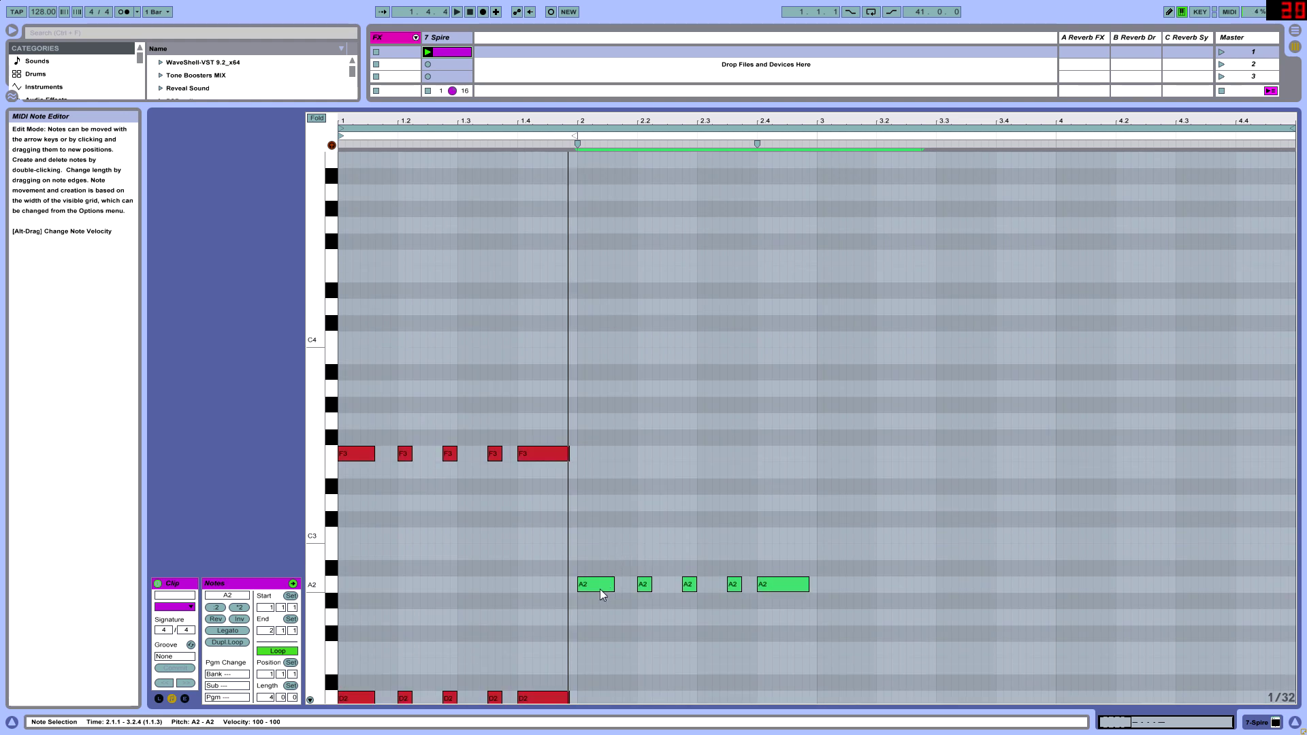
Copy the row of A2 notes in bar 2 up to C3, aligned with the start of the bar, and start playback
{"action": "left_click_drag", "start_coordinate": [603, 595], "coordinate": [603, 535]}
{"action": "key", "text": "Right"}
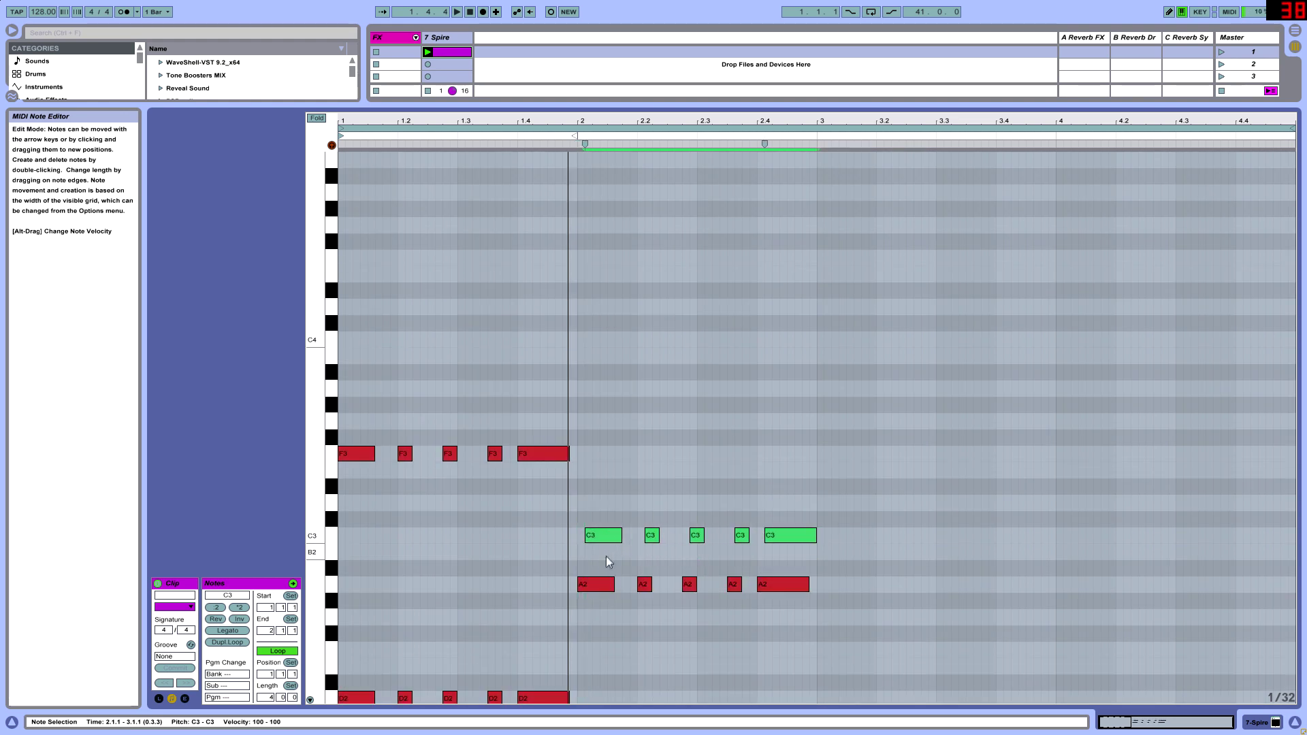
{"action": "key", "text": "Left"}
{"action": "key", "text": "space"}
Raise the row of C3 notes in bar 2 by an octave to C4 and listen to the pattern
{"action": "left_click", "coordinate": [922, 535]}
{"action": "scroll", "coordinate": [893, 492], "scroll_direction": "down", "scroll_amount": 6}
{"action": "left_click_drag", "start_coordinate": [562, 457], "coordinate": [946, 376]}
{"action": "key", "text": "shift+Up"}
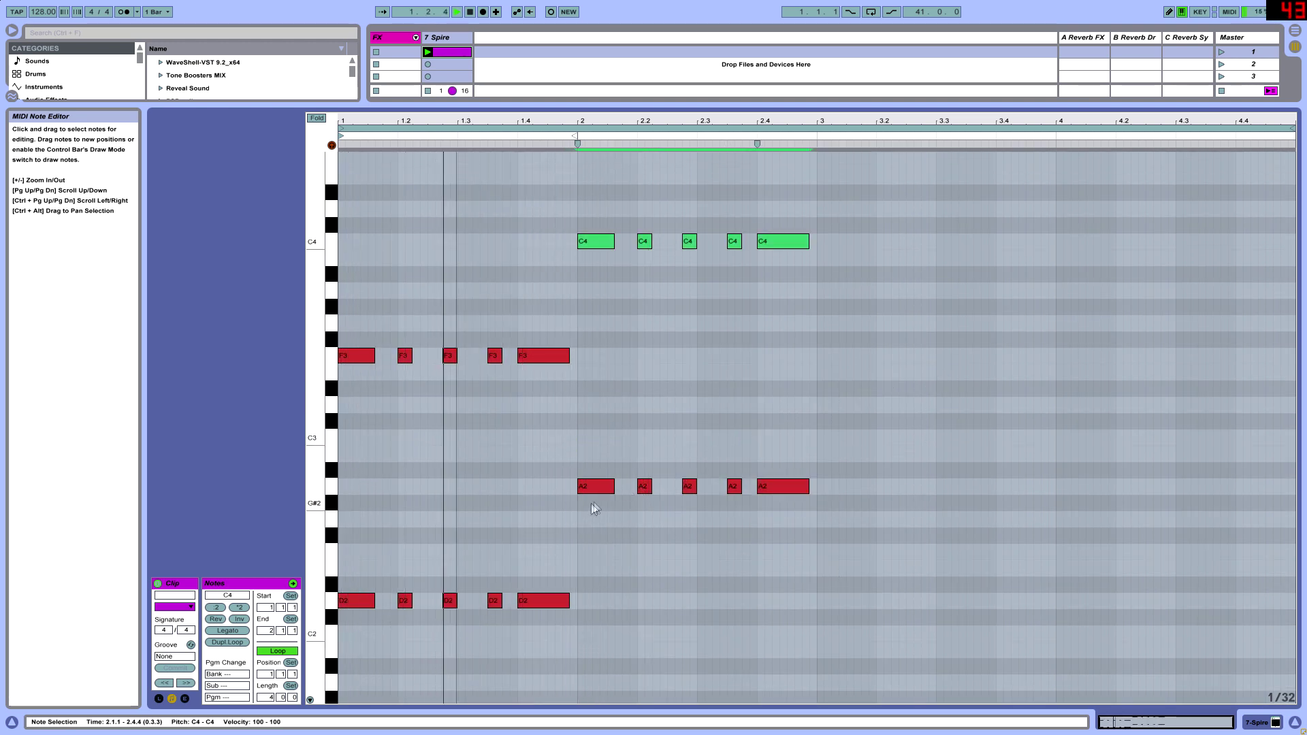
{"action": "left_click_drag", "start_coordinate": [573, 519], "coordinate": [603, 516]}
{"action": "left_click", "coordinate": [604, 398]}
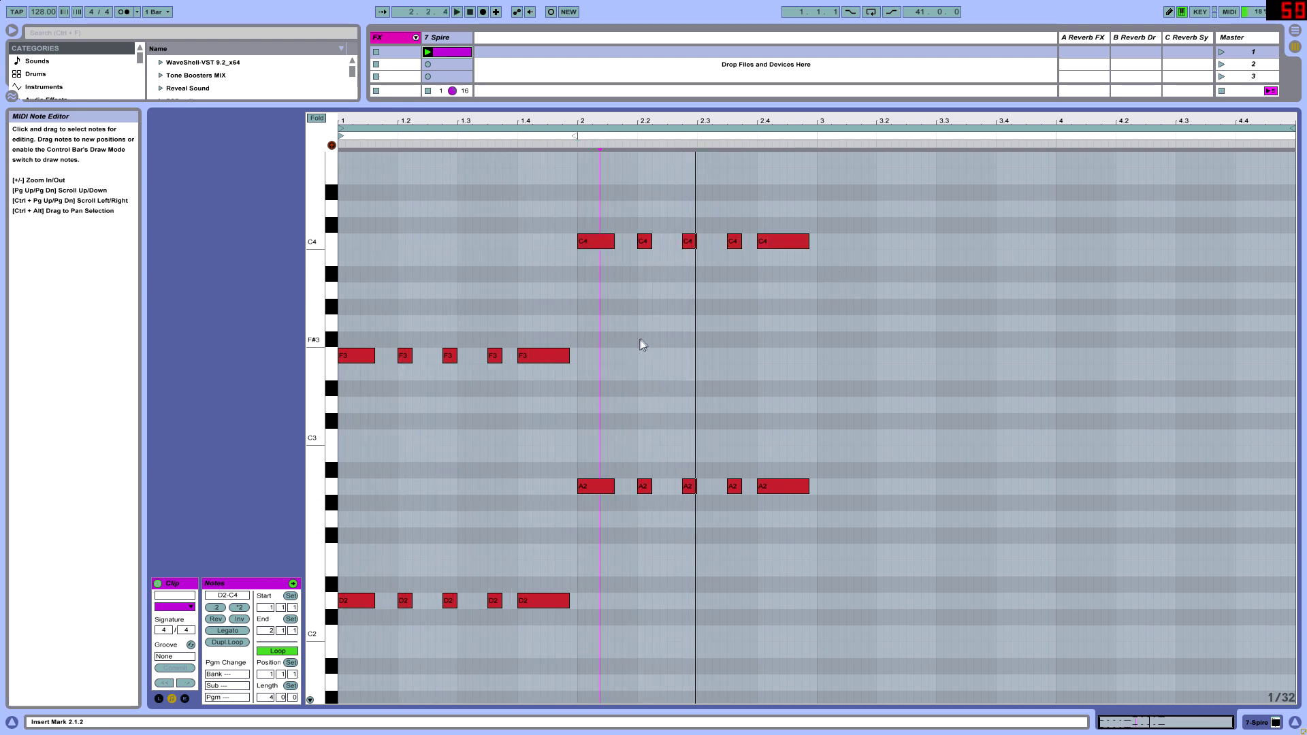
Lower the upper row of notes in bar 2 to E3 and play the clip
{"action": "scroll", "coordinate": [621, 309], "scroll_direction": "up", "scroll_amount": 2}
{"action": "left_click_drag", "start_coordinate": [847, 270], "coordinate": [993, 349]}
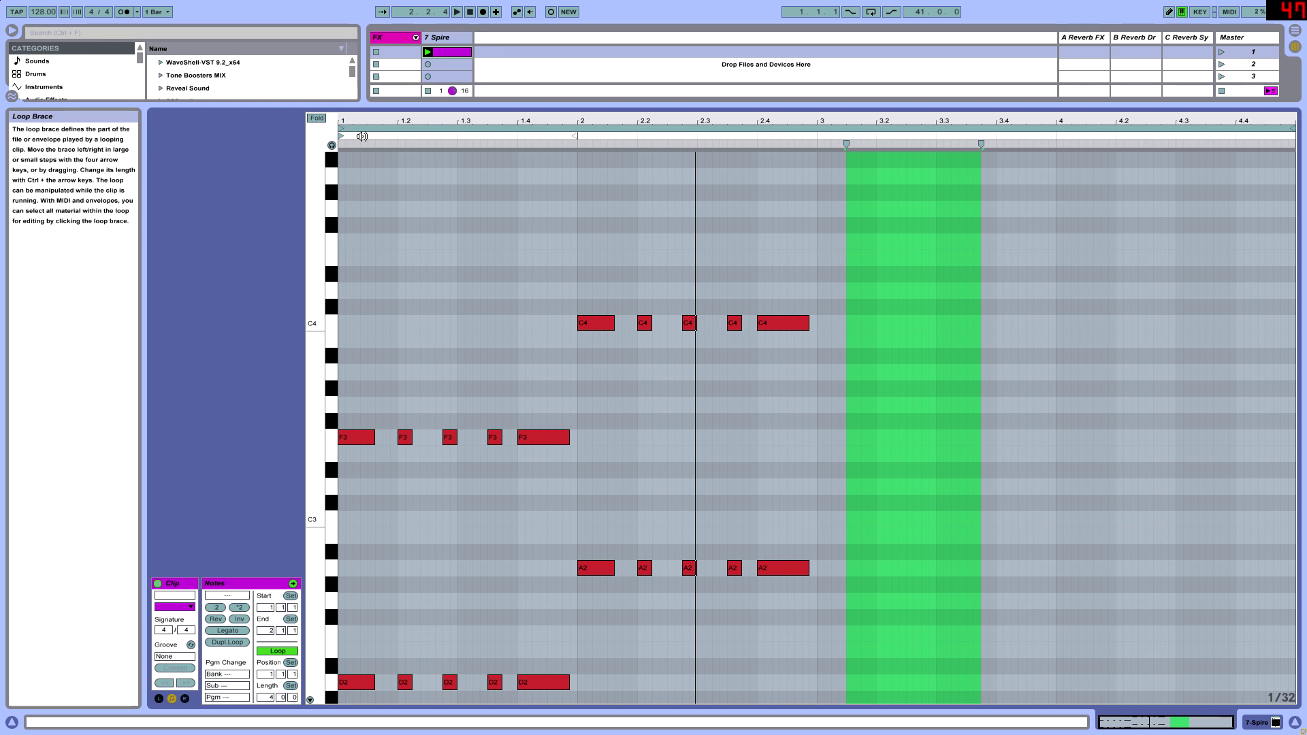
{"action": "left_click_drag", "start_coordinate": [582, 340], "coordinate": [882, 294]}
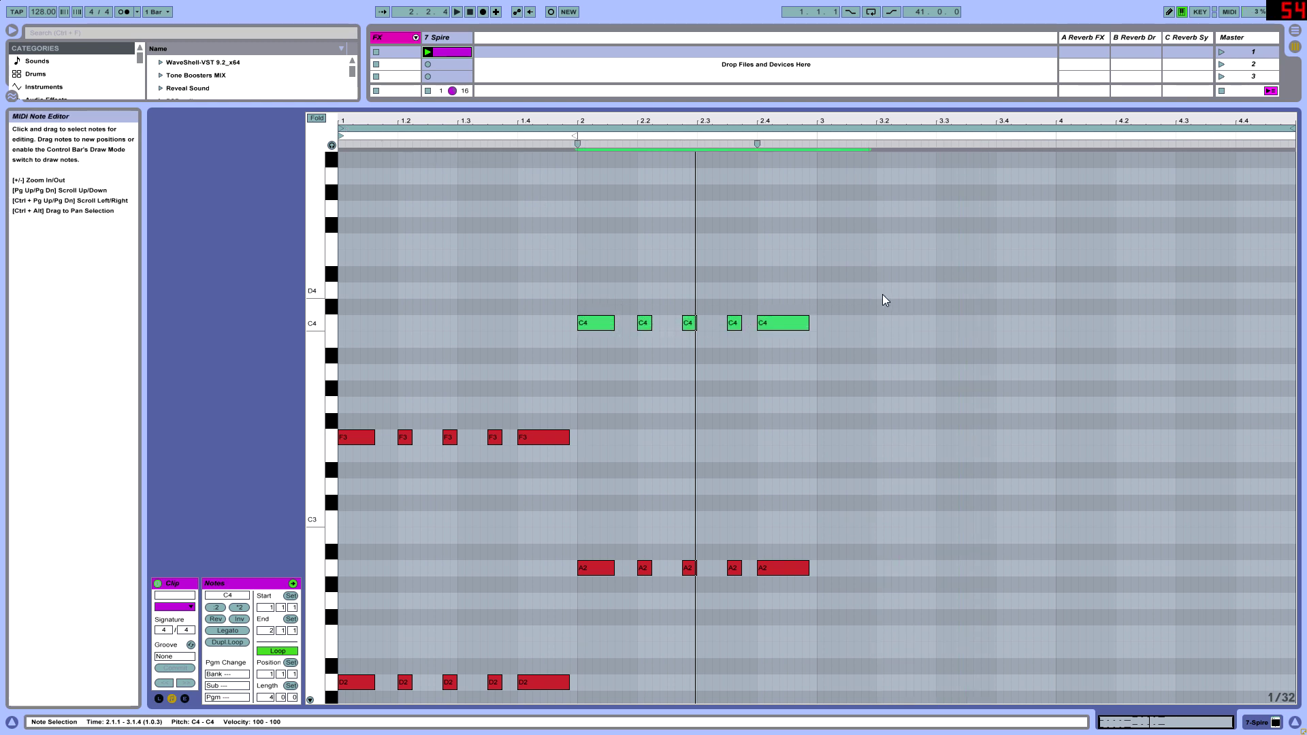
{"action": "key", "text": "shift+Down"}
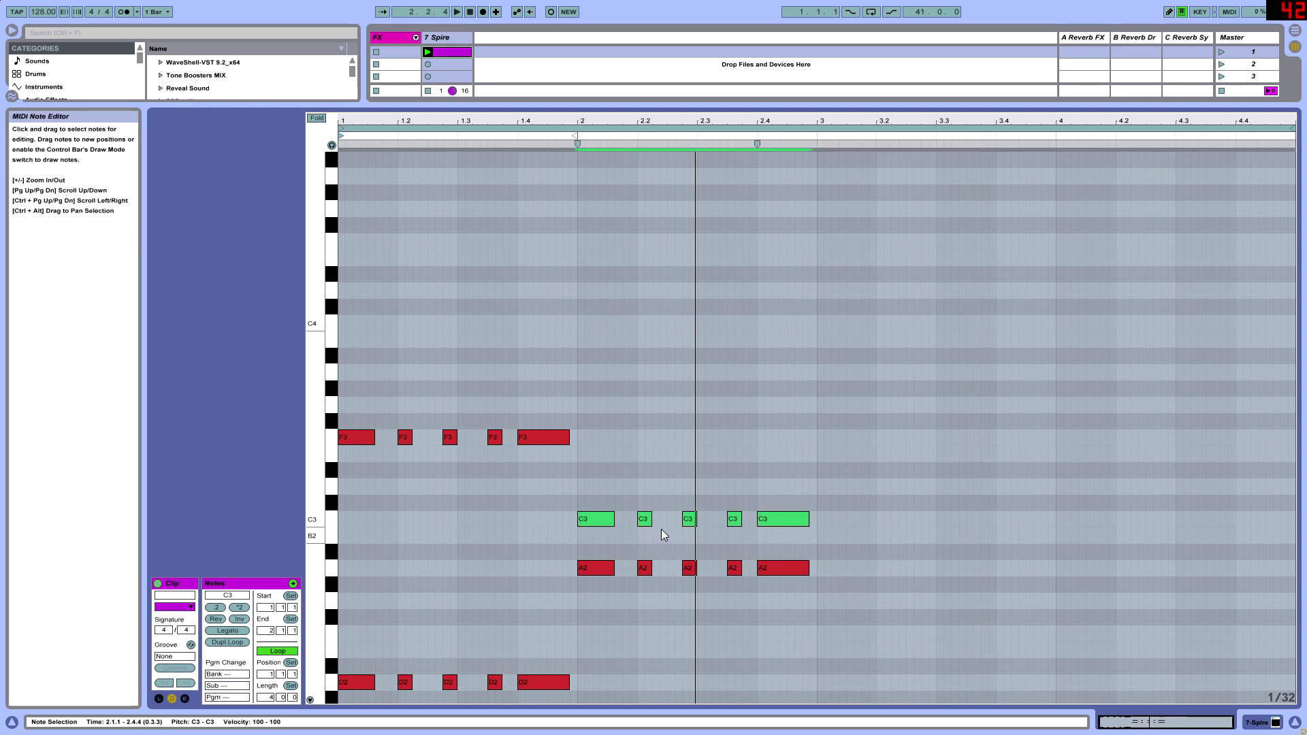
{"action": "scroll", "coordinate": [627, 531], "scroll_direction": "down", "scroll_amount": 1}
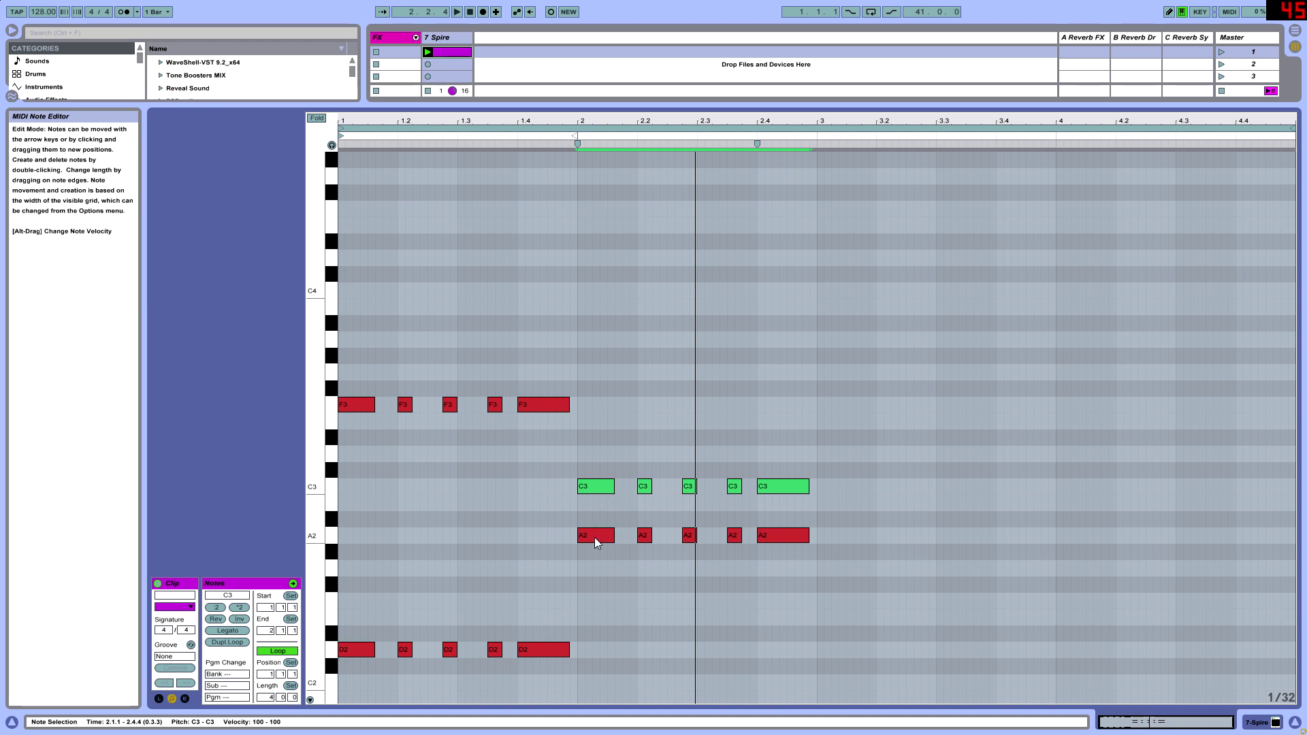
{"action": "left_click_drag", "start_coordinate": [585, 523], "coordinate": [968, 467]}
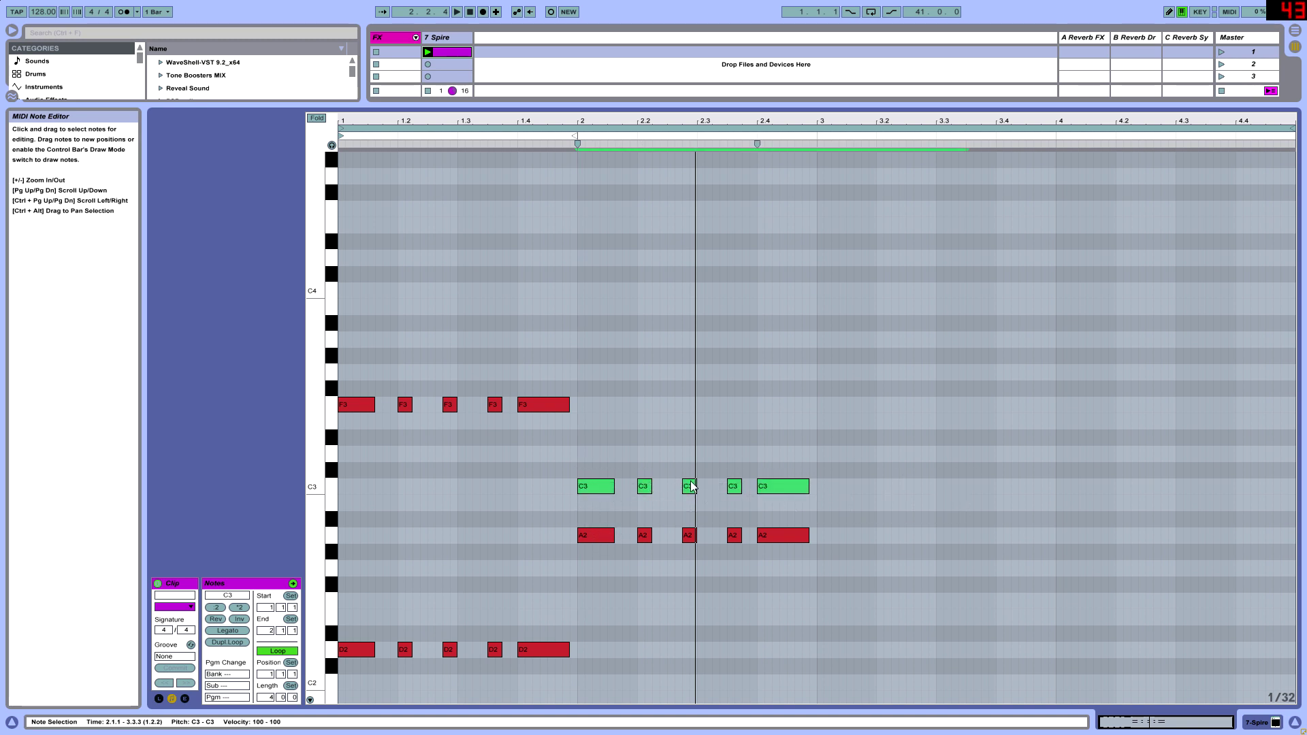
{"action": "key", "text": "Up"}
{"action": "key", "text": "Up"}
{"action": "key", "text": "Up"}
{"action": "key", "text": "Up"}
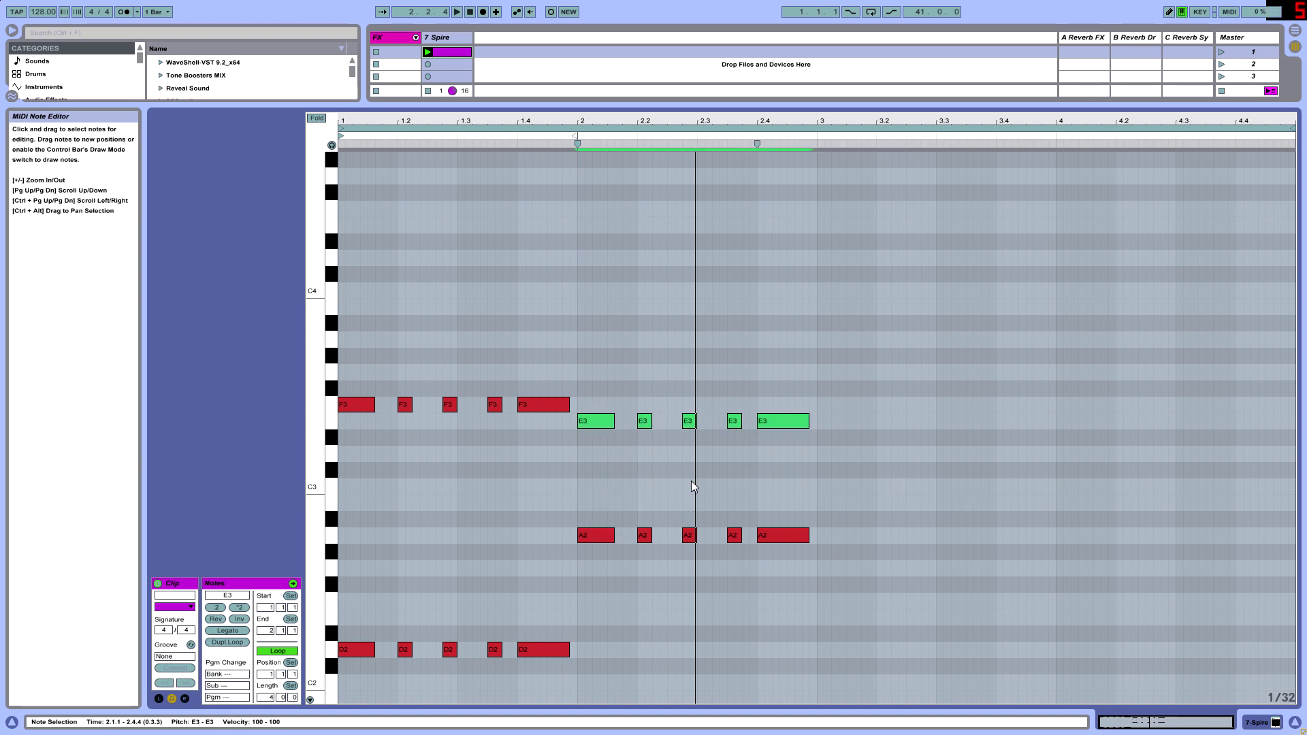
{"action": "key", "text": "space"}
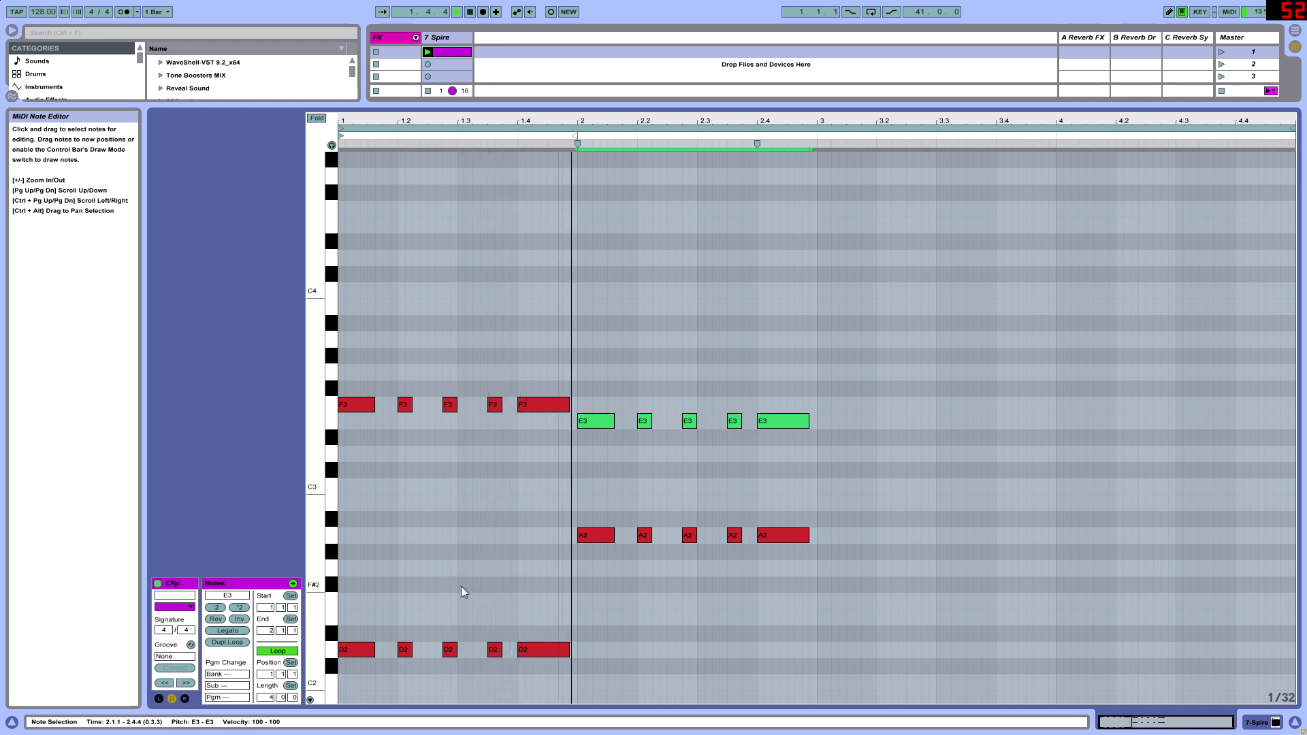
{"action": "key", "text": "space"}
Replace the long A2 and E3 pair at 2.4 with five short pairs running up to bar 3 and play the clip
{"action": "left_click_drag", "start_coordinate": [793, 569], "coordinate": [776, 323]}
{"action": "left_click_drag", "start_coordinate": [653, 121], "coordinate": [788, 174]}
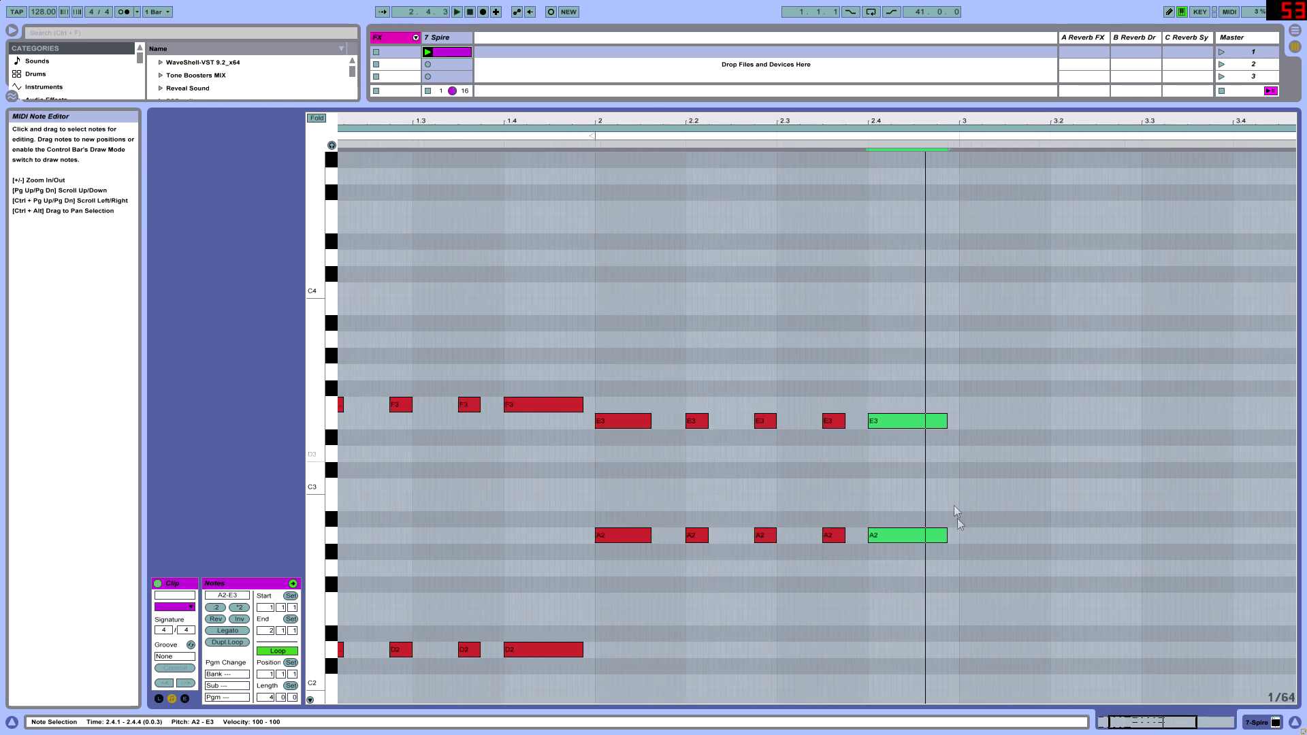
{"action": "key", "text": "plus"}
{"action": "key", "text": "minus"}
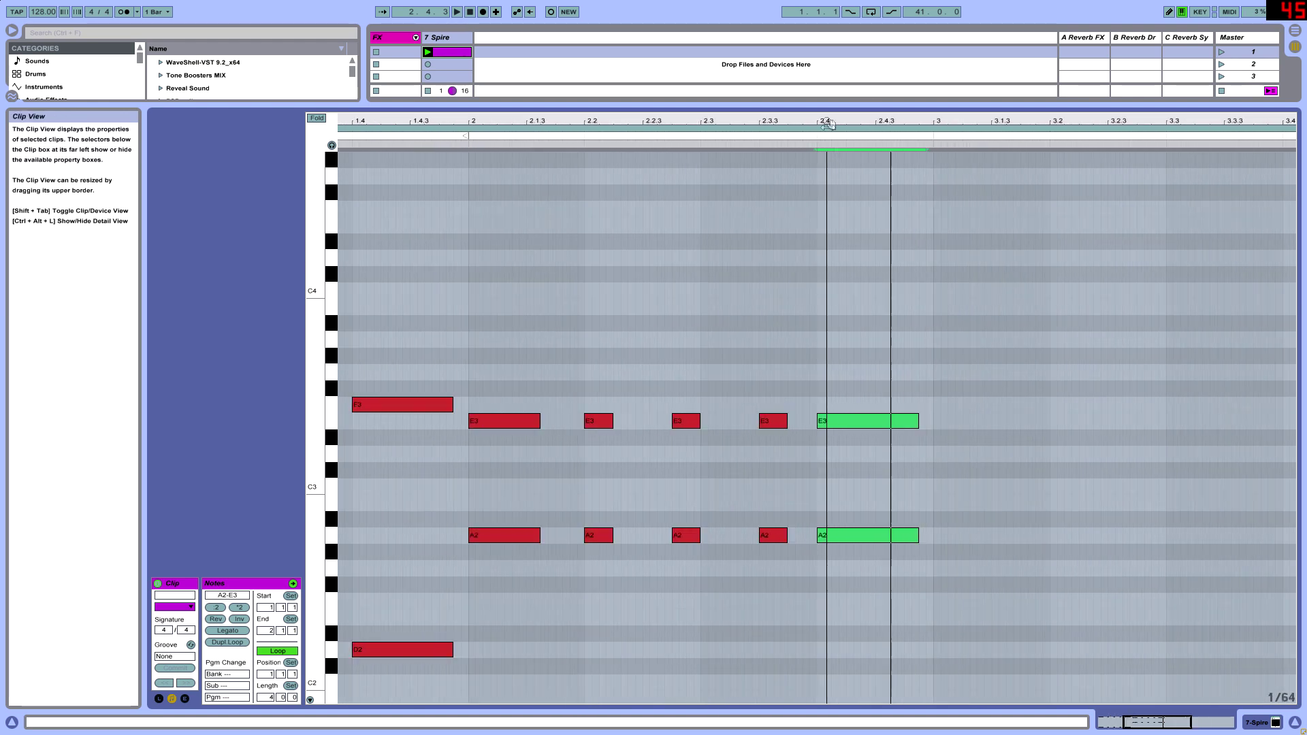
{"action": "mouse_move", "coordinate": [918, 414]}
{"action": "left_mouse_down"}
{"action": "mouse_move", "coordinate": [831, 420]}
{"action": "mouse_move", "coordinate": [927, 424]}
{"action": "left_mouse_up"}
{"action": "key", "text": "space"}
{"action": "left_click_drag", "start_coordinate": [756, 120], "coordinate": [756, 102]}
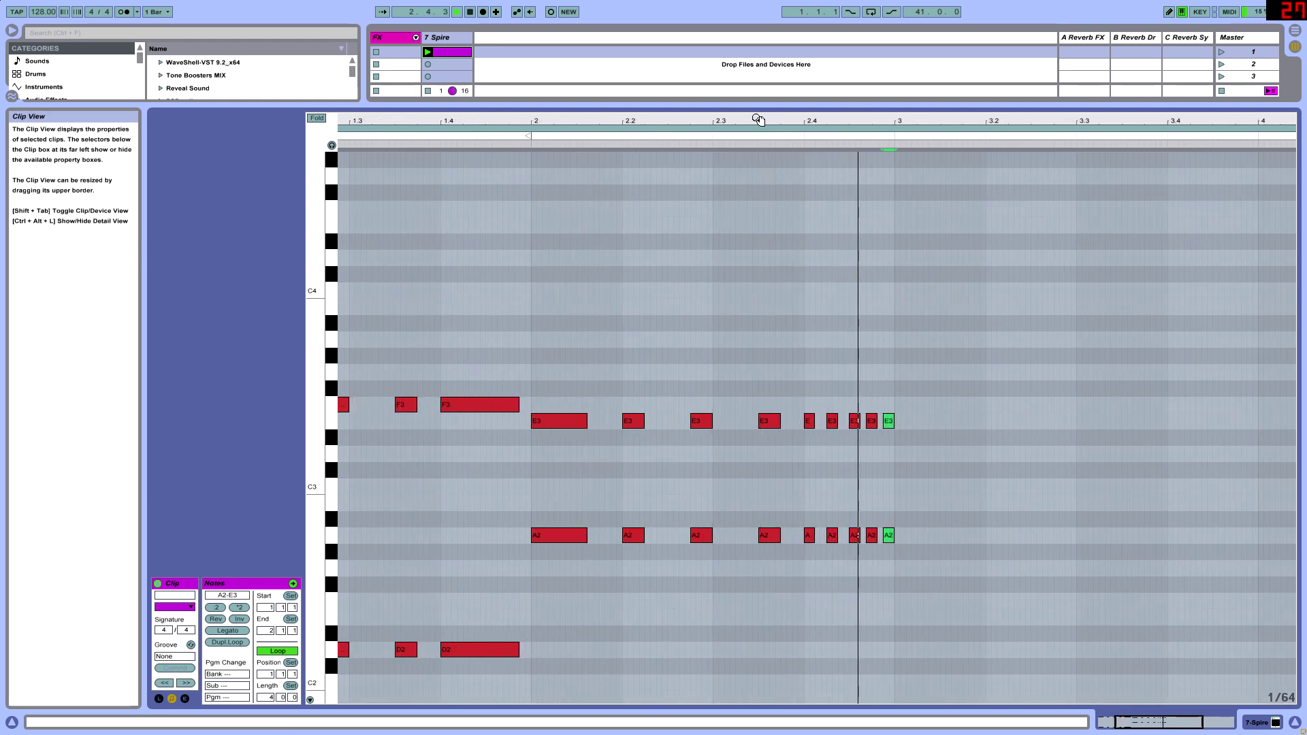
Delete the last short A2 and E3 pair before bar 3 and stop playback
{"action": "left_click_drag", "start_coordinate": [880, 369], "coordinate": [923, 594]}
{"action": "key", "text": "Delete"}
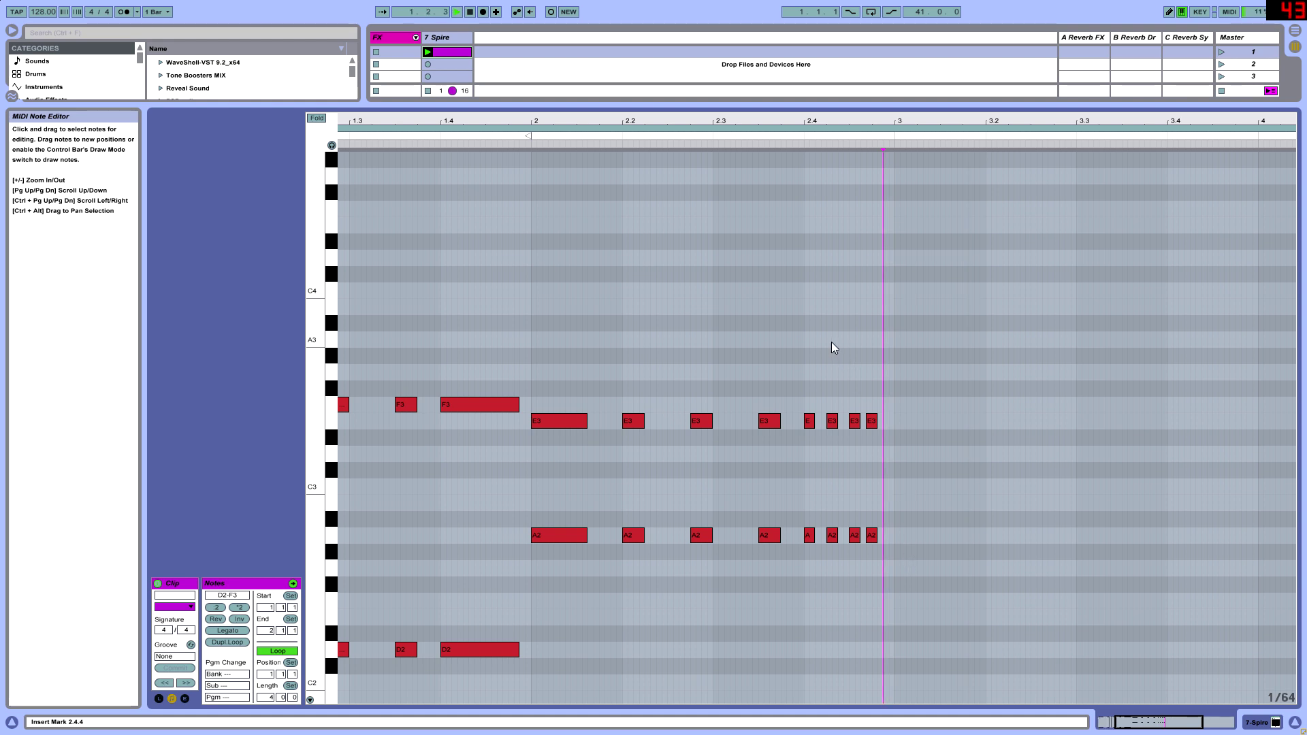
{"action": "left_click_drag", "start_coordinate": [568, 118], "coordinate": [607, 115]}
{"action": "key", "text": "space"}
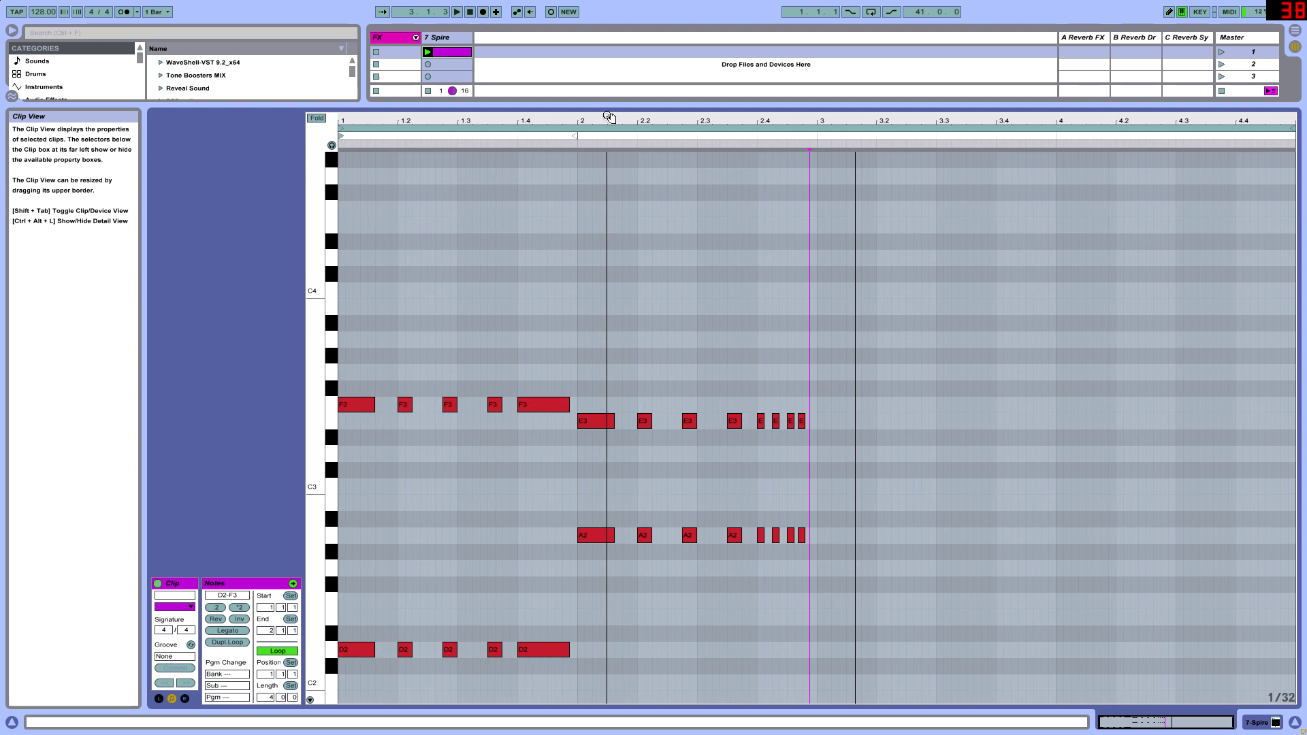
Copy the D2 and F3 pattern of bar 1 to bar 3 and audition the D2, A2 and G2 keys
{"action": "left_click_drag", "start_coordinate": [554, 678], "coordinate": [358, 386]}
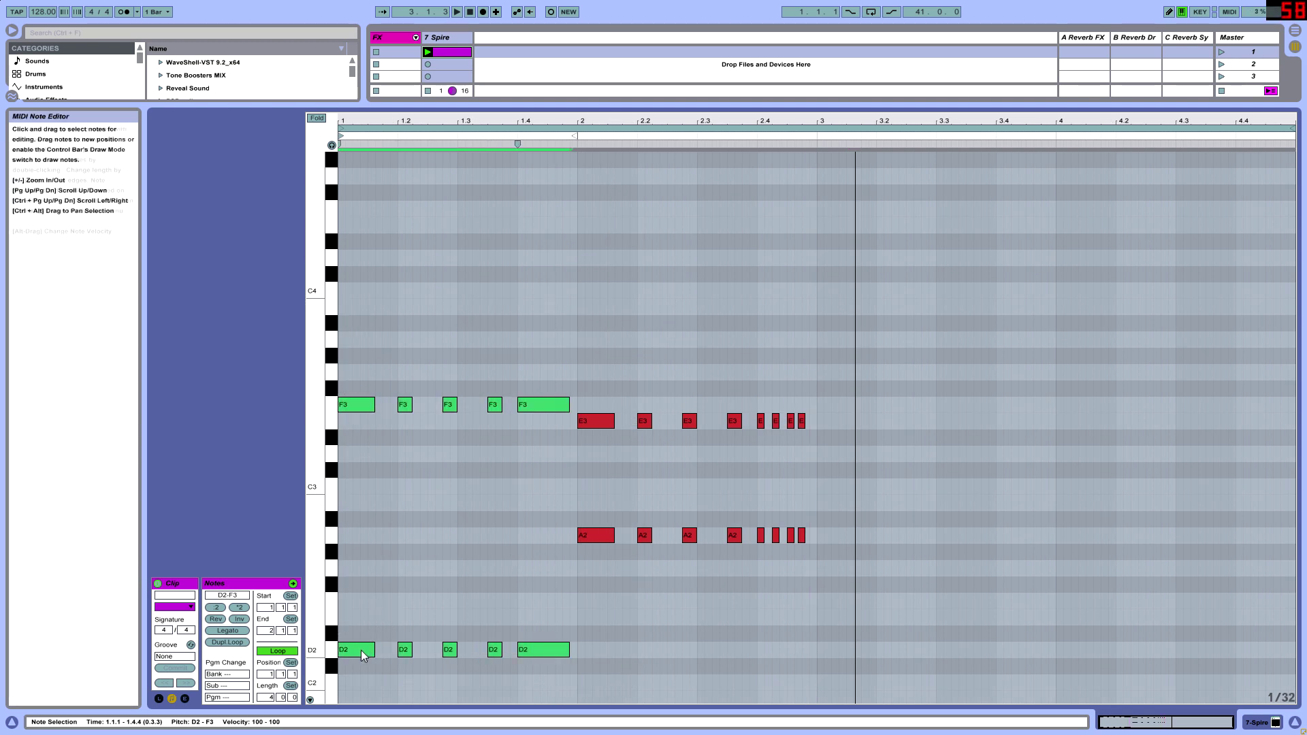
{"action": "left_click_drag", "start_coordinate": [358, 653], "coordinate": [833, 651]}
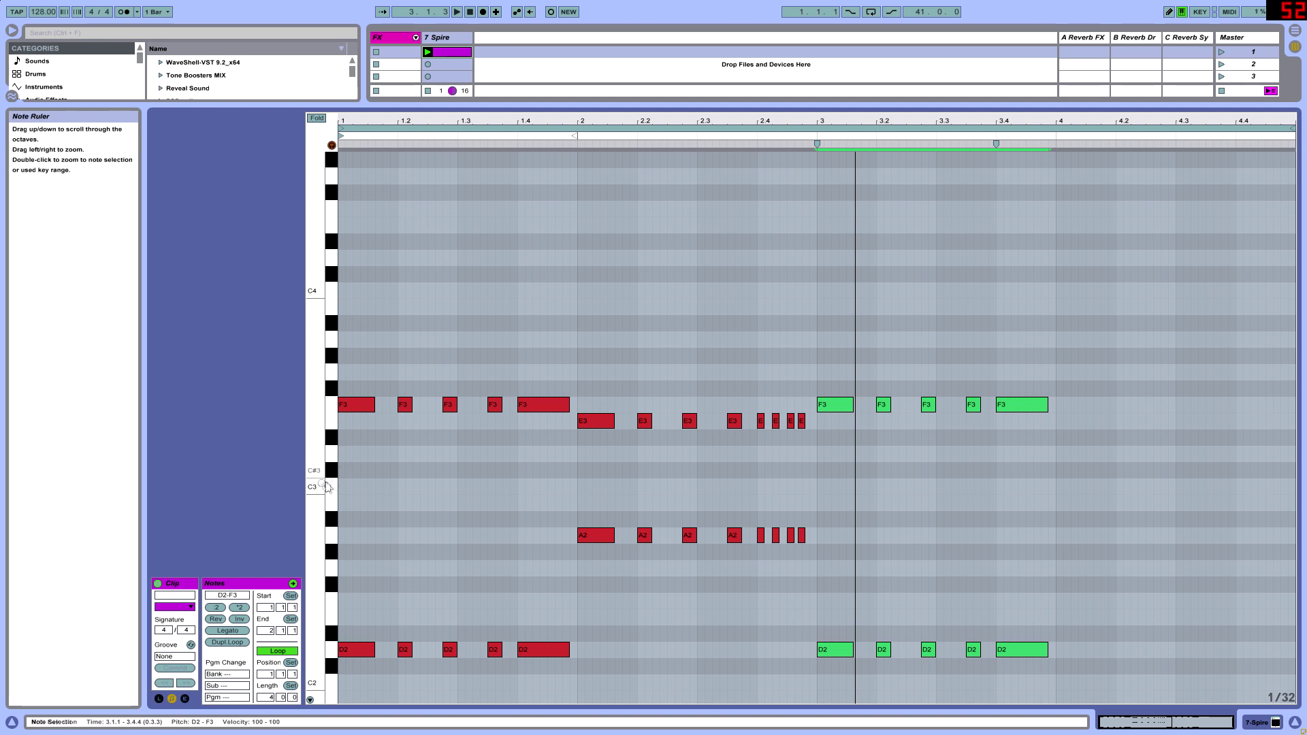
{"action": "left_click", "coordinate": [331, 649]}
{"action": "left_click", "coordinate": [330, 537]}
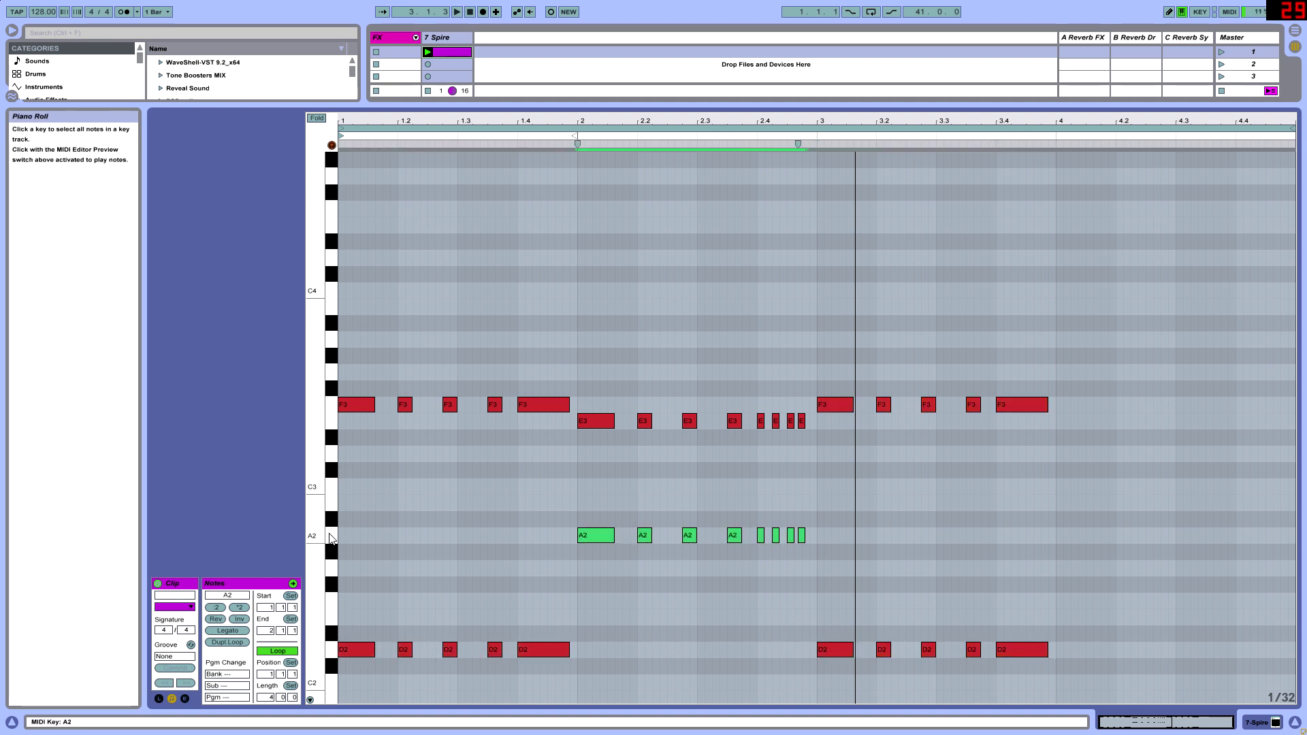
{"action": "left_click", "coordinate": [334, 570]}
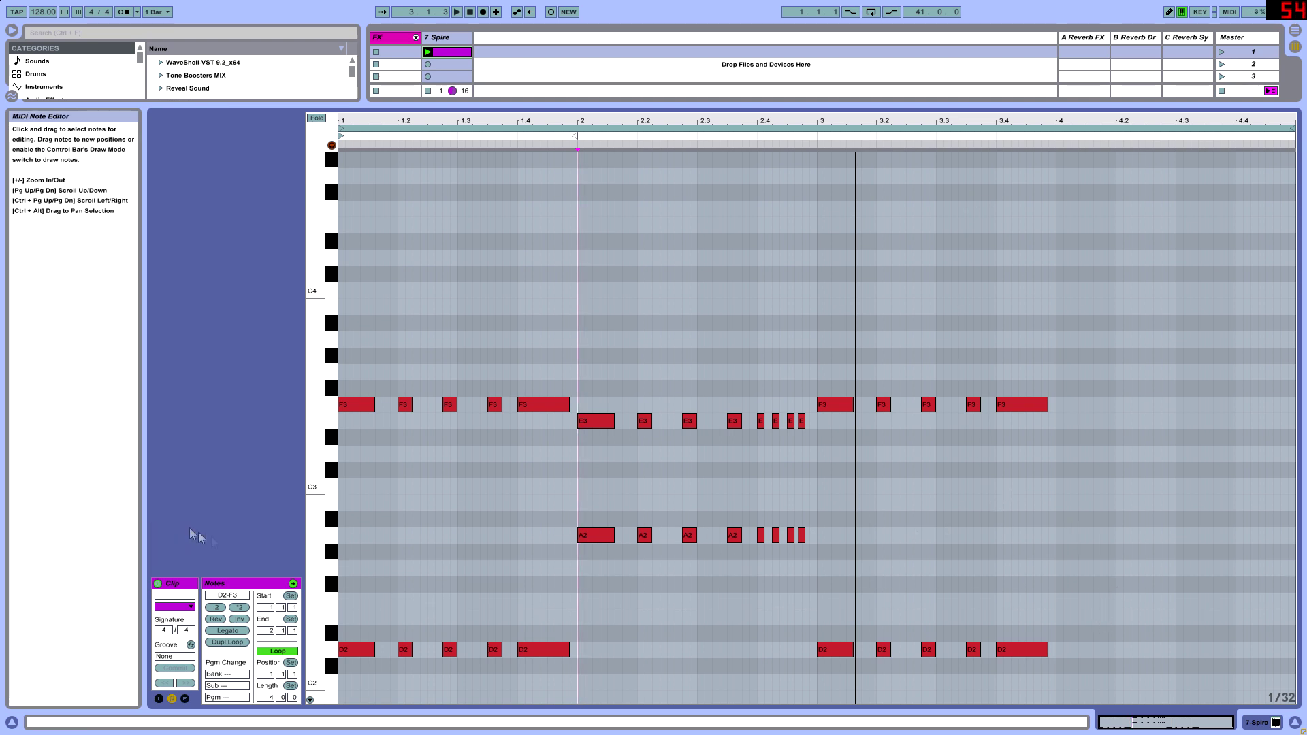
{"action": "left_click", "coordinate": [331, 537]}
{"action": "left_click", "coordinate": [332, 579]}
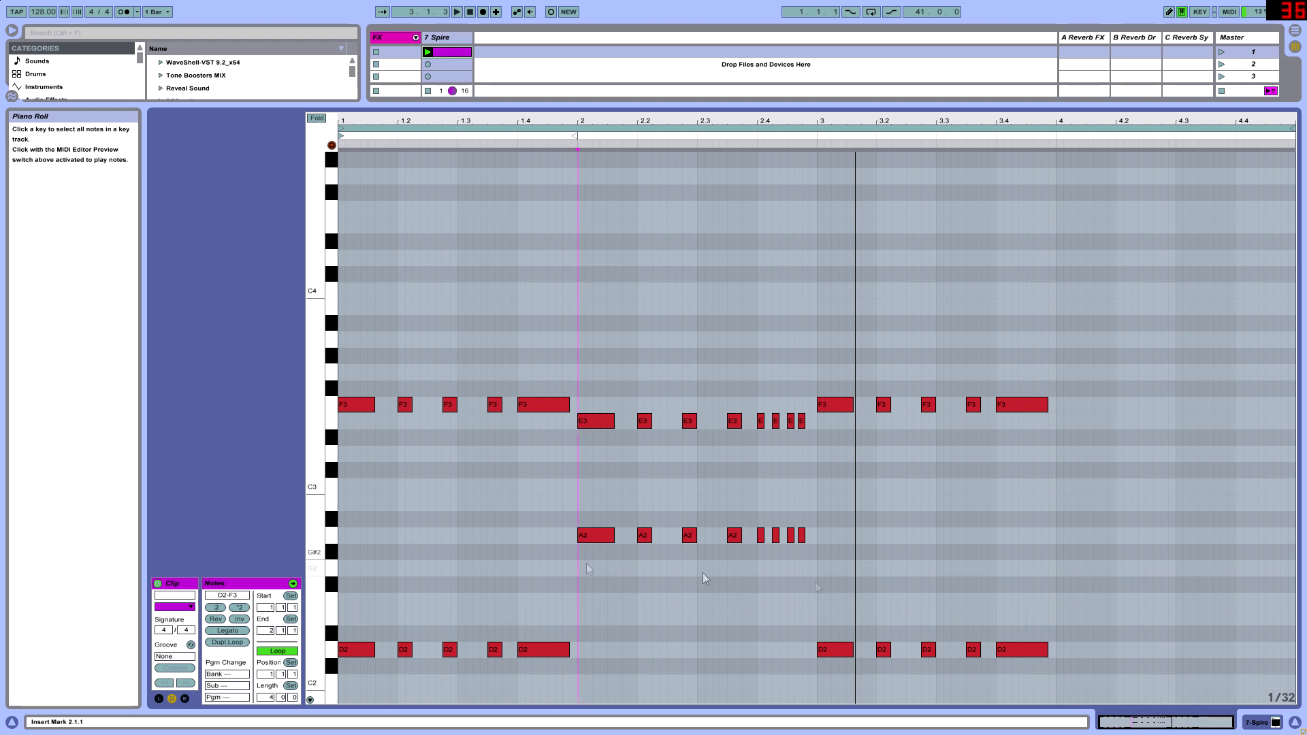
Copy the row of D2 notes to bar 4 at G2, move its last three notes to F2, and select the first two
{"action": "left_click_drag", "start_coordinate": [1052, 675], "coordinate": [1086, 566]}
{"action": "left_click_drag", "start_coordinate": [1166, 600], "coordinate": [1298, 531]}
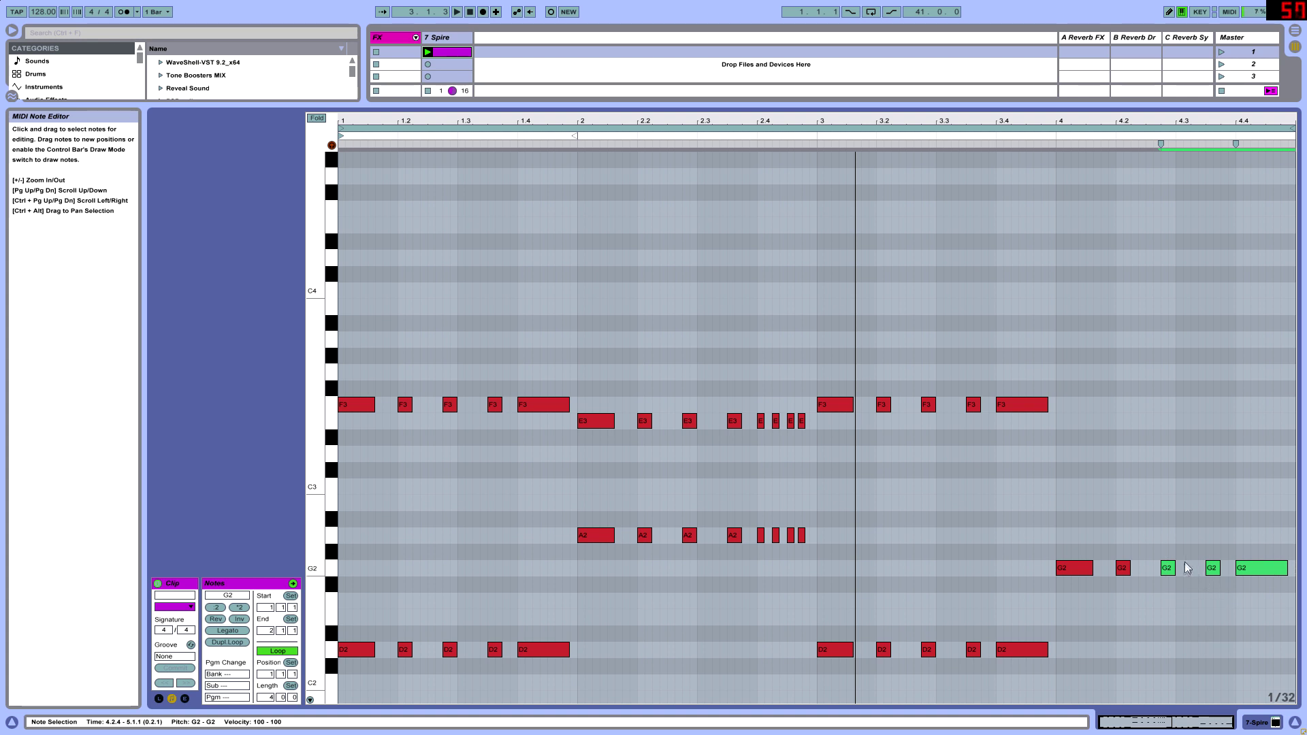
{"action": "left_click_drag", "start_coordinate": [1171, 573], "coordinate": [1171, 605]}
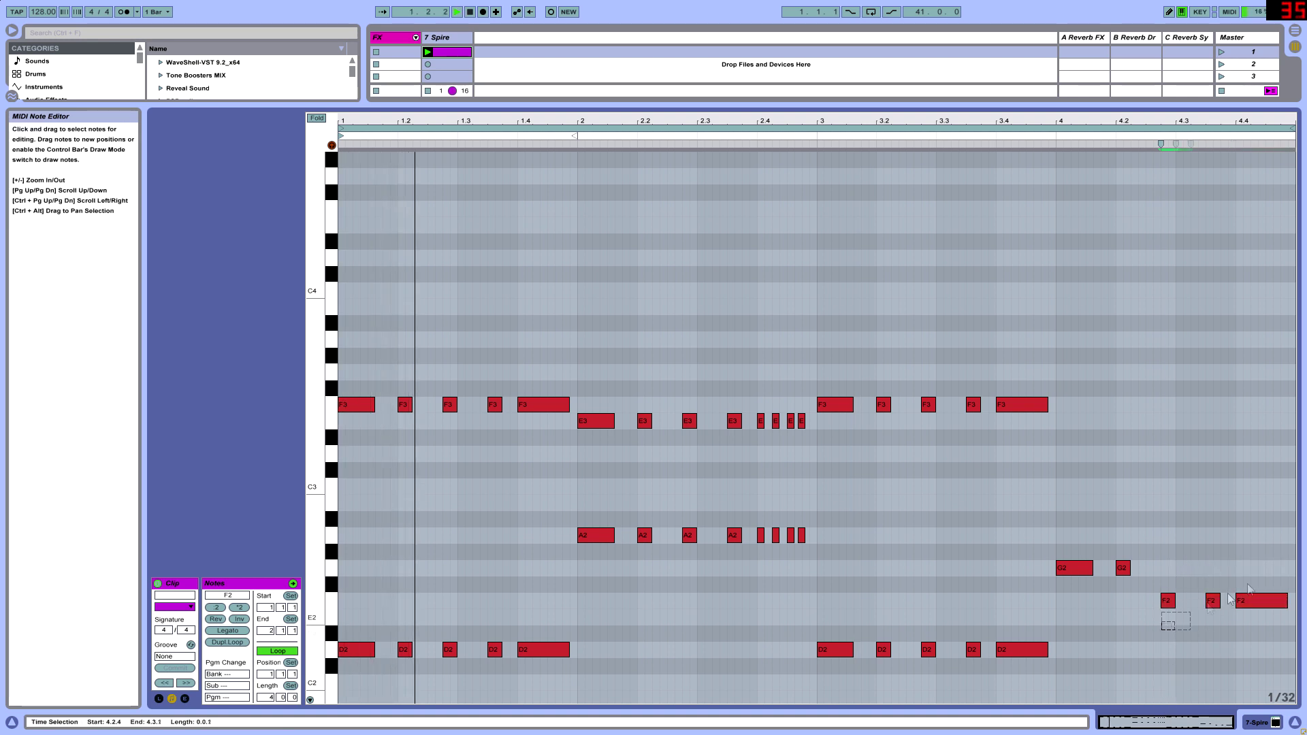
{"action": "left_click_drag", "start_coordinate": [1057, 605], "coordinate": [1112, 577]}
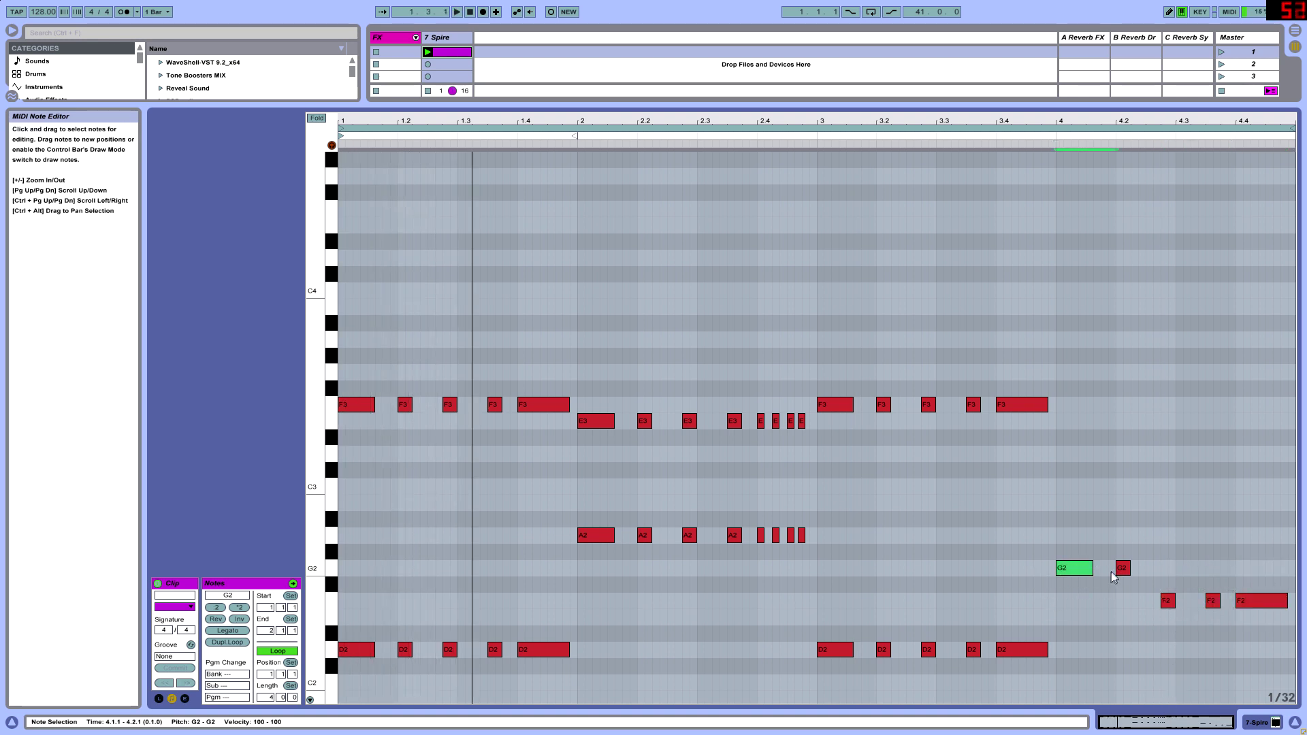
{"action": "left_click", "coordinate": [1090, 618]}
Lower the last three notes of bar 4 to E2 and play the clip
{"action": "left_click_drag", "start_coordinate": [1149, 654], "coordinate": [1296, 593]}
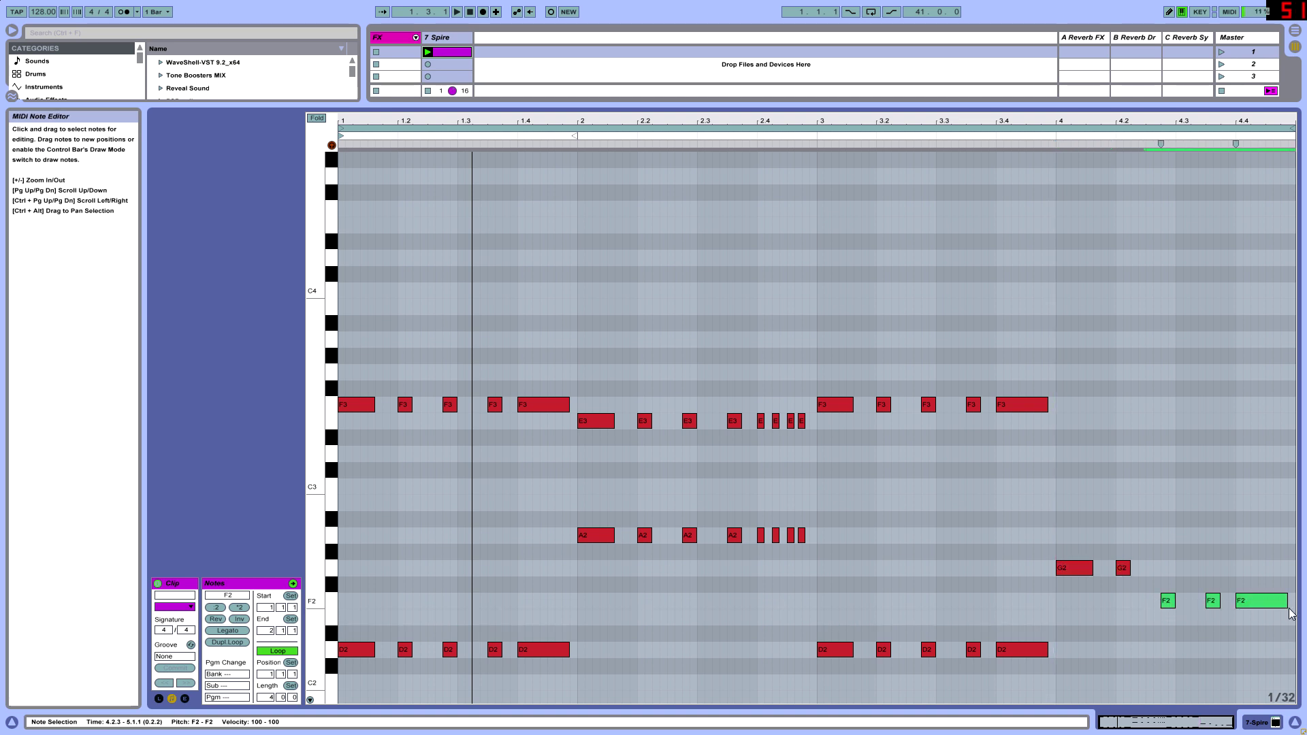
{"action": "key", "text": "Down"}
{"action": "key", "text": "space"}
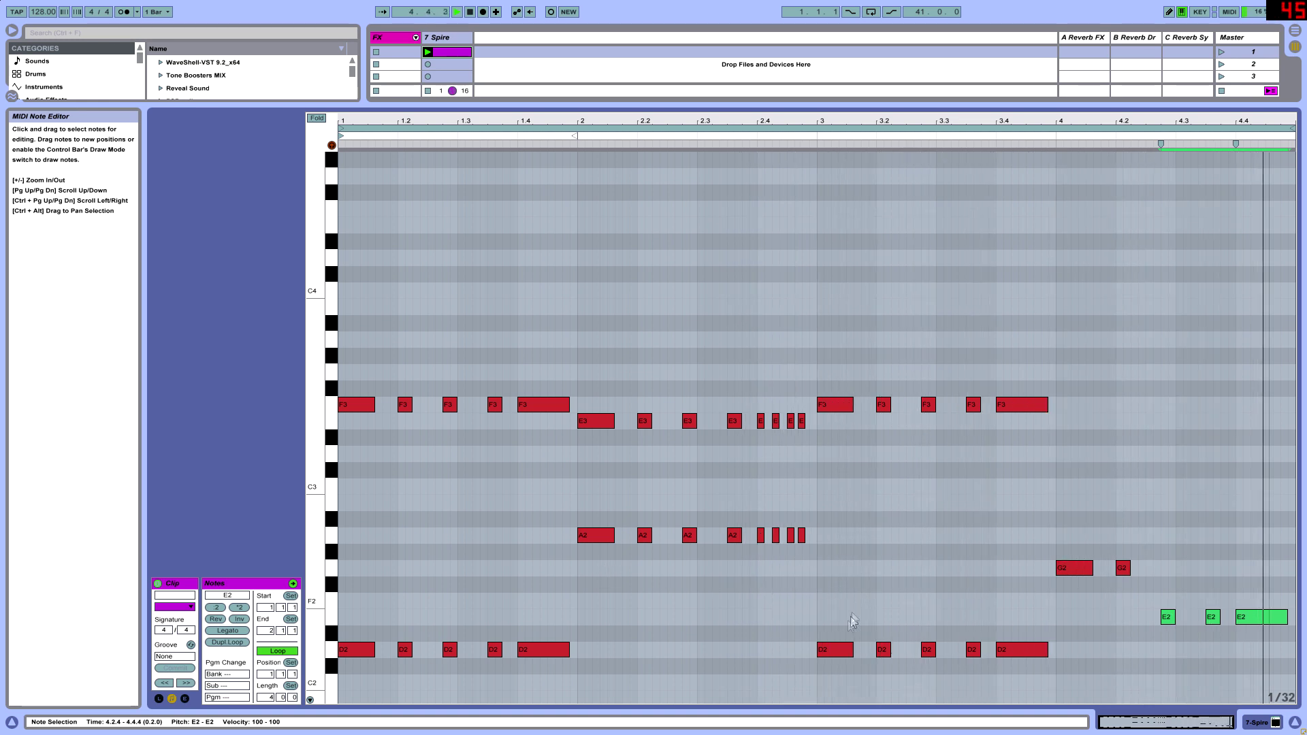
Audition the D2, A2 and A#2 keys and raise the two rows of notes in bar 3 to A#2 and C#4
{"action": "left_click_drag", "start_coordinate": [832, 681], "coordinate": [1039, 328]}
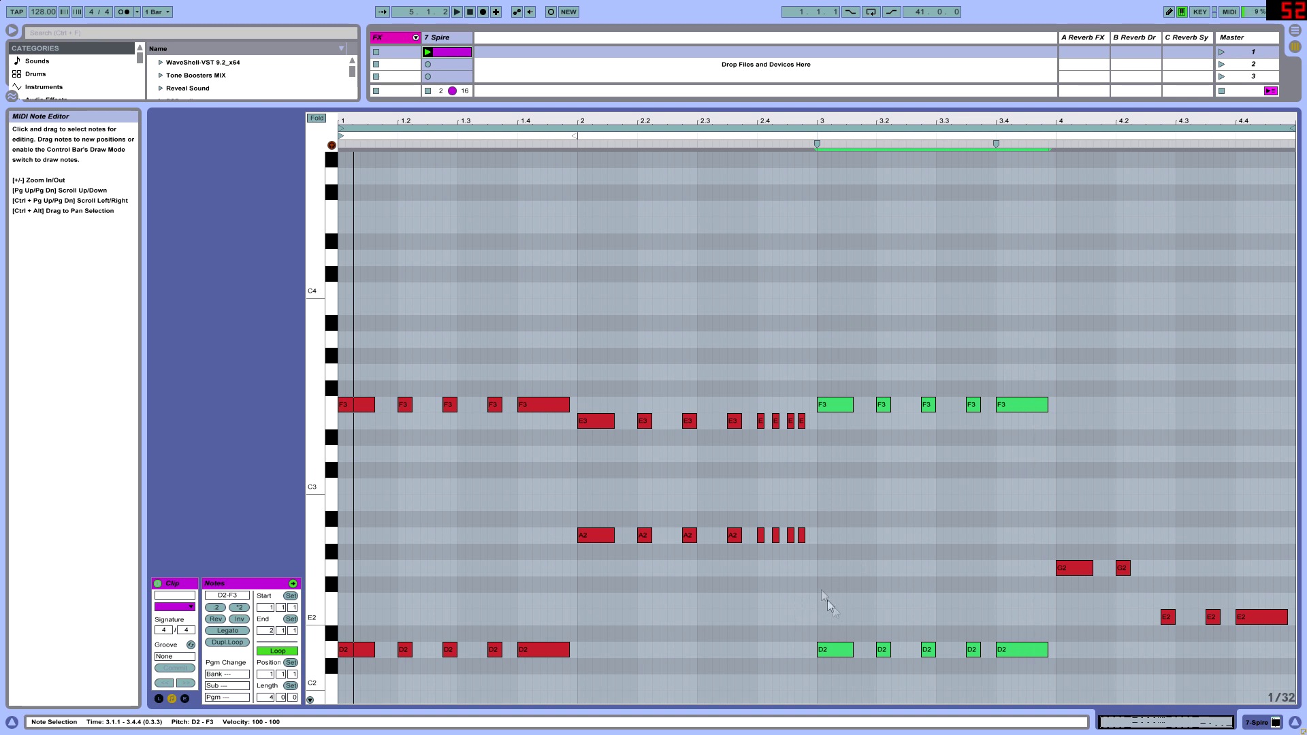
{"action": "left_click", "coordinate": [331, 649]}
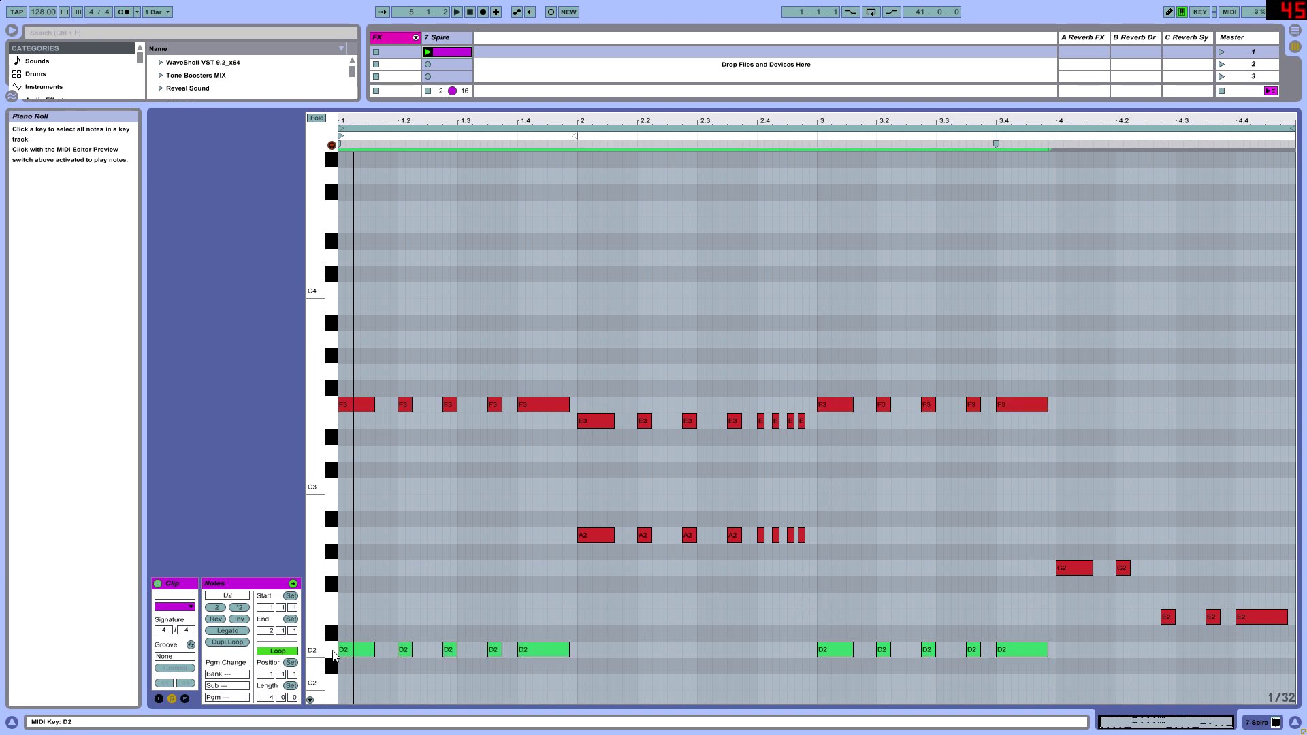
{"action": "left_click", "coordinate": [333, 536]}
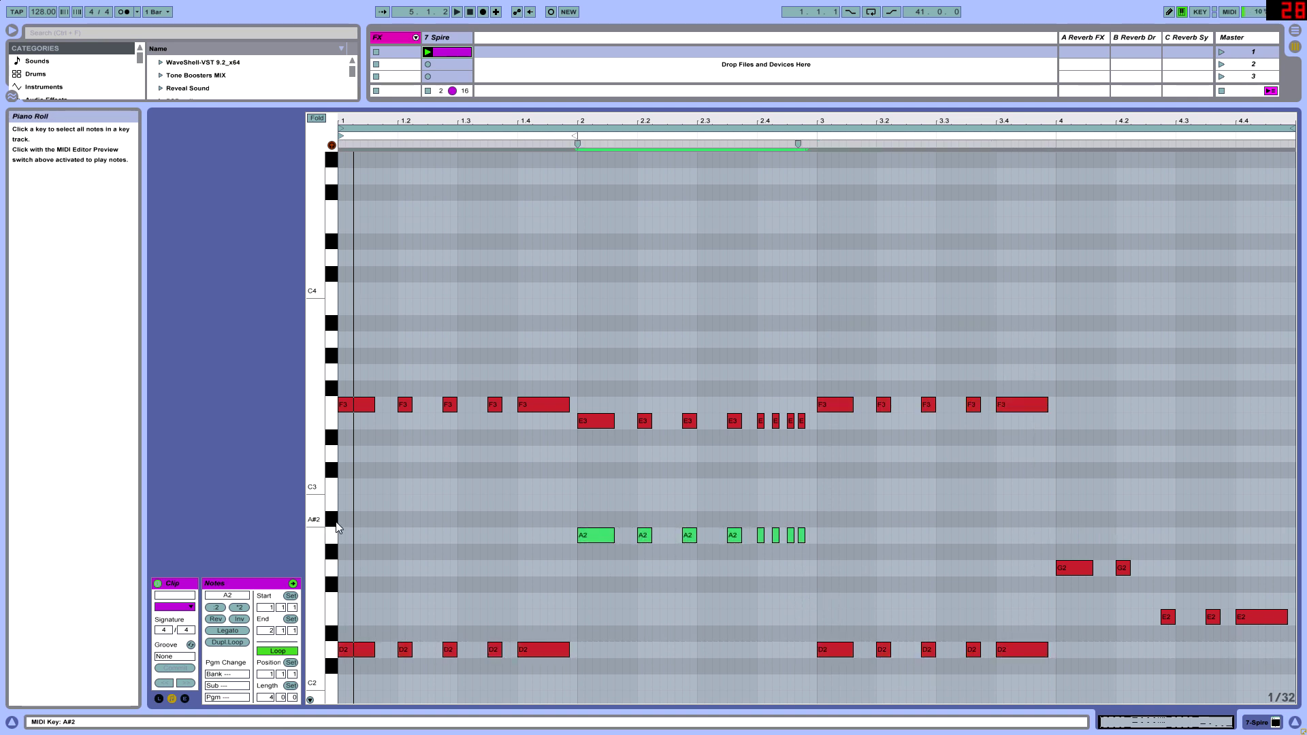
{"action": "left_click", "coordinate": [337, 521]}
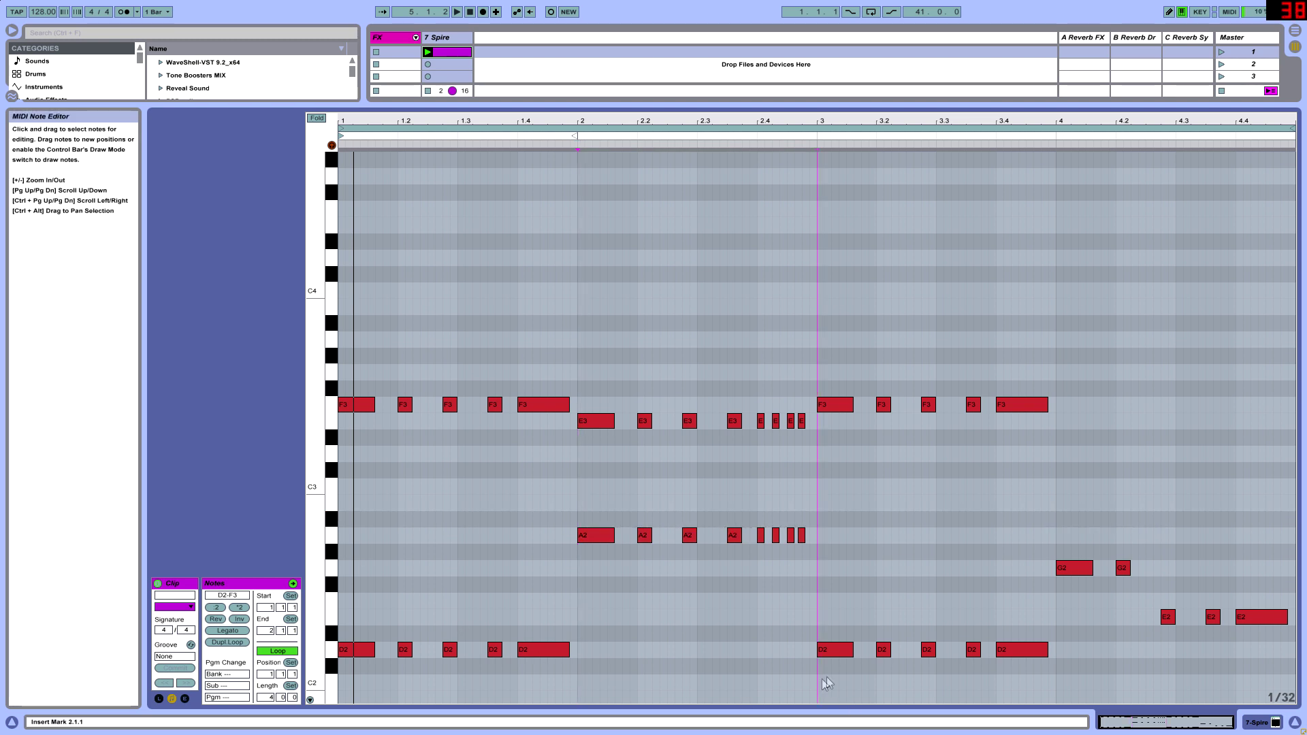
{"action": "left_click_drag", "start_coordinate": [820, 680], "coordinate": [1027, 375]}
{"action": "key", "text": "Up"}
{"action": "key", "text": "Up"}
{"action": "key", "text": "Up"}
{"action": "key", "text": "Up"}
{"action": "key", "text": "Up"}
{"action": "key", "text": "Up"}
{"action": "key", "text": "Up"}
{"action": "key", "text": "Up"}
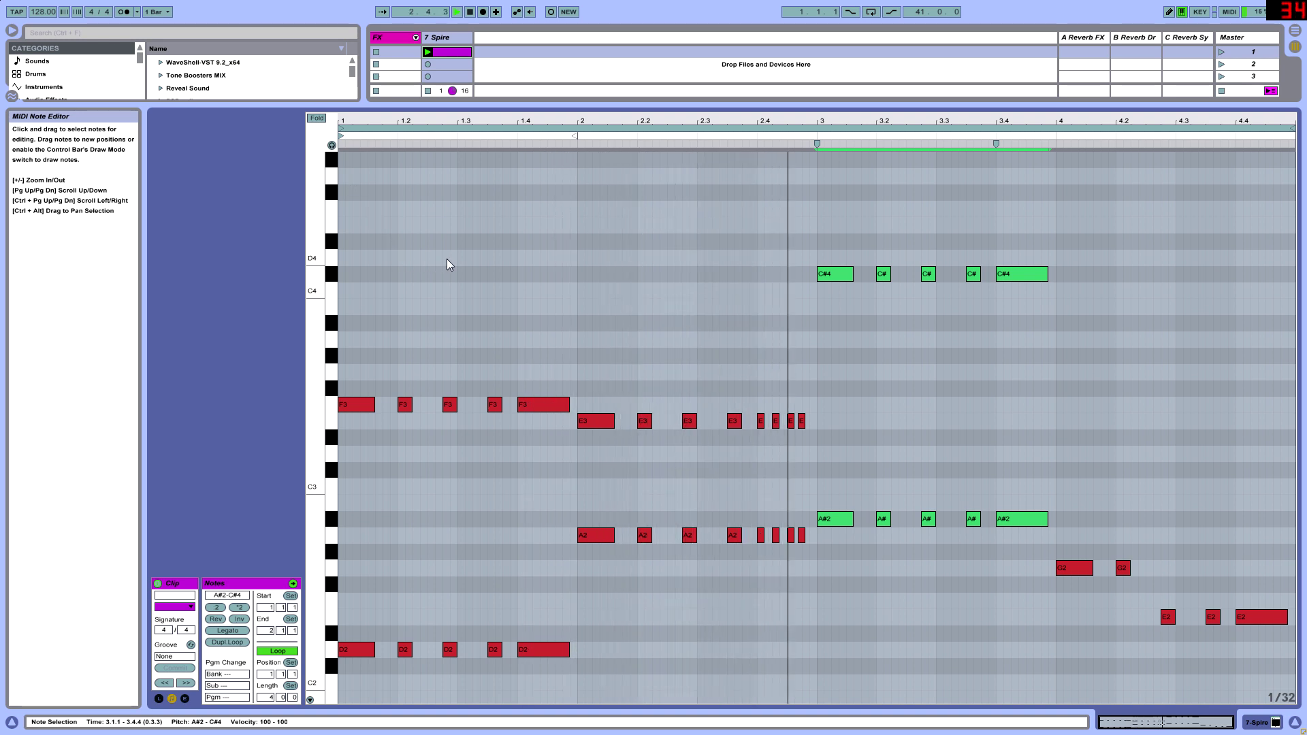
Lower the upper row of notes in bar 3 to C3, trying B2 on the way
{"action": "left_click_drag", "start_coordinate": [702, 330], "coordinate": [1184, 225]}
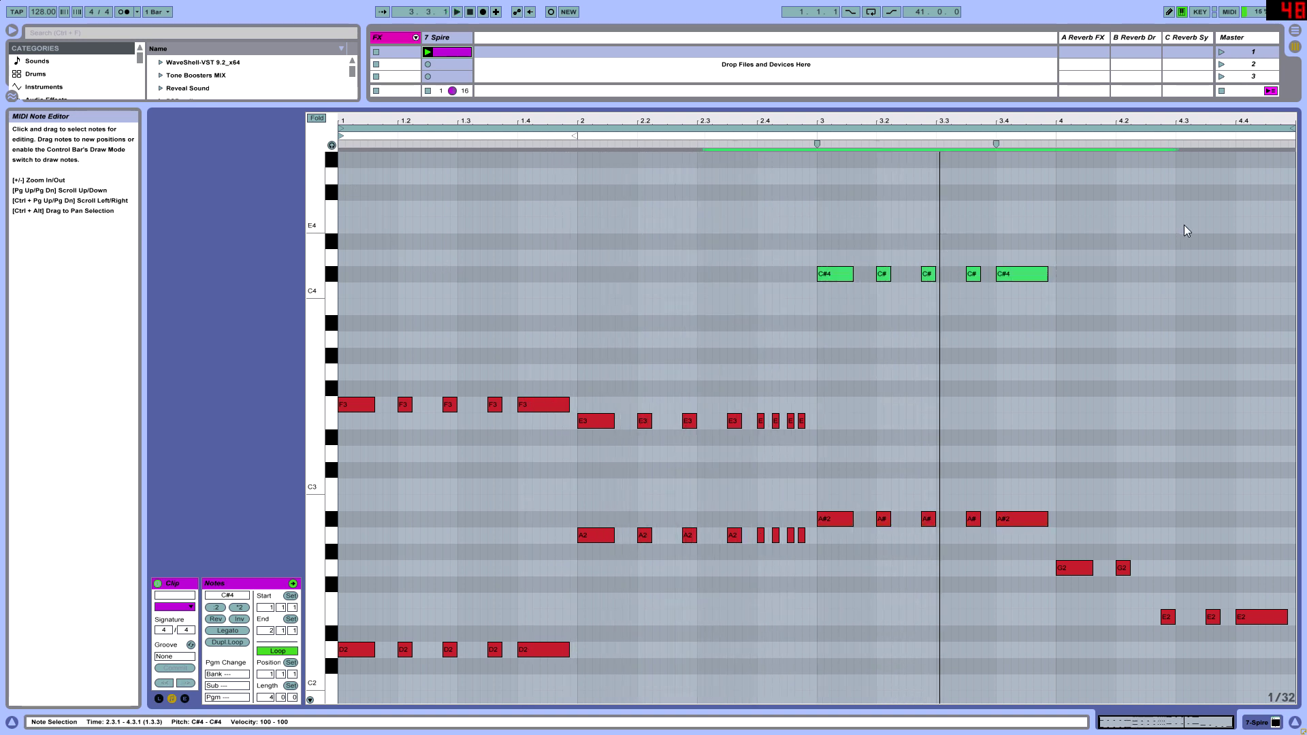
{"action": "key", "text": "shift+Down"}
{"action": "key", "text": "Down"}
{"action": "key", "text": "Down"}
{"action": "key", "text": "Down"}
{"action": "key", "text": "Up"}
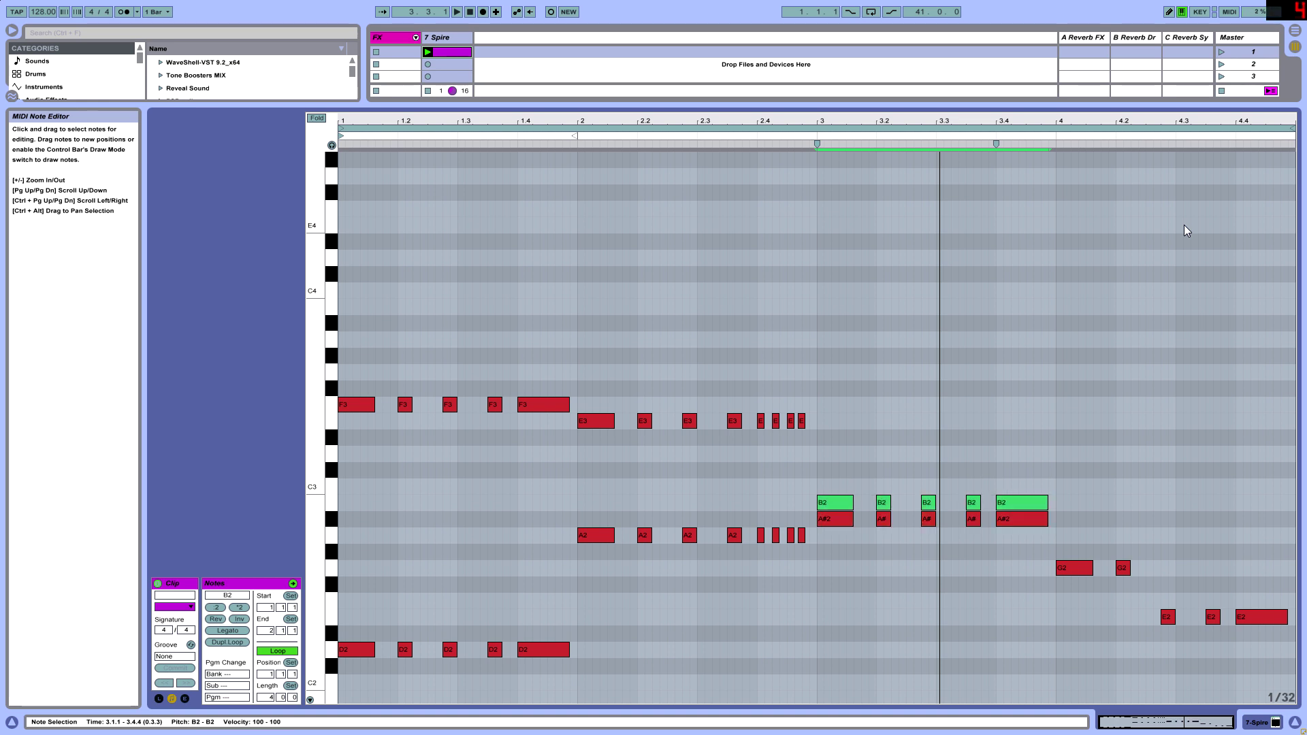
{"action": "key", "text": "Up"}
{"action": "key", "text": "Down"}
{"action": "key", "text": "Down"}
{"action": "key", "text": "Up"}
{"action": "key", "text": "Up"}
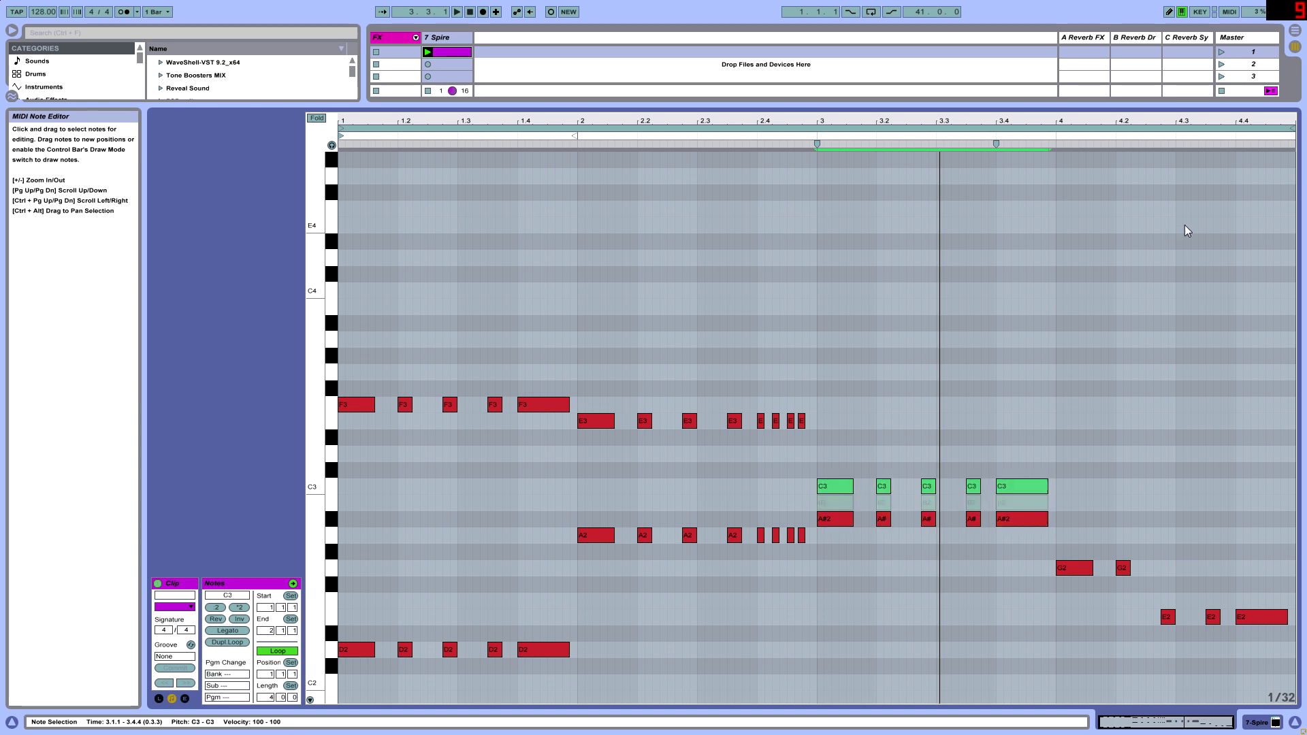
Try the upper row of bar 3 at D4 and D3, settle it on F3, and play the clip
{"action": "key", "text": "Up"}
{"action": "key", "text": "Up"}
{"action": "key", "text": "shift+Up"}
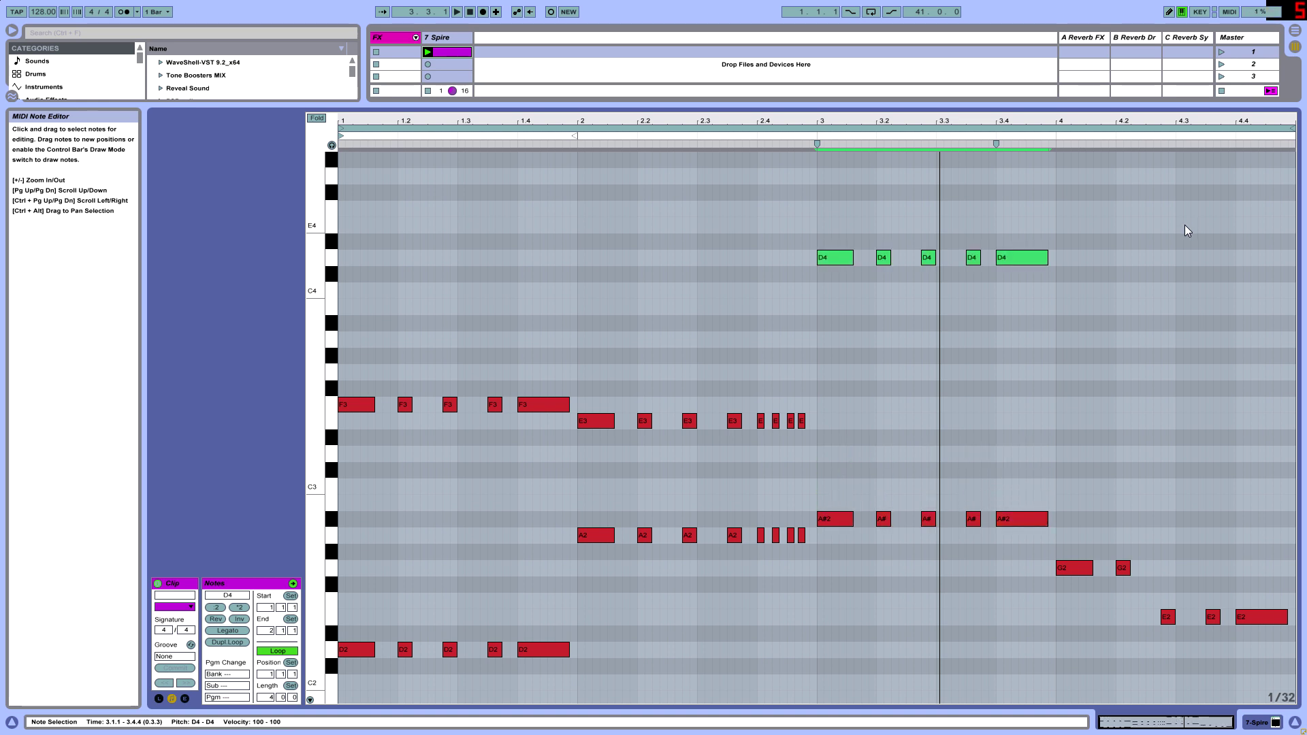
{"action": "key", "text": "shift+Down"}
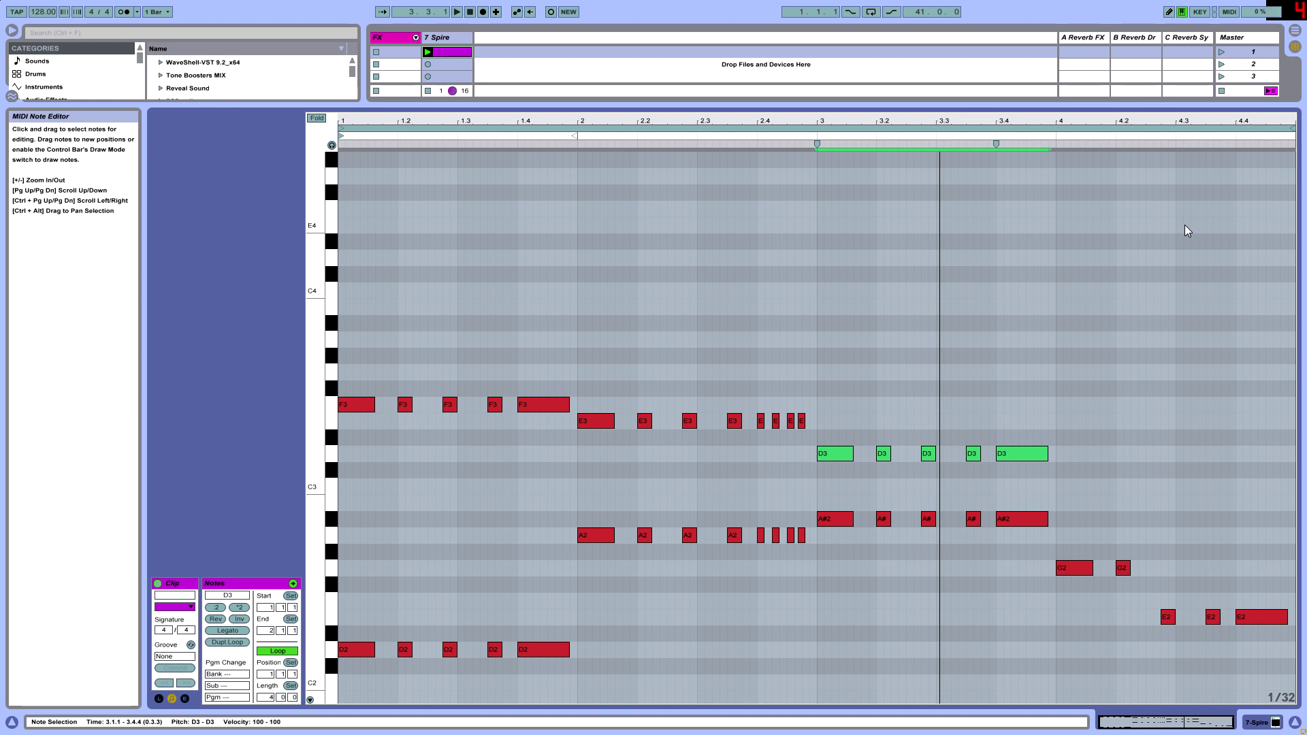
{"action": "key", "text": "Up"}
{"action": "key", "text": "Up"}
{"action": "key", "text": "Up"}
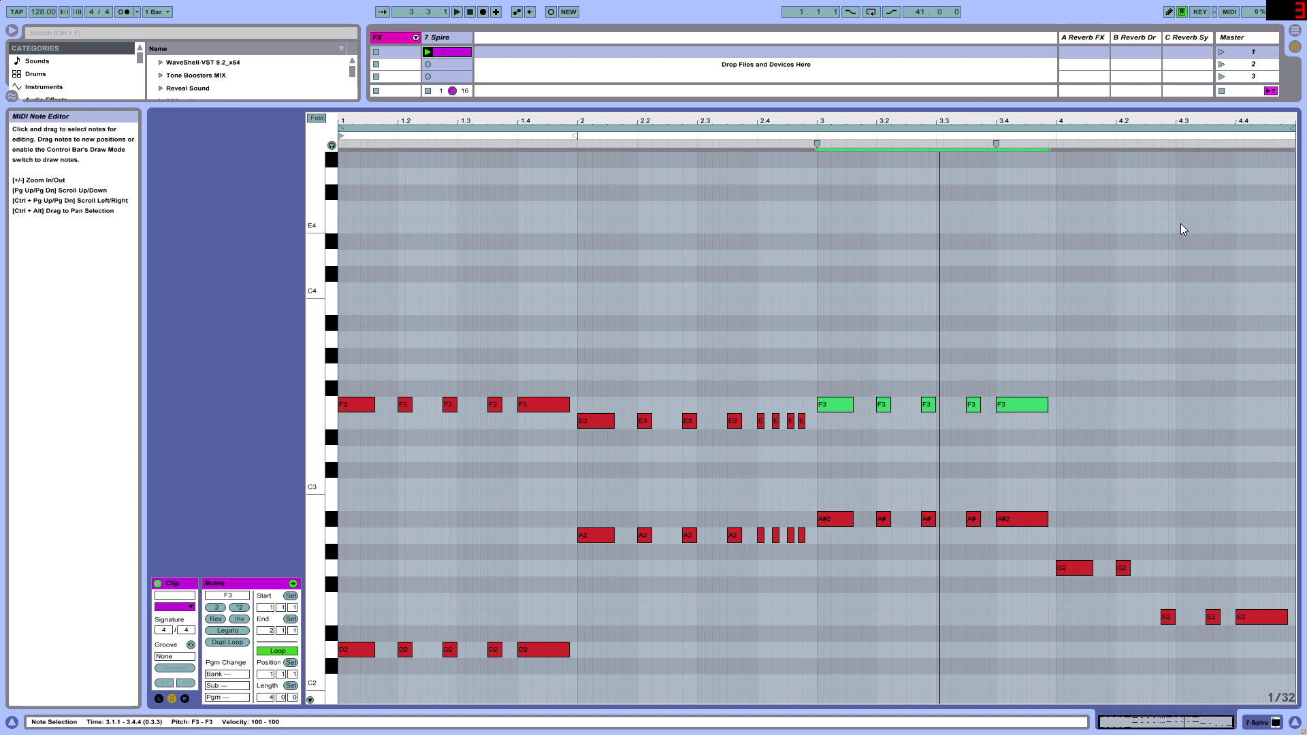
{"action": "key", "text": "space"}
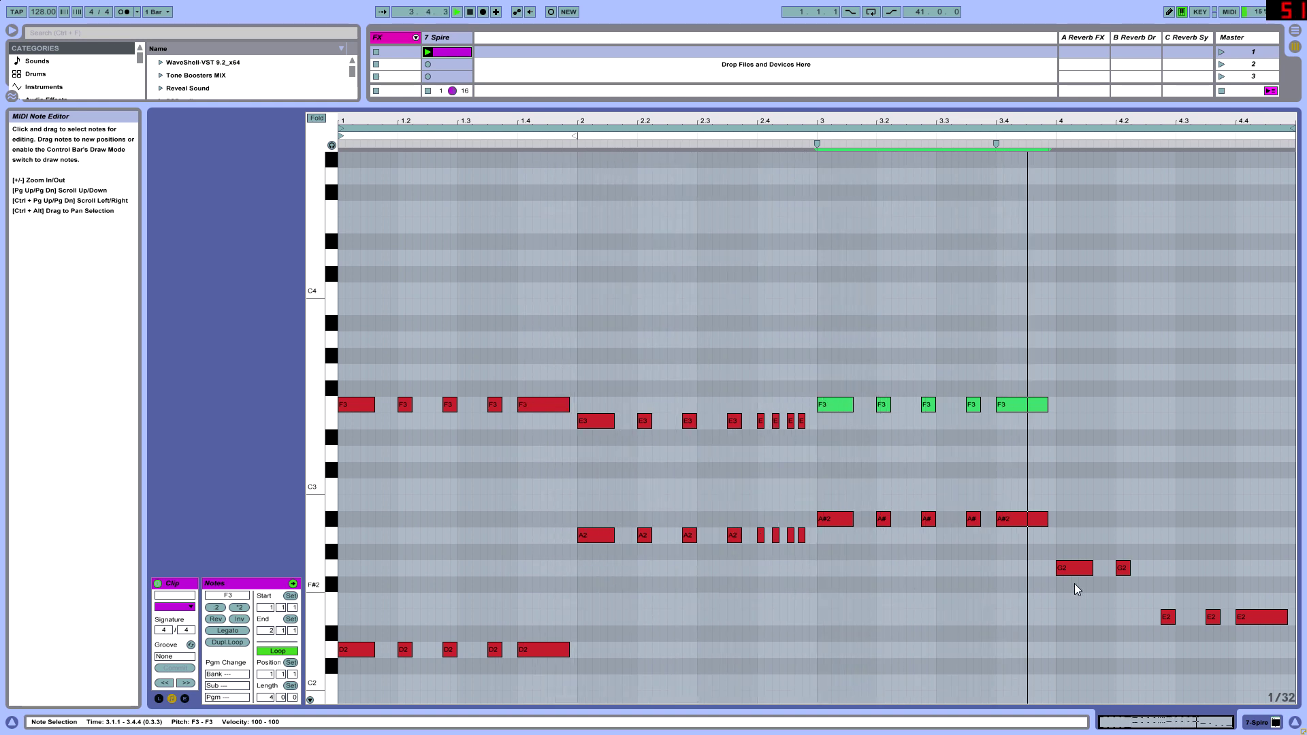
Add an upper row in bar 4 by copying its first two notes to A#3 and its last three to G3
{"action": "key", "text": "space"}
{"action": "left_click_drag", "start_coordinate": [1067, 611], "coordinate": [1167, 564]}
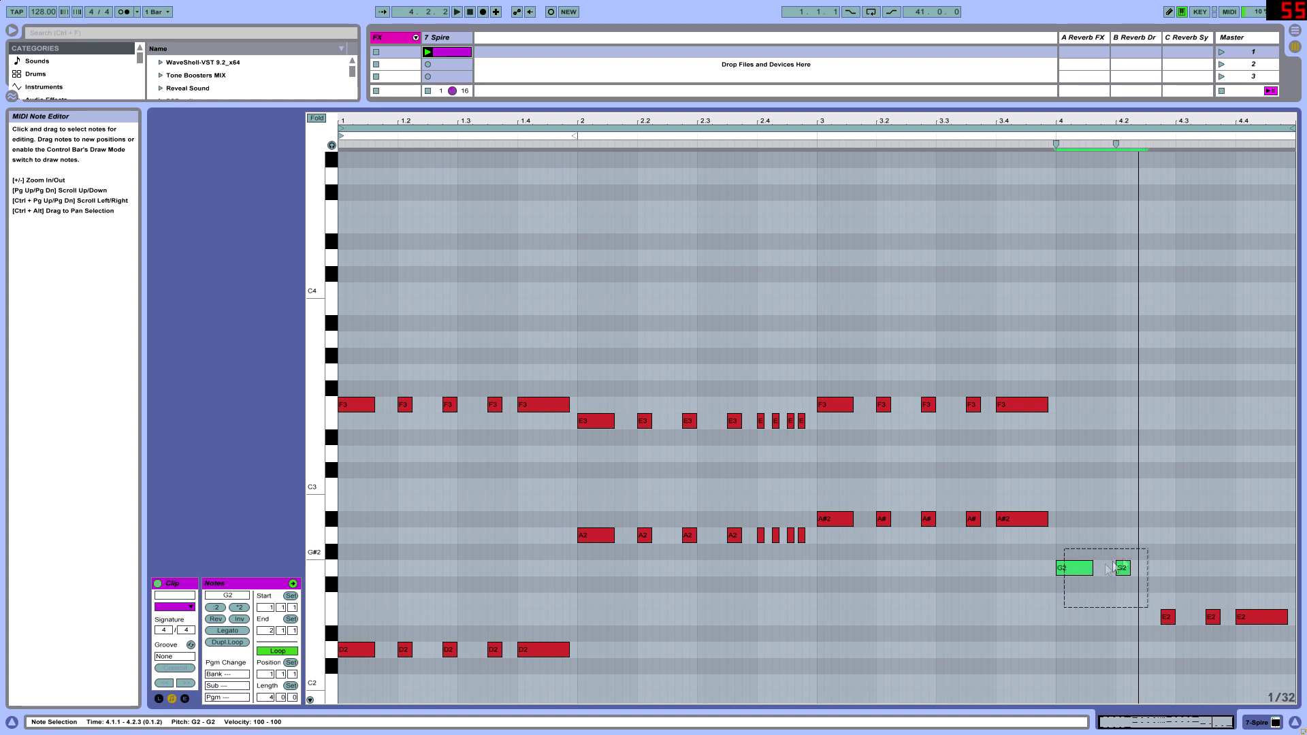
{"action": "left_click_drag", "start_coordinate": [1085, 565], "coordinate": [1087, 525]}
{"action": "key", "text": "space"}
{"action": "left_click_drag", "start_coordinate": [1079, 384], "coordinate": [1094, 399]}
{"action": "left_click_drag", "start_coordinate": [1172, 657], "coordinate": [1172, 572]}
{"action": "key", "text": "shift+Up"}
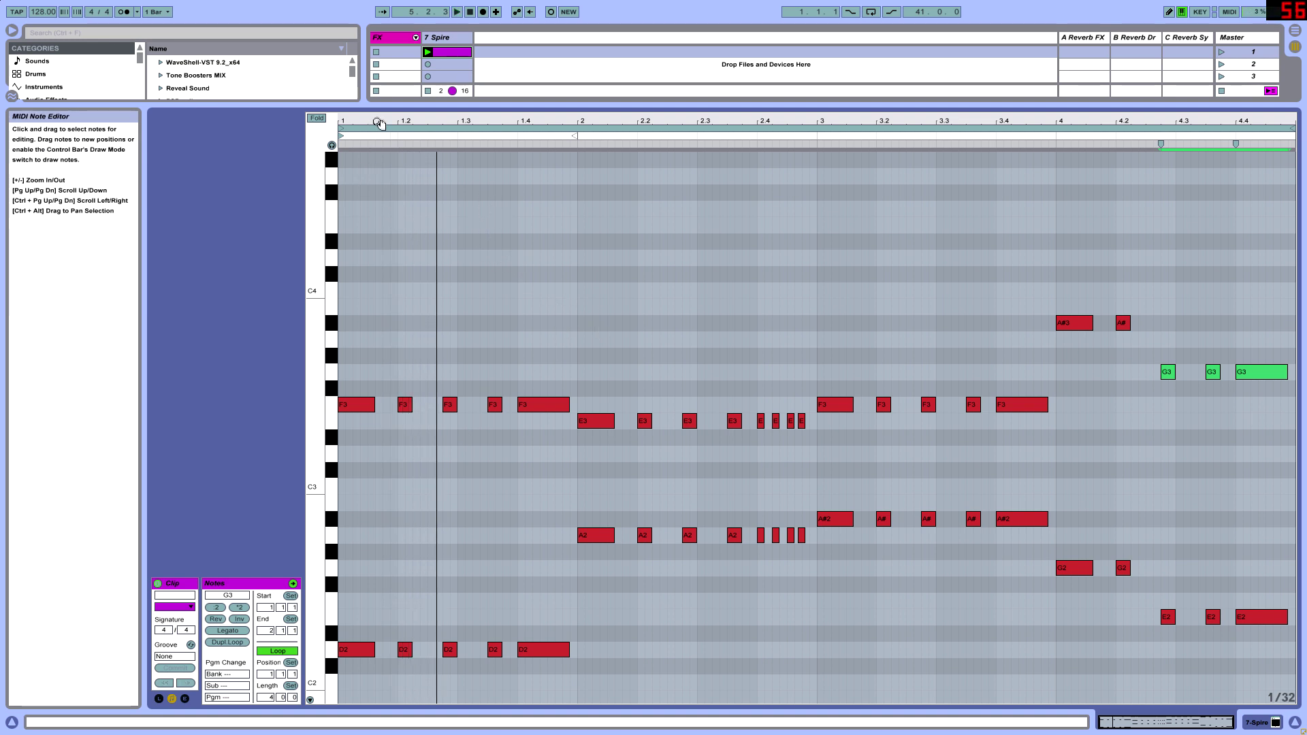
Duplicate the 7 Spire track and open the clip of the copy
{"action": "left_click_drag", "start_coordinate": [398, 105], "coordinate": [429, 403]}
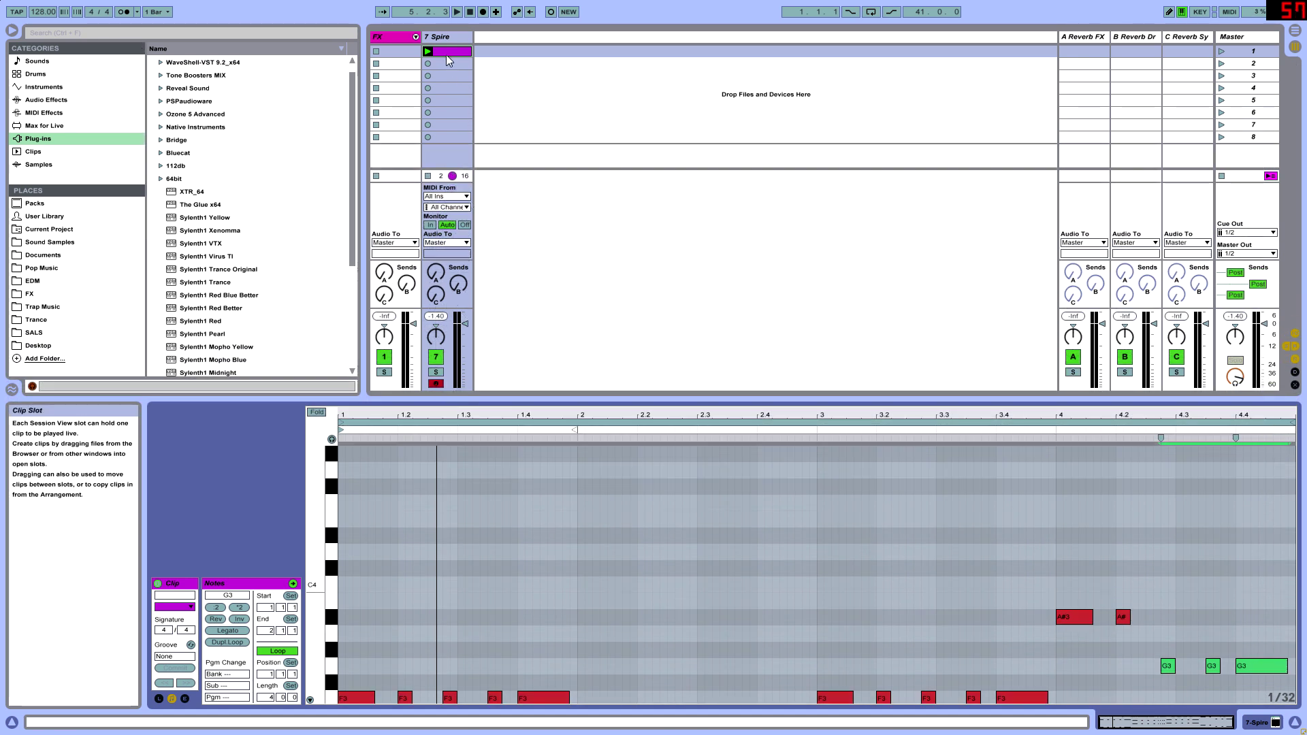
{"action": "key", "text": "ctrl+d"}
{"action": "left_click", "coordinate": [496, 52]}
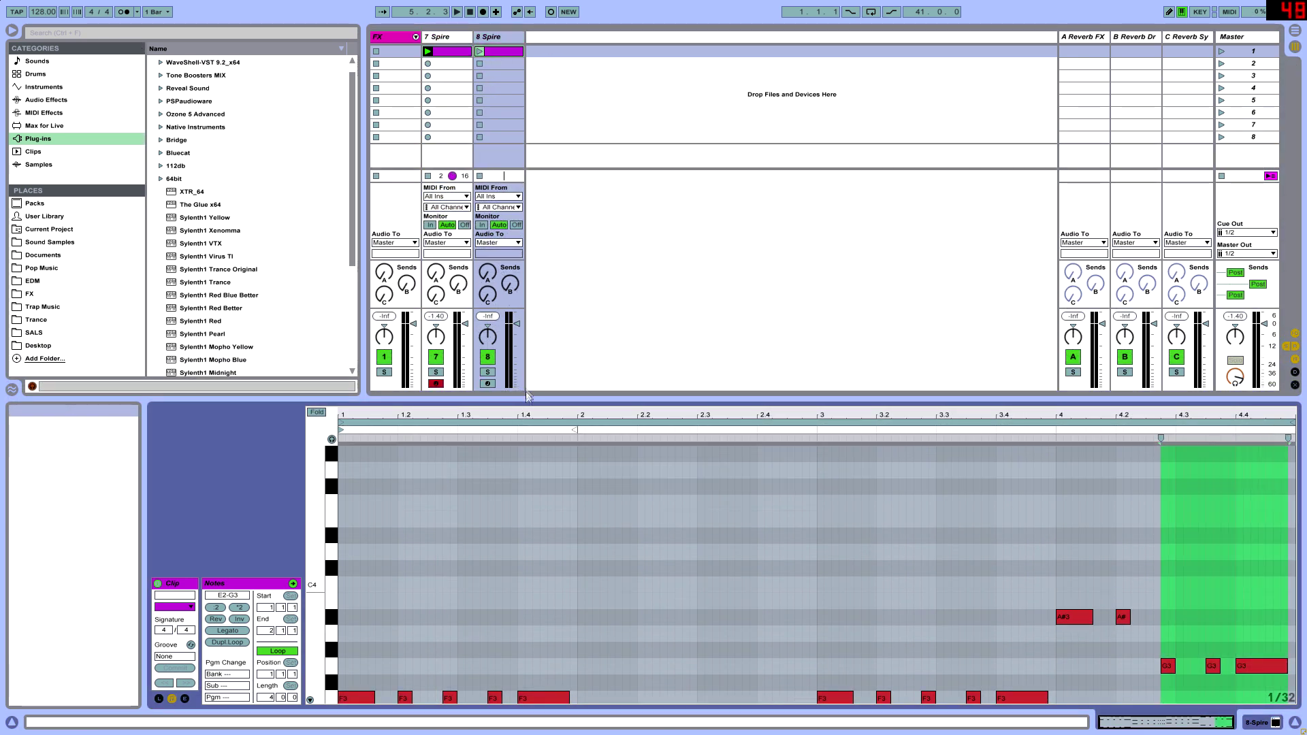
Delete the lower row of notes across all four bars in the duplicated clip
{"action": "left_click_drag", "start_coordinate": [522, 400], "coordinate": [522, 92]}
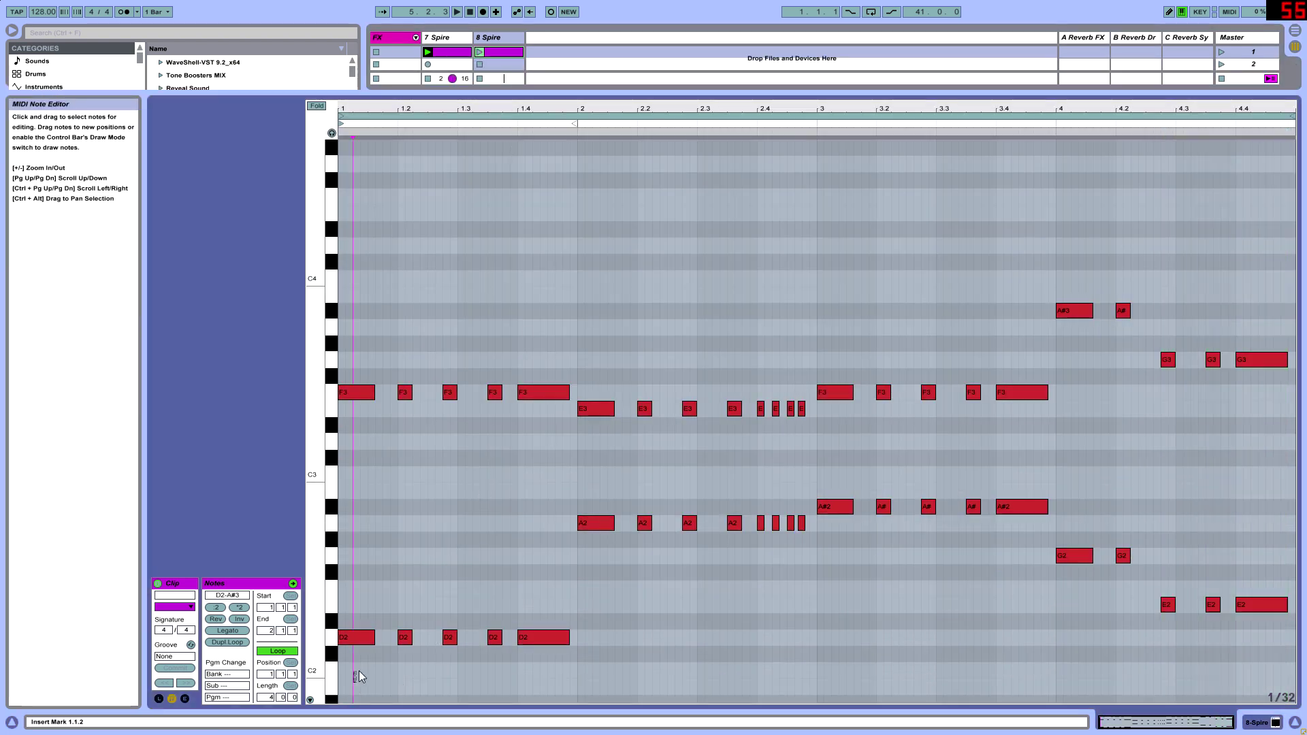
{"action": "key", "text": "ctrl+a"}
{"action": "left_click_drag", "start_coordinate": [374, 693], "coordinate": [1287, 476]}
{"action": "key", "text": "Delete"}
Open the Spire instrument on the 8 Spire track and load the preset LD-Run, Gain, Boost, Loop
{"action": "left_click_drag", "start_coordinate": [591, 93], "coordinate": [578, 571]}
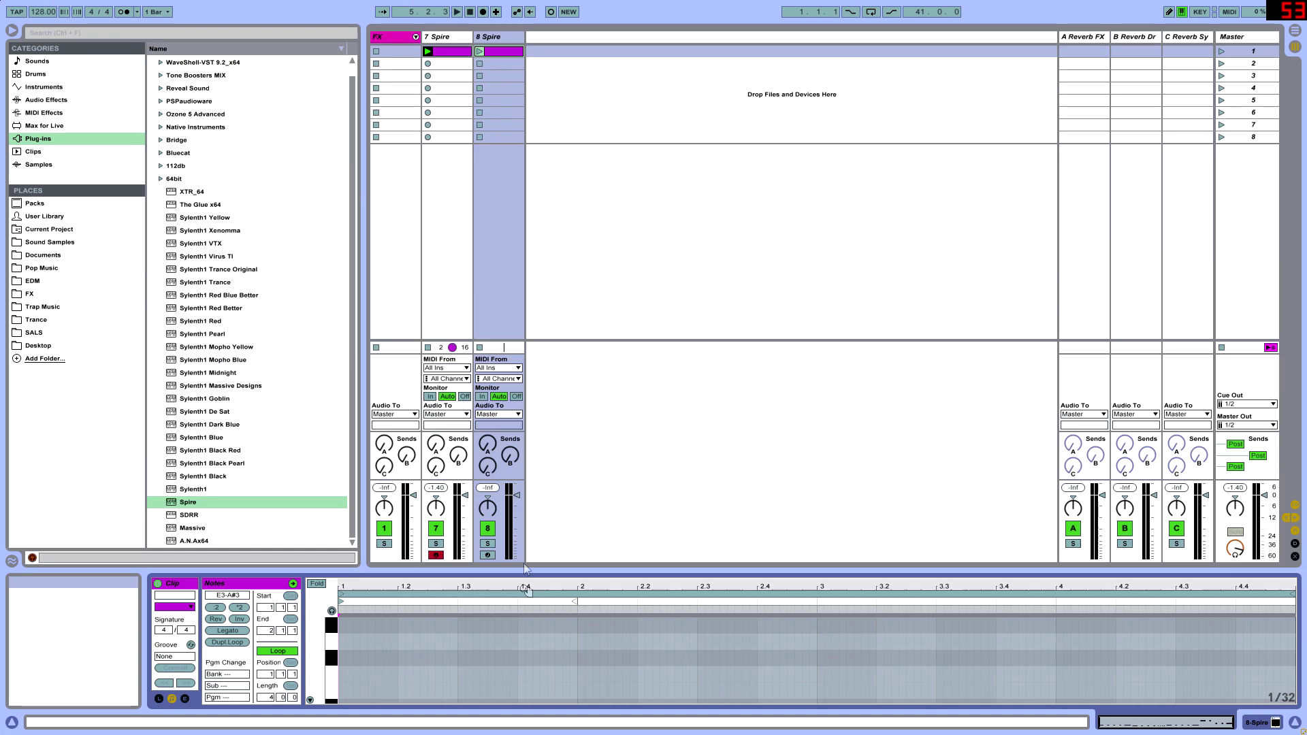
{"action": "left_click", "coordinate": [507, 52]}
{"action": "double_click", "coordinate": [500, 37]}
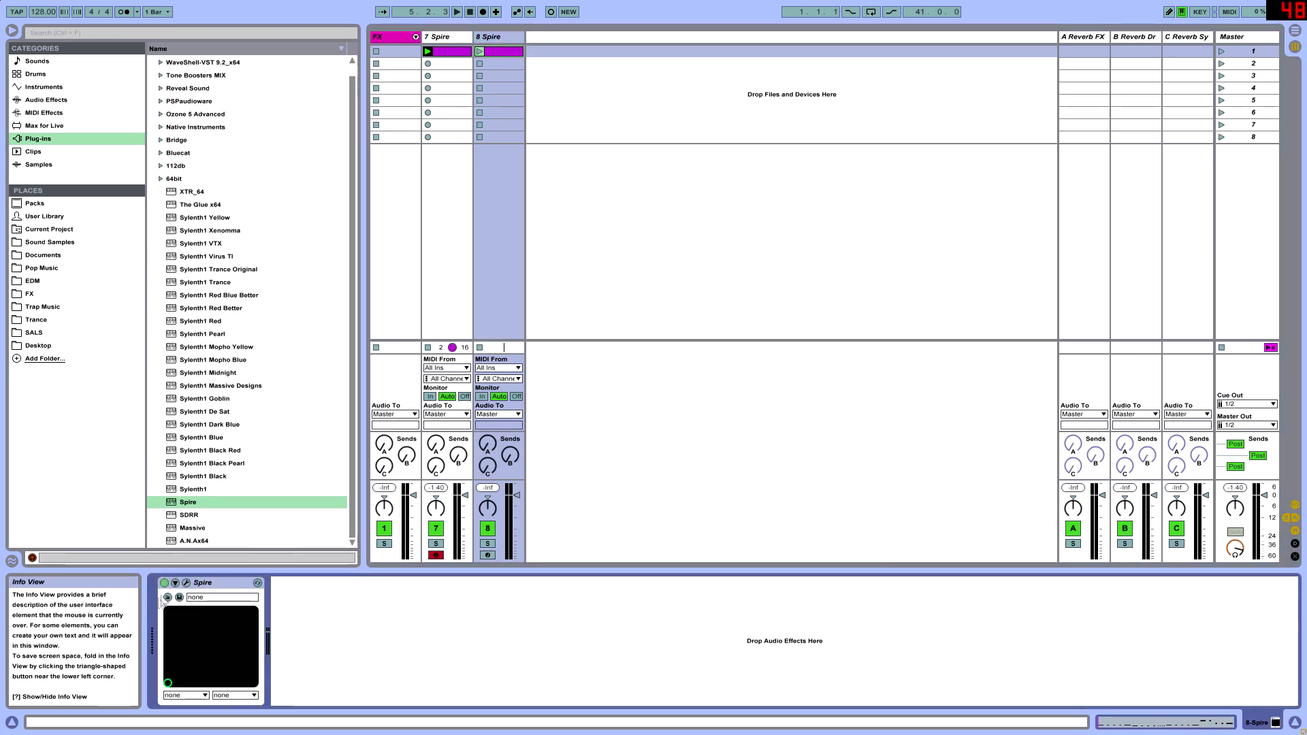
{"action": "left_click", "coordinate": [186, 584]}
{"action": "left_click", "coordinate": [551, 320]}
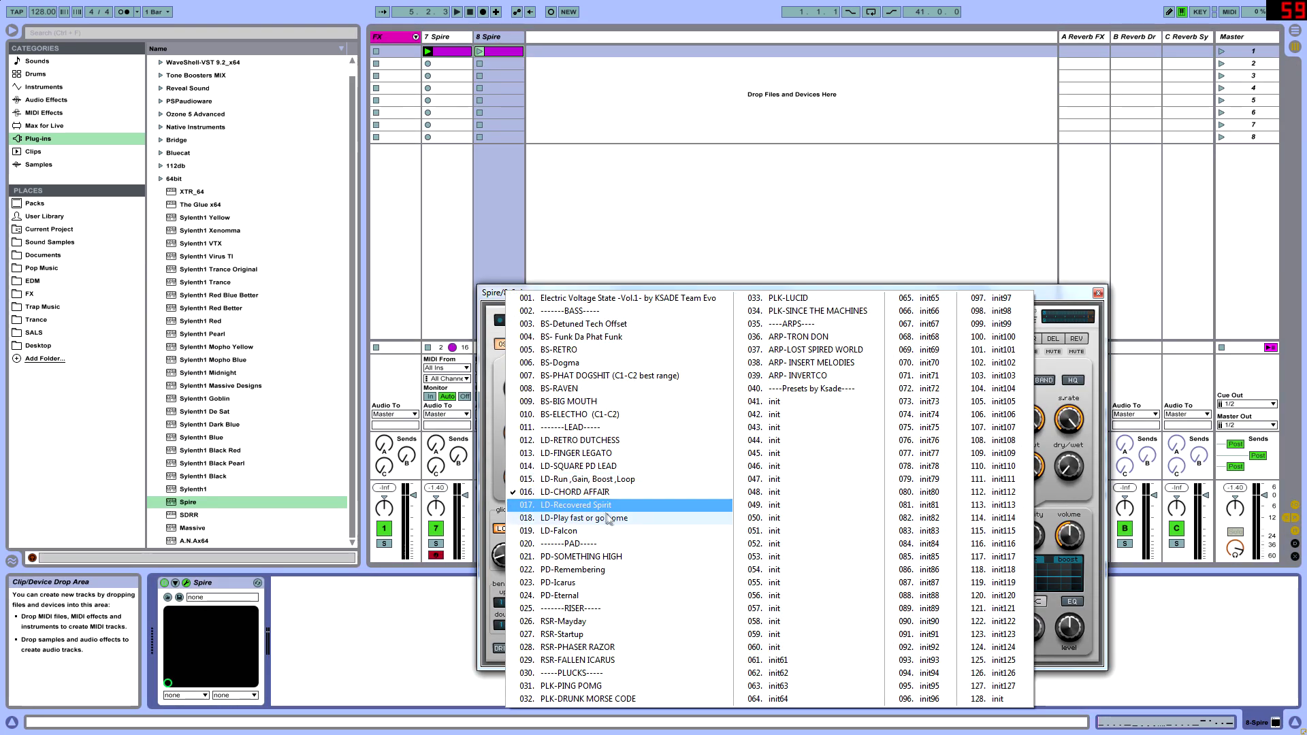
{"action": "left_click", "coordinate": [599, 481]}
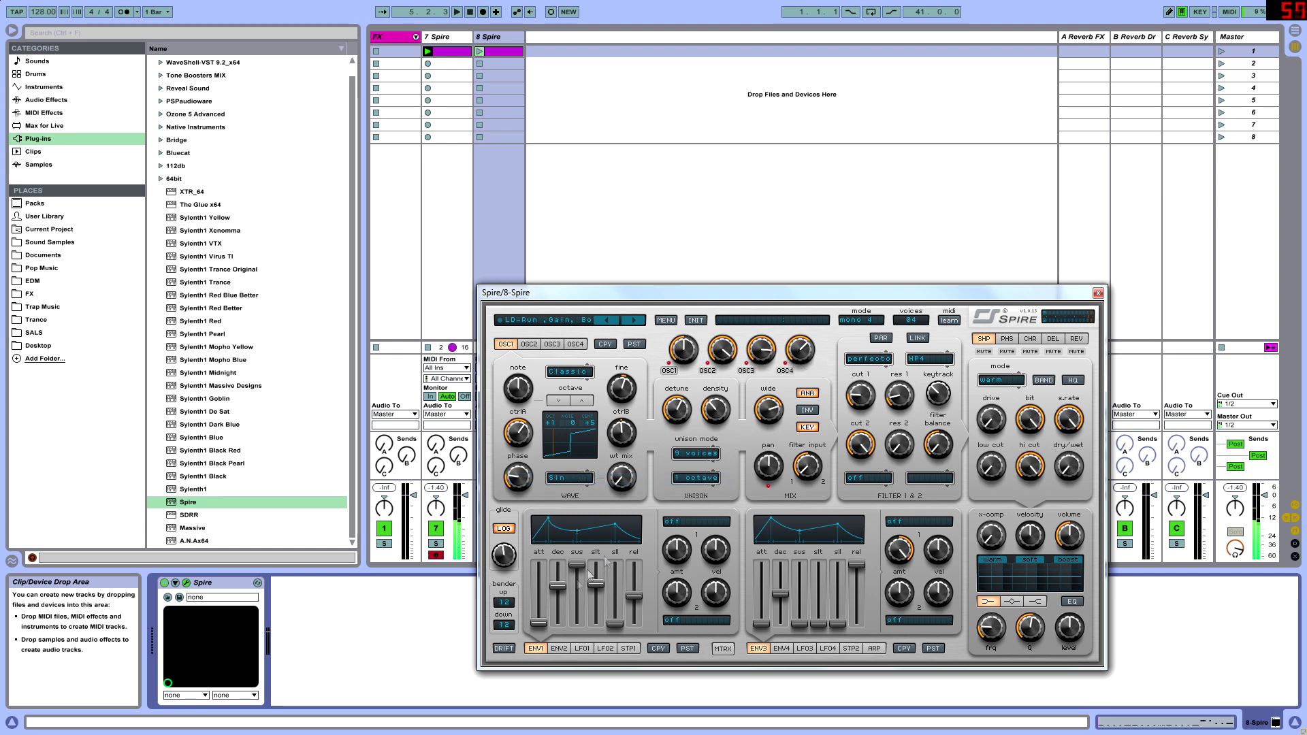
Arm the 8 Spire track for recording and launch its clip alongside the chords
{"action": "left_click_drag", "start_coordinate": [590, 293], "coordinate": [695, 285]}
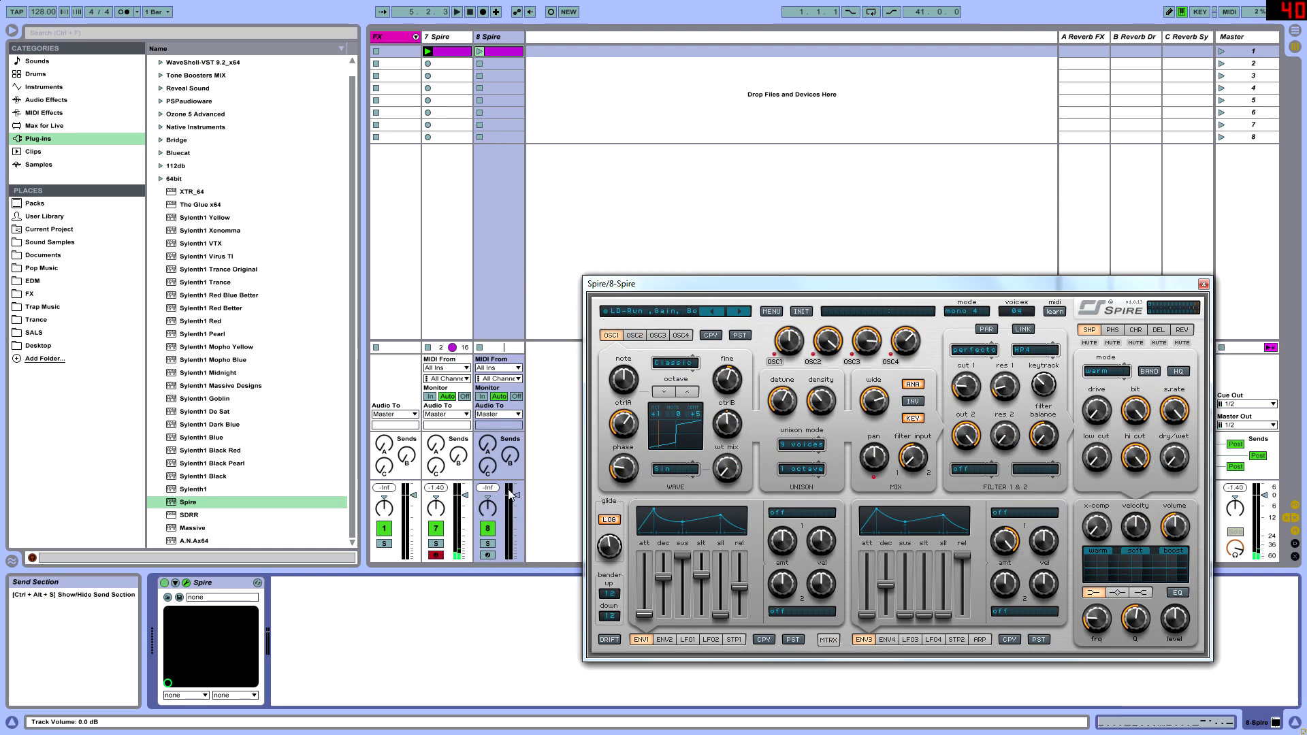
{"action": "left_click", "coordinate": [487, 554]}
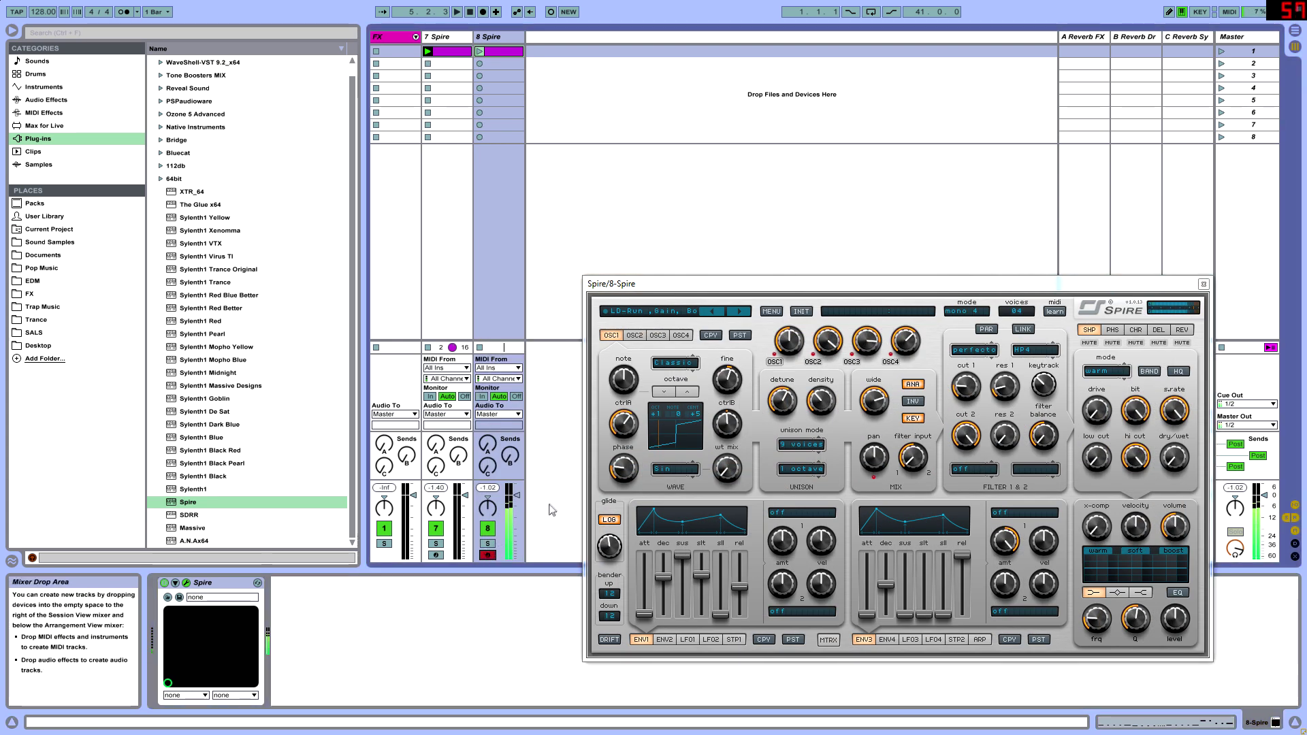
{"action": "left_click", "coordinate": [480, 52]}
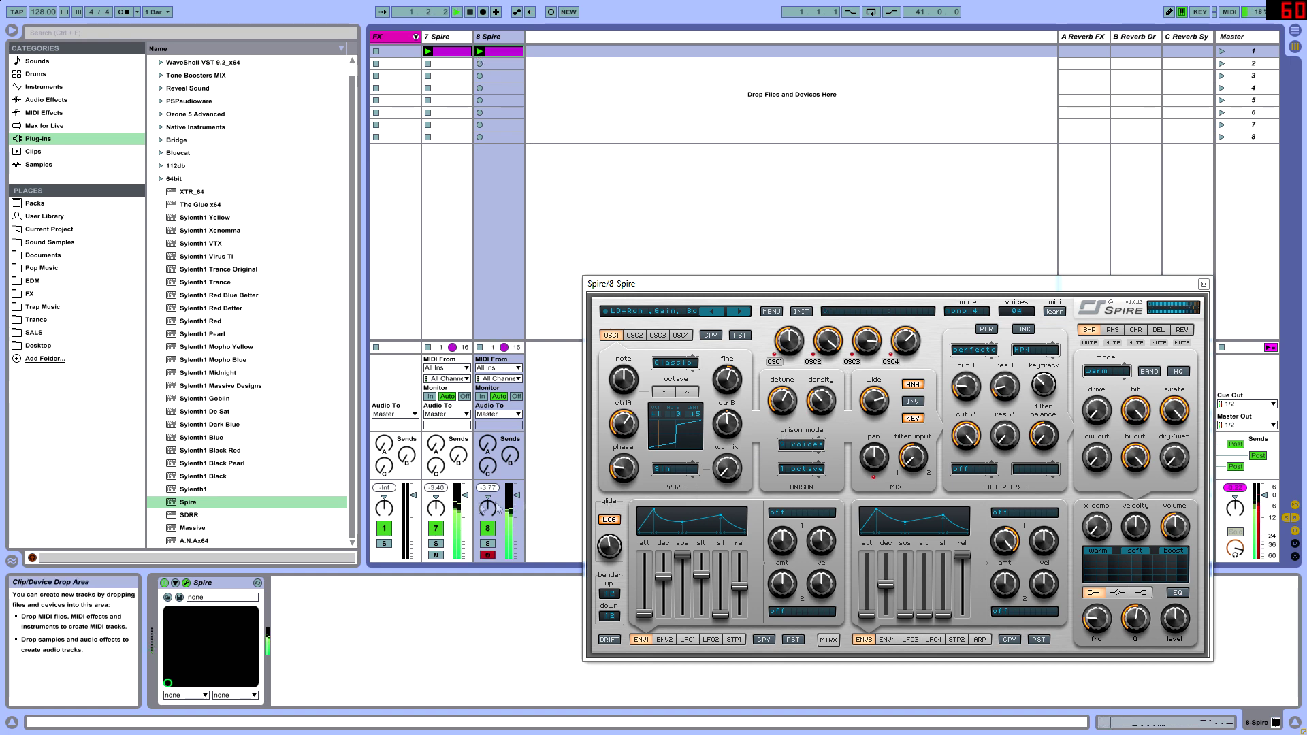
Balance the track volumes at -1.2 dB for 7 Spire and -3.2 dB for 8 Spire, and close the Spire window
{"action": "left_click_drag", "start_coordinate": [555, 481], "coordinate": [555, 370]}
{"action": "left_click_drag", "start_coordinate": [466, 401], "coordinate": [517, 443]}
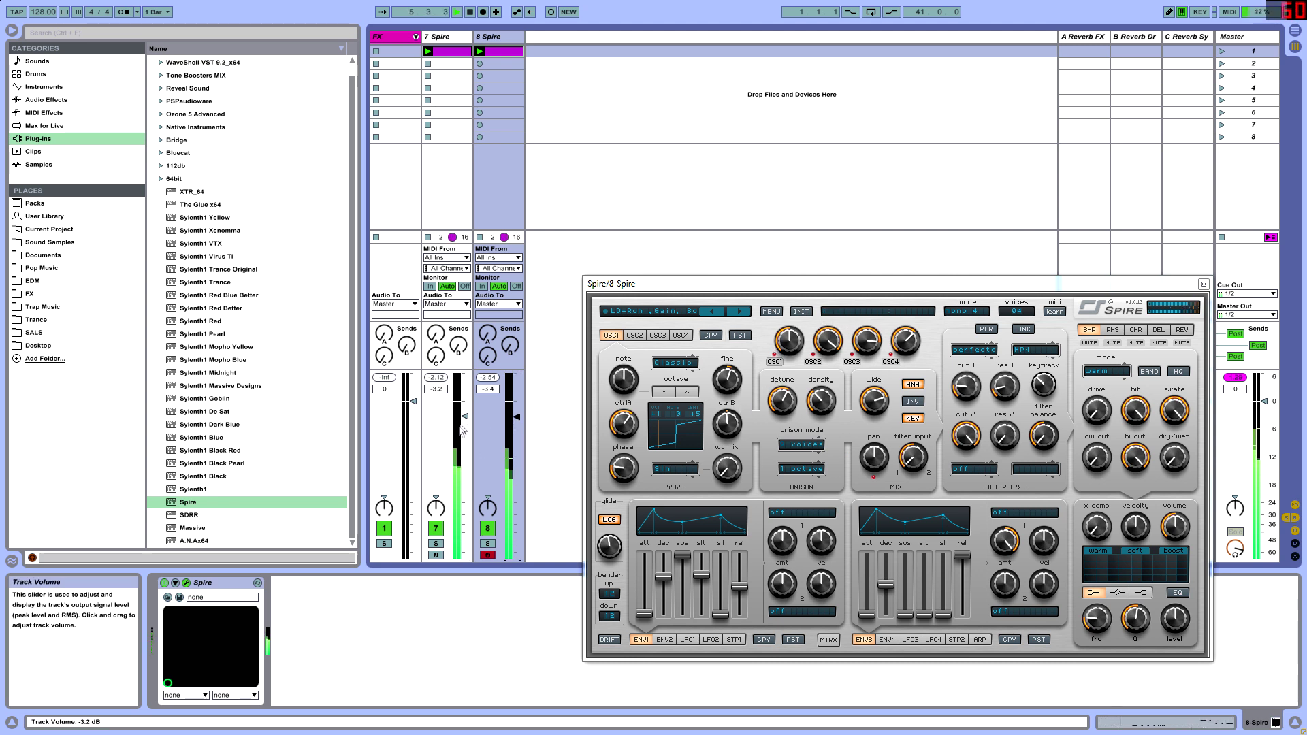
{"action": "left_click_drag", "start_coordinate": [522, 419], "coordinate": [523, 415]}
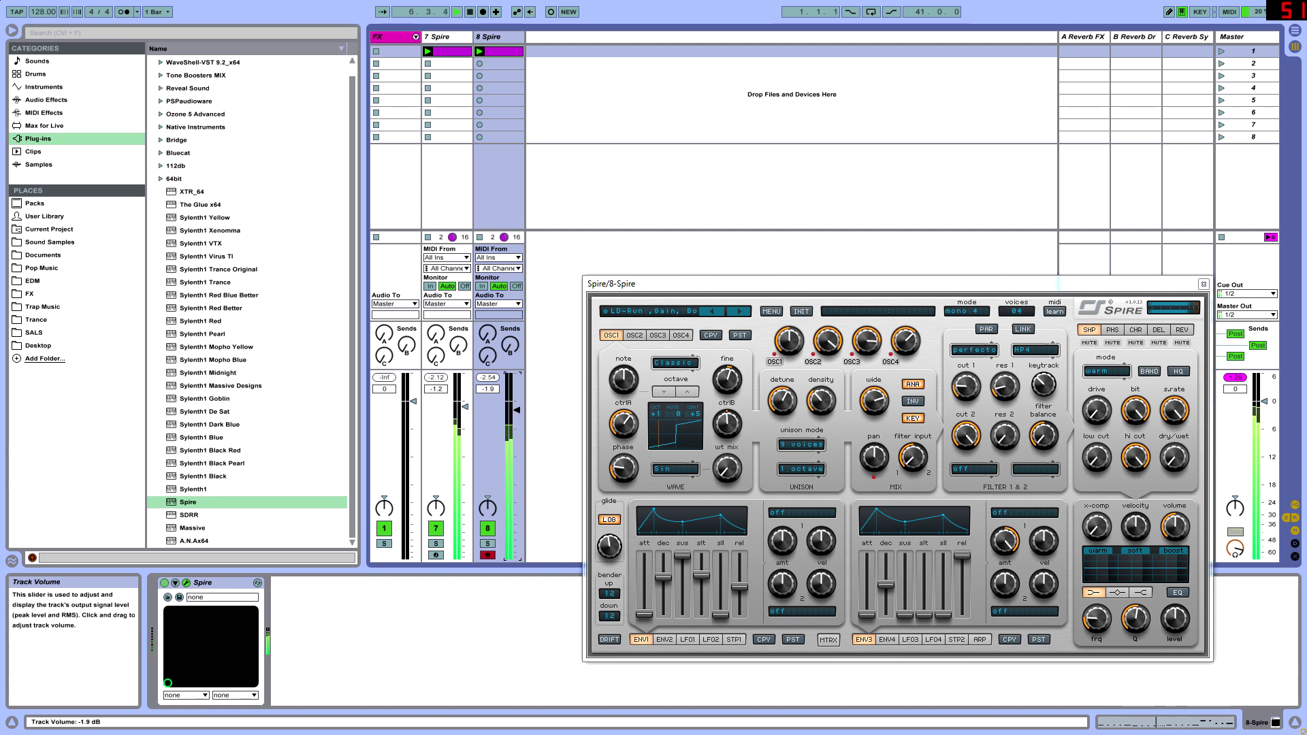
{"action": "left_click", "coordinate": [1203, 284]}
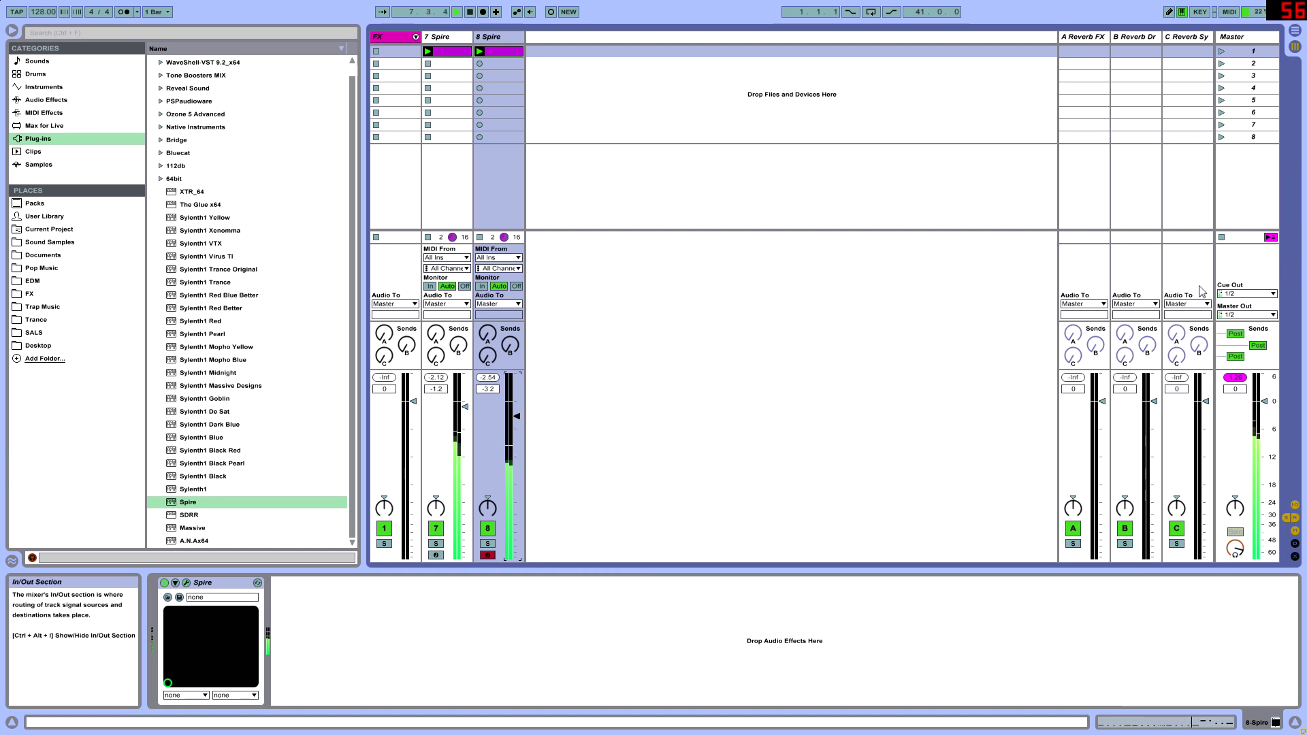
{"action": "key", "text": "Tab"}
{"action": "key", "text": "Tab"}
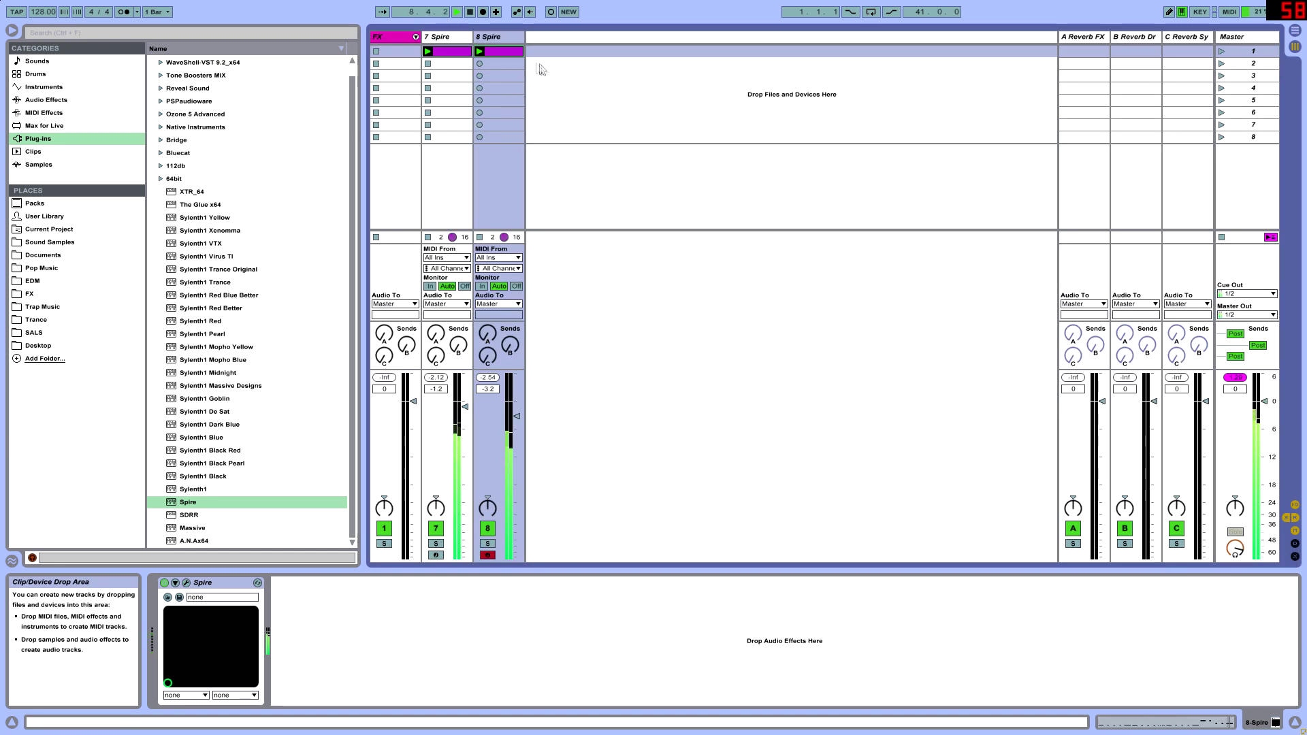
In the 8 Spire clip, lower the second, third and fourth notes of bar 1 to C3, D3 and E3, and play it
{"action": "left_click", "coordinate": [503, 53]}
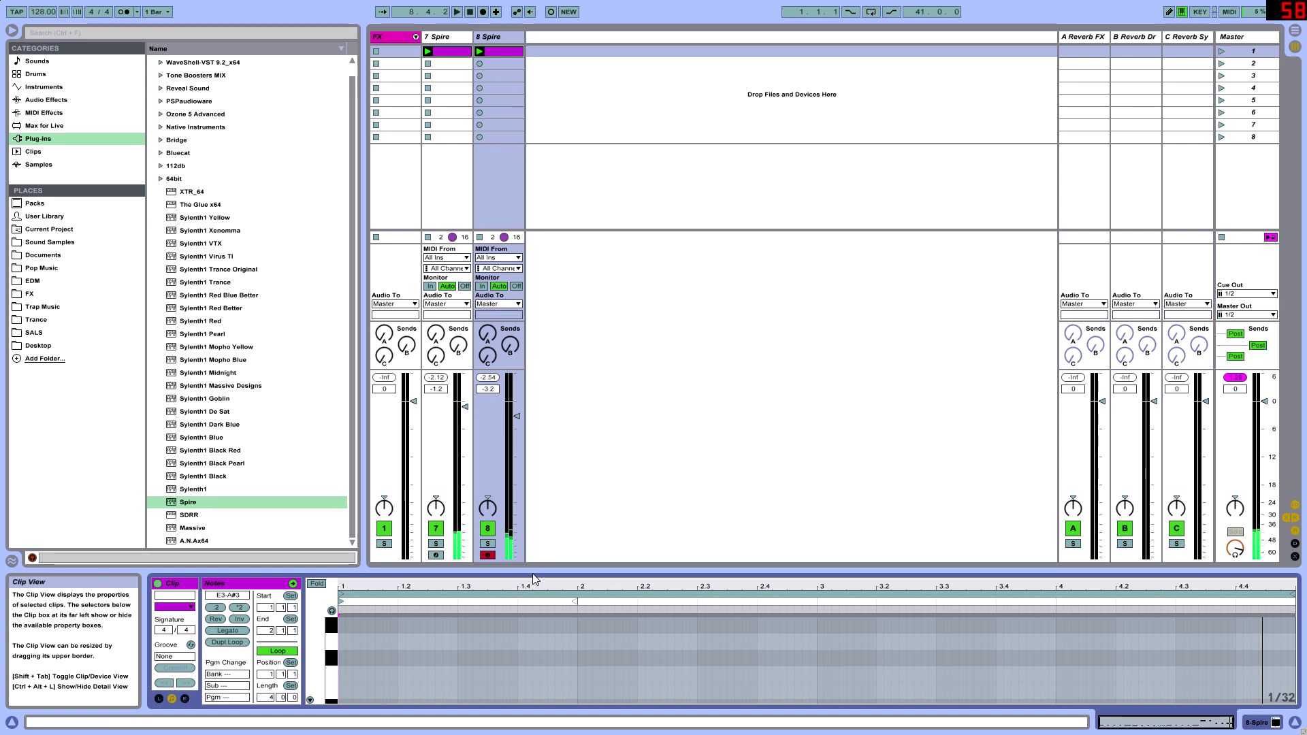
{"action": "left_click_drag", "start_coordinate": [538, 569], "coordinate": [551, 155]}
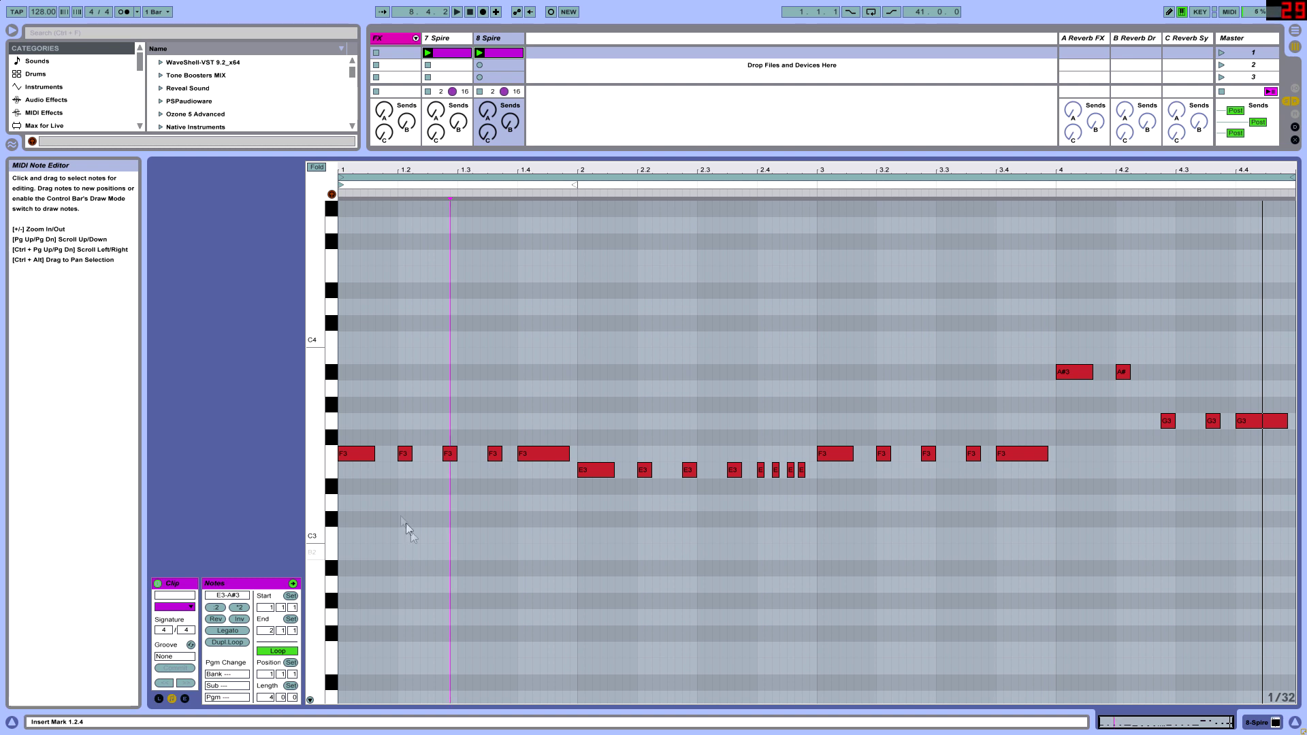
{"action": "left_click_drag", "start_coordinate": [404, 459], "coordinate": [402, 535]}
{"action": "left_click_drag", "start_coordinate": [452, 457], "coordinate": [452, 501]}
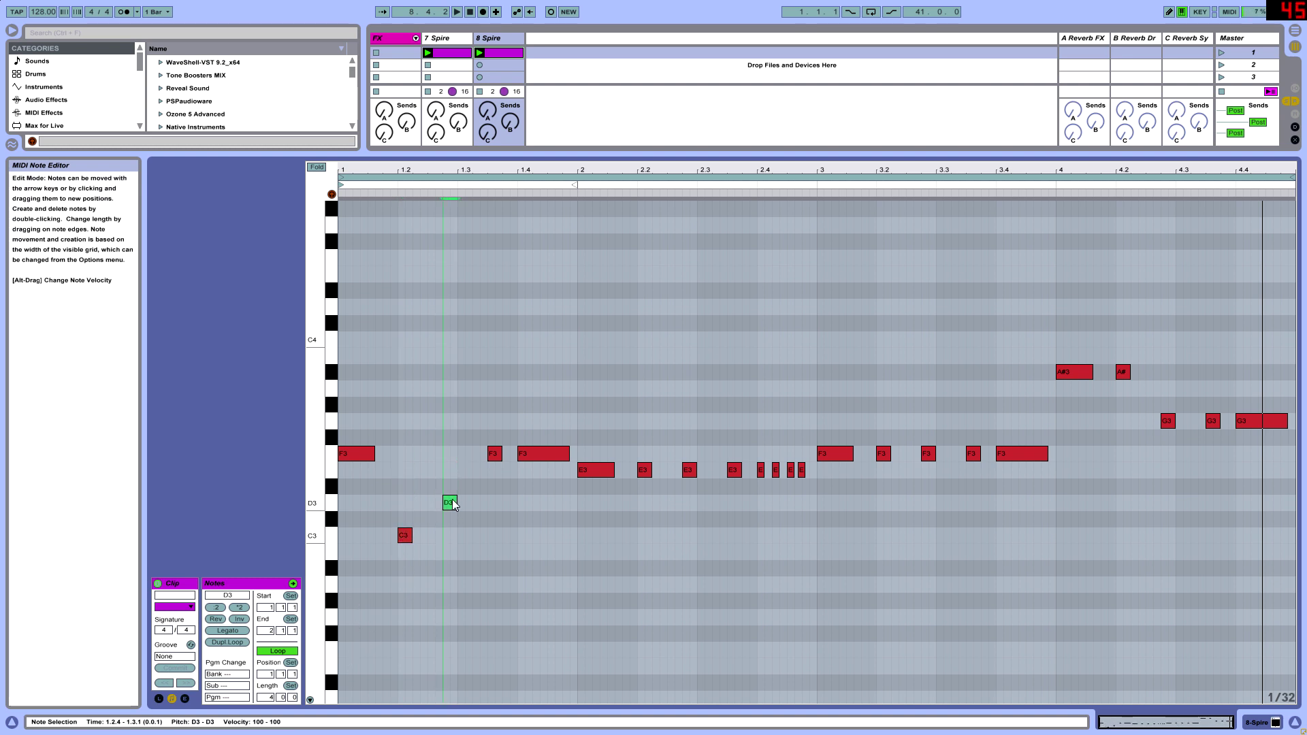
{"action": "key", "text": "space"}
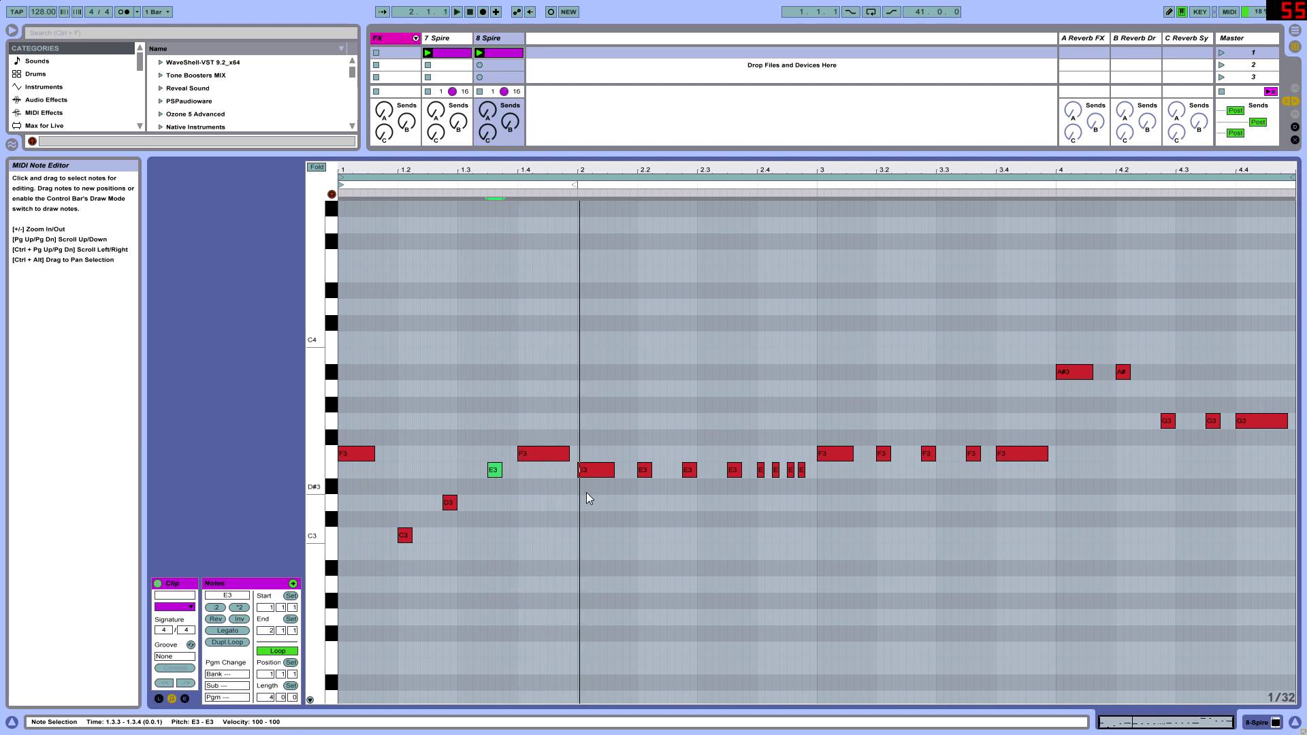
{"action": "key", "text": "space"}
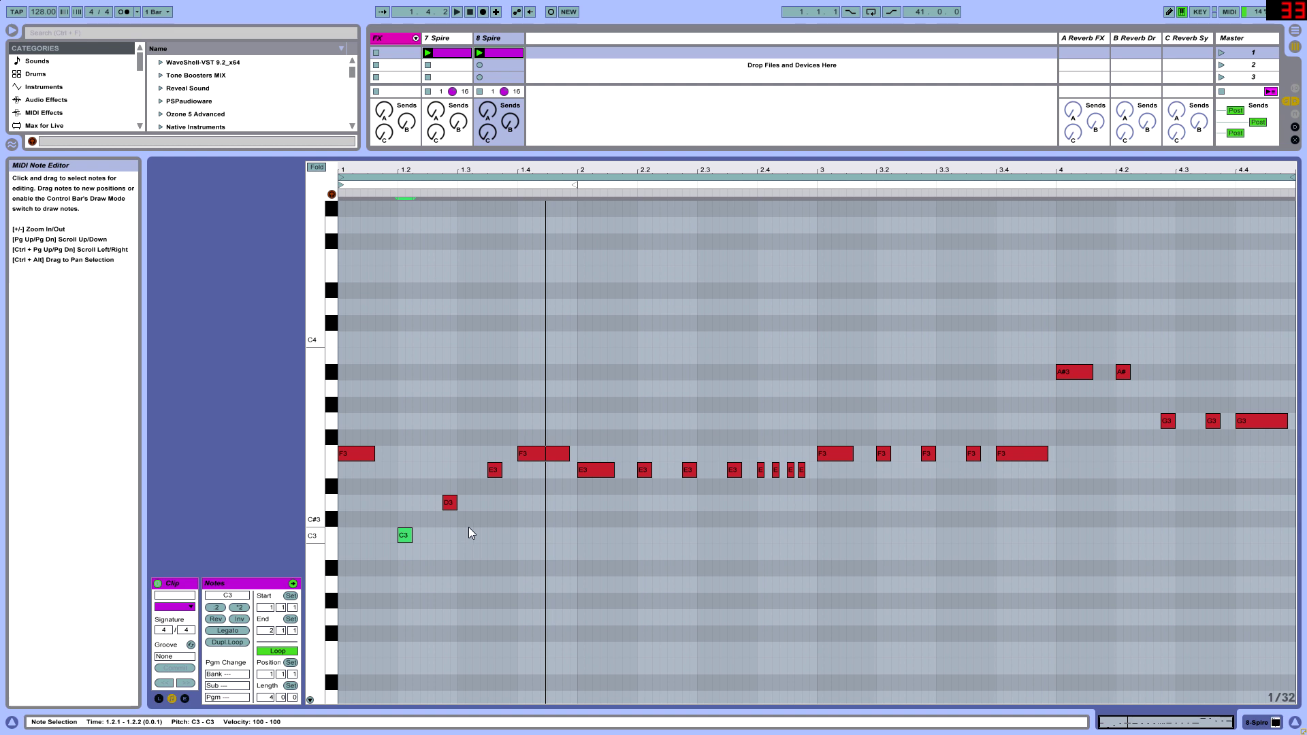
Raise the second note of bar 1 to A3, play the clip, and select the D3 note
{"action": "left_click_drag", "start_coordinate": [387, 609], "coordinate": [420, 529]}
{"action": "key", "text": "Up"}
{"action": "key", "text": "Up"}
{"action": "key", "text": "Up"}
{"action": "key", "text": "Up"}
{"action": "key", "text": "Up"}
{"action": "key", "text": "Up"}
{"action": "key", "text": "Up"}
{"action": "key", "text": "Up"}
{"action": "key", "text": "Up"}
{"action": "key", "text": "space"}
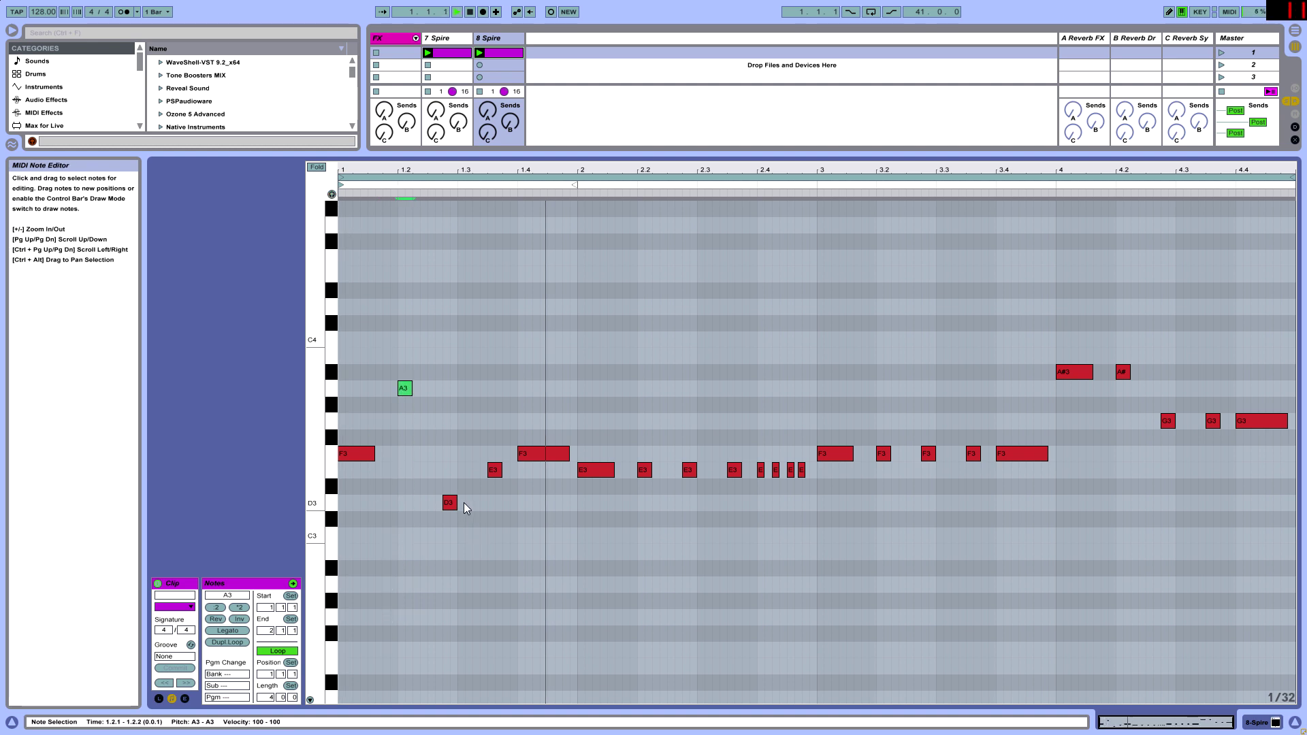
{"action": "left_click_drag", "start_coordinate": [425, 532], "coordinate": [448, 488]}
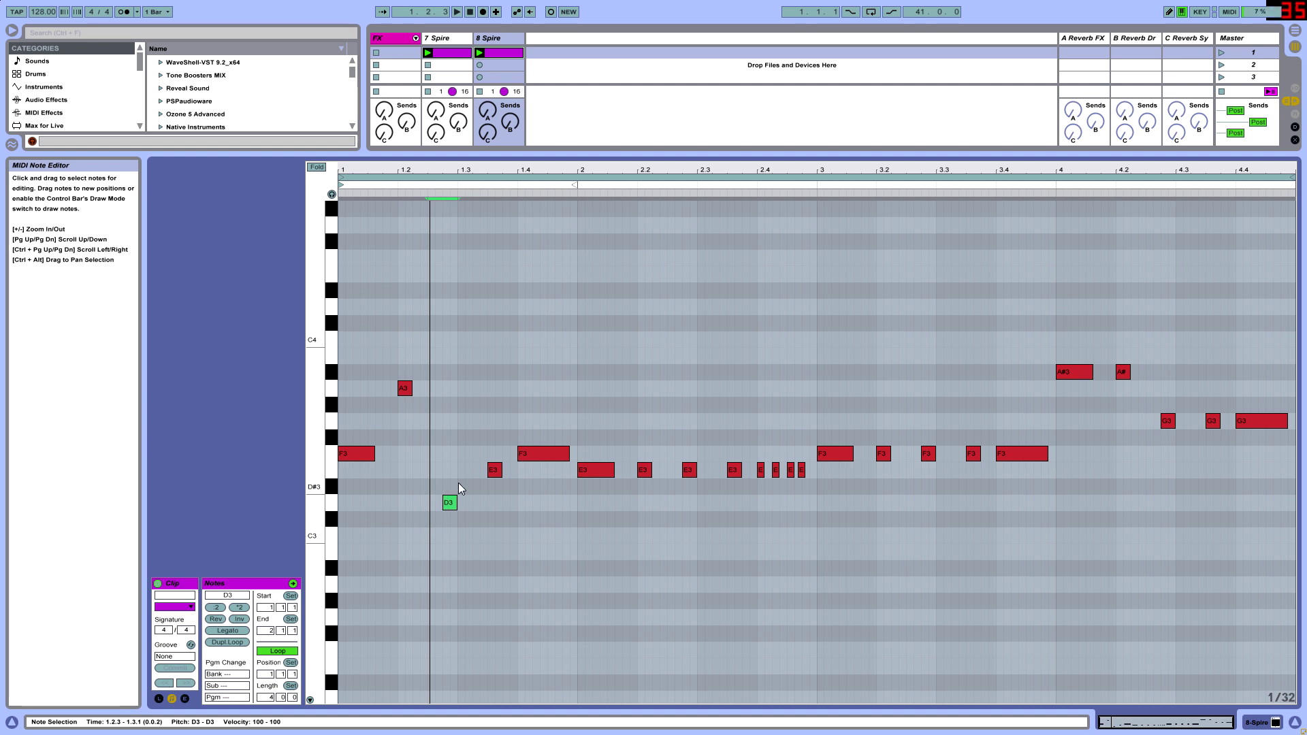
{"action": "key", "text": "space"}
Raise the last note of bar 1 to A#3 and play the clip
{"action": "left_click", "coordinate": [545, 456]}
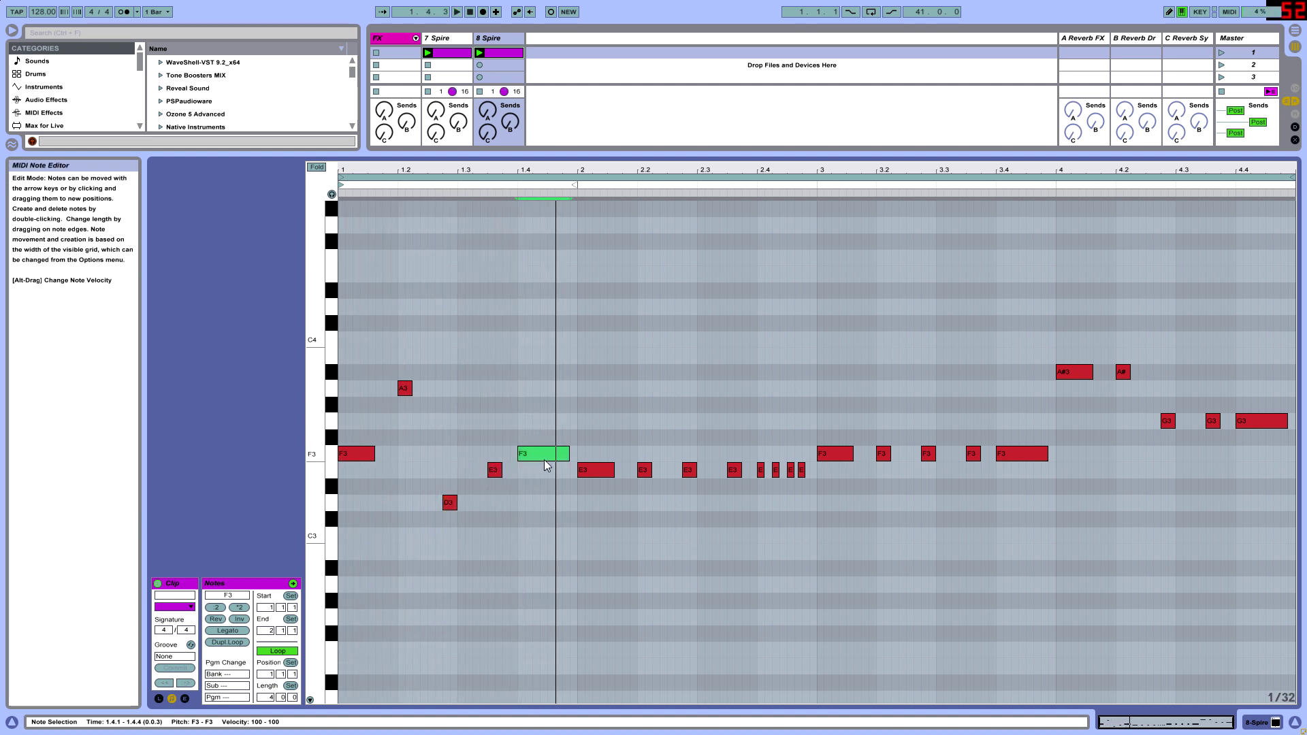
{"action": "key", "text": "Up"}
{"action": "key", "text": "Up"}
{"action": "key", "text": "Up"}
{"action": "key", "text": "Up"}
{"action": "key", "text": "Up"}
{"action": "key", "text": "space"}
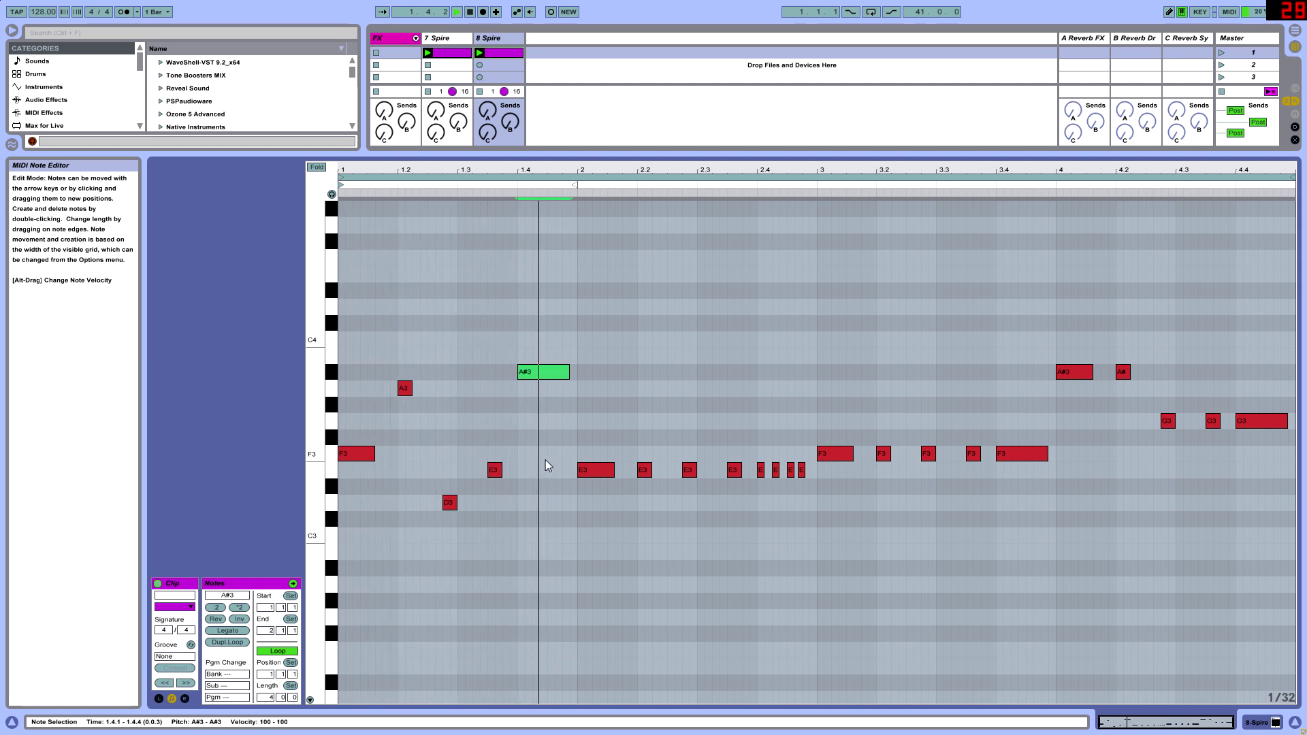
Move the first note of bar 2 to F3, audition the clip, and lengthen the note to beat 2.2
{"action": "left_click", "coordinate": [606, 471]}
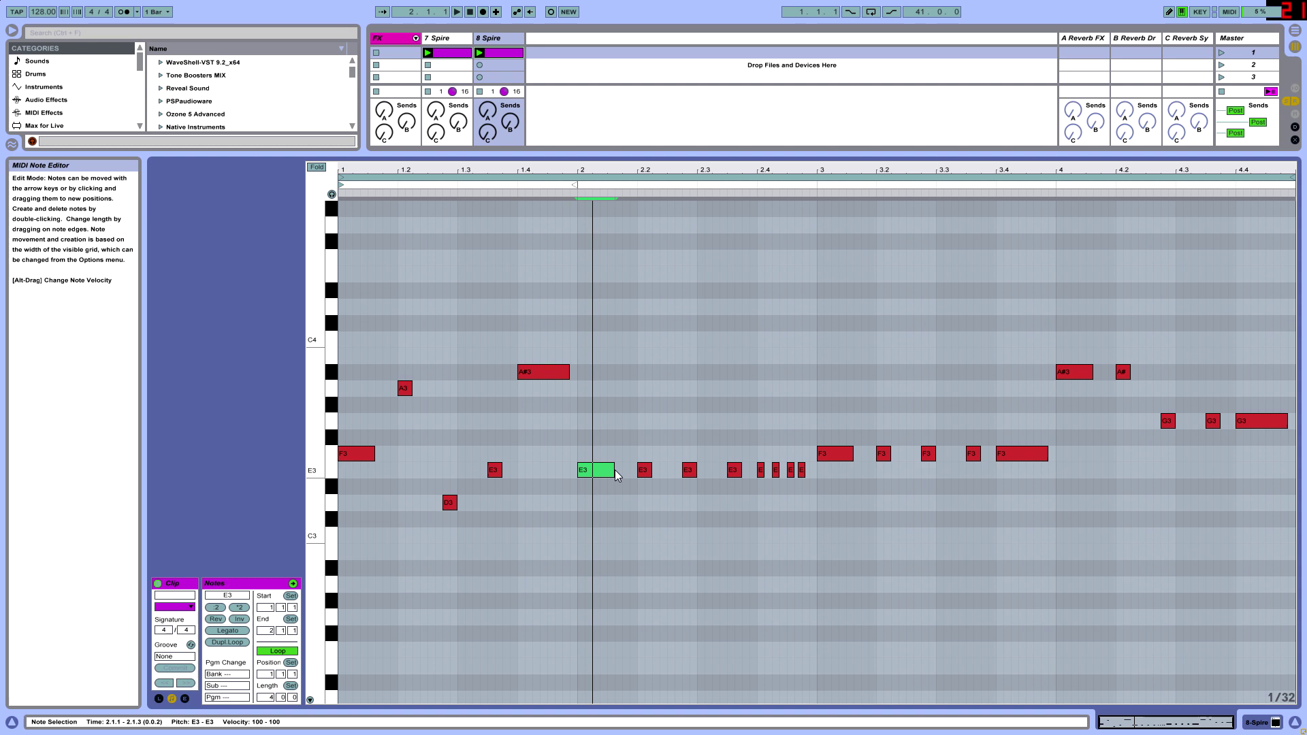
{"action": "key", "text": "Up"}
{"action": "key", "text": "space"}
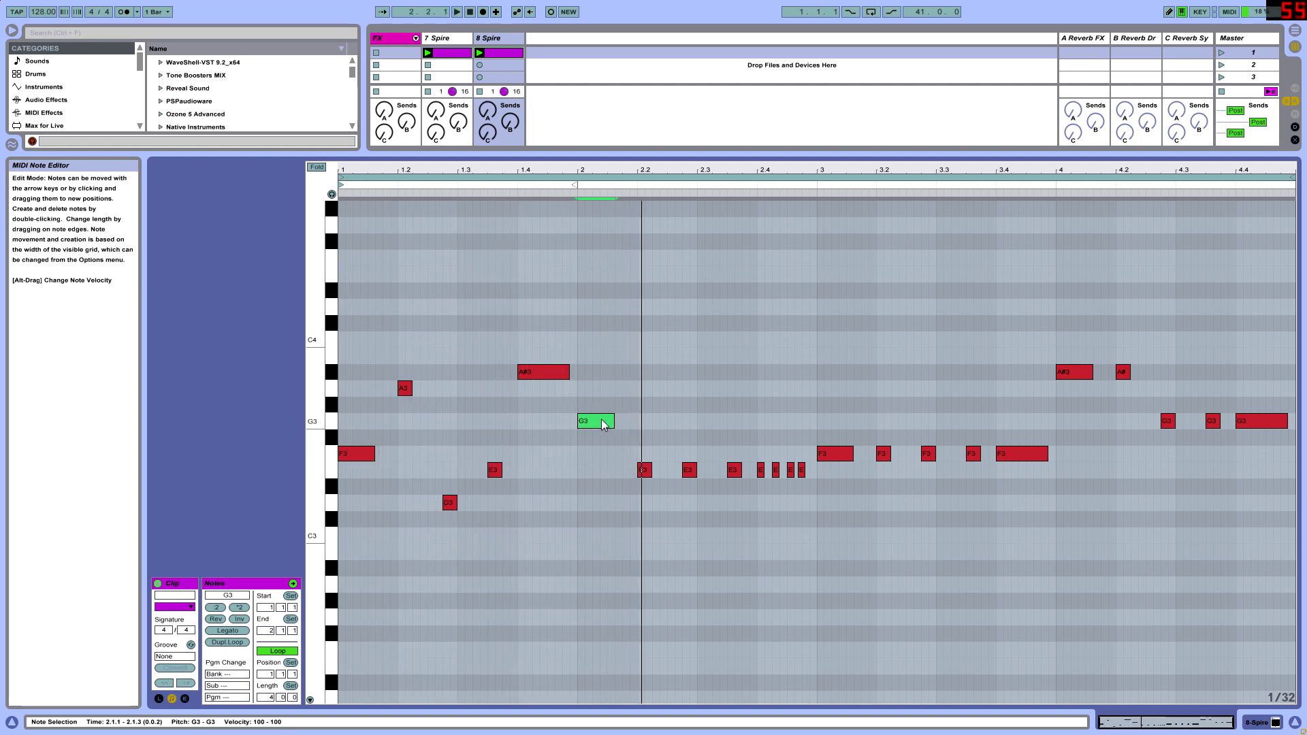
{"action": "left_click_drag", "start_coordinate": [613, 454], "coordinate": [637, 455]}
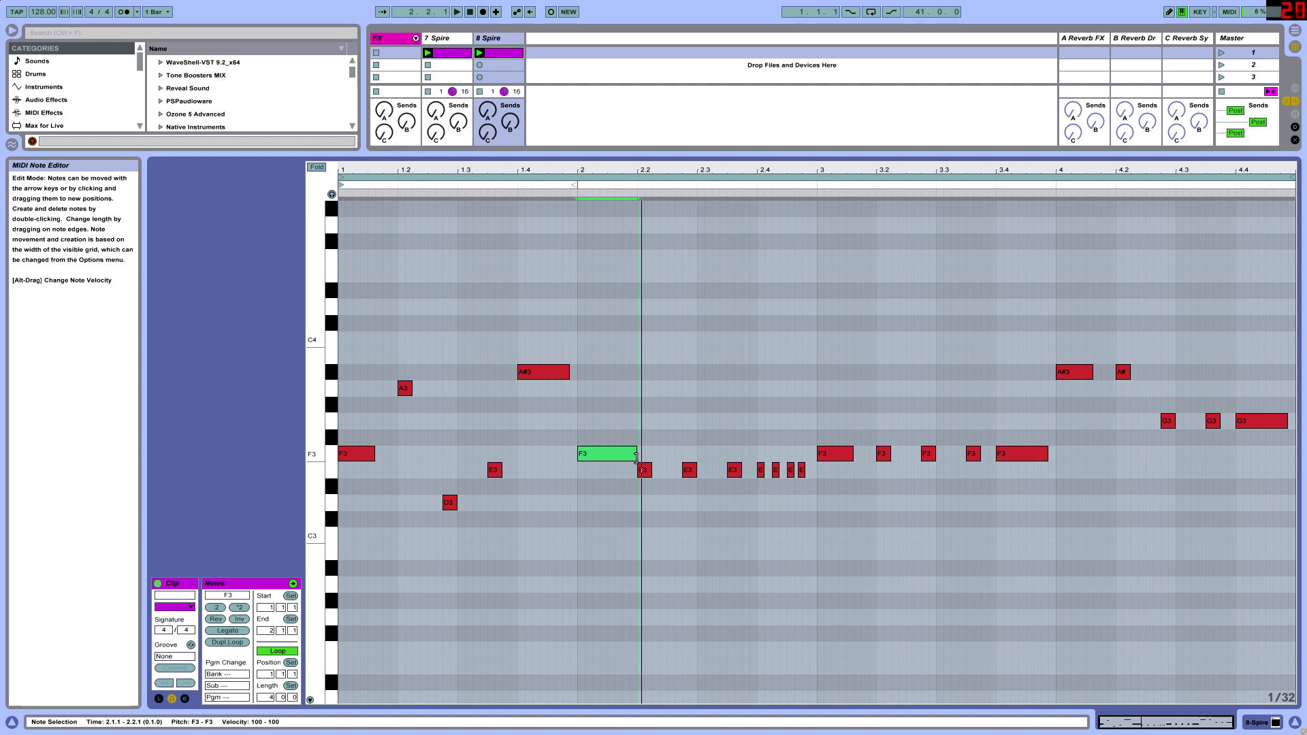
Undo the lengthening of bar 2's first note and raise that note to A3
{"action": "key", "text": "ctrl+z"}
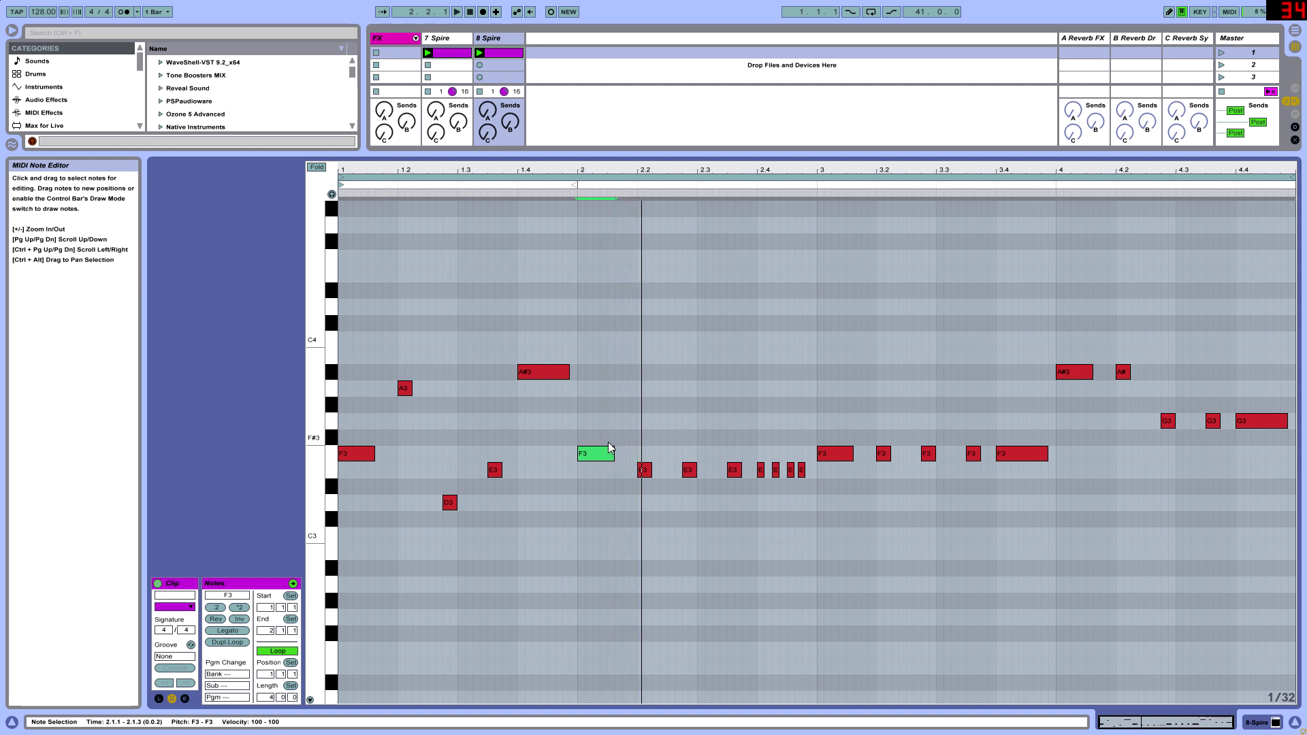
{"action": "key", "text": "Up"}
{"action": "key", "text": "Up"}
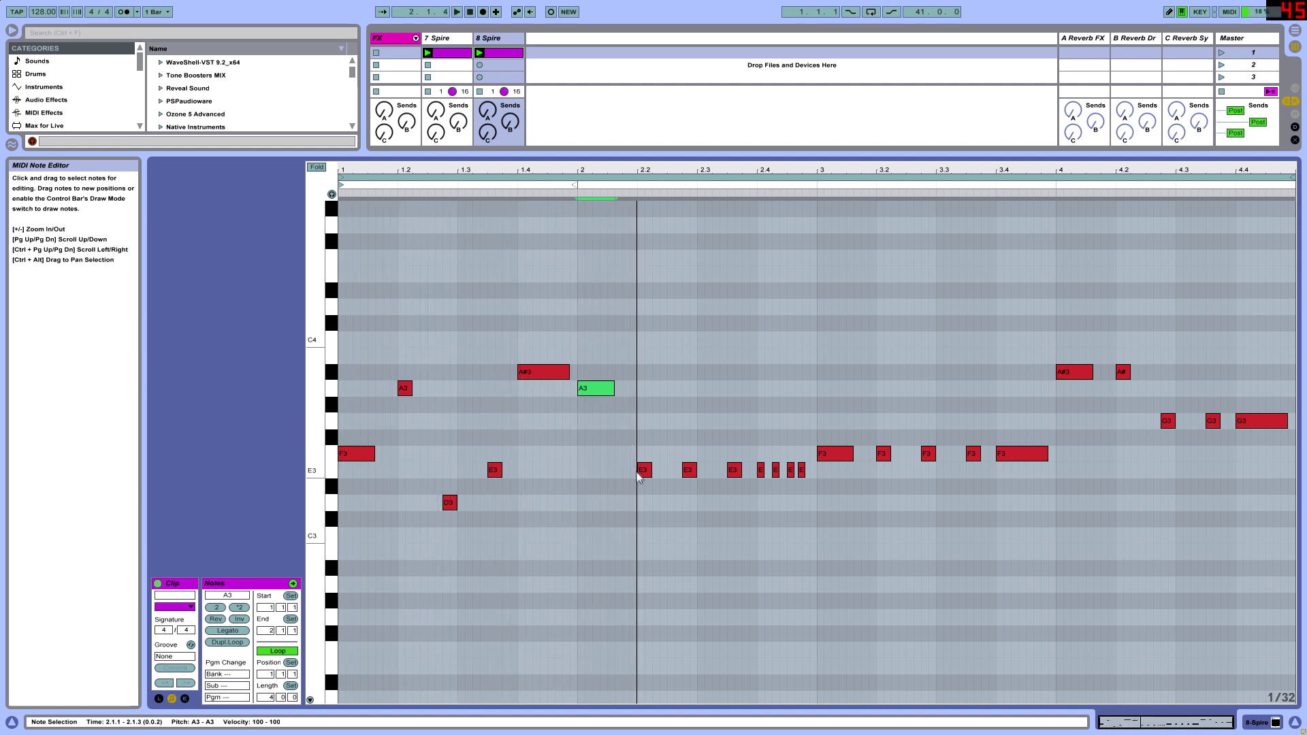
Raise the second note of bar 2 to G3, lower the note at 2.3.3 to D3, and play the clip
{"action": "left_click_drag", "start_coordinate": [646, 474], "coordinate": [649, 427]}
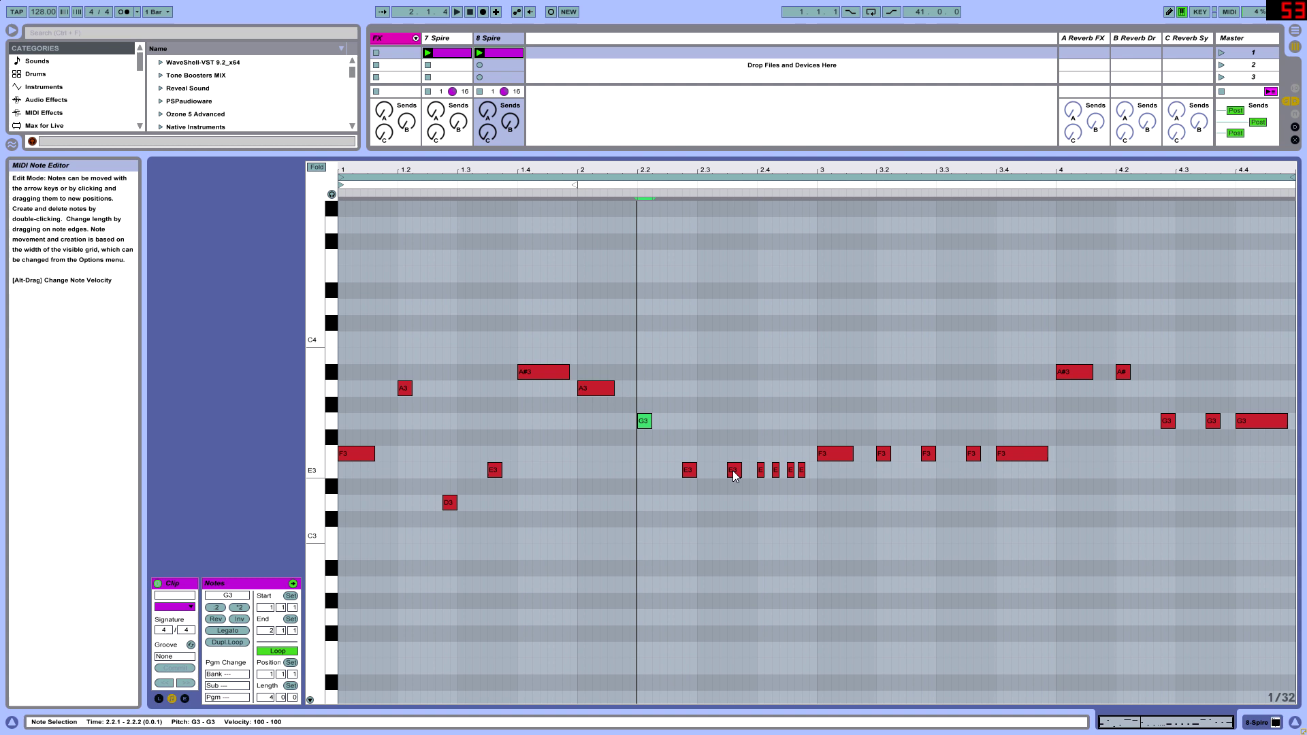
{"action": "left_click_drag", "start_coordinate": [734, 474], "coordinate": [734, 507]}
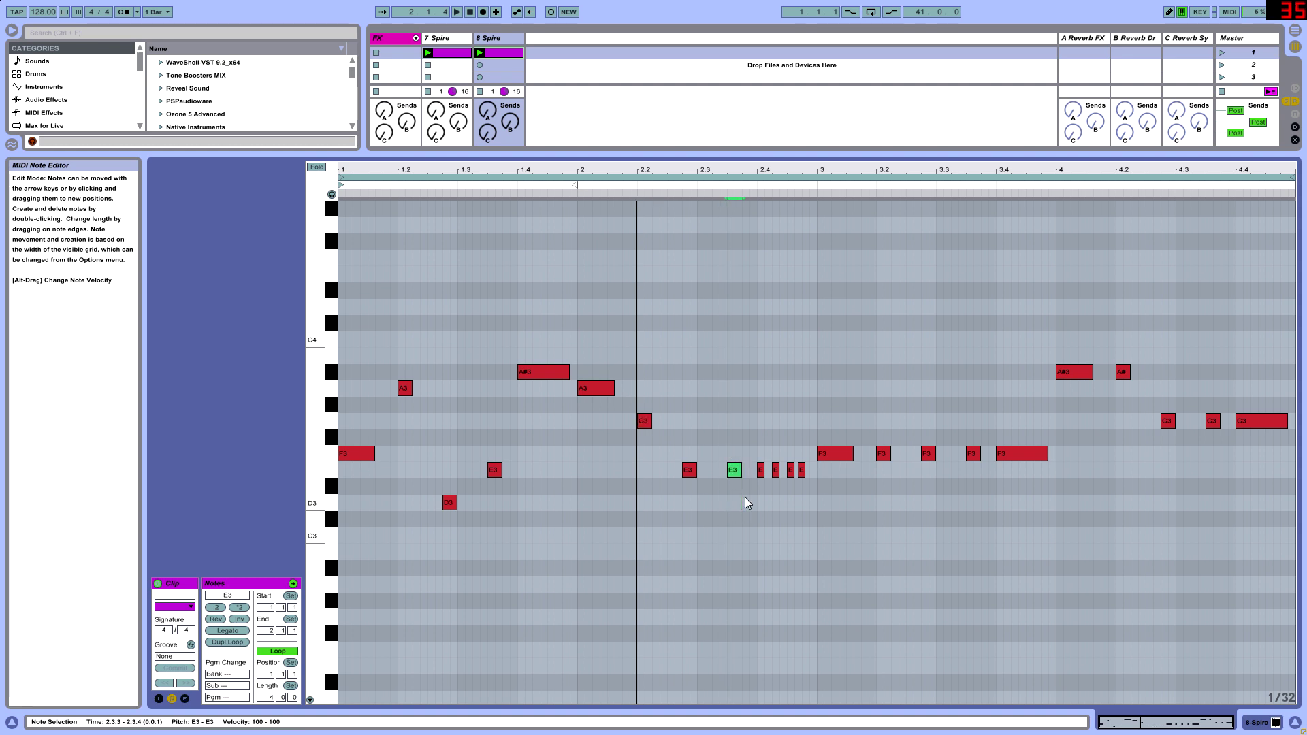
{"action": "key", "text": "Down"}
{"action": "key", "text": "space"}
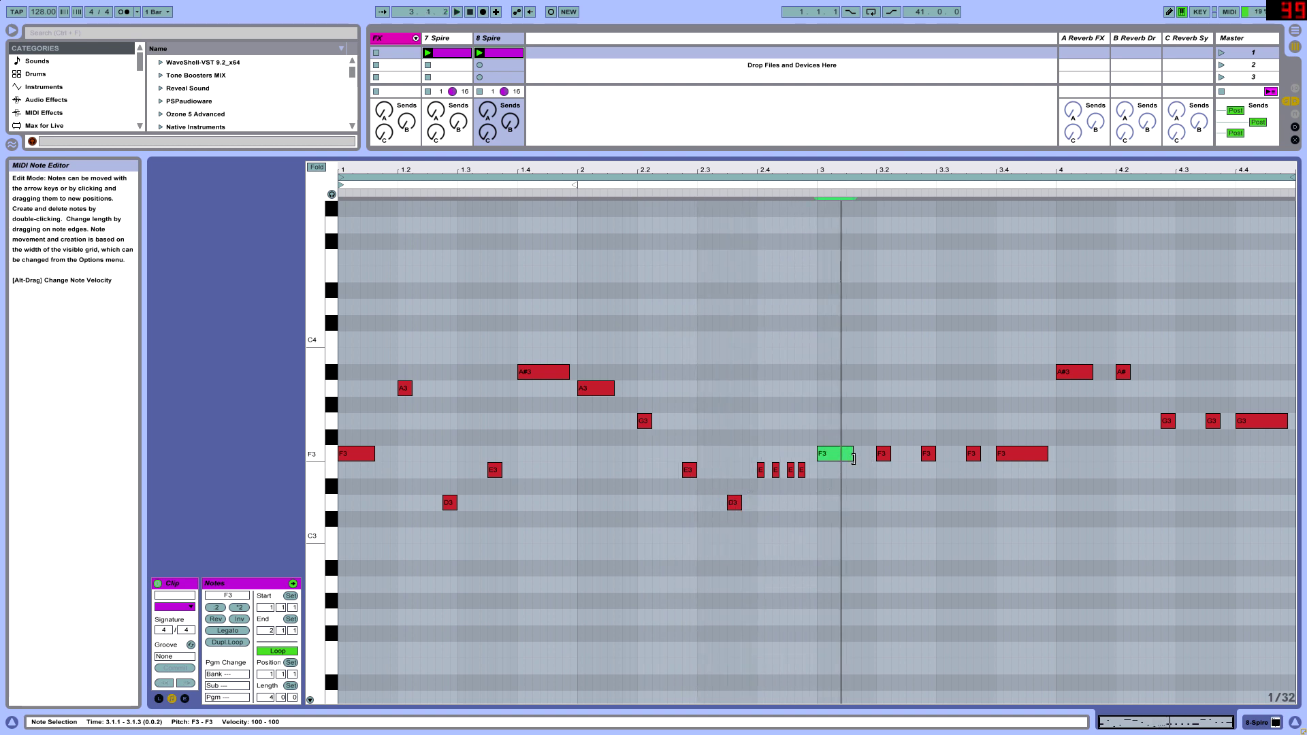
Merge the four short E3 notes at the end of bar 2 into one lasting until bar 3, and show the clip's envelopes
{"action": "mouse_move", "coordinate": [807, 487]}
{"action": "left_mouse_down"}
{"action": "mouse_move", "coordinate": [753, 471]}
{"action": "mouse_move", "coordinate": [817, 476]}
{"action": "left_mouse_up"}
{"action": "left_click", "coordinate": [758, 485]}
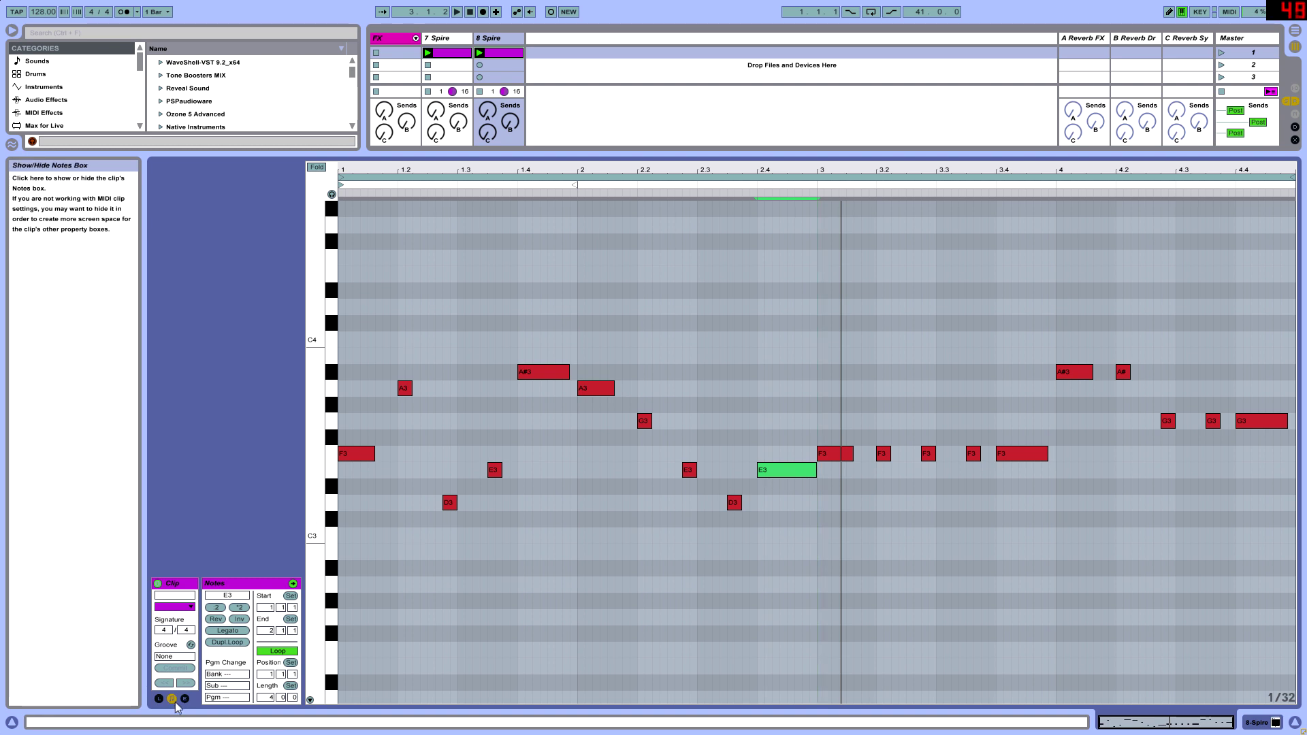
{"action": "left_click", "coordinate": [185, 699]}
{"action": "left_click", "coordinate": [795, 318]}
{"action": "left_click", "coordinate": [856, 305]}
{"action": "left_click_drag", "start_coordinate": [845, 318], "coordinate": [844, 426]}
{"action": "key", "text": "ctrl+z"}
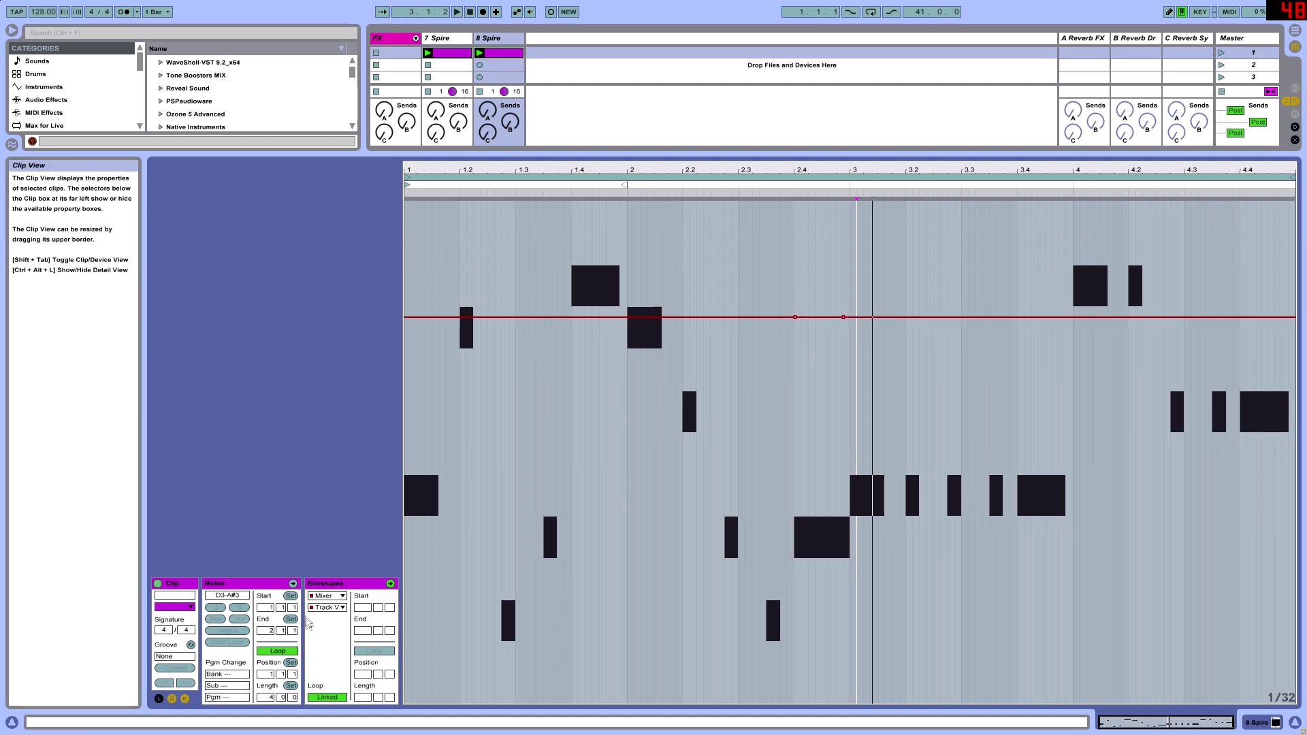
Draw a MIDI pitch bend envelope dipping from beat 2.4 to bar 3, play it, and make the dip about half as deep
{"action": "left_click", "coordinate": [327, 595]}
{"action": "left_click", "coordinate": [333, 611]}
{"action": "left_click", "coordinate": [335, 608]}
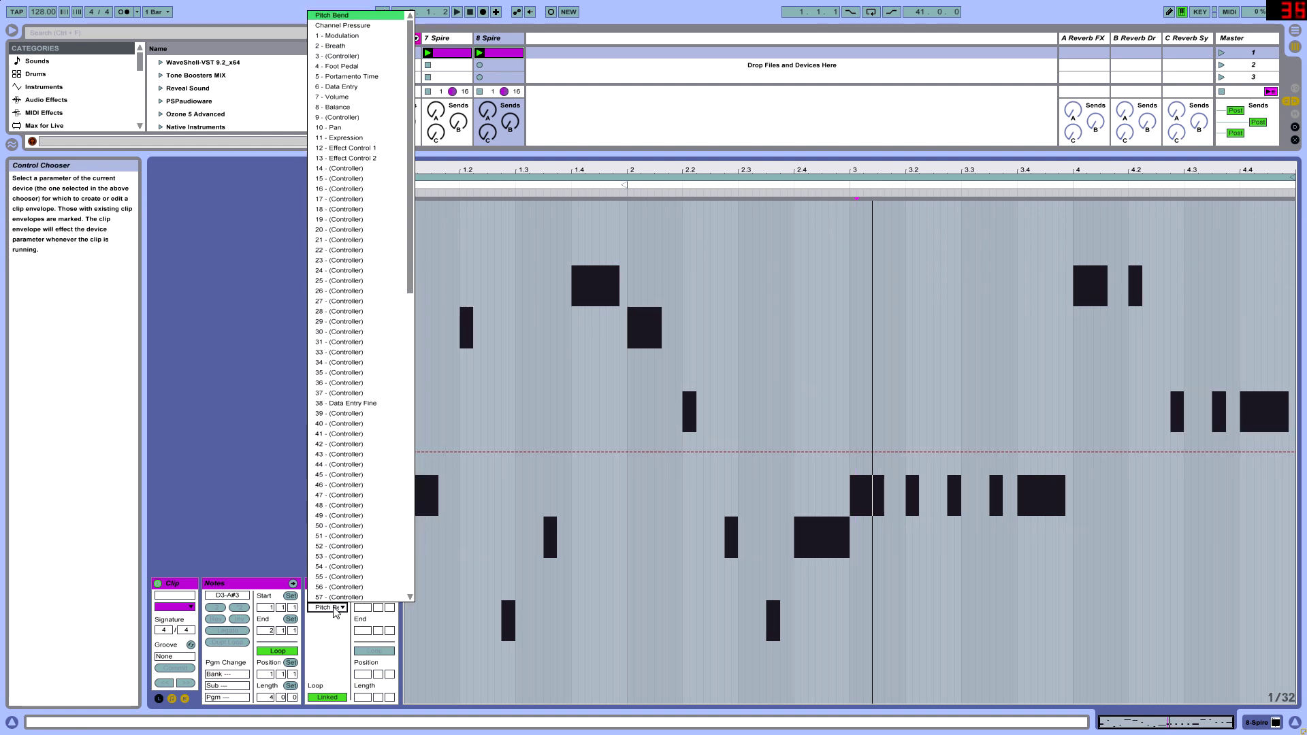
{"action": "left_click", "coordinate": [144, 357]}
{"action": "left_click", "coordinate": [793, 452]}
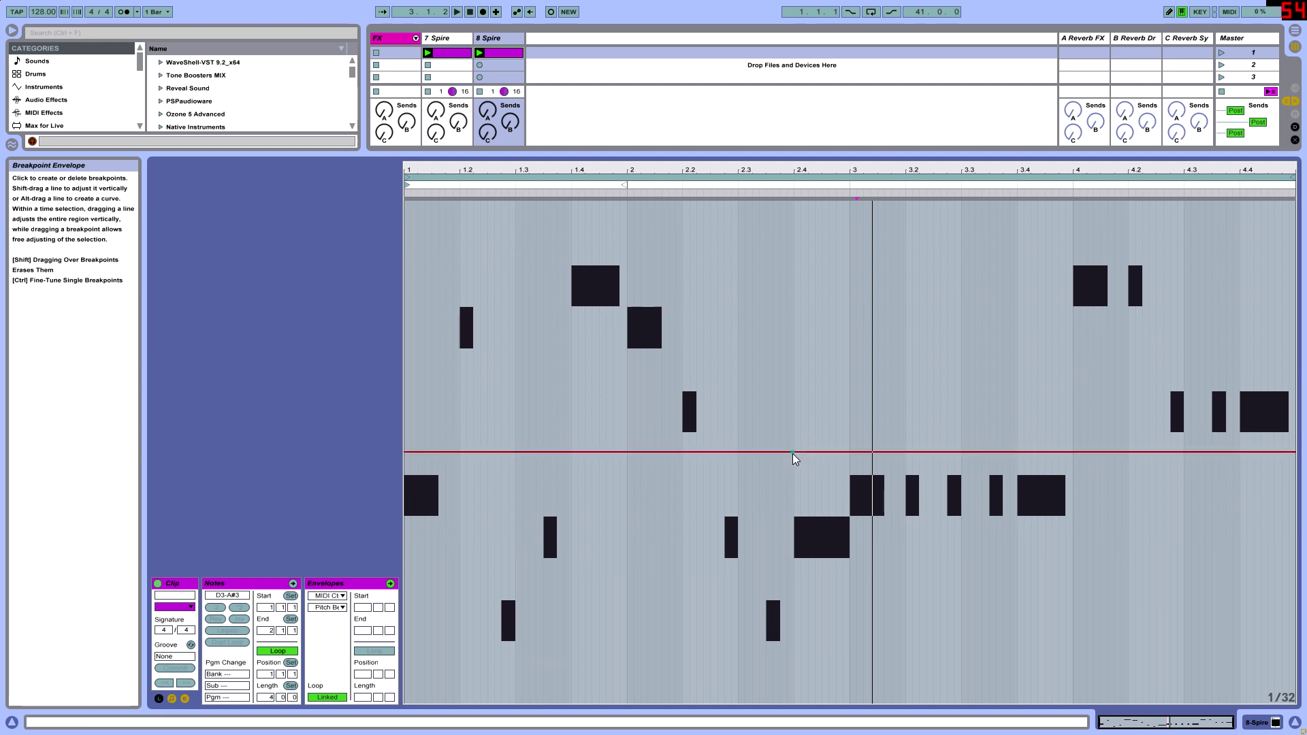
{"action": "mouse_move", "coordinate": [843, 452]}
{"action": "left_mouse_down"}
{"action": "mouse_move", "coordinate": [847, 703]}
{"action": "mouse_move", "coordinate": [849, 452]}
{"action": "left_mouse_up"}
{"action": "key", "text": "space"}
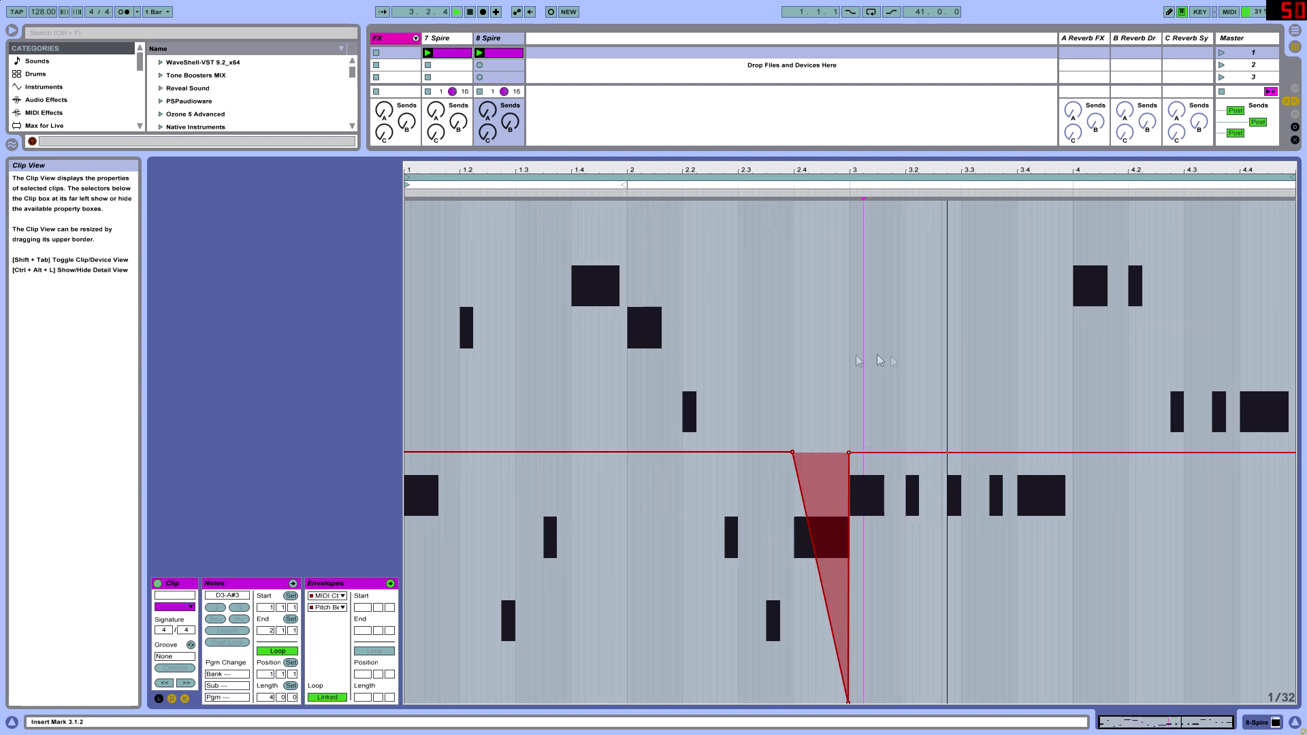
{"action": "left_click_drag", "start_coordinate": [848, 708], "coordinate": [847, 572]}
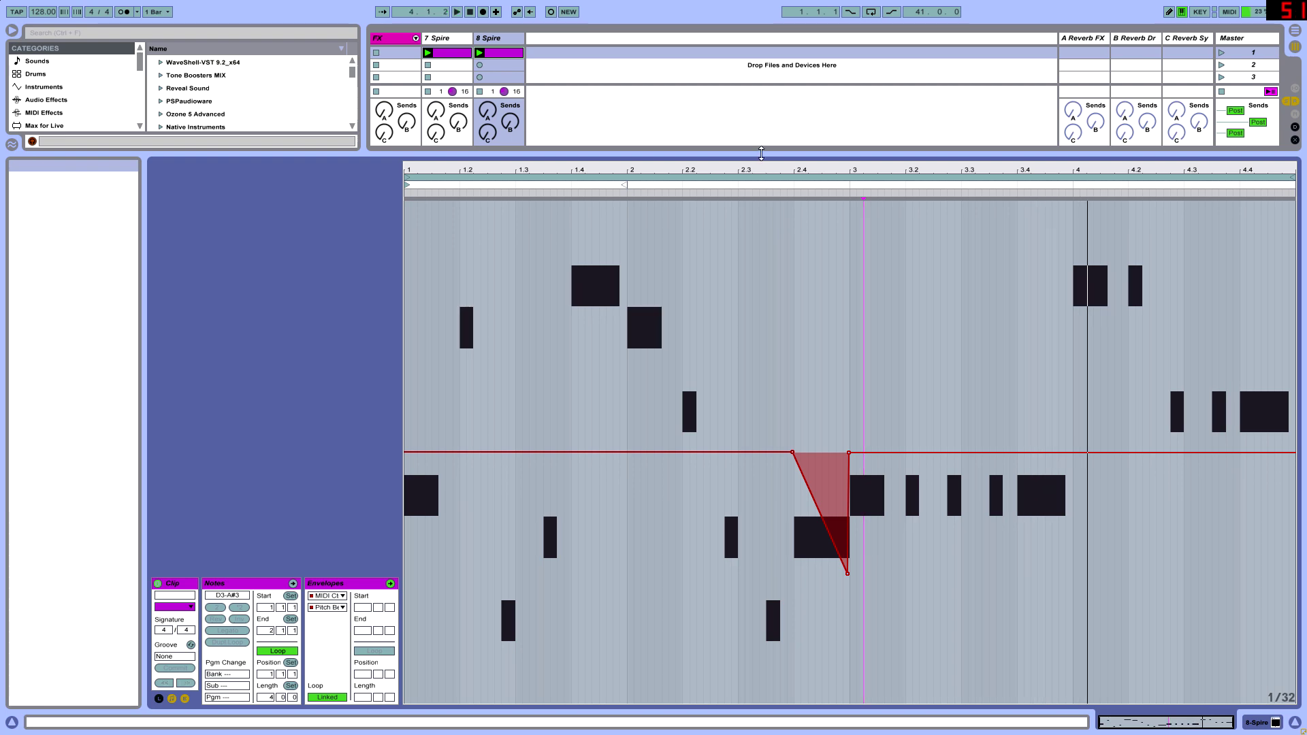
Reopen the 8 Spire clip's notes, lower bar 1's second, fourth and last notes to E3, C3 and F3, and play it
{"action": "left_click_drag", "start_coordinate": [781, 153], "coordinate": [781, 715]}
{"action": "double_click", "coordinate": [496, 59]}
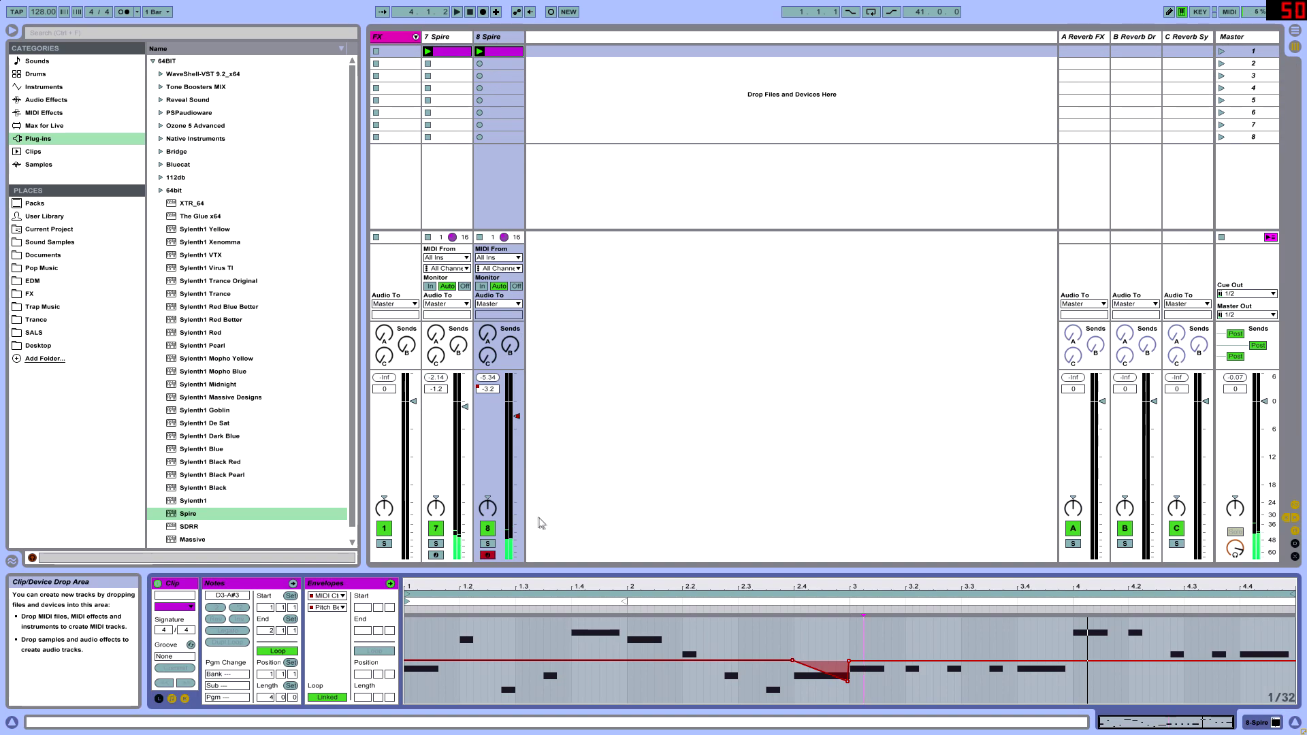
{"action": "left_click_drag", "start_coordinate": [542, 572], "coordinate": [542, 131]}
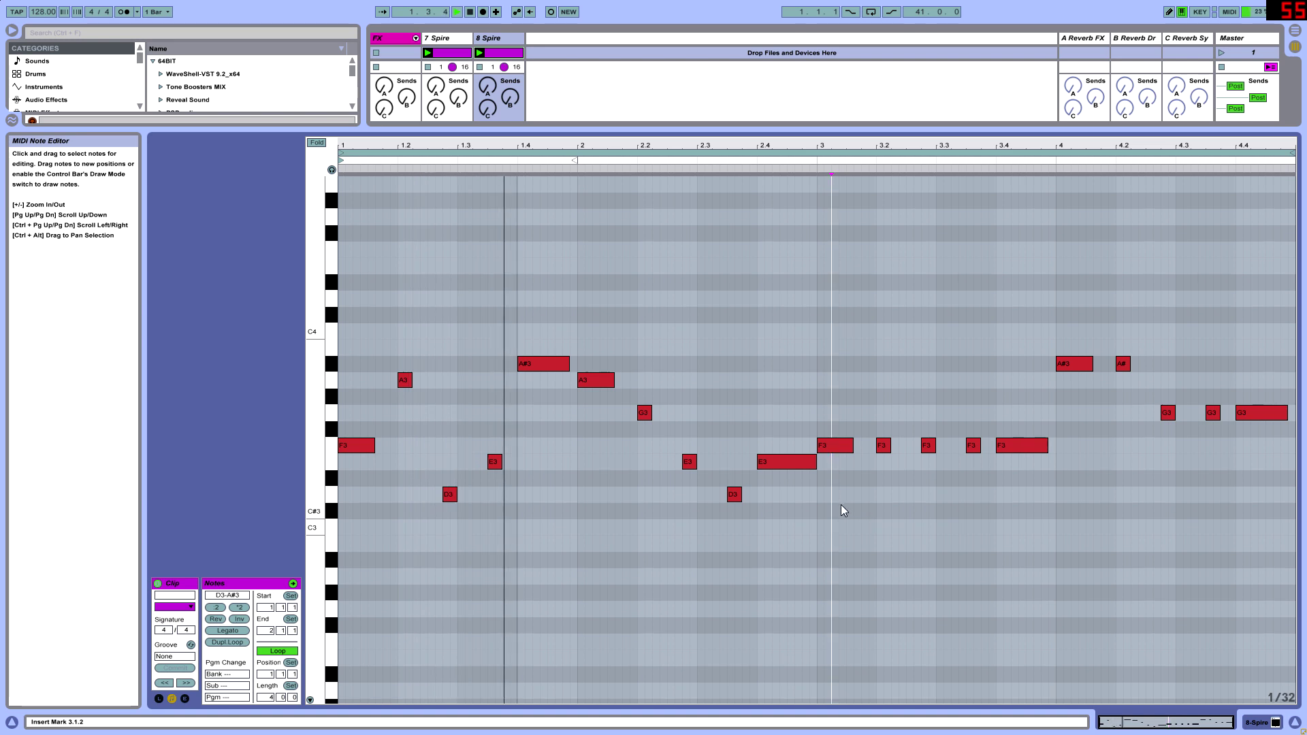
{"action": "key", "text": "space"}
{"action": "left_click", "coordinate": [347, 447]}
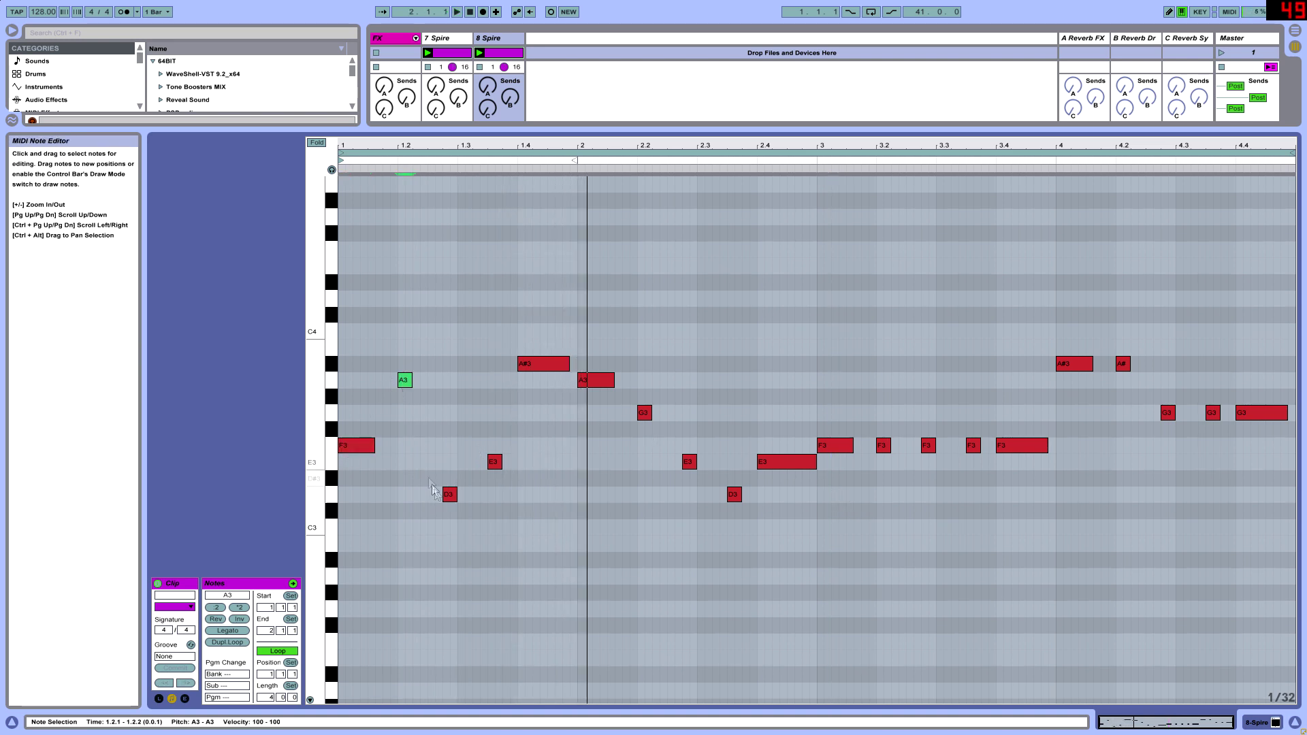
{"action": "left_click_drag", "start_coordinate": [493, 467], "coordinate": [494, 533]}
{"action": "left_click_drag", "start_coordinate": [544, 367], "coordinate": [542, 497]}
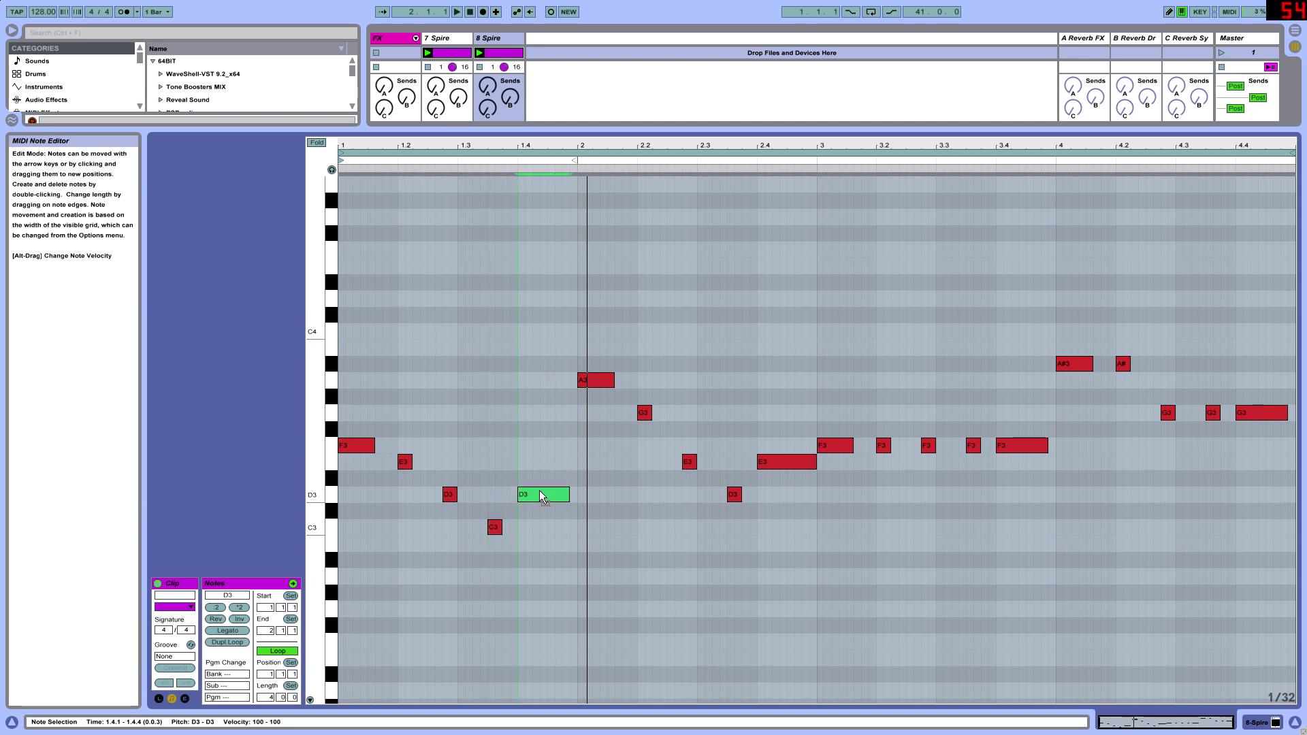
{"action": "left_click_drag", "start_coordinate": [541, 447], "coordinate": [542, 443]}
{"action": "key", "text": "space"}
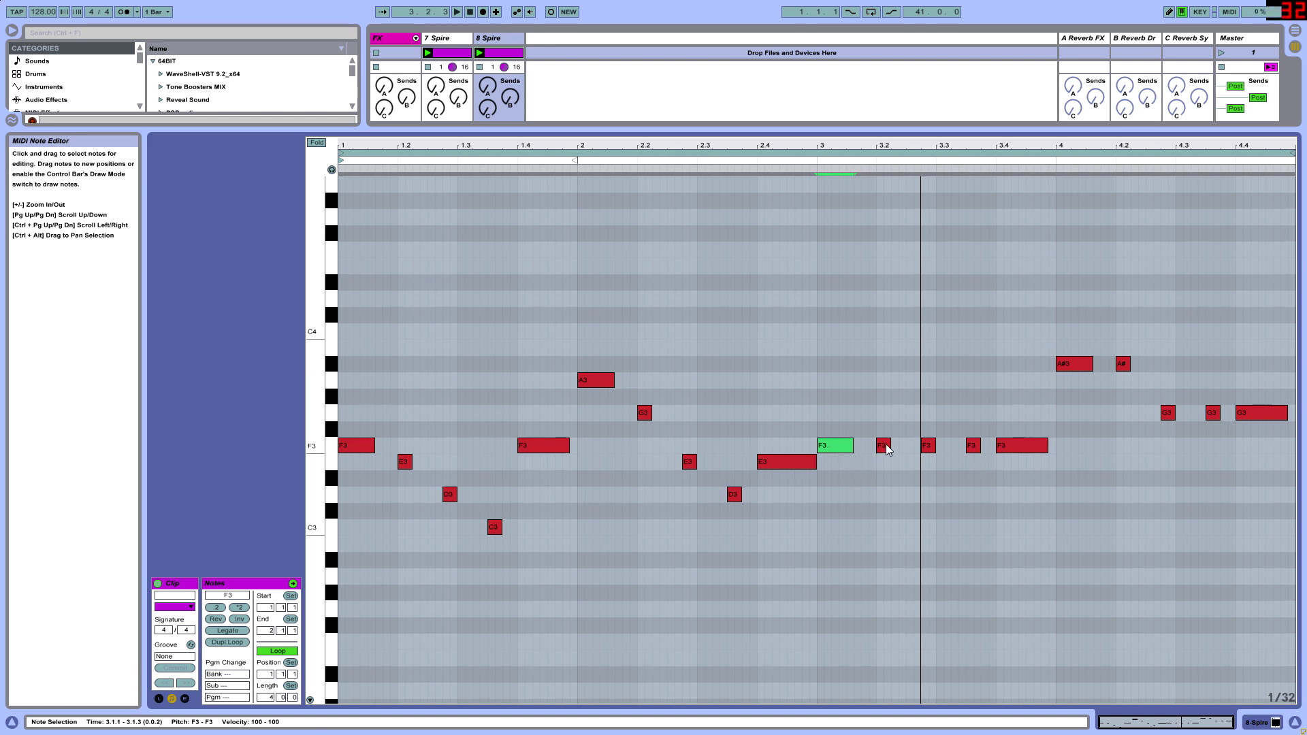
Lower the second, third and fourth notes of bar 3 to E3, D3 and E3
{"action": "left_click_drag", "start_coordinate": [885, 444], "coordinate": [887, 494]}
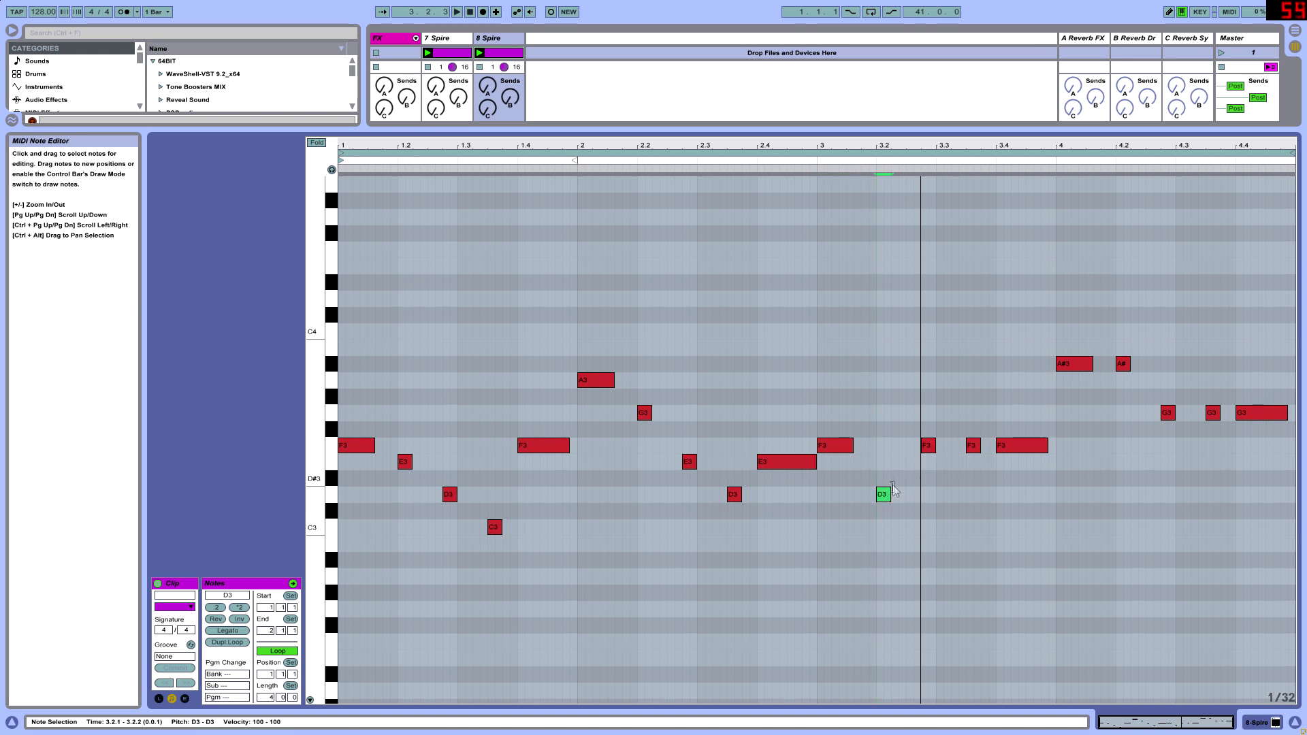
{"action": "left_click_drag", "start_coordinate": [888, 497], "coordinate": [892, 464]}
{"action": "key", "text": "ctrl+z"}
{"action": "key", "text": "Up"}
{"action": "key", "text": "Up"}
{"action": "left_click", "coordinate": [932, 445]}
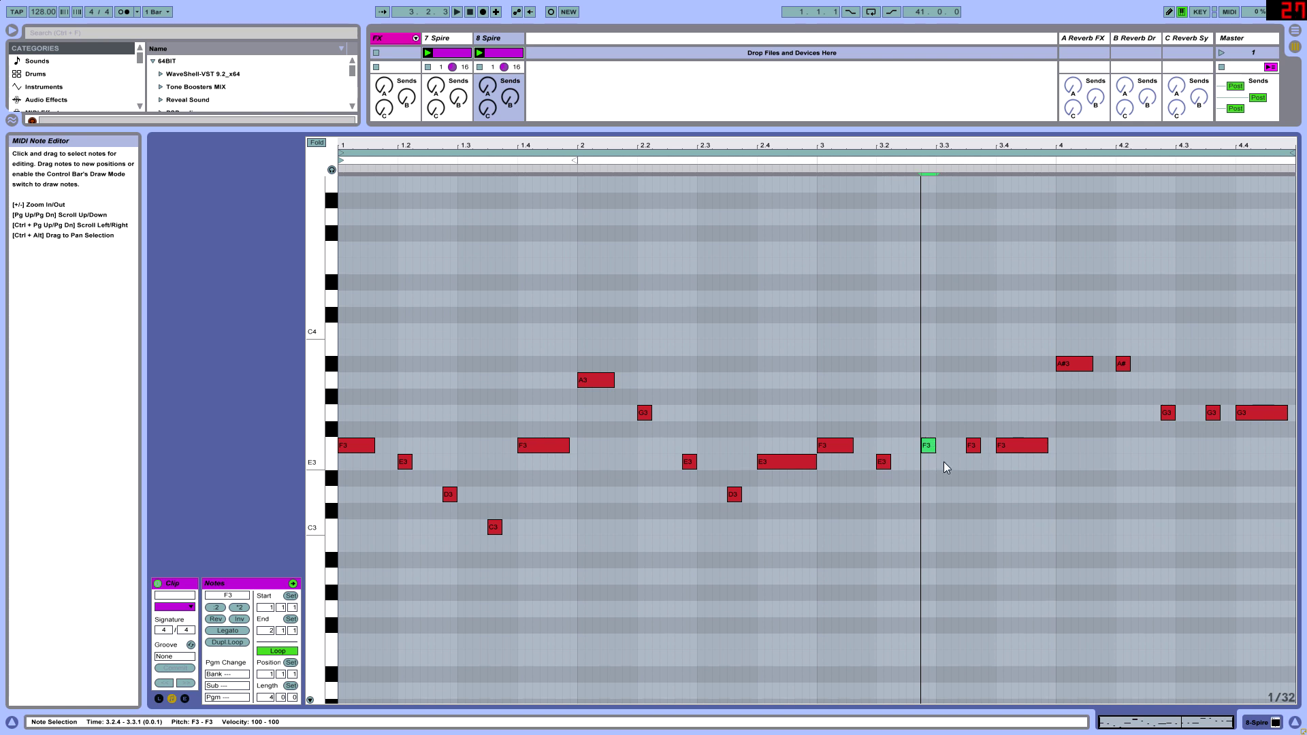
{"action": "key", "text": "Down"}
{"action": "left_click_drag", "start_coordinate": [970, 479], "coordinate": [987, 411]}
{"action": "key", "text": "Down"}
Raise the last note of bar 3 to A3 and play the clip
{"action": "left_click", "coordinate": [1021, 446]}
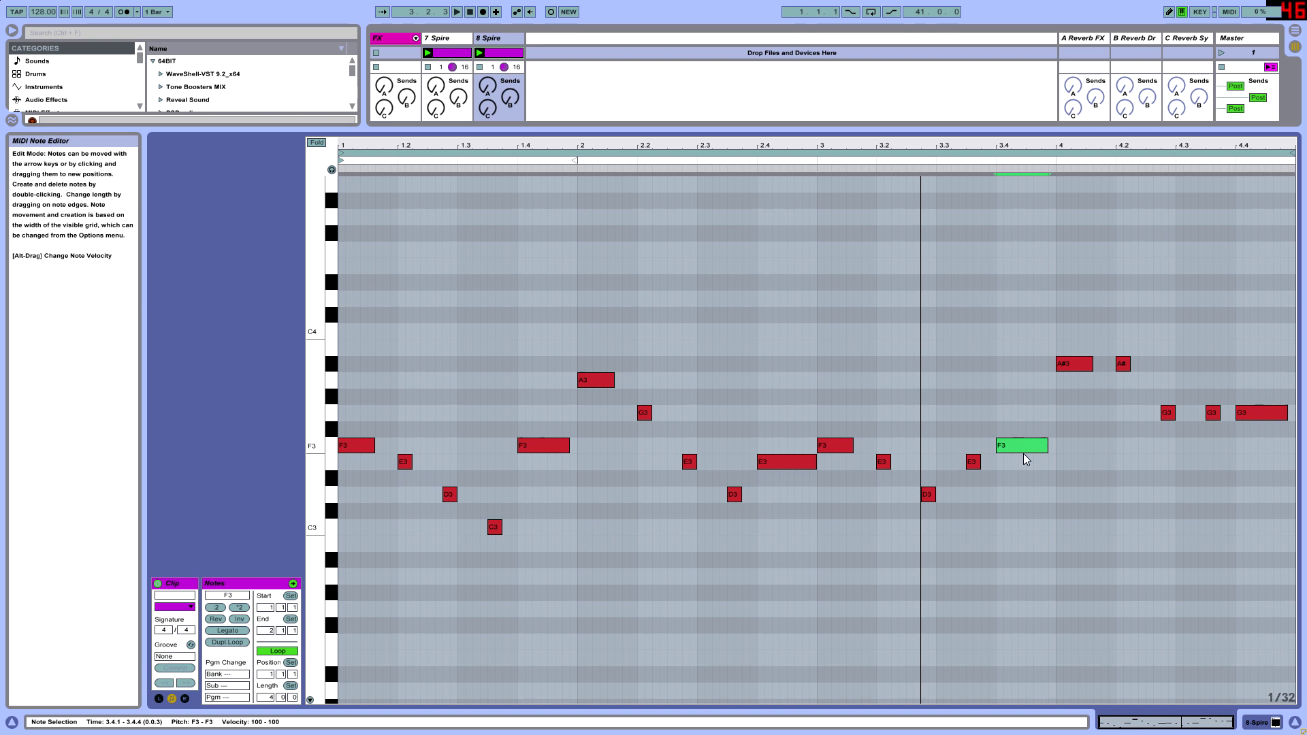
{"action": "key", "text": "Up"}
{"action": "key", "text": "Up"}
{"action": "key", "text": "Up"}
{"action": "key", "text": "Up"}
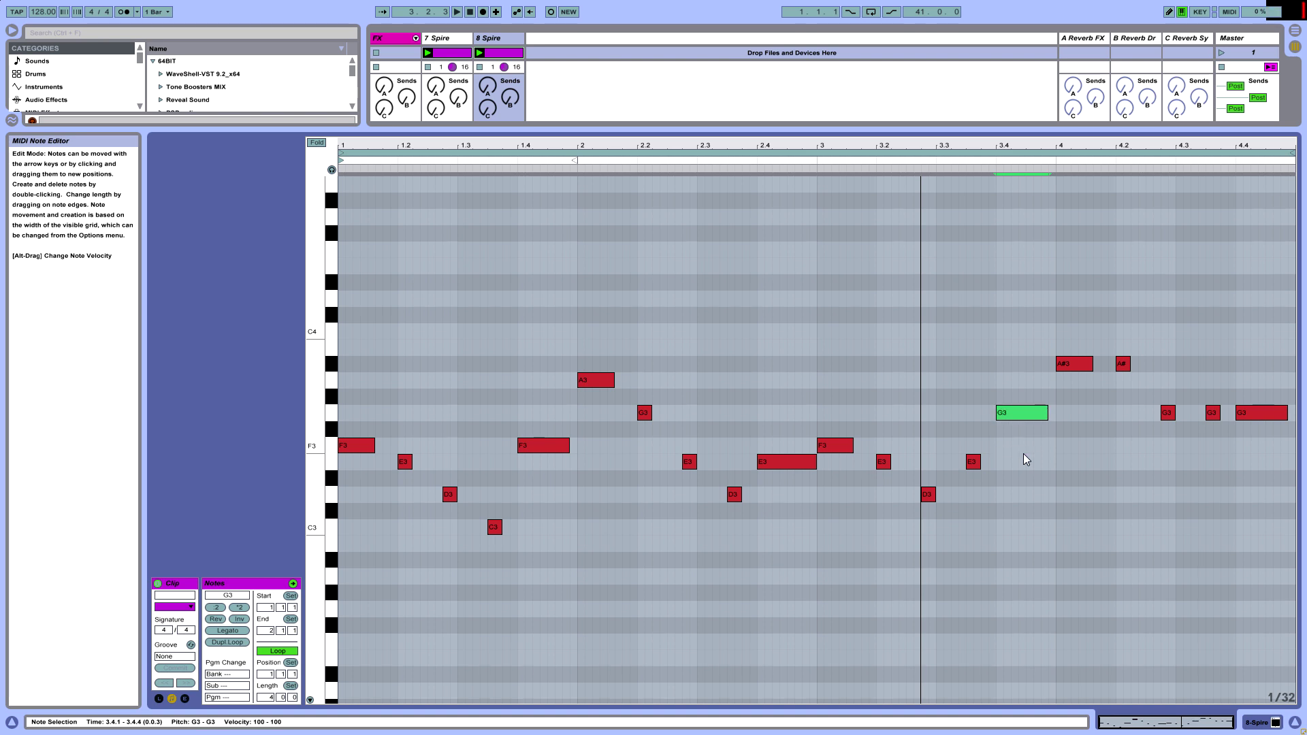
{"action": "key", "text": "space"}
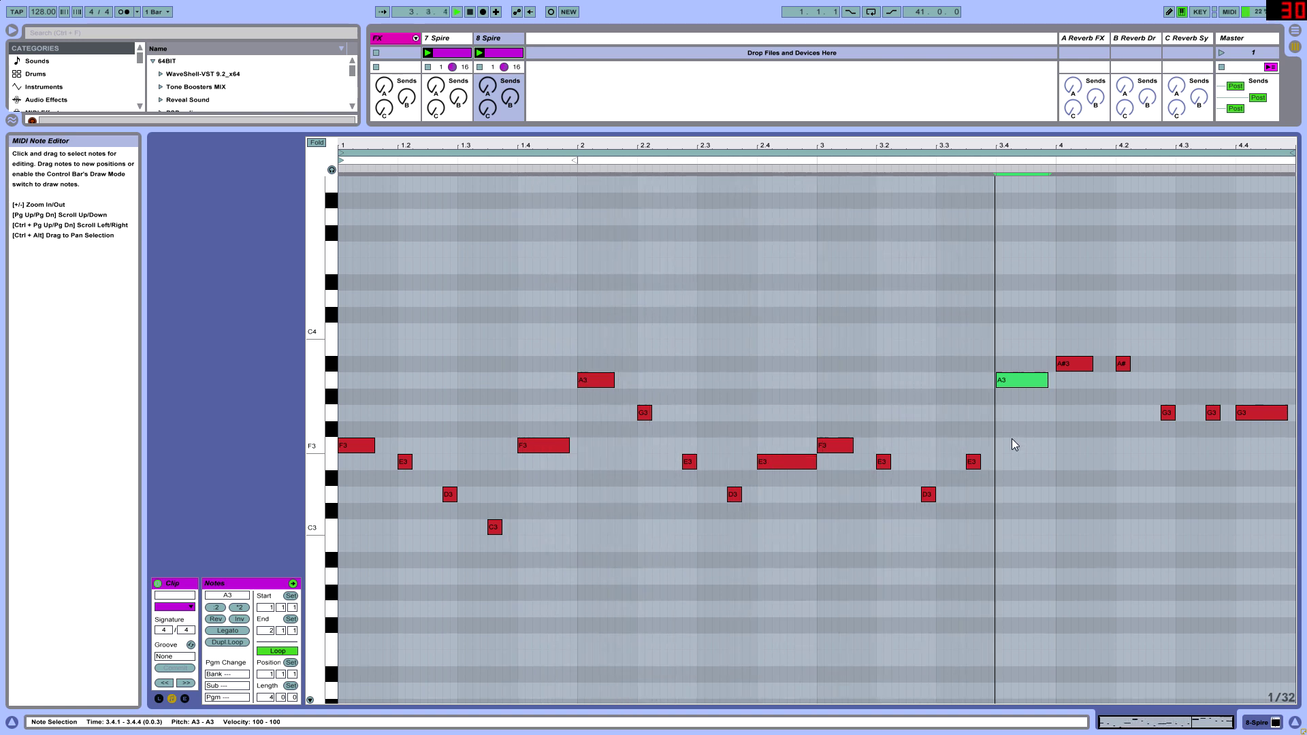
Open the 7 Spire chord clip, transpose all its notes down one octave, and play it
{"action": "left_click_drag", "start_coordinate": [736, 125], "coordinate": [779, 592]}
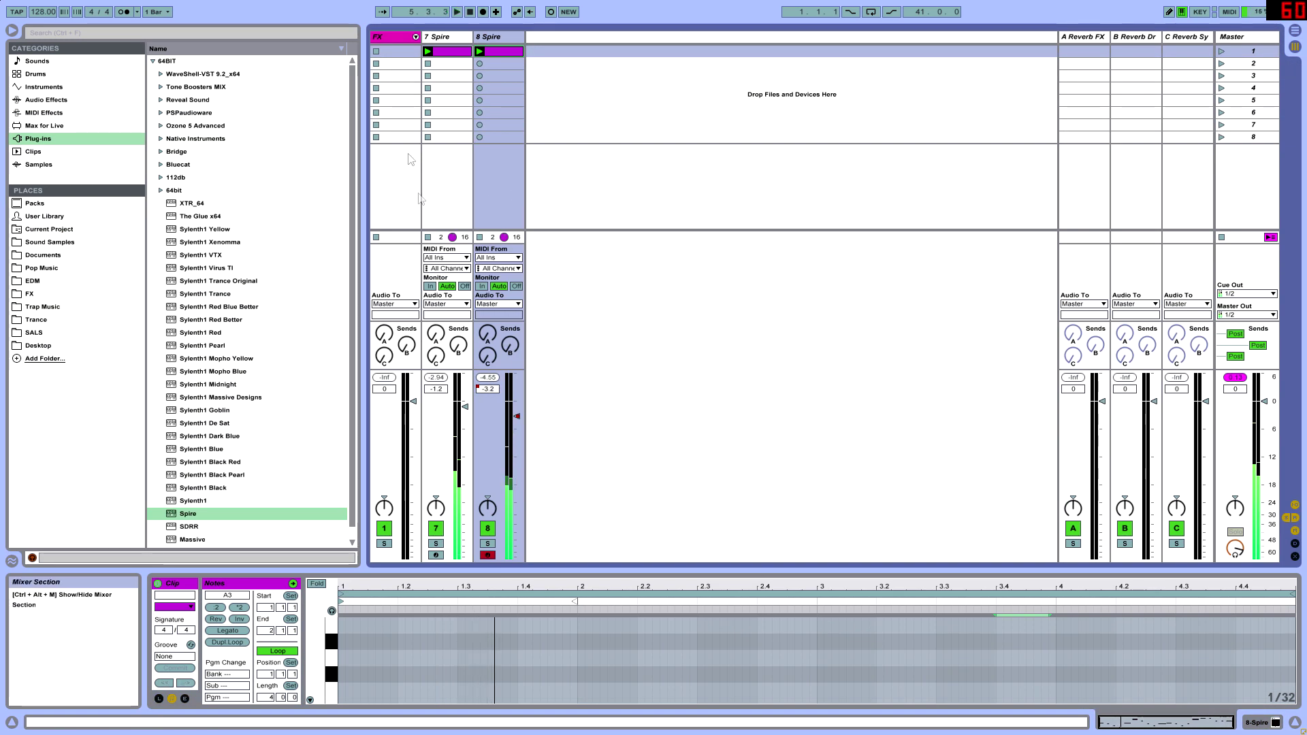
{"action": "left_click", "coordinate": [450, 51]}
{"action": "left_click_drag", "start_coordinate": [618, 570], "coordinate": [574, 117]}
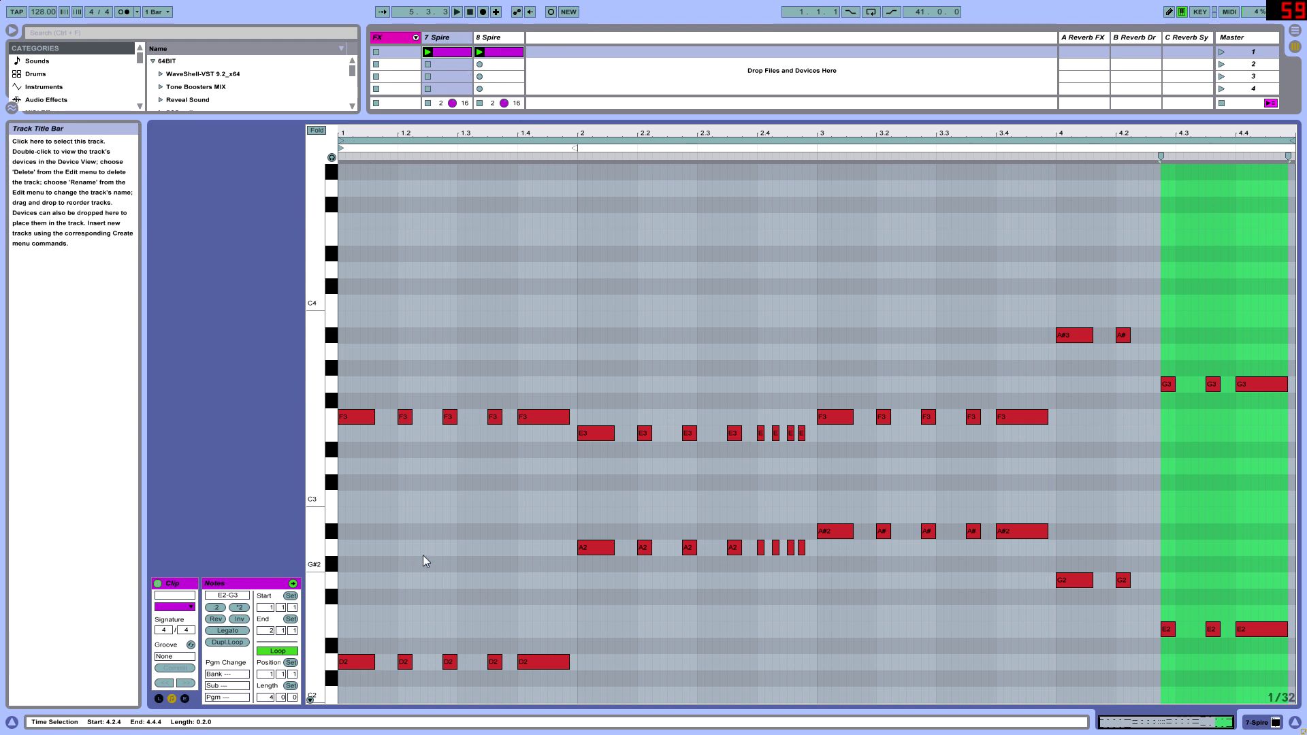
{"action": "scroll", "coordinate": [423, 563], "scroll_direction": "down", "scroll_amount": 2}
{"action": "key", "text": "ctrl+a"}
{"action": "key", "text": "shift+Down"}
{"action": "key", "text": "space"}
Lower the 7 Spire track's volume to about -2.8 dB
{"action": "left_click_drag", "start_coordinate": [577, 117], "coordinate": [579, 633]}
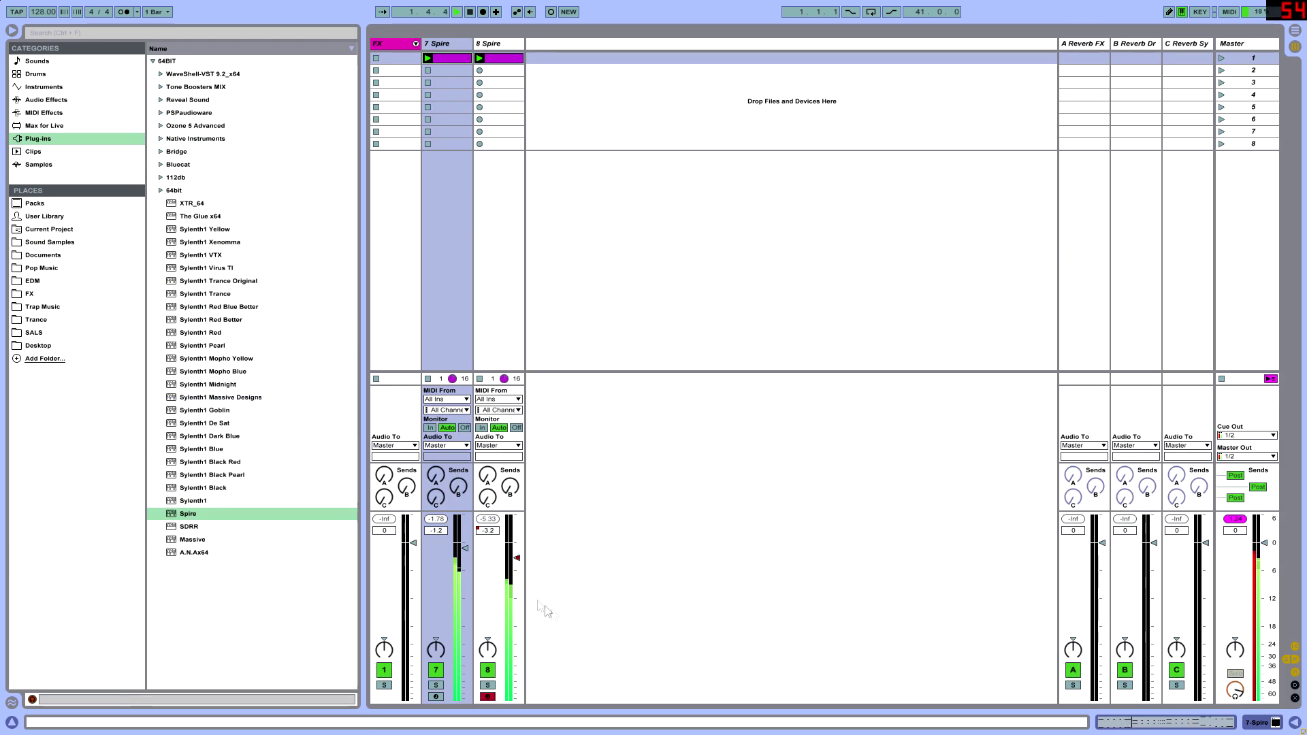
{"action": "left_click_drag", "start_coordinate": [465, 558], "coordinate": [465, 564]}
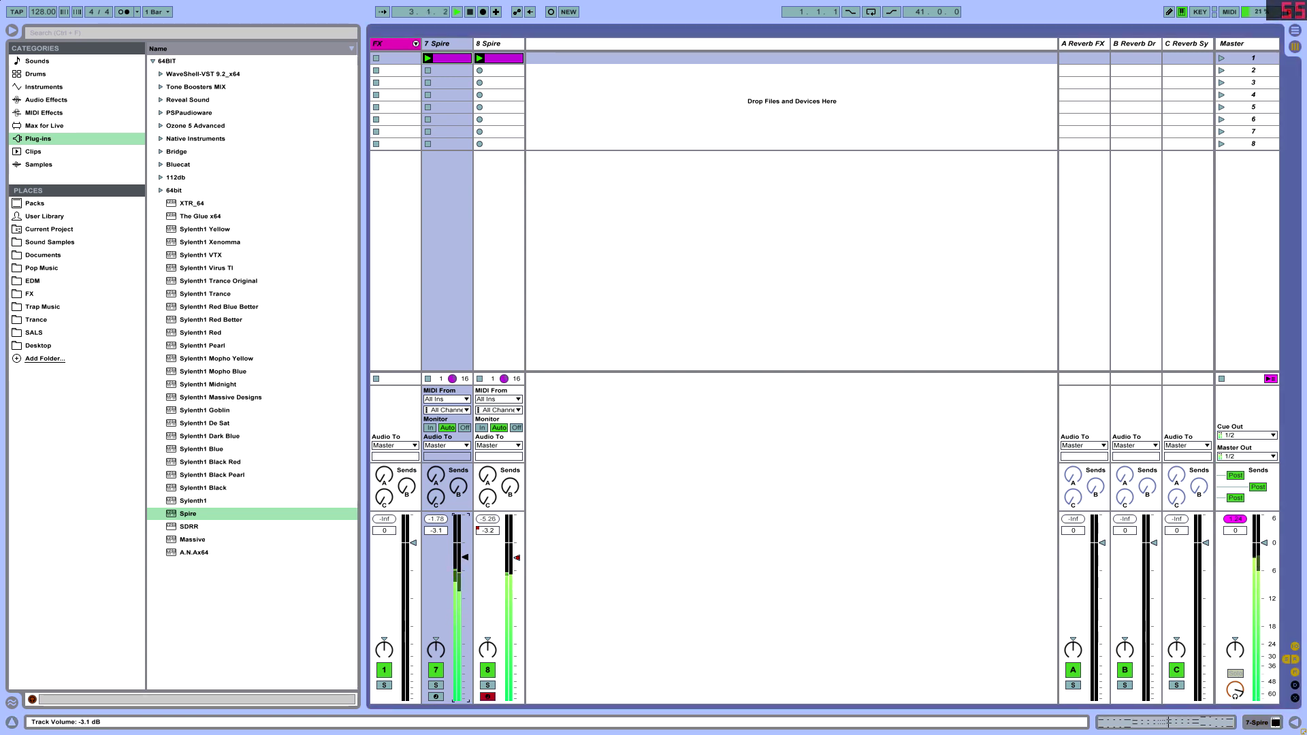
{"action": "key", "text": "Tab"}
{"action": "key", "text": "Tab"}
Reopen the 8 Spire clip and lower the second, third and fourth notes of bar 4 to A3, E3 and F3
{"action": "double_click", "coordinate": [507, 60]}
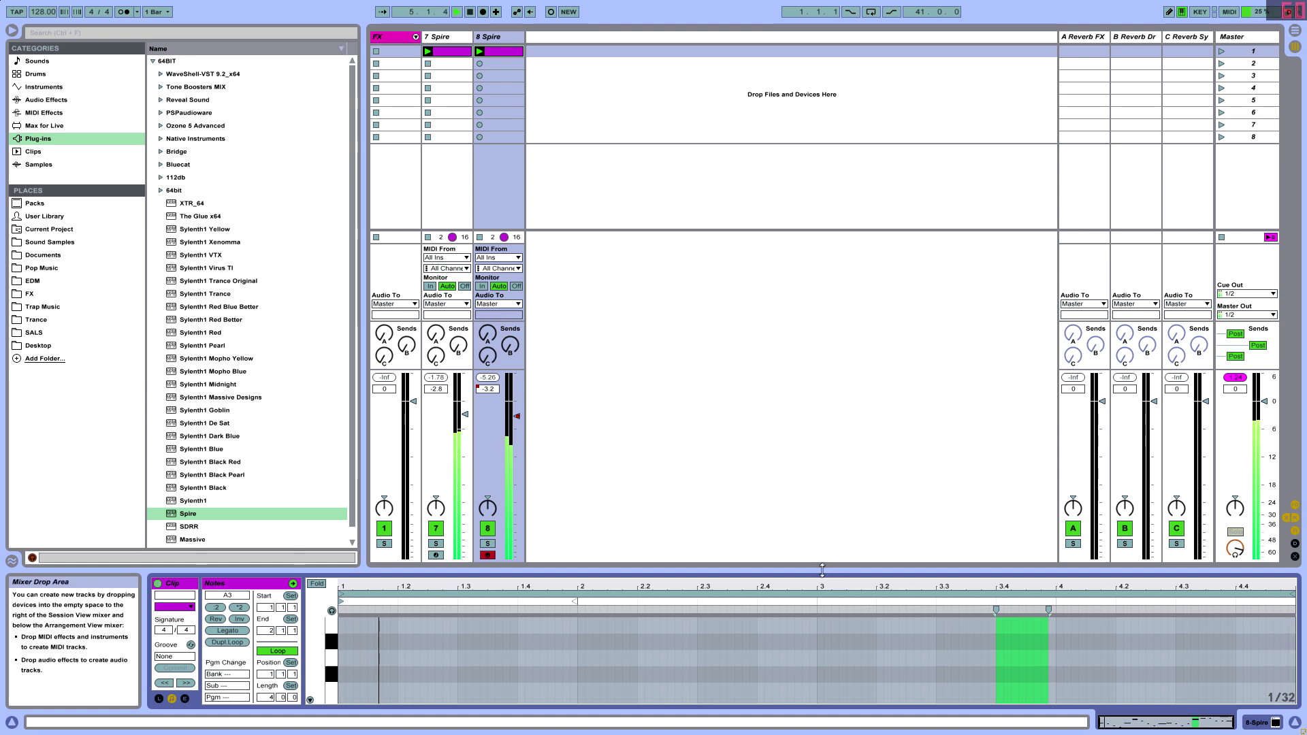
{"action": "left_click_drag", "start_coordinate": [644, 569], "coordinate": [636, 140]}
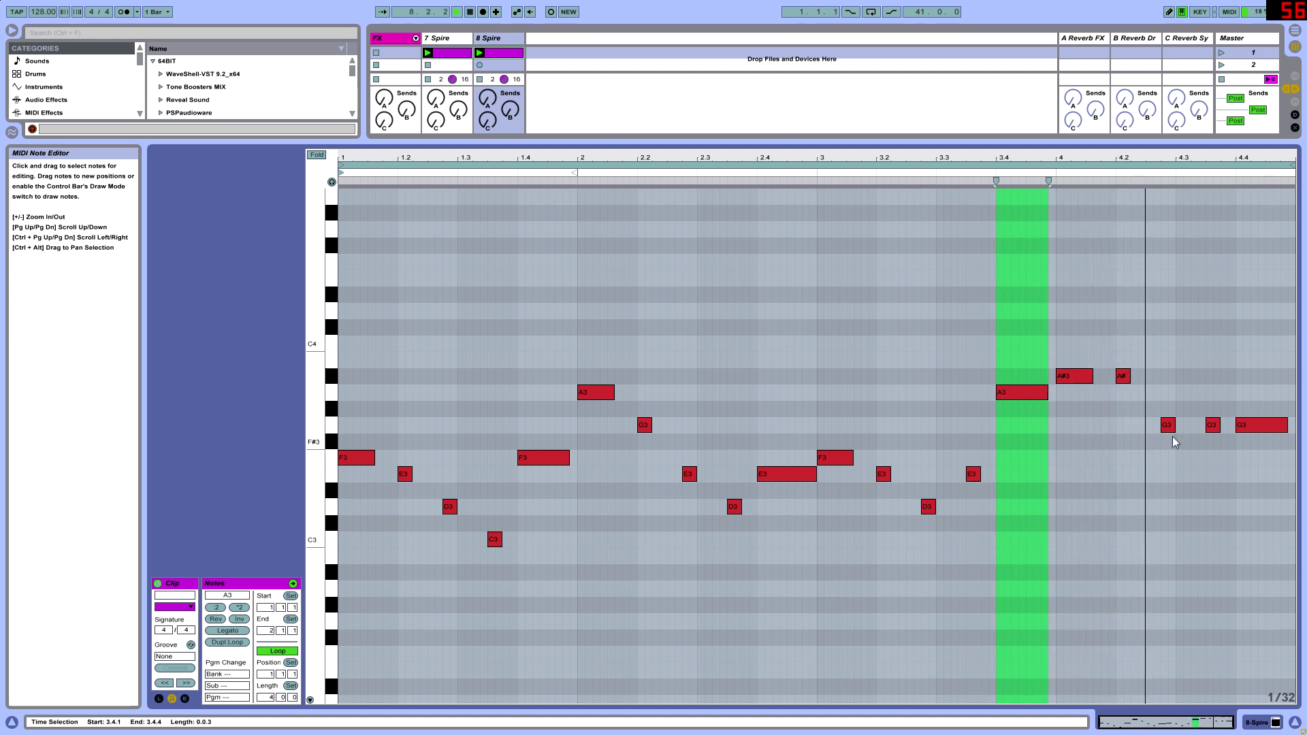
{"action": "left_click_drag", "start_coordinate": [1124, 382], "coordinate": [1169, 476]}
{"action": "left_click_drag", "start_coordinate": [1211, 426], "coordinate": [1213, 459]}
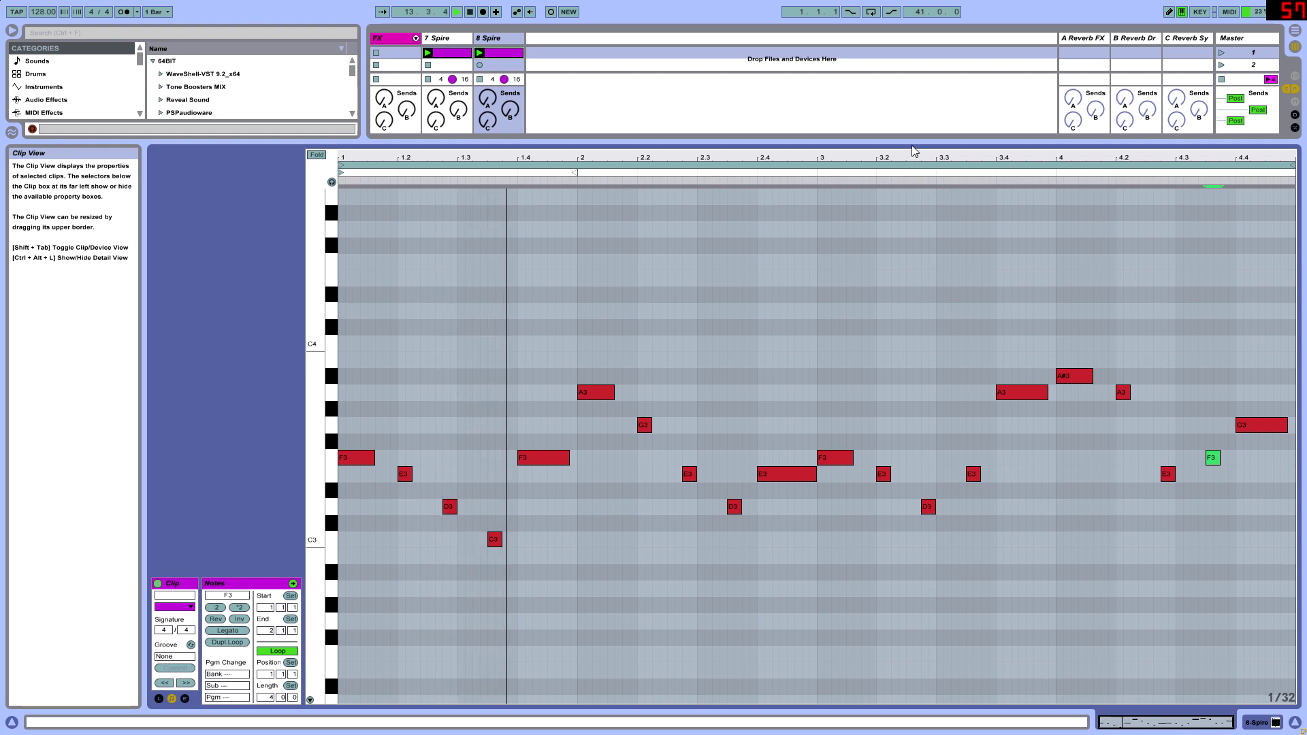
Transpose all notes of the 8 Spire clip up one octave, listen to it, and stop playback
{"action": "left_click_drag", "start_coordinate": [914, 141], "coordinate": [939, 105]}
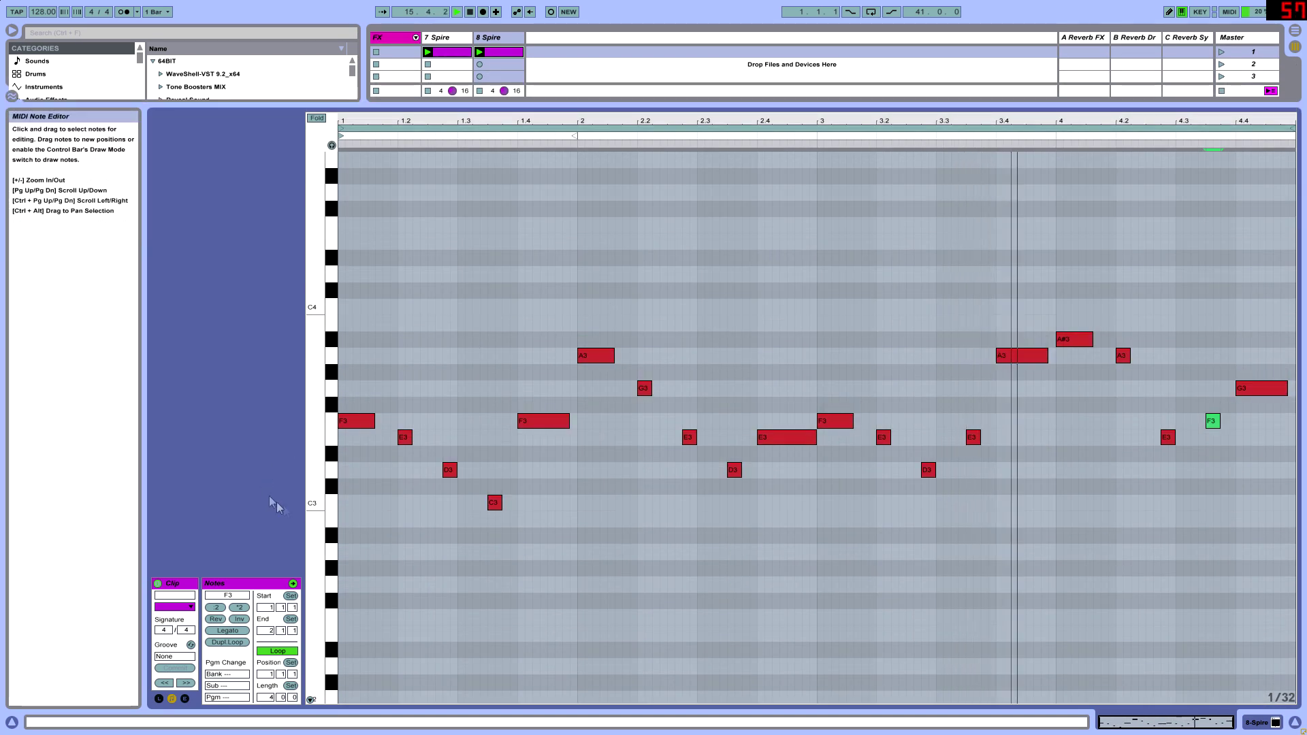
{"action": "key", "text": "ctrl+a"}
{"action": "scroll", "coordinate": [851, 443], "scroll_direction": "up", "scroll_amount": 1}
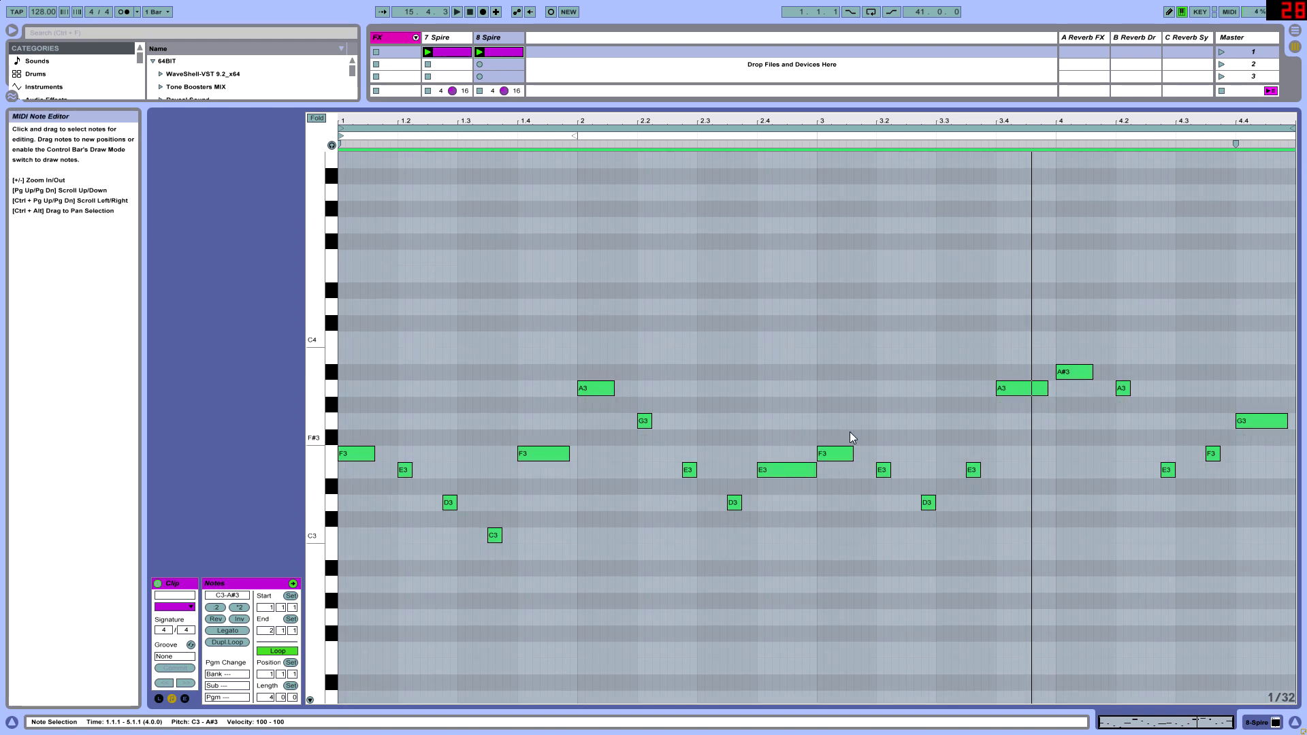
{"action": "key", "text": "shift+Up"}
{"action": "scroll", "coordinate": [595, 350], "scroll_direction": "up", "scroll_amount": 1}
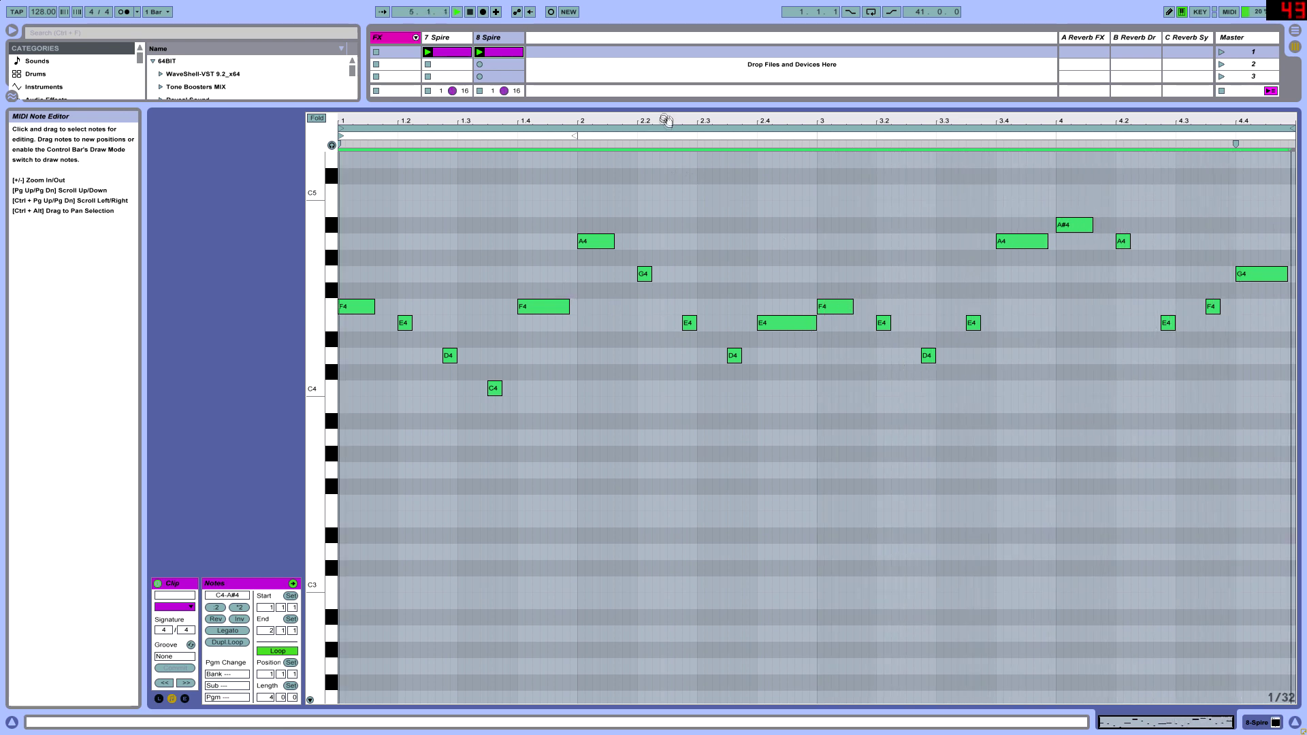
{"action": "left_click_drag", "start_coordinate": [675, 106], "coordinate": [673, 634]}
{"action": "key", "text": "space"}
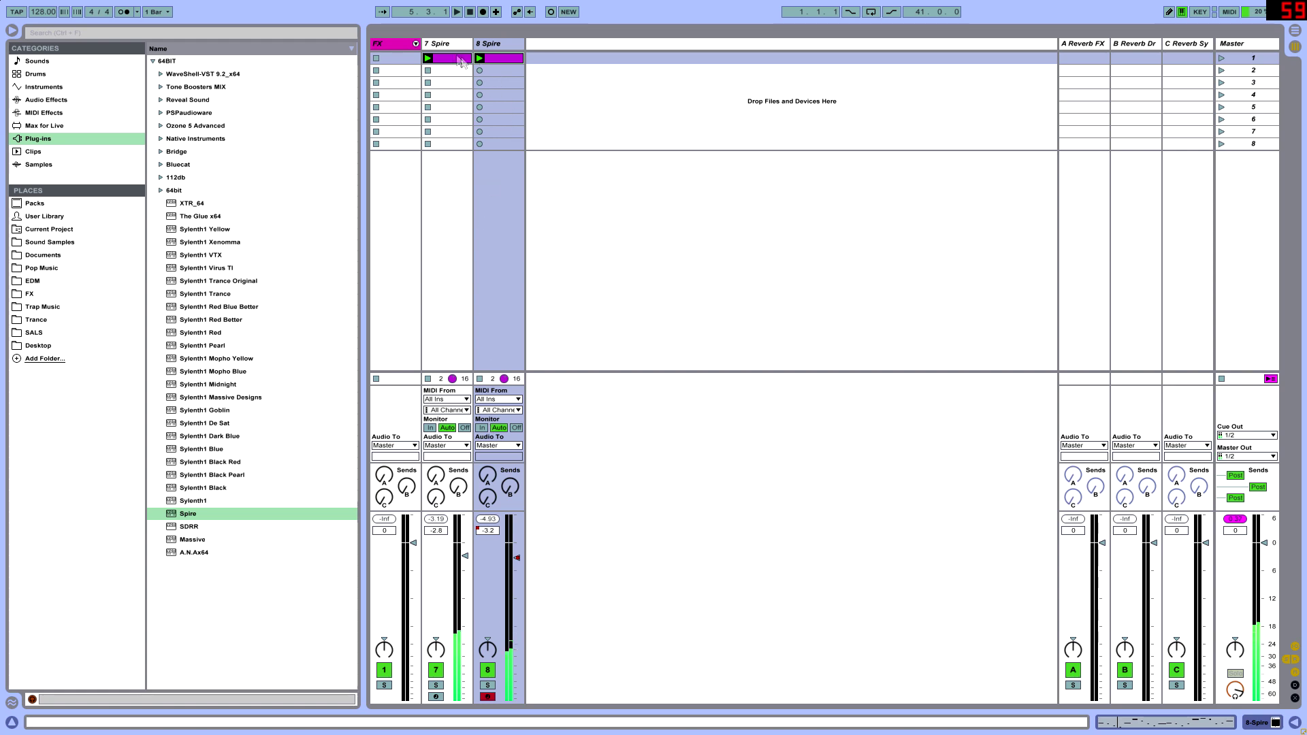
Reopen the 8 Spire clip's notes and set its loop length to 8 bars
{"action": "double_click", "coordinate": [497, 60]}
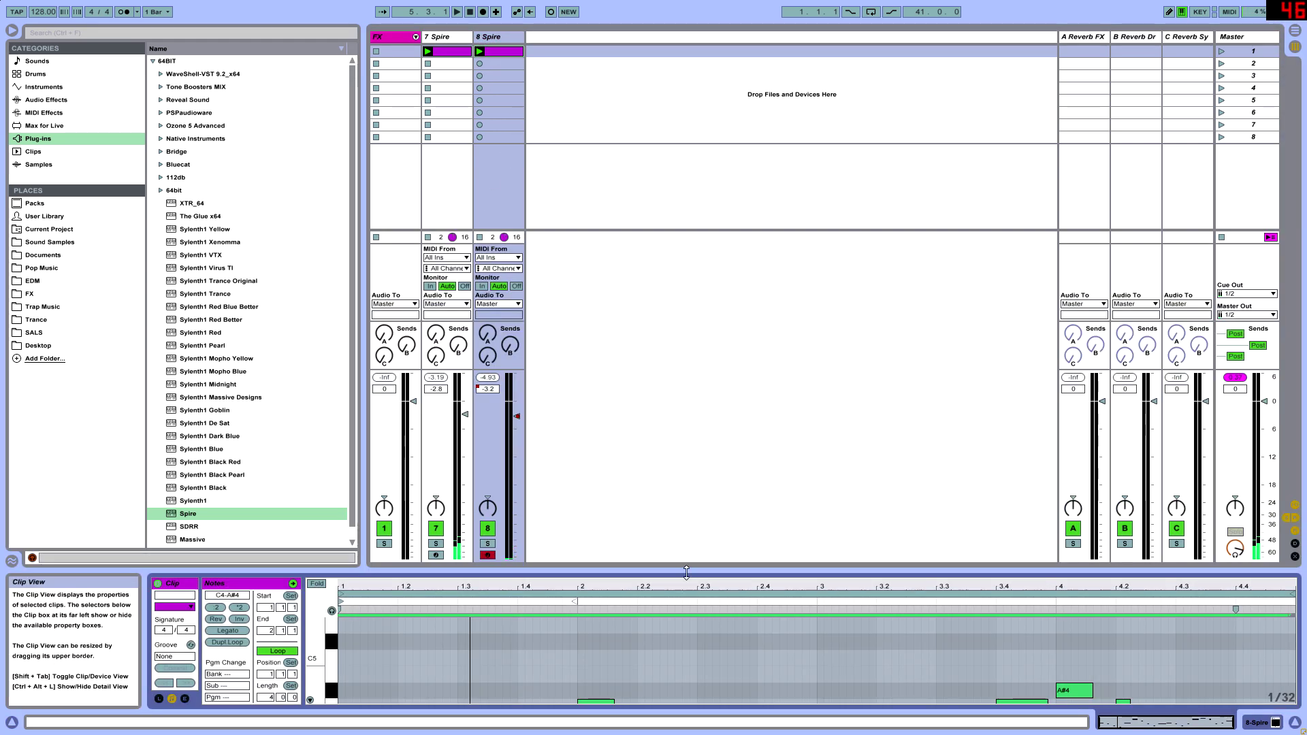
{"action": "left_click_drag", "start_coordinate": [645, 574], "coordinate": [644, 116]}
{"action": "left_click", "coordinate": [271, 697]}
{"action": "type", "text": "8"}
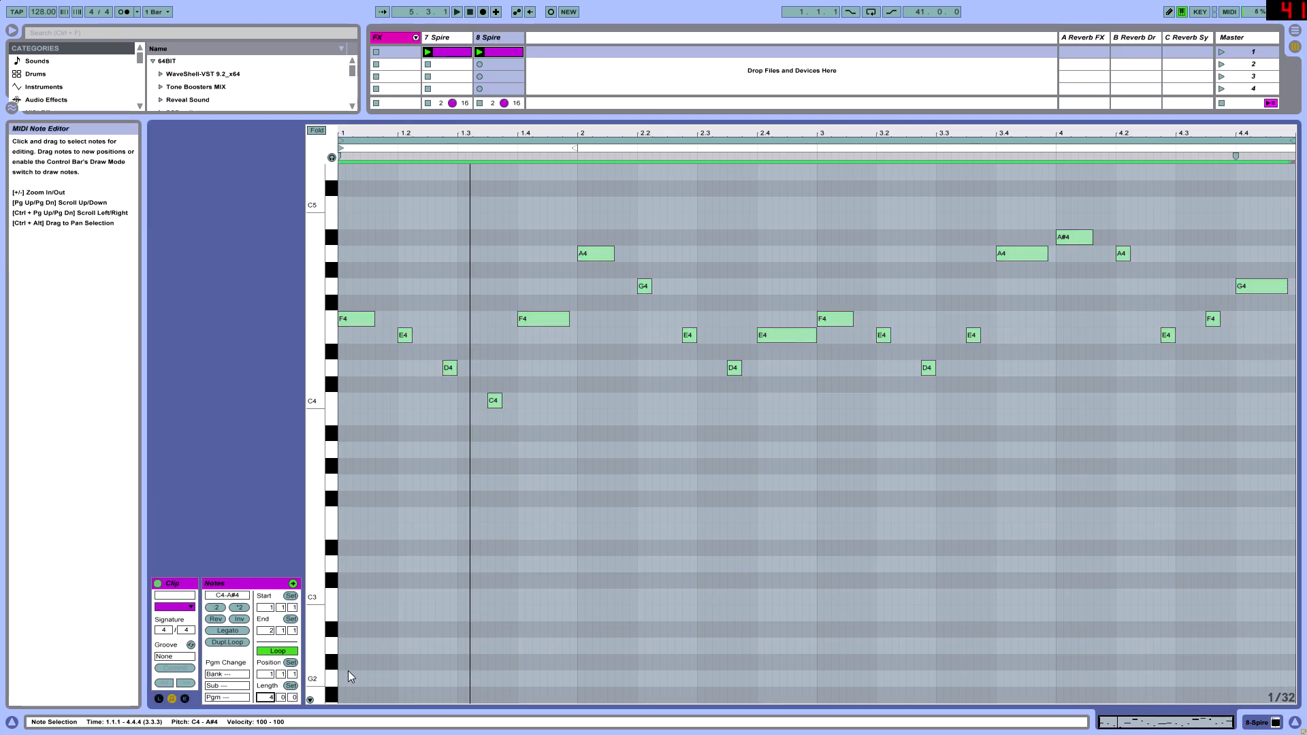
{"action": "key", "text": "Return"}
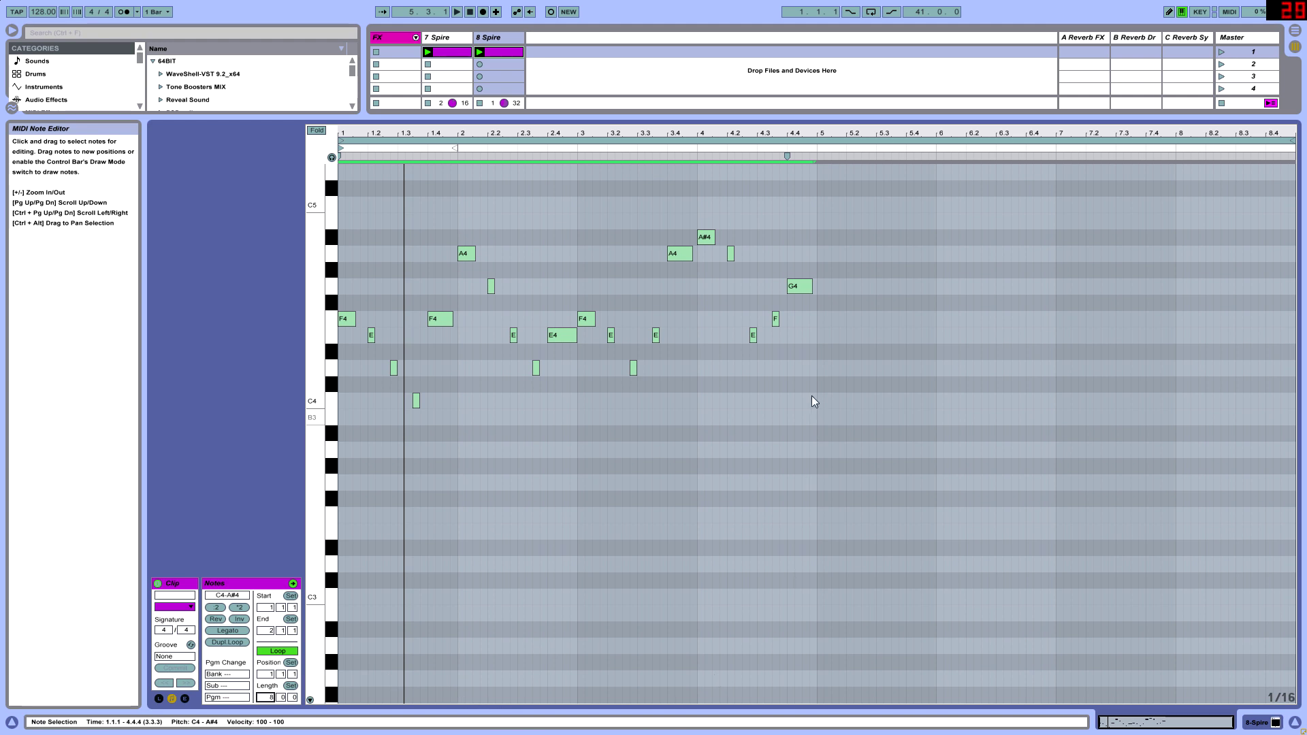
Duplicate all the melody notes in bars 1 to 4 of the 8 Spire clip into bars 5 to 8
{"action": "scroll", "coordinate": [843, 414], "scroll_direction": "up", "scroll_amount": 2}
{"action": "left_click_drag", "start_coordinate": [819, 481], "coordinate": [332, 168]}
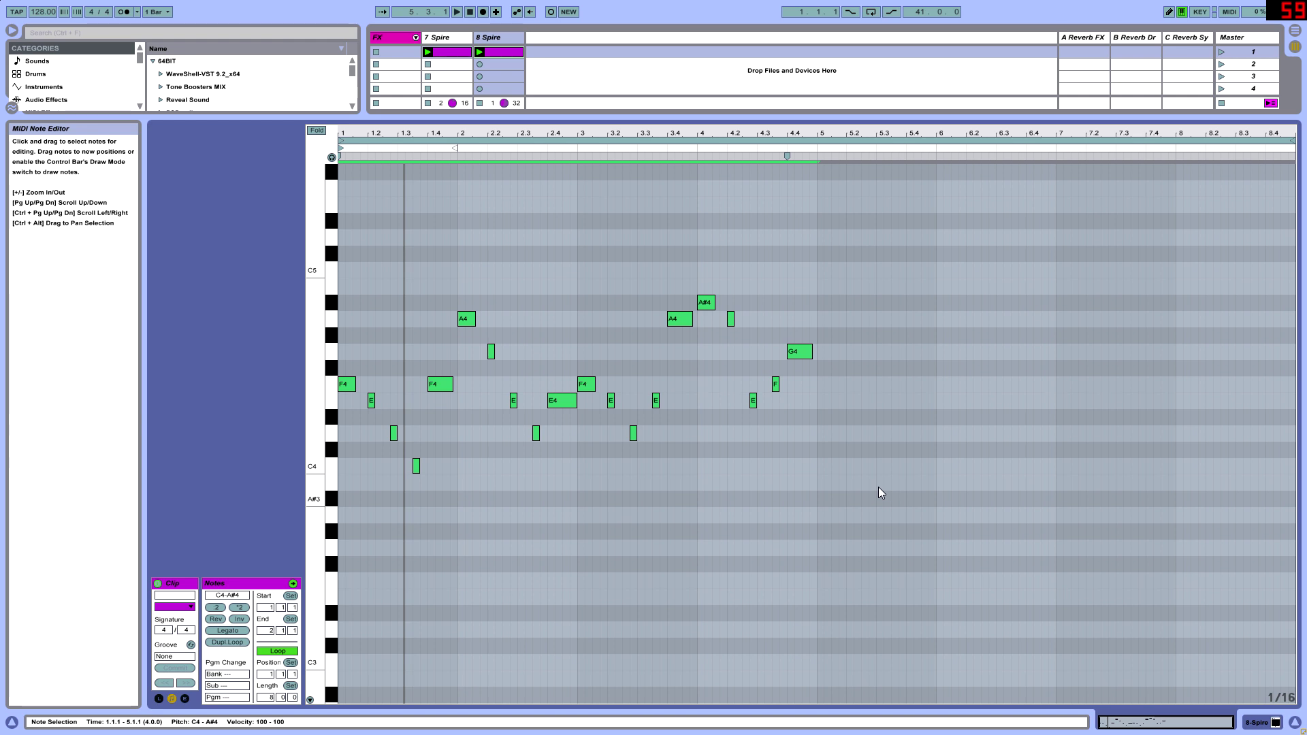
{"action": "key", "text": "ctrl+d"}
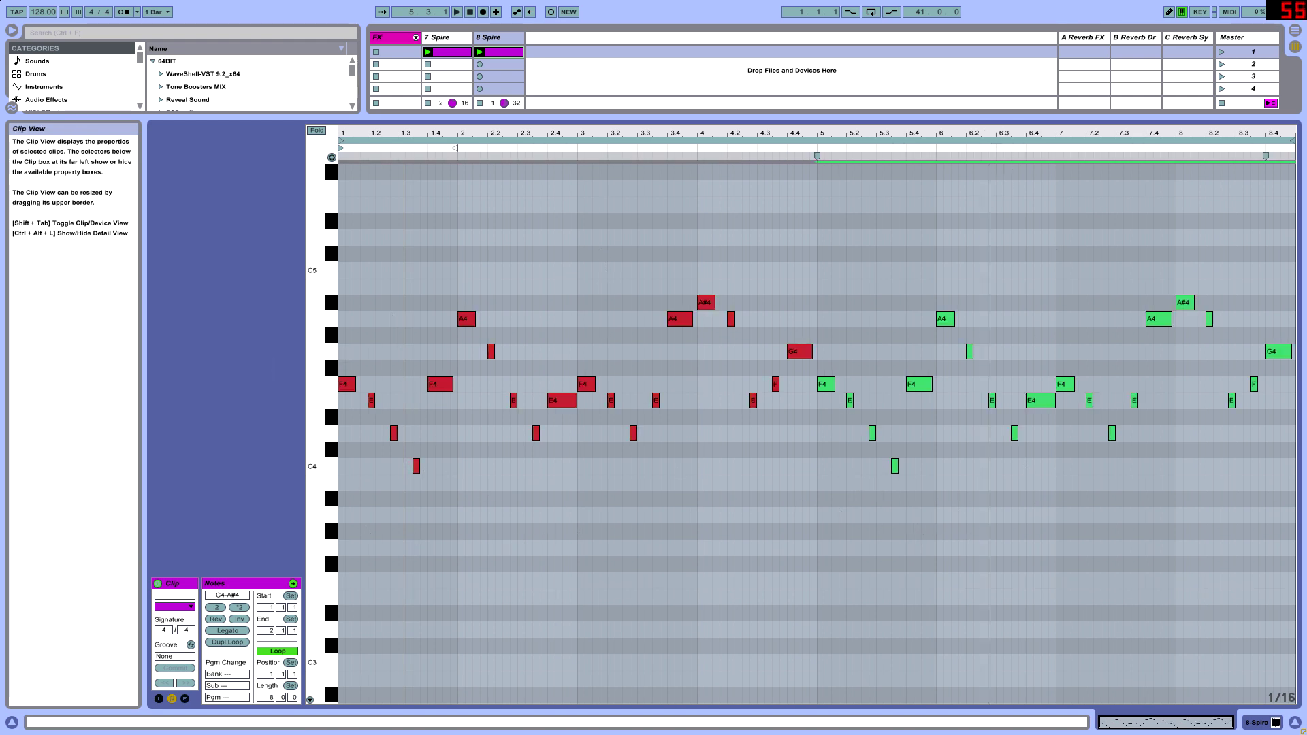
Lower the final G4 note of bar 8 to D4, listen to the melody, and stop playback
{"action": "left_click", "coordinate": [1217, 381]}
{"action": "left_click", "coordinate": [1284, 352]}
{"action": "key", "text": "Down"}
{"action": "key", "text": "Down"}
{"action": "key", "text": "Down"}
{"action": "key", "text": "Down"}
{"action": "key", "text": "Down"}
{"action": "key", "text": "space"}
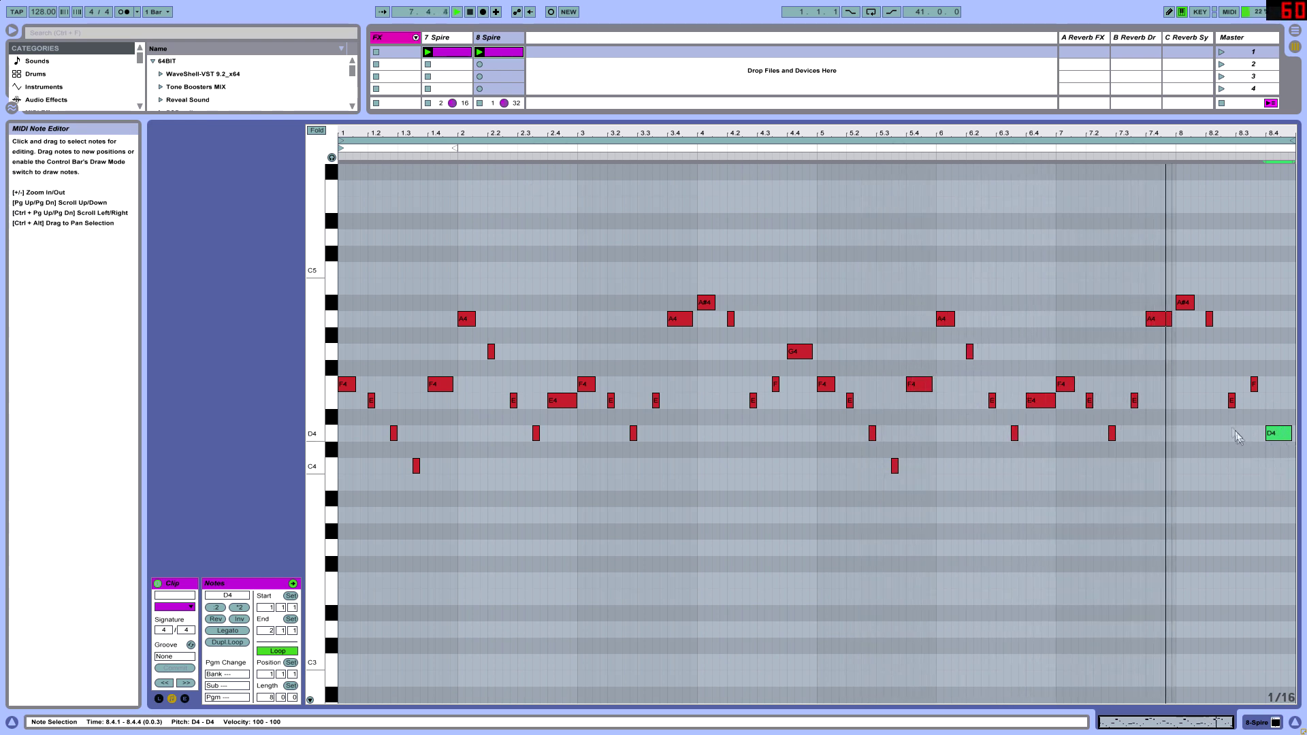
{"action": "key", "text": "space"}
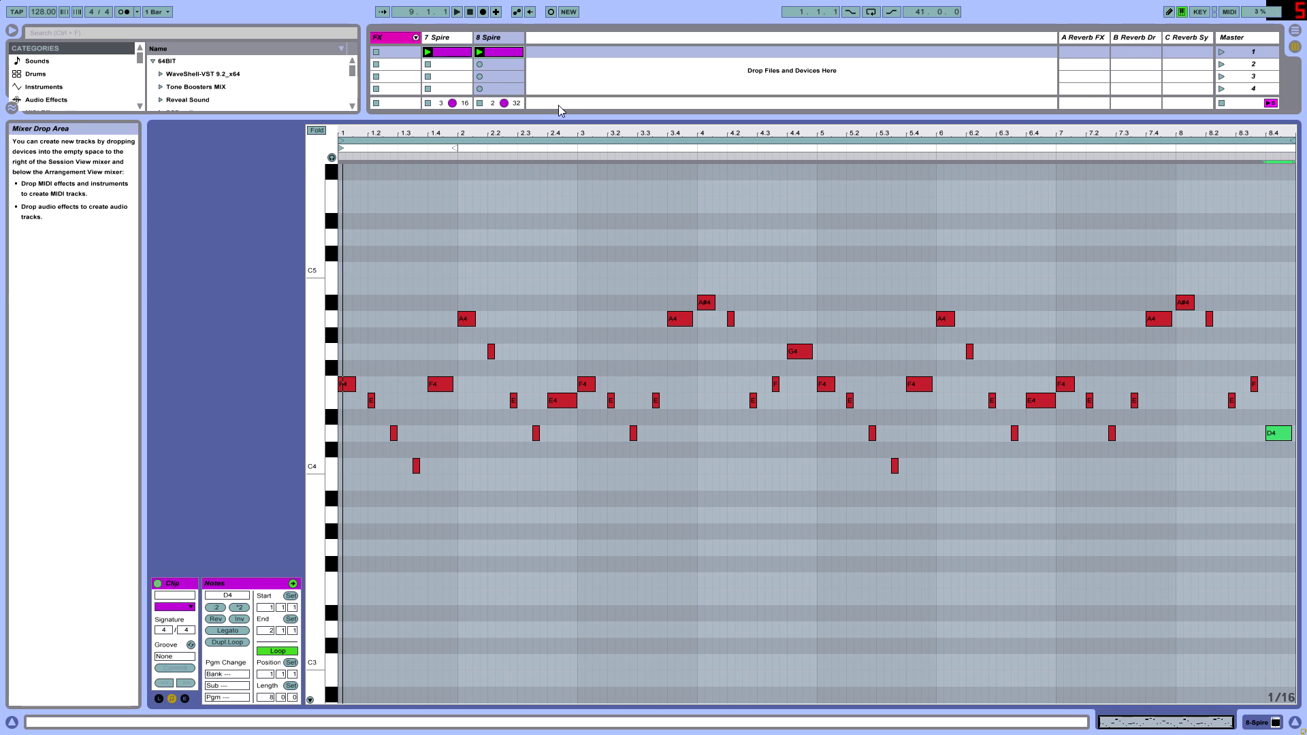
Open the 7 Spire clip's notes in an enlarged note editor with no notes selected
{"action": "left_click_drag", "start_coordinate": [559, 116], "coordinate": [581, 393]}
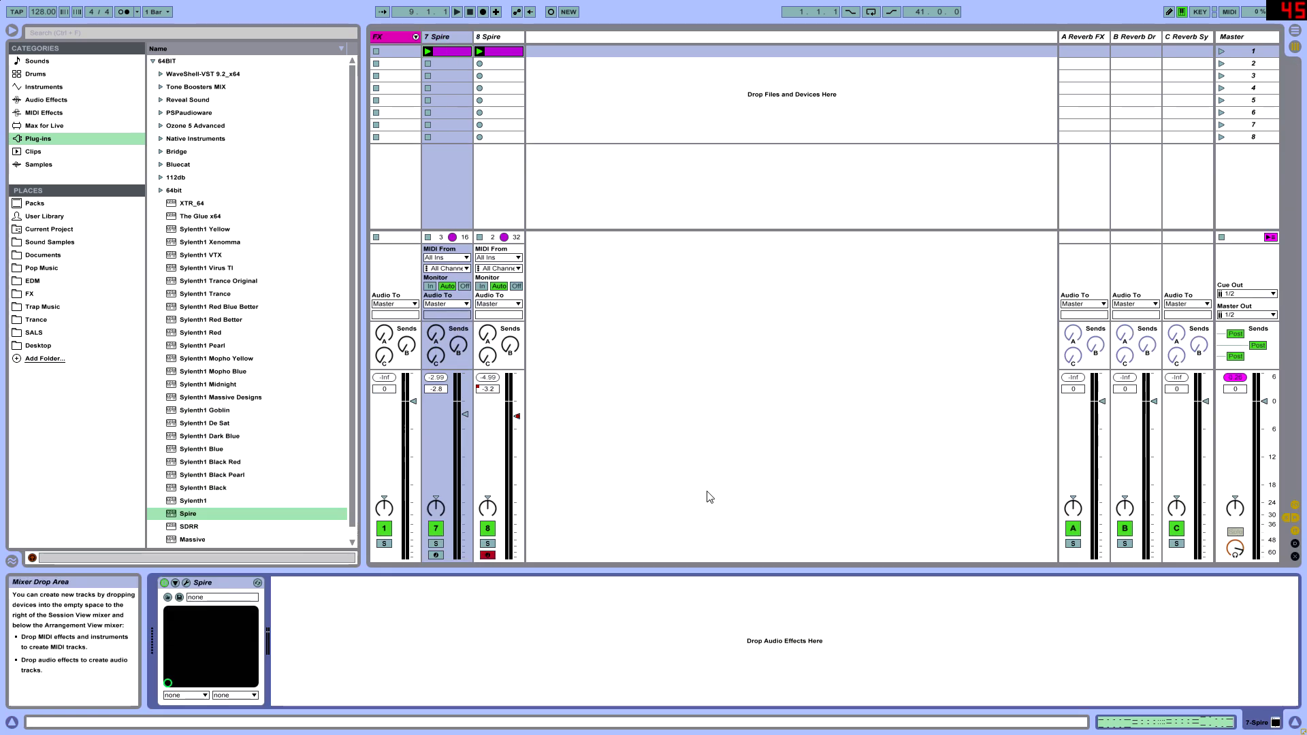
{"action": "double_click", "coordinate": [446, 52]}
{"action": "left_click_drag", "start_coordinate": [628, 392], "coordinate": [616, 67]}
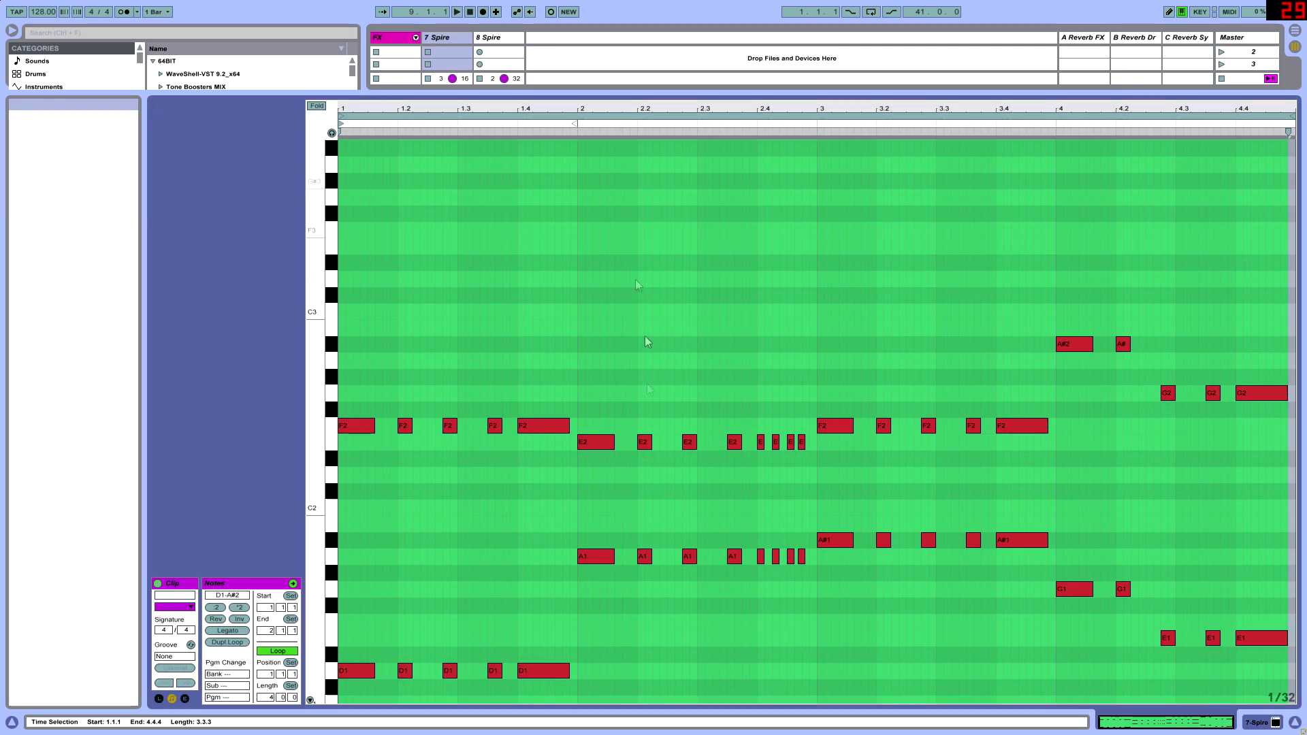
{"action": "left_click", "coordinate": [555, 333]}
Copy the D1 notes of bar 1 up to A1 to add a third chord note, and start playback
{"action": "left_click", "coordinate": [331, 572]}
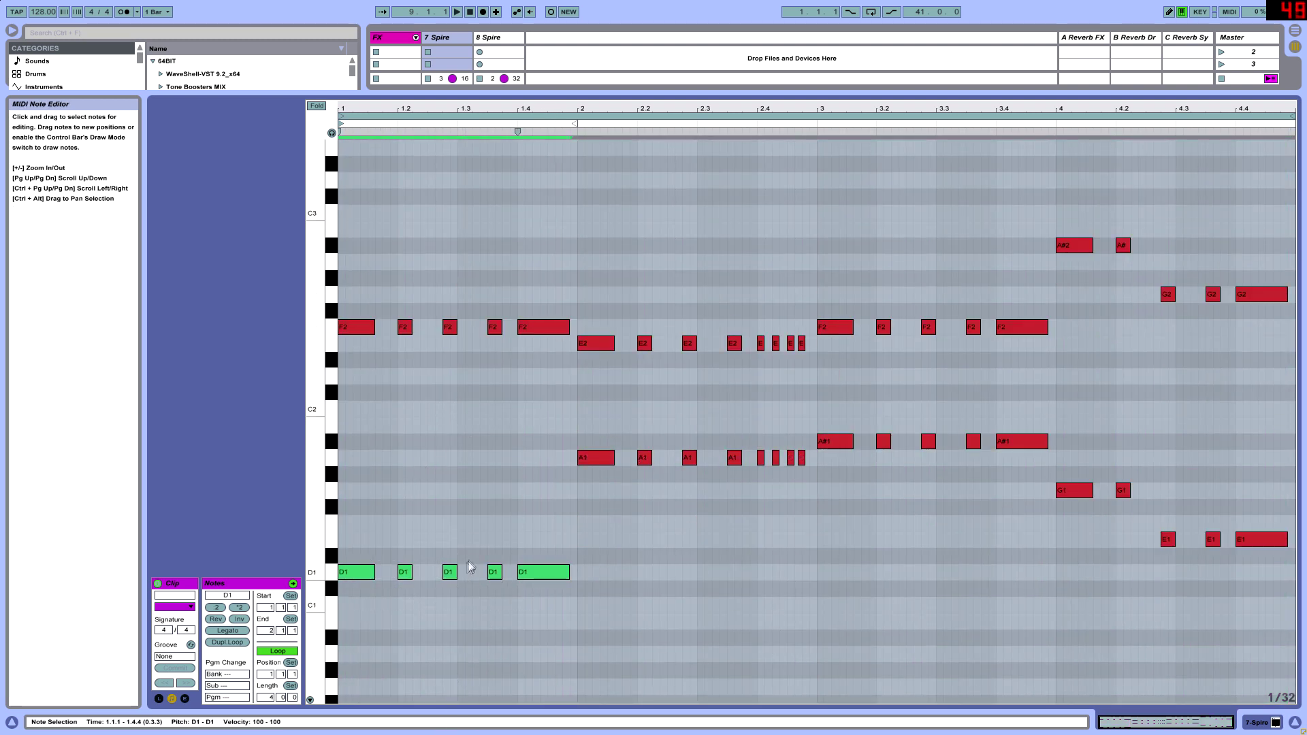
{"action": "left_click", "coordinate": [355, 578]}
{"action": "left_click_drag", "start_coordinate": [355, 365], "coordinate": [568, 342]}
{"action": "left_click_drag", "start_coordinate": [359, 351], "coordinate": [560, 294]}
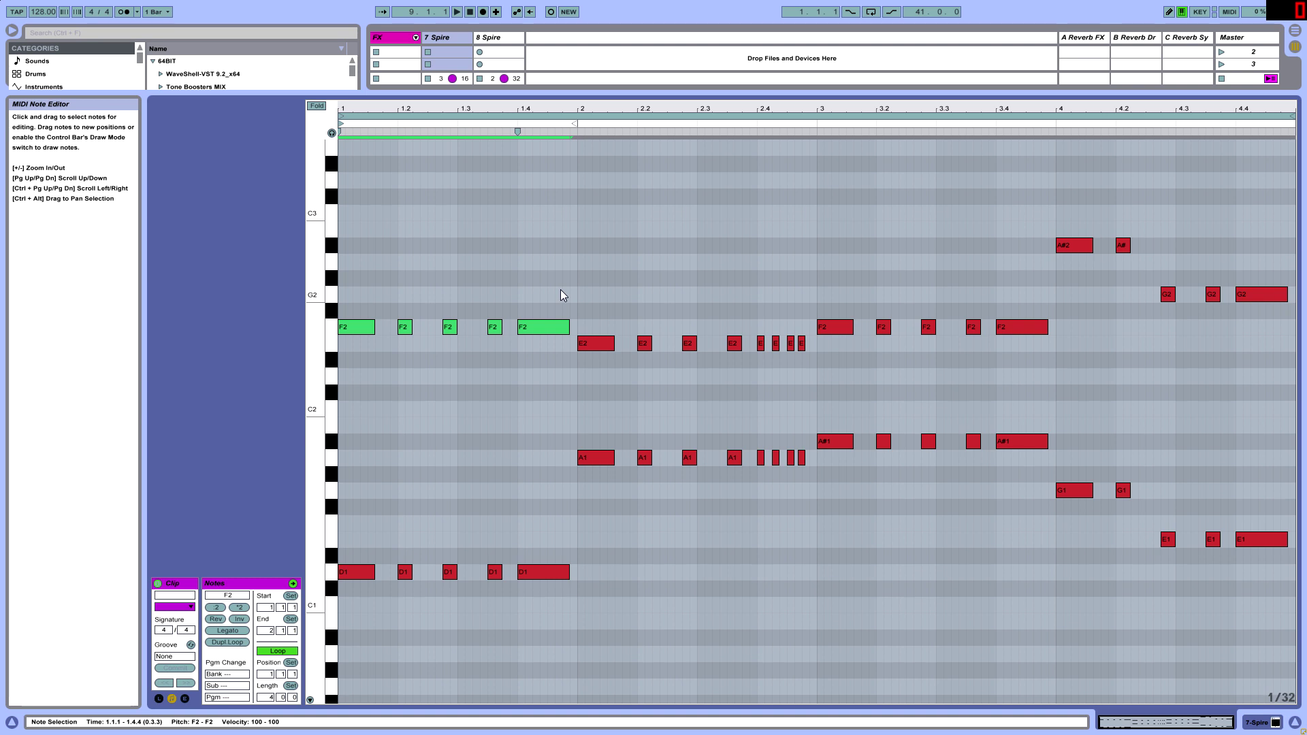
{"action": "left_click_drag", "start_coordinate": [344, 603], "coordinate": [638, 570]}
{"action": "left_click_drag", "start_coordinate": [361, 534], "coordinate": [677, 639]}
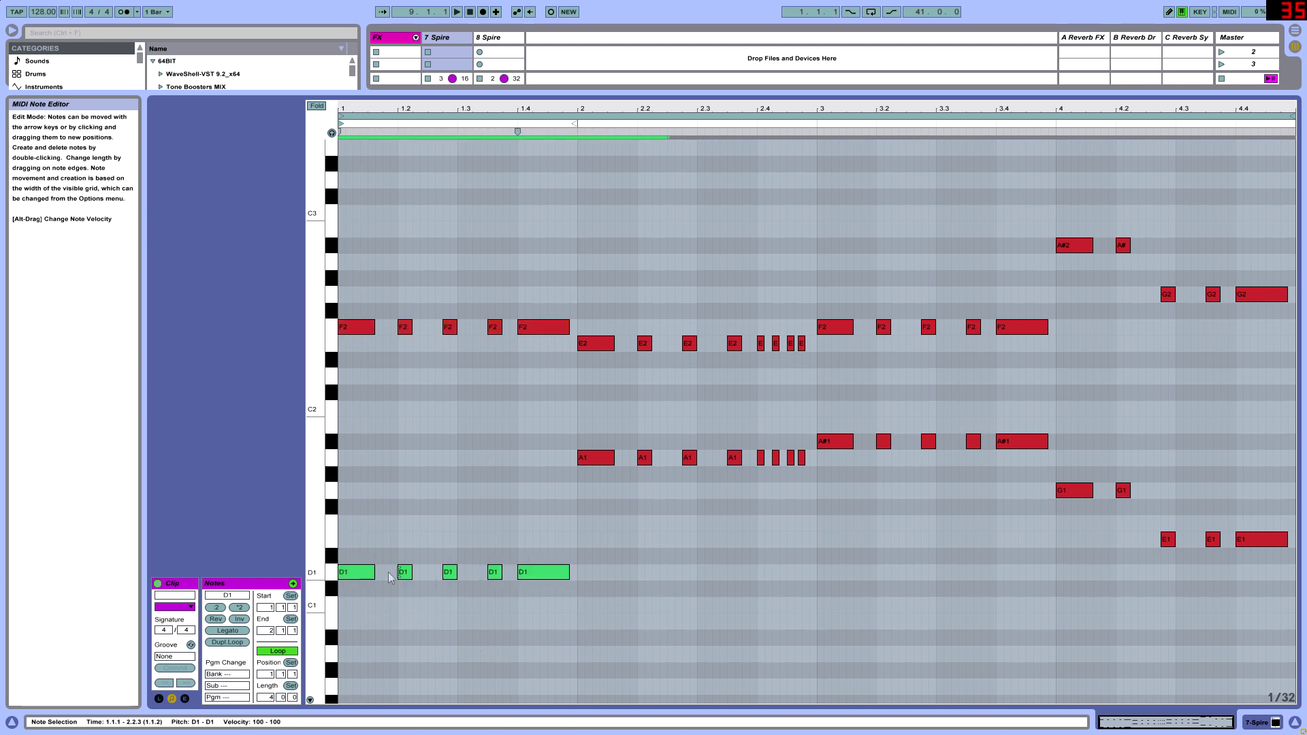
{"action": "left_click_drag", "start_coordinate": [355, 578], "coordinate": [354, 459]}
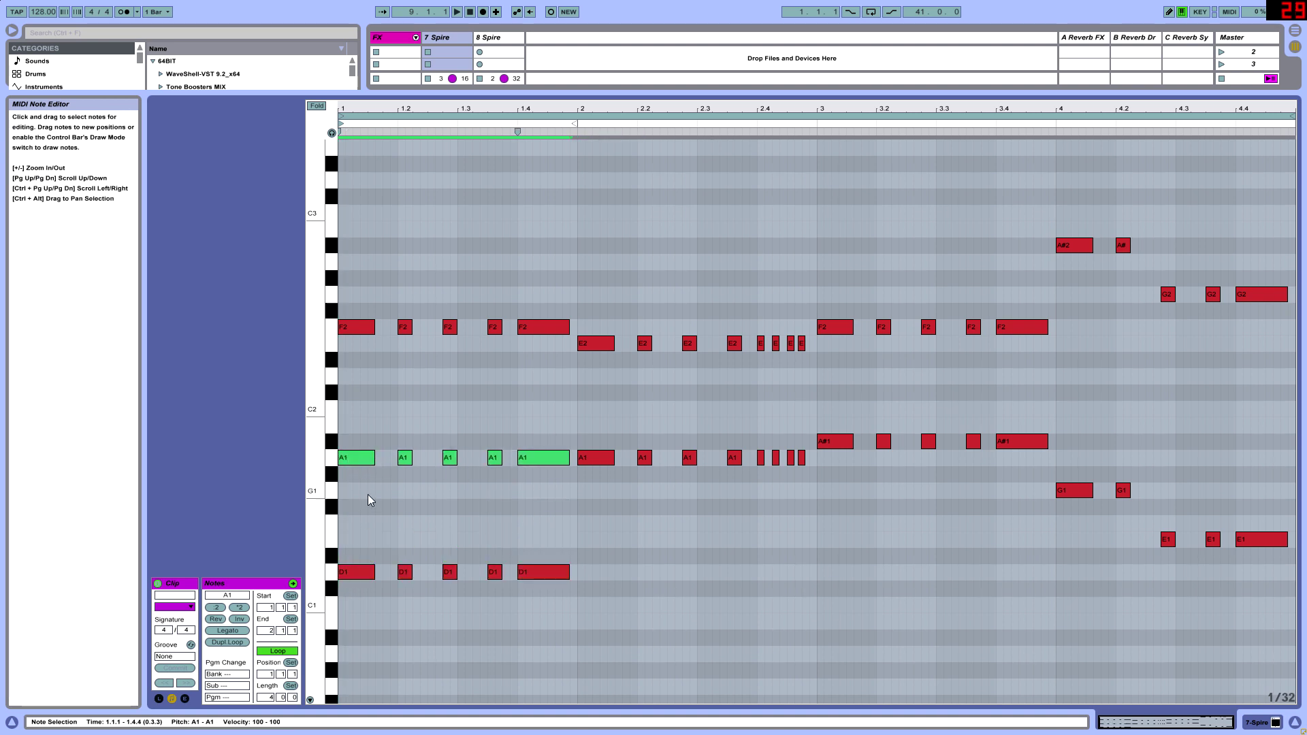
{"action": "left_click", "coordinate": [354, 577]}
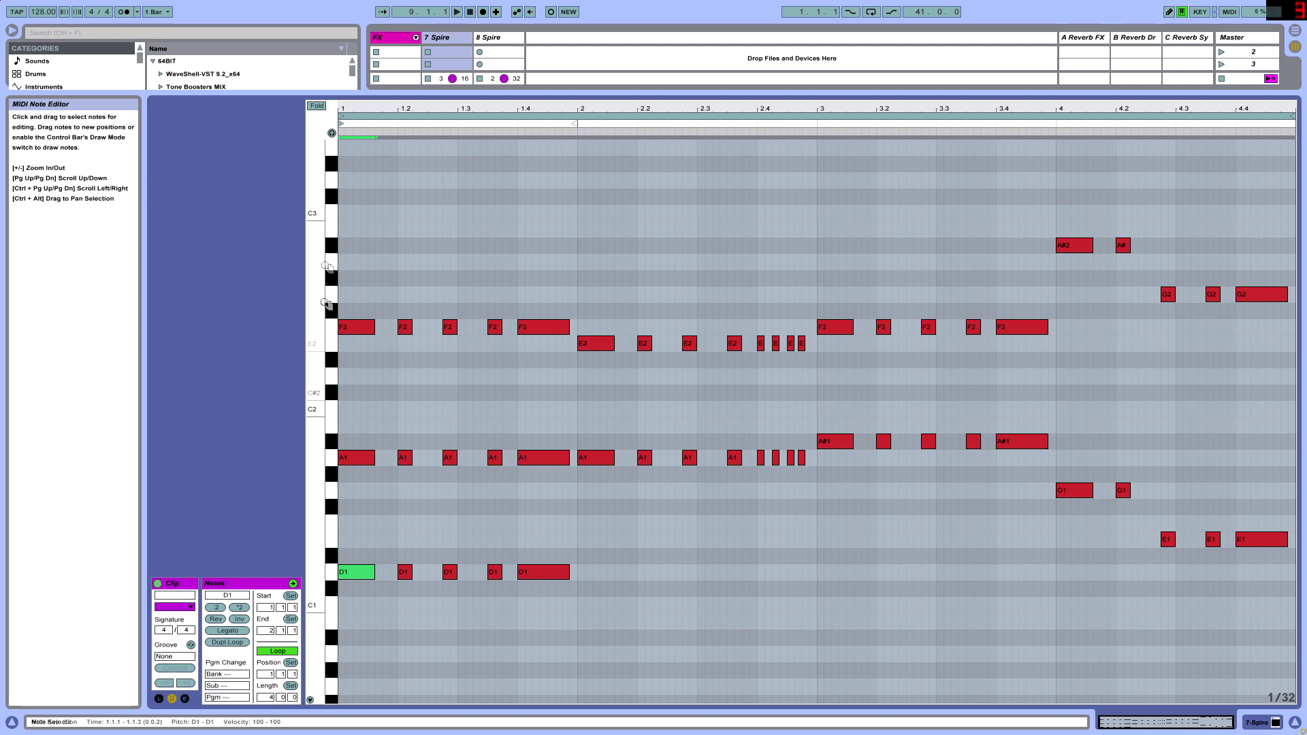
{"action": "key", "text": "space"}
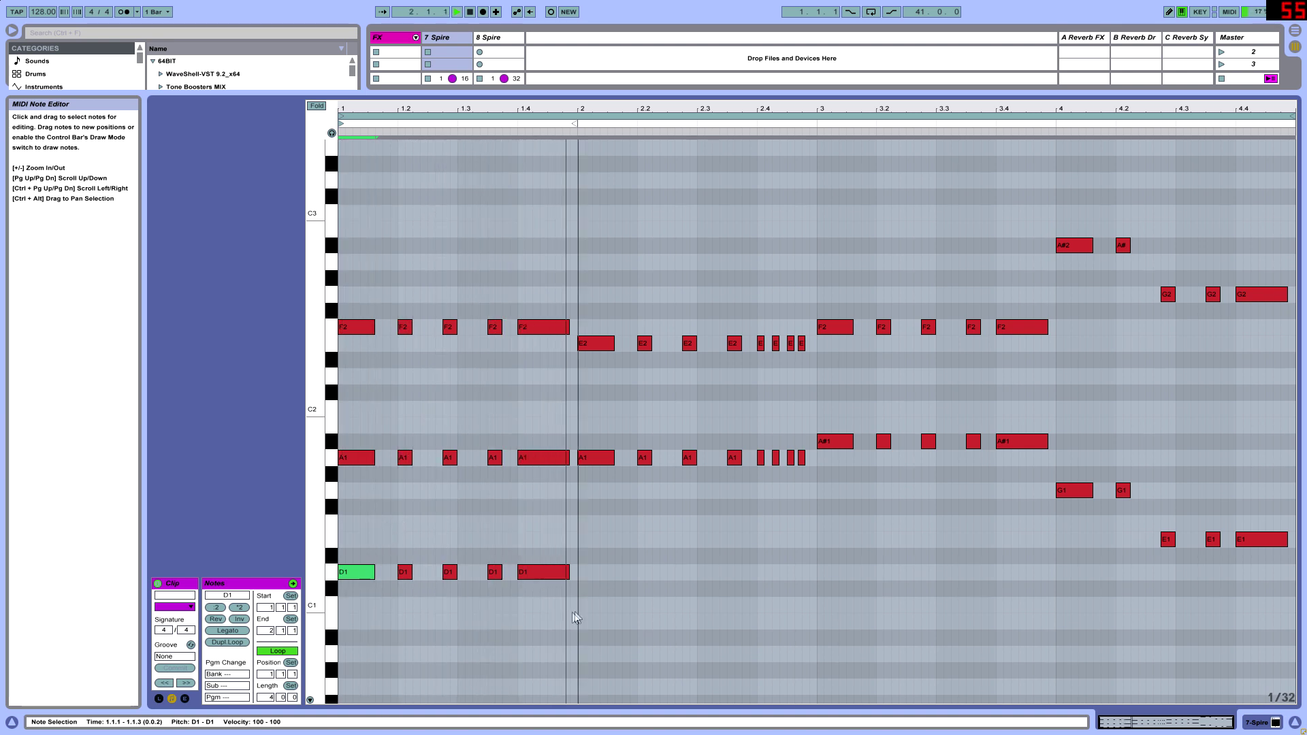
Copy the A1 notes of bar 2 and raise the copies to C3 as the third chord note
{"action": "scroll", "coordinate": [576, 617], "scroll_direction": "up", "scroll_amount": 4}
{"action": "left_click_drag", "start_coordinate": [599, 497], "coordinate": [812, 463]}
{"action": "left_click_drag", "start_coordinate": [597, 623], "coordinate": [803, 572]}
{"action": "left_click_drag", "start_coordinate": [598, 572], "coordinate": [598, 524]}
{"action": "key", "text": "shift+Up"}
Copy the A#1 notes of bar 3 and raise the copies to C3
{"action": "left_click_drag", "start_coordinate": [836, 581], "coordinate": [1018, 532]}
{"action": "left_click_drag", "start_coordinate": [832, 555], "coordinate": [832, 523]}
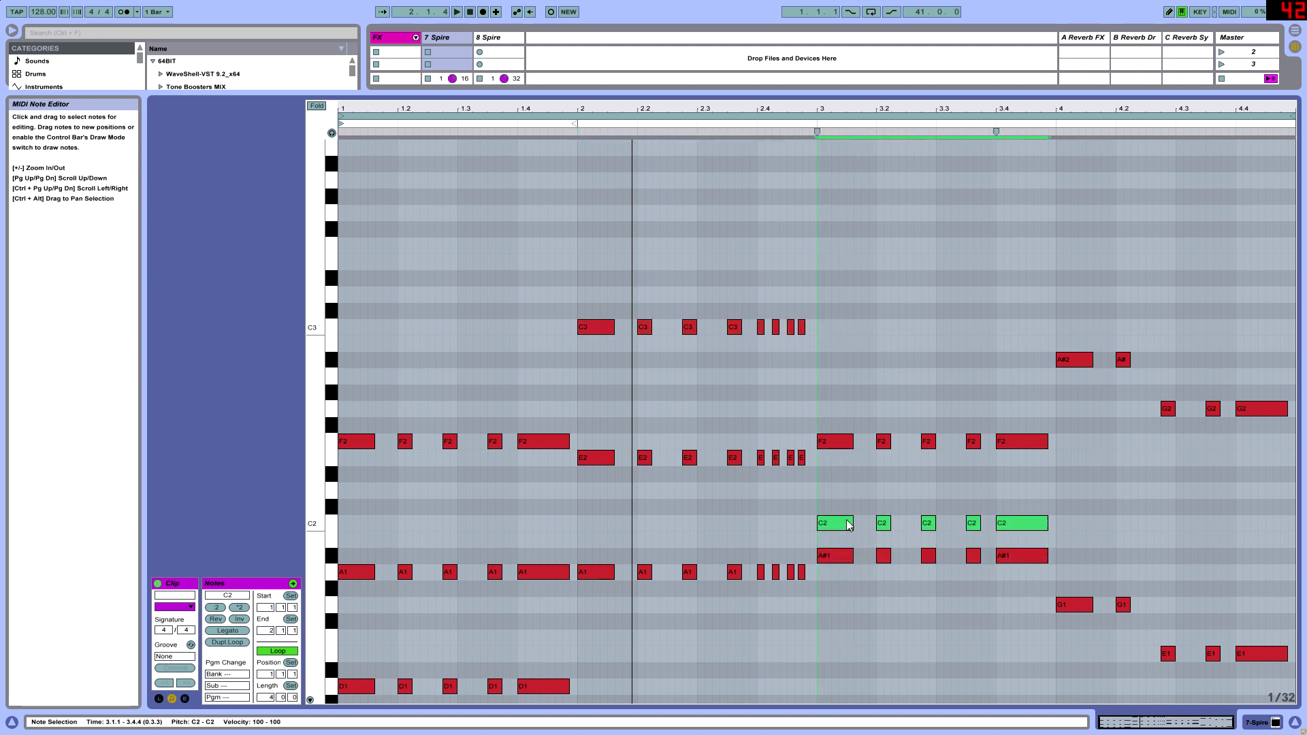
{"action": "key", "text": "shift+Up"}
In bar 4, copy the two G1 notes up to D2 and the three E1 notes up to A#1
{"action": "left_click_drag", "start_coordinate": [1083, 642], "coordinate": [1105, 561]}
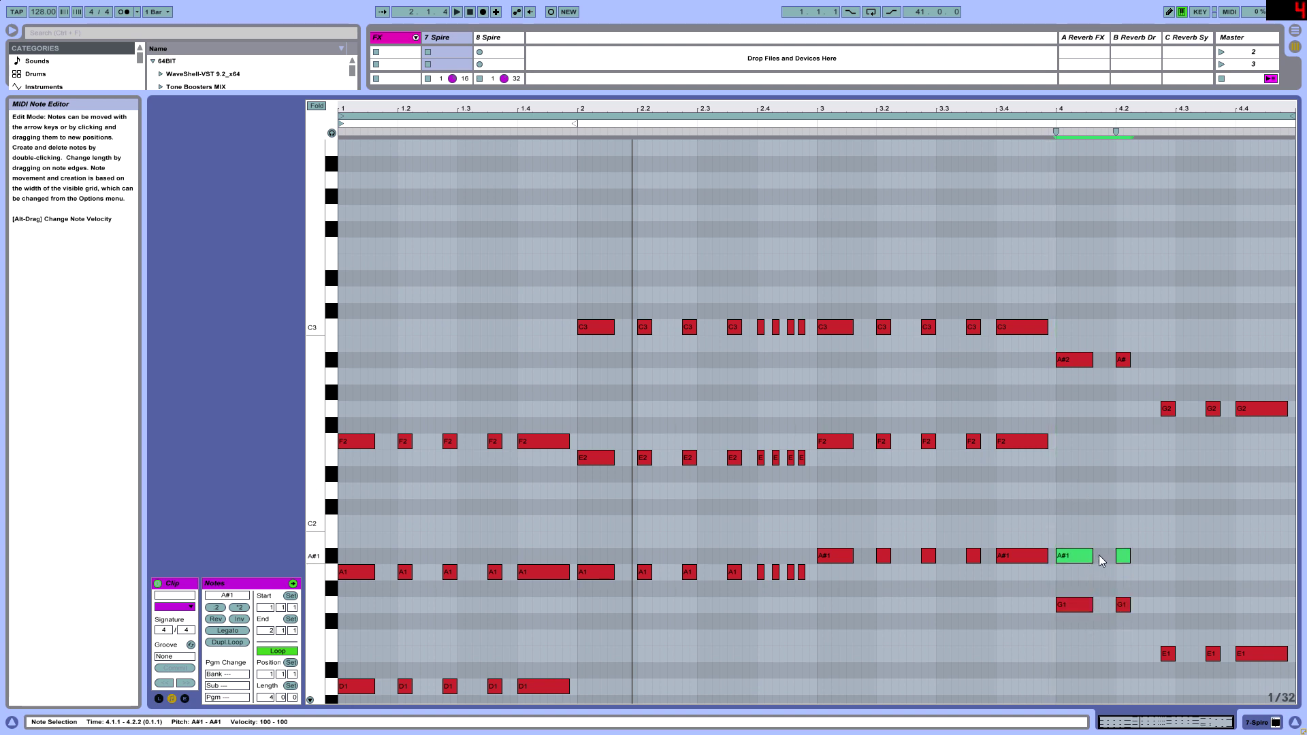
{"action": "left_click_drag", "start_coordinate": [1080, 558], "coordinate": [1083, 501]}
{"action": "left_click_drag", "start_coordinate": [1165, 669], "coordinate": [1250, 653]}
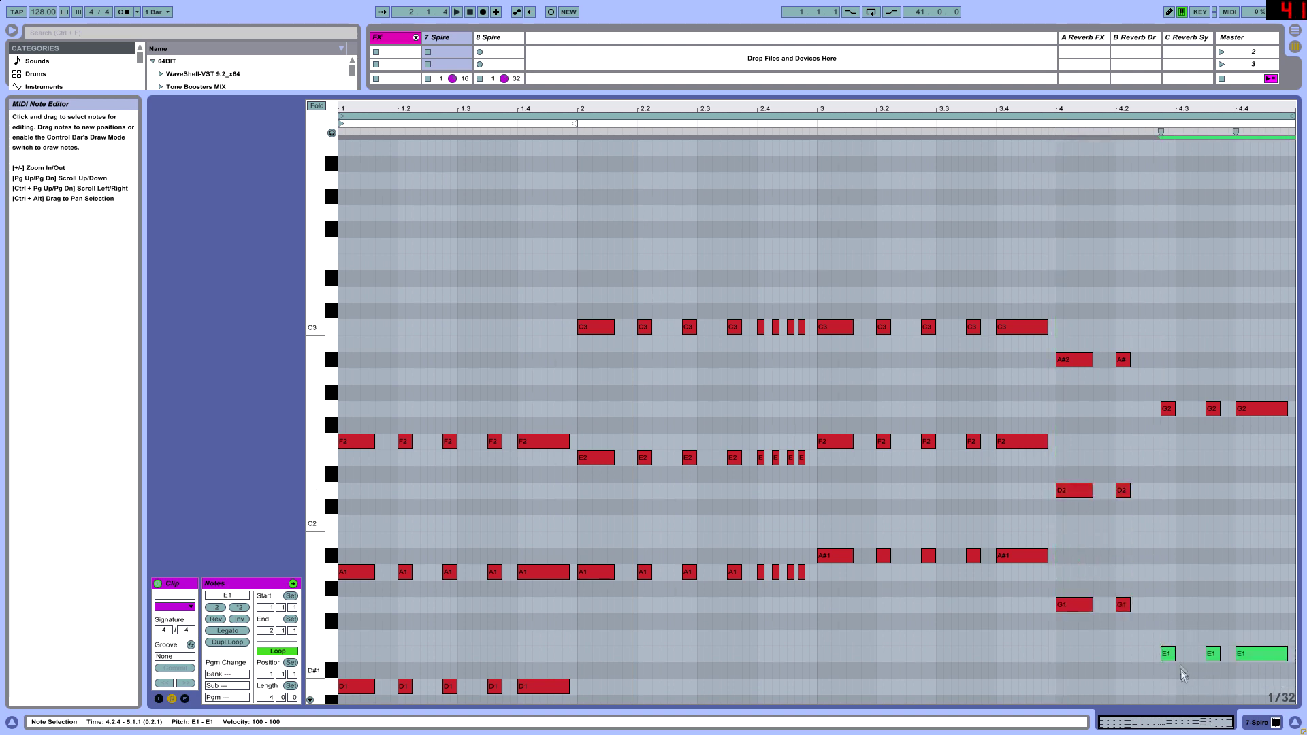
{"action": "left_click_drag", "start_coordinate": [1172, 657], "coordinate": [1172, 559]}
Play both clips and lower the 7 Spire track's volume to about -6.2 dB
{"action": "key", "text": "space"}
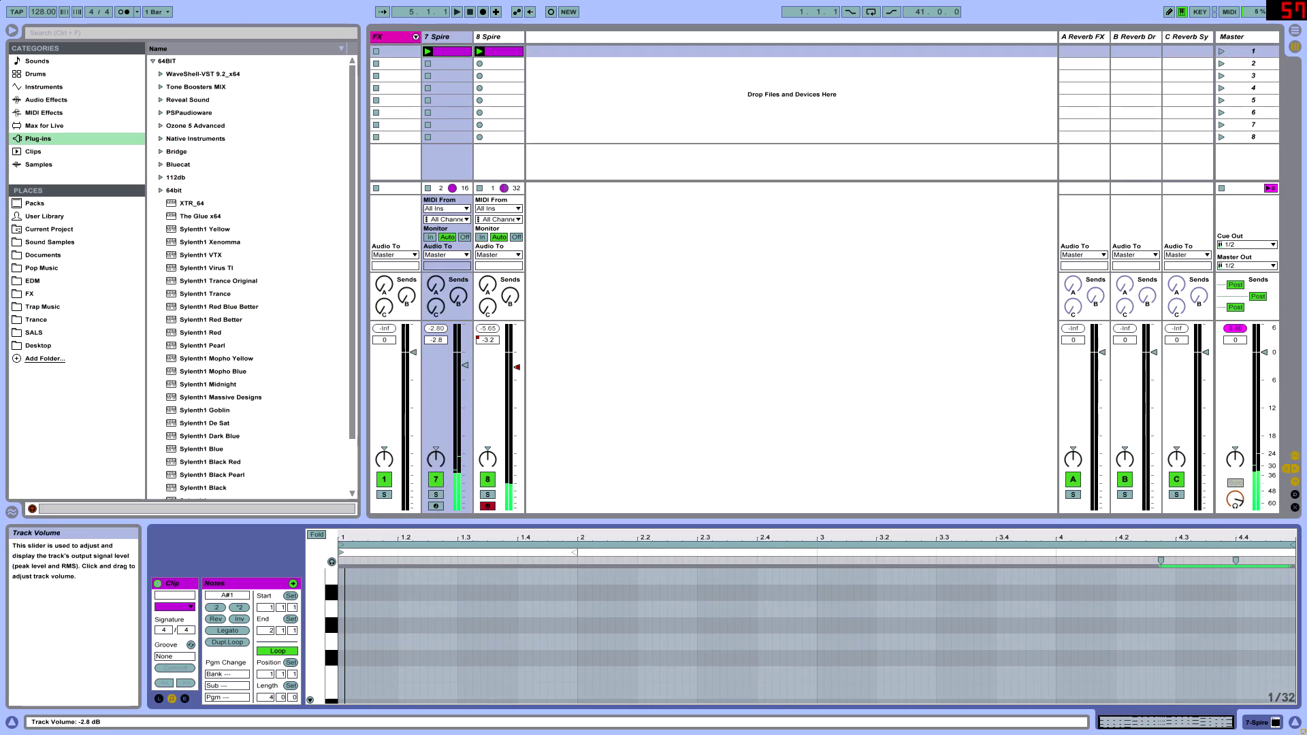
{"action": "left_click_drag", "start_coordinate": [465, 366], "coordinate": [466, 381]}
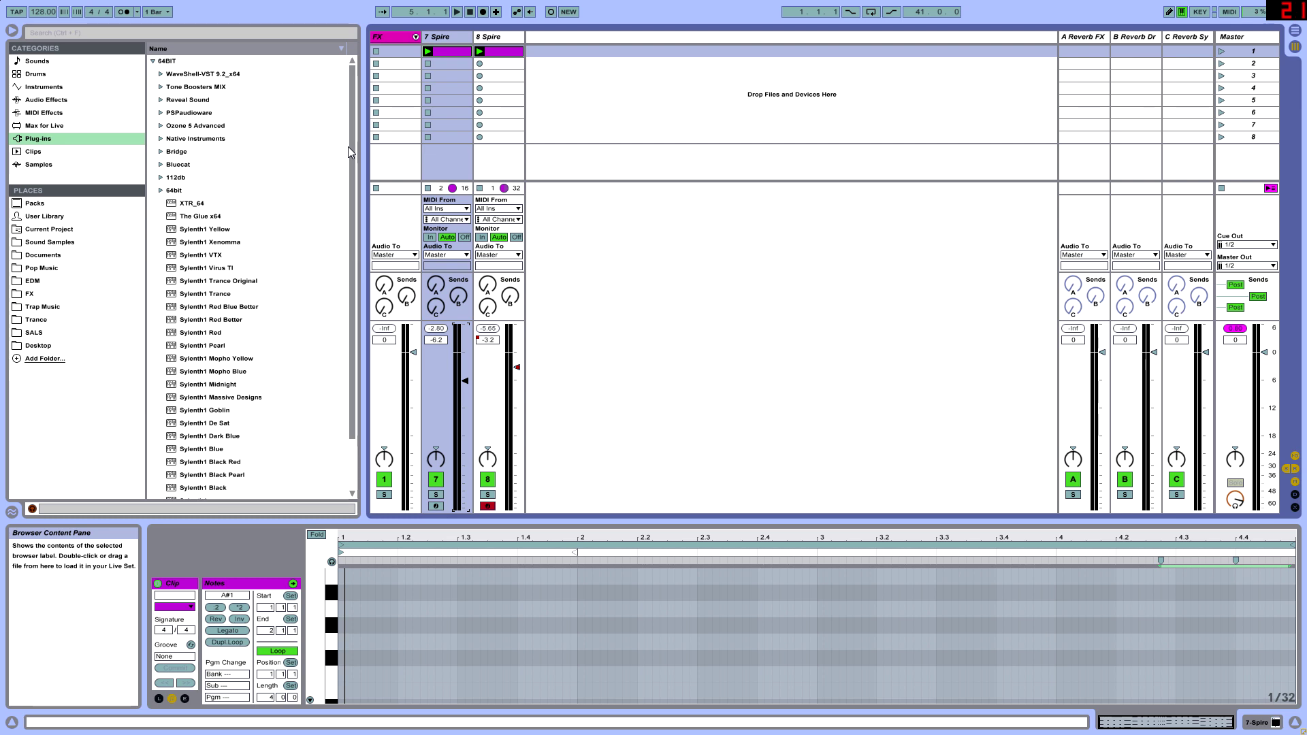
Reopen the 7 Spire clip in an enlarged editor, review its chord notes while listening, and stop playback
{"action": "double_click", "coordinate": [453, 51]}
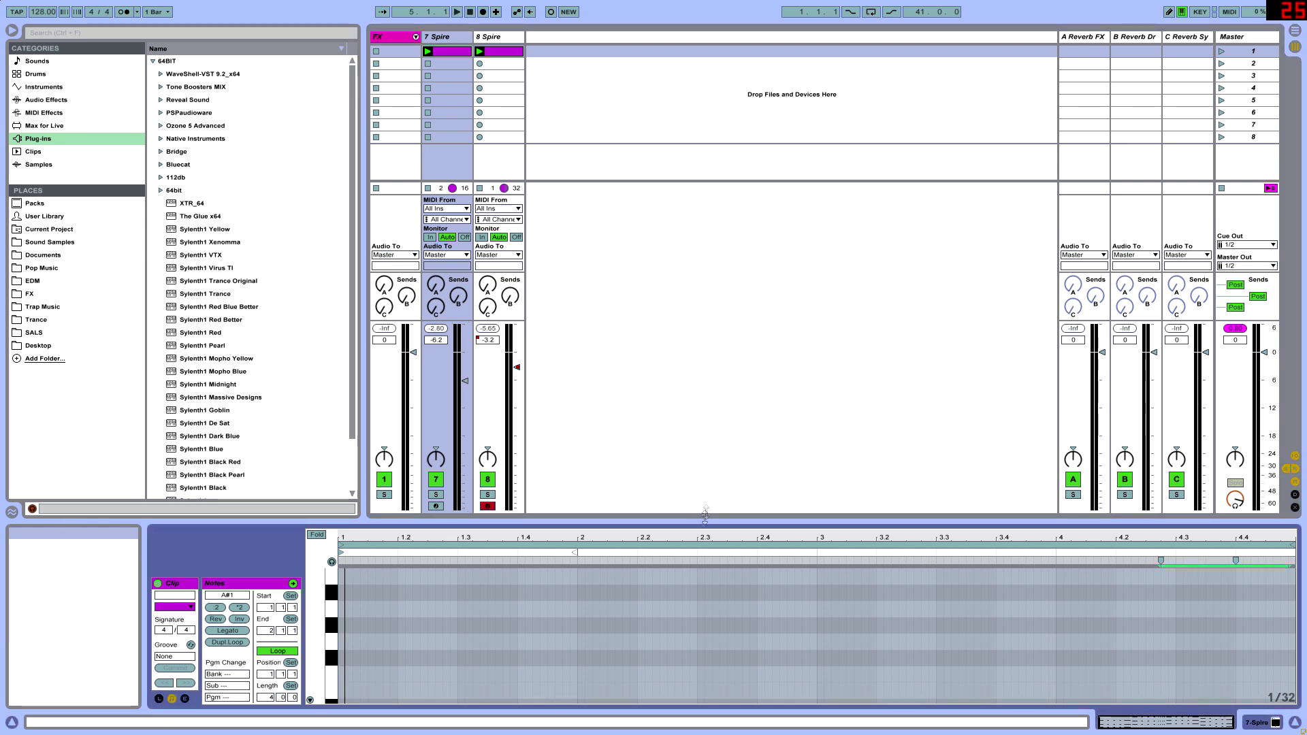
{"action": "left_click_drag", "start_coordinate": [703, 521], "coordinate": [688, 179]}
{"action": "scroll", "coordinate": [511, 463], "scroll_direction": "down", "scroll_amount": 8}
{"action": "scroll", "coordinate": [1083, 436], "scroll_direction": "up", "scroll_amount": 1}
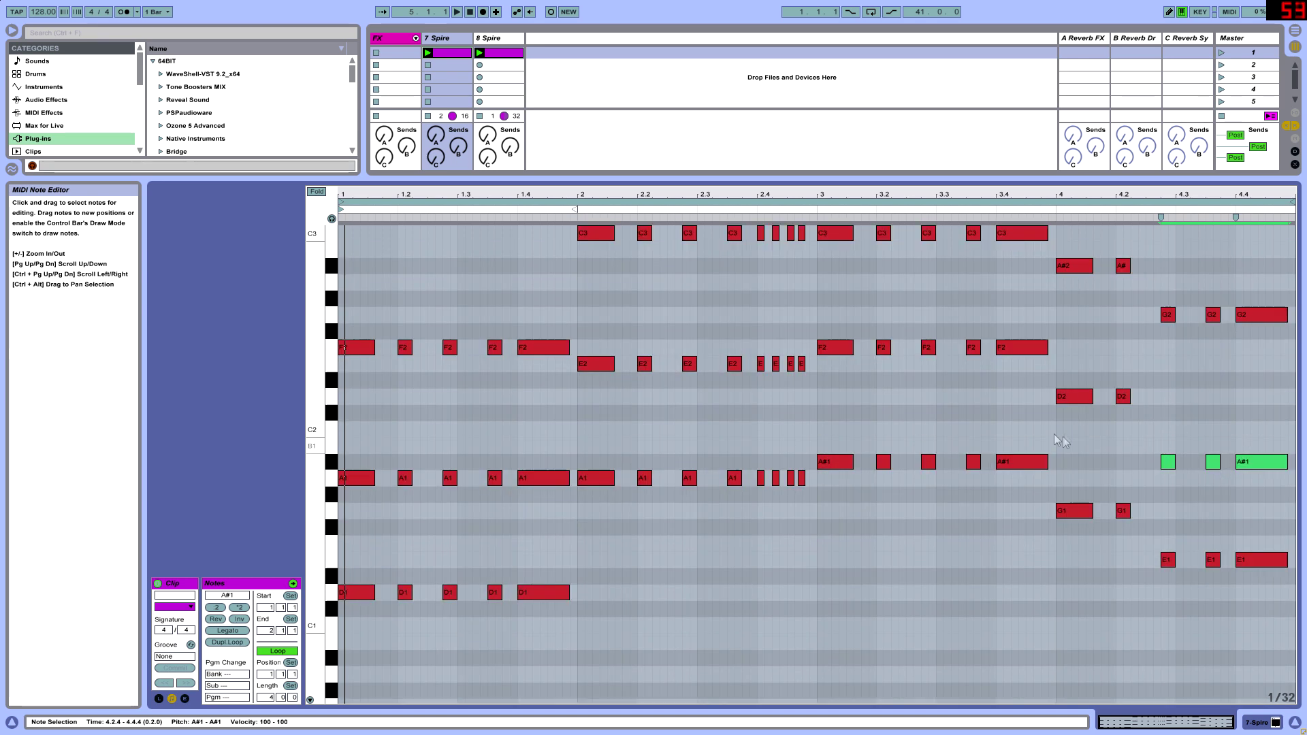
{"action": "left_click_drag", "start_coordinate": [534, 542], "coordinate": [354, 473]}
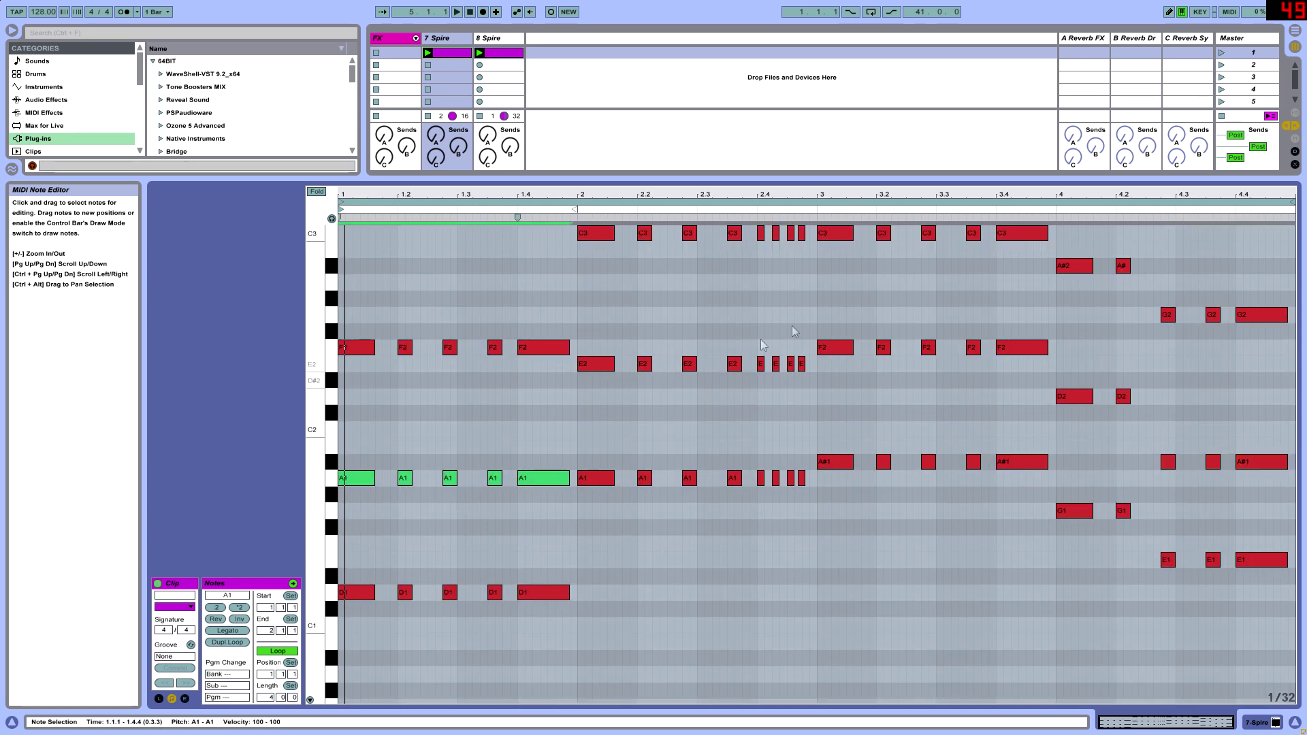
{"action": "left_click", "coordinate": [355, 308]}
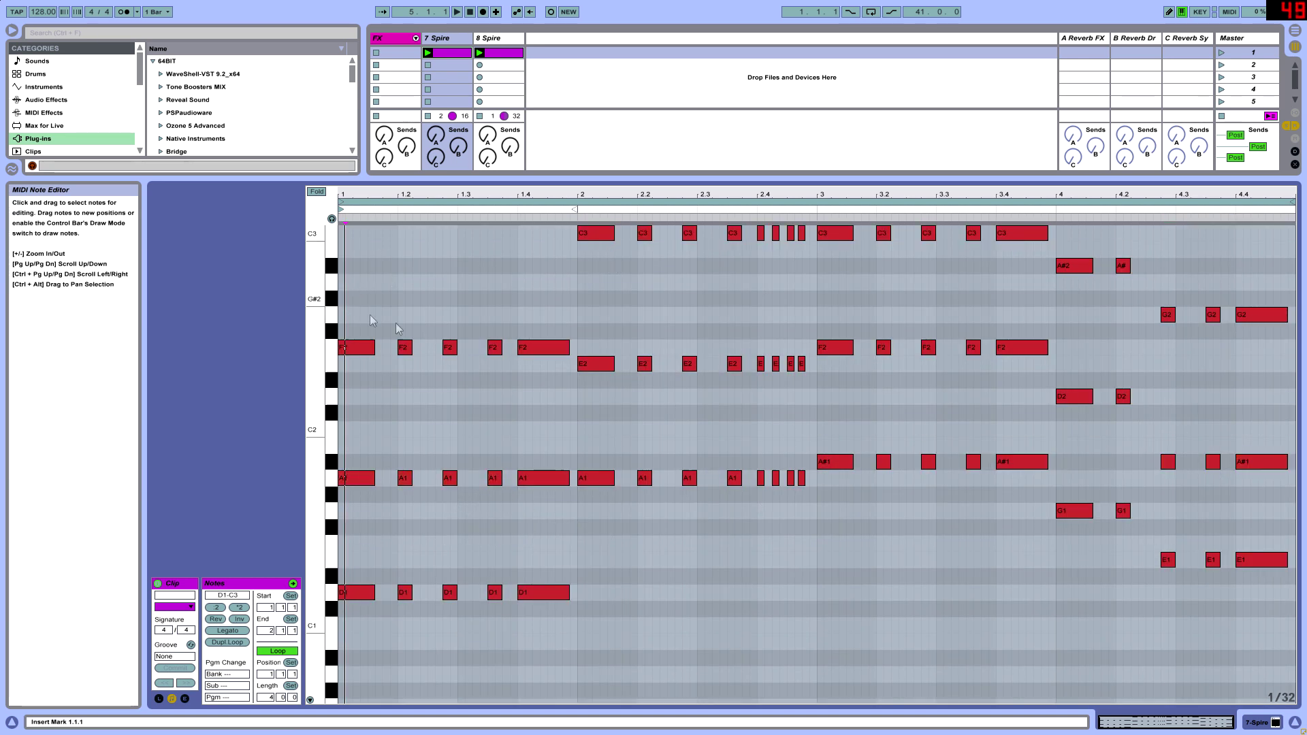
{"action": "scroll", "coordinate": [660, 385], "scroll_direction": "up", "scroll_amount": 2}
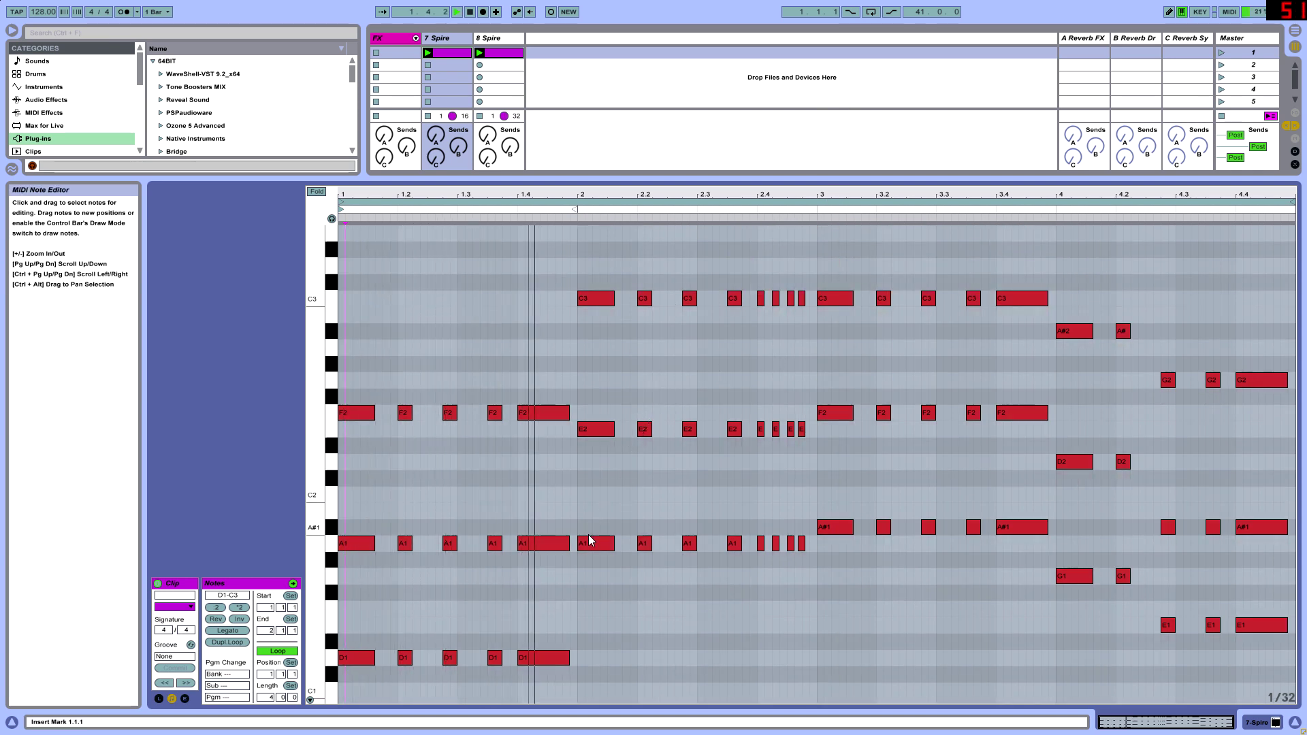
{"action": "key", "text": "space"}
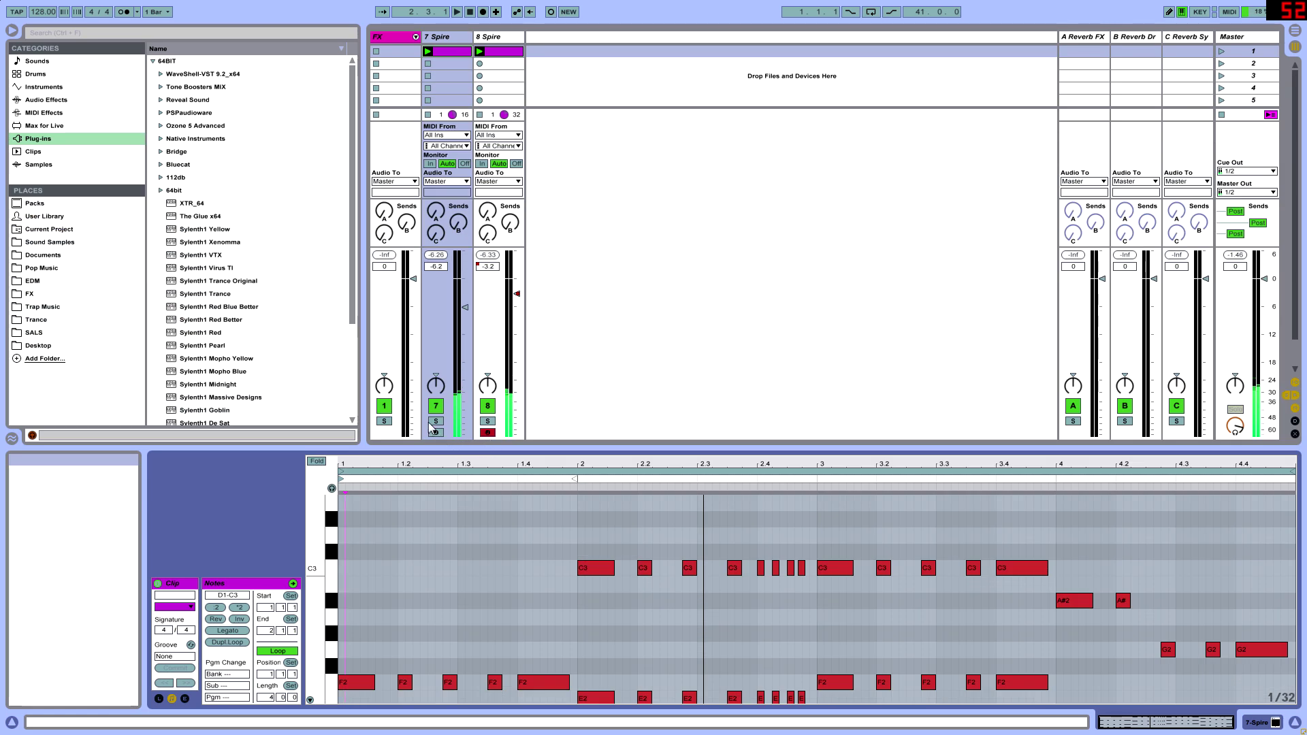
Solo the 7 Spire track, play its chords, and shrink the note editor to reveal the mixer
{"action": "left_click", "coordinate": [435, 421]}
{"action": "key", "text": "space"}
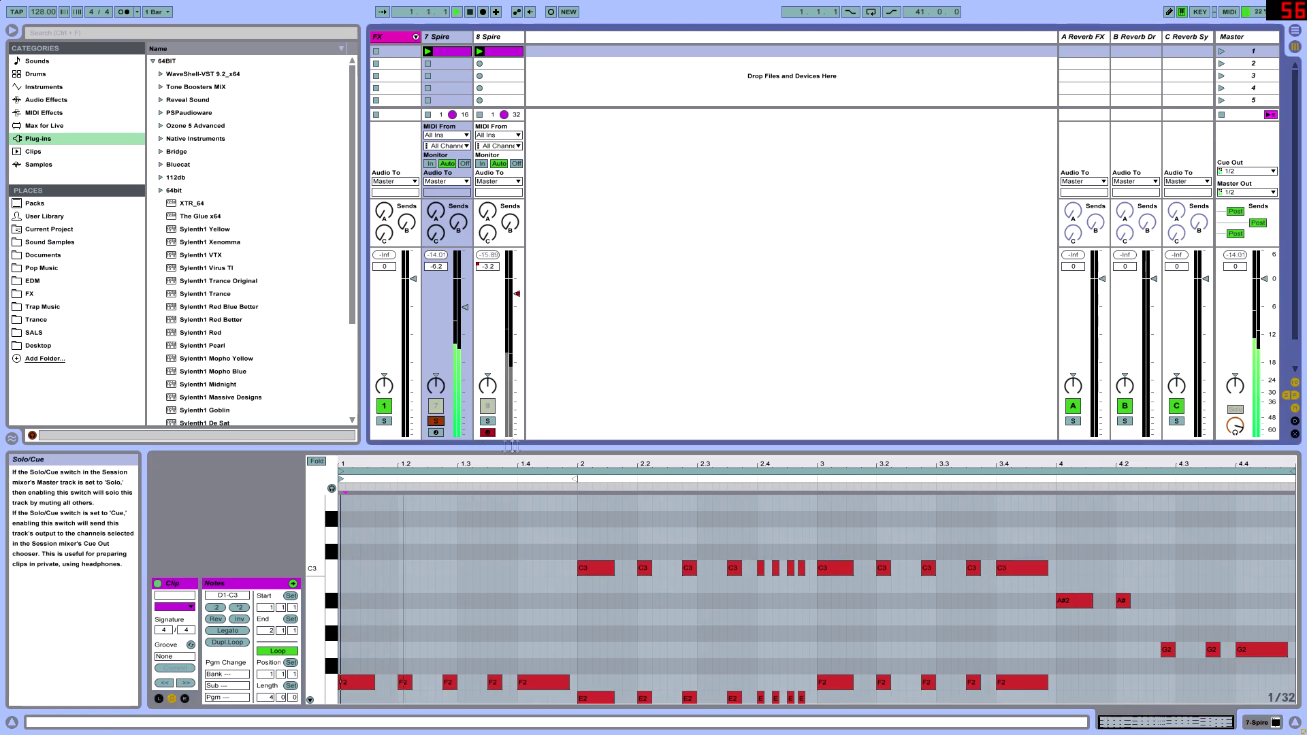
{"action": "left_click_drag", "start_coordinate": [544, 447], "coordinate": [503, 217]}
{"action": "left_click_drag", "start_coordinate": [564, 524], "coordinate": [546, 485]}
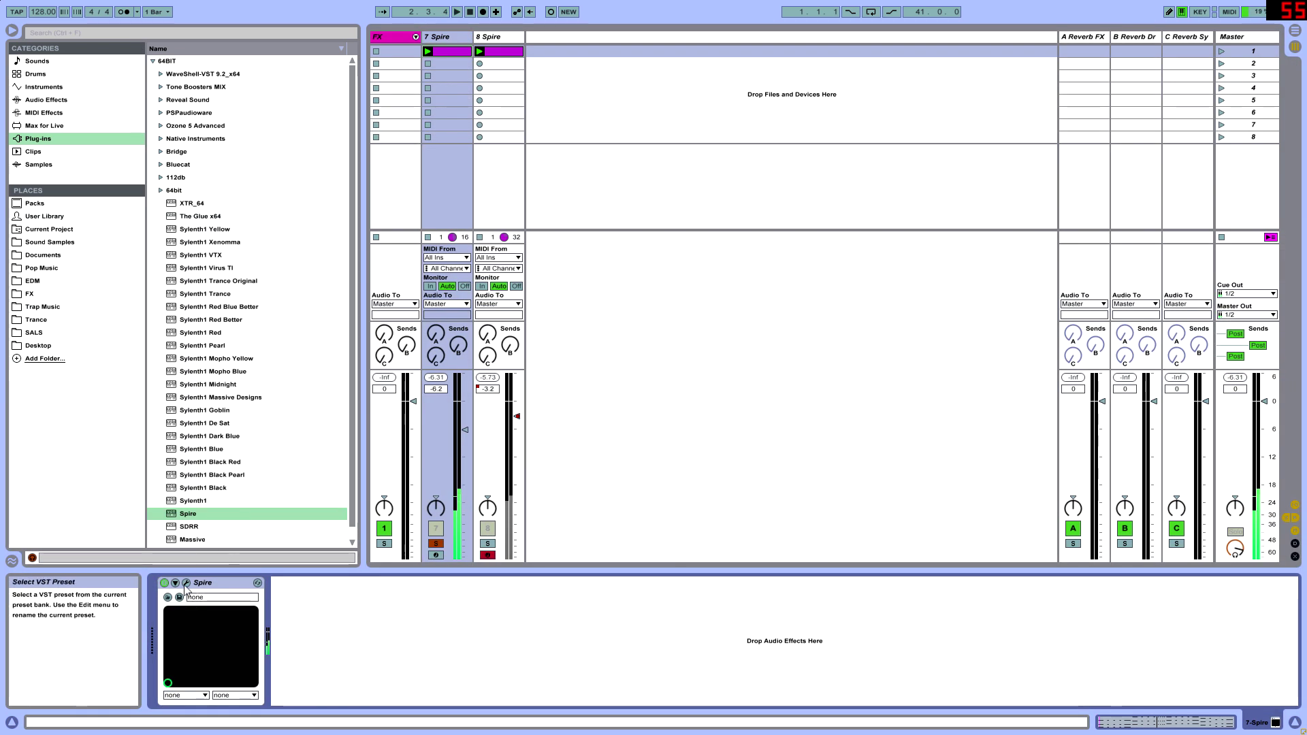
Set the number of voices to 08 in the 7 Spire track's synth and close its window
{"action": "left_click", "coordinate": [186, 583]}
{"action": "left_click", "coordinate": [911, 320]}
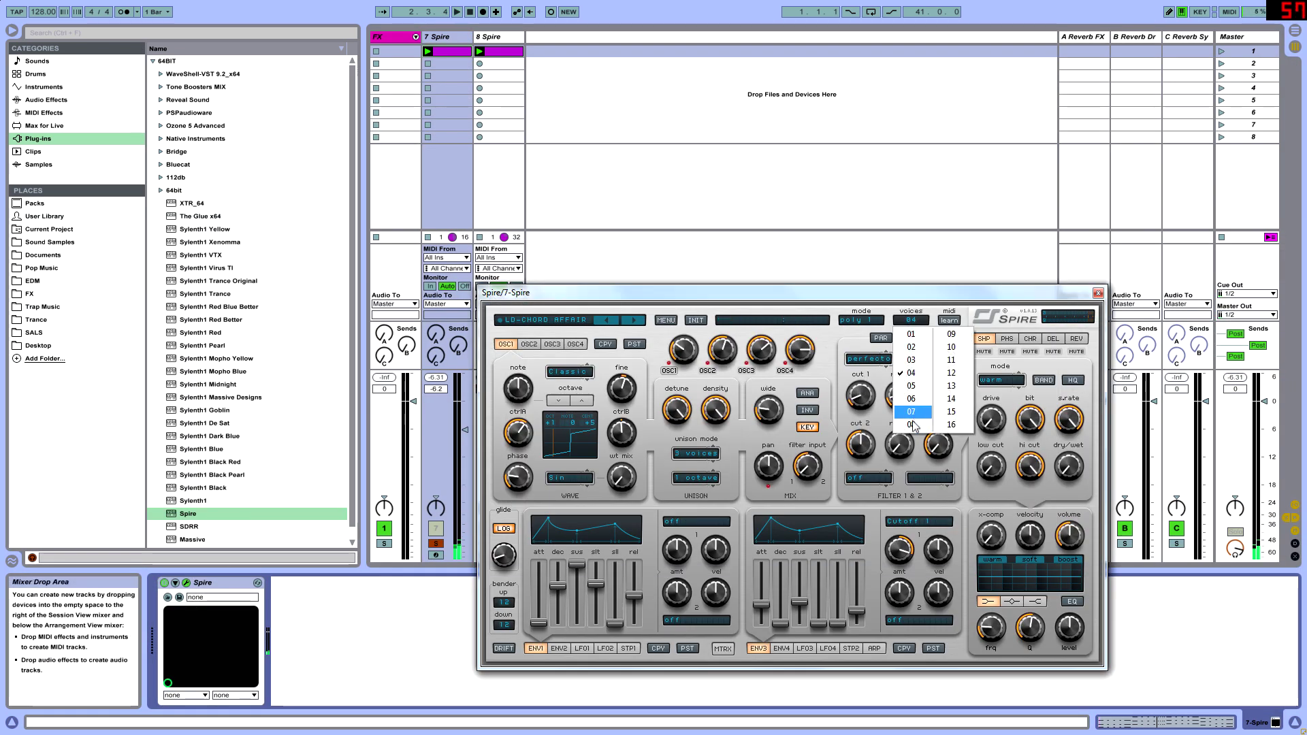
{"action": "left_click", "coordinate": [911, 424]}
{"action": "left_click", "coordinate": [1098, 293]}
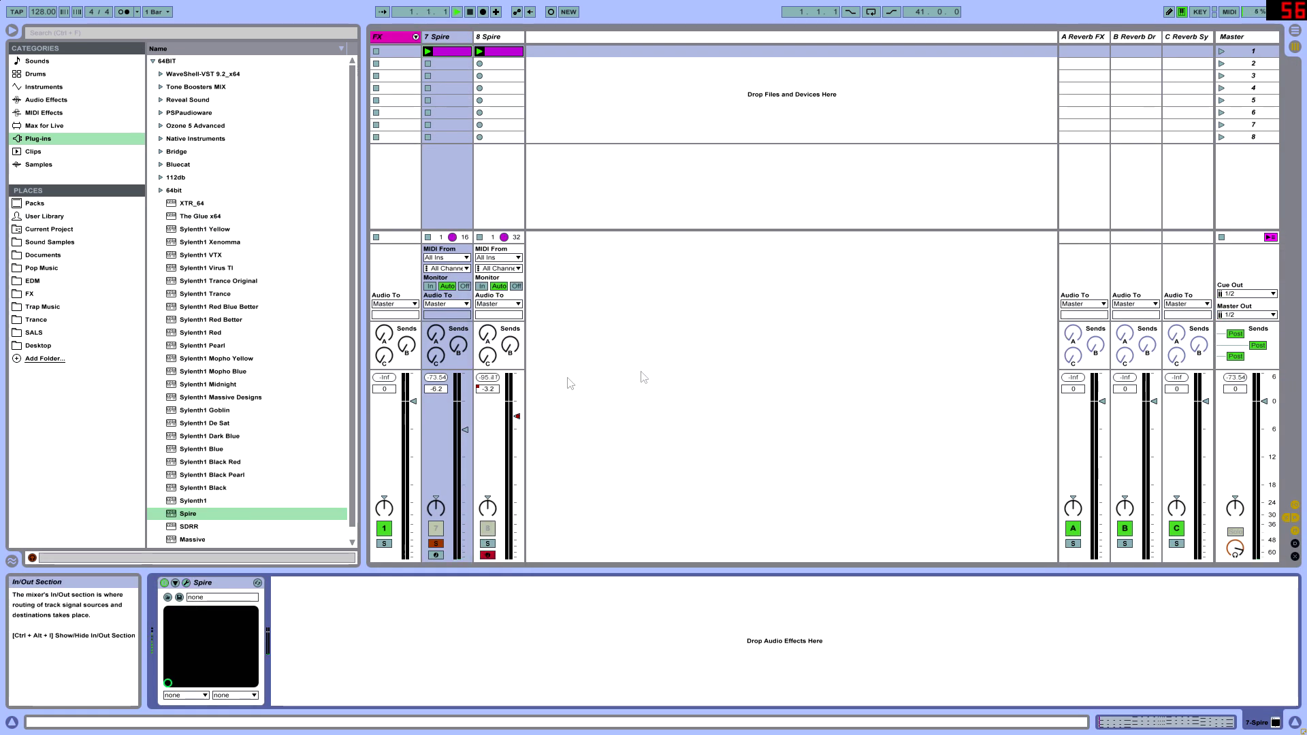
{"action": "key", "text": "Tab"}
{"action": "key", "text": "Tab"}
{"action": "left_click", "coordinate": [493, 39]}
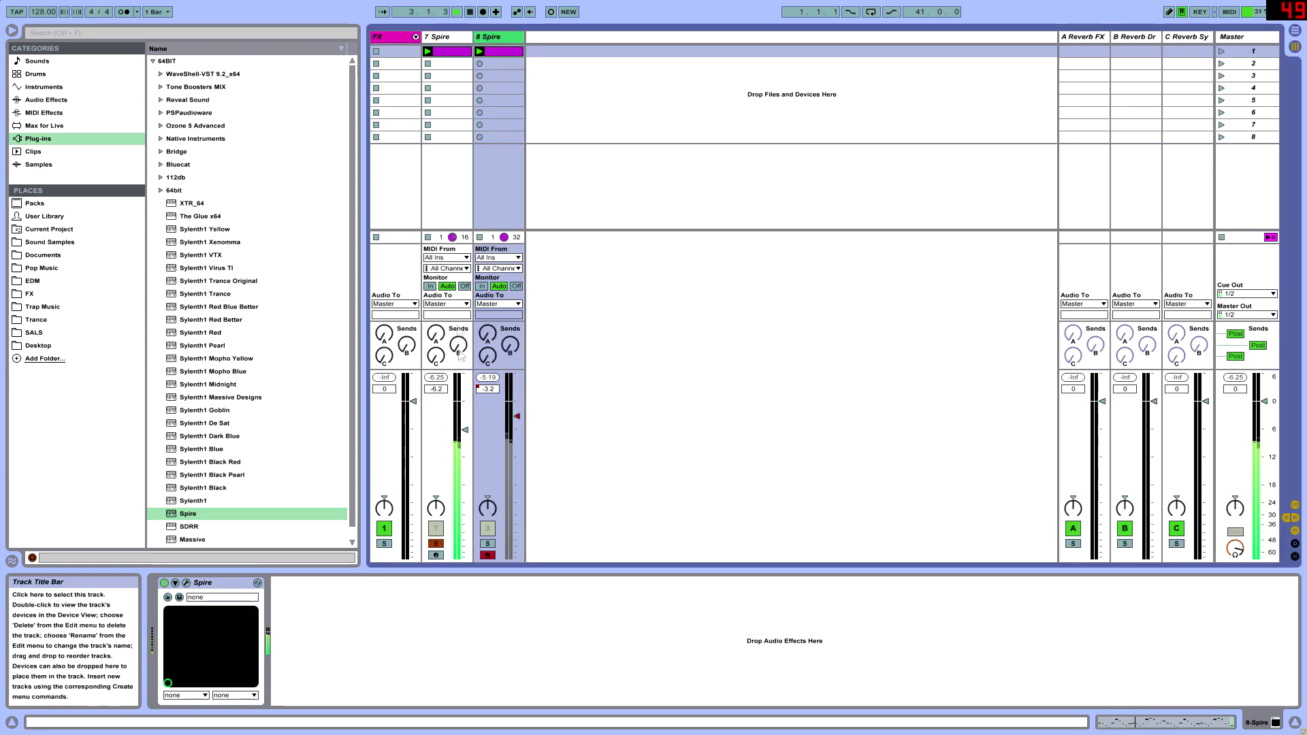
{"action": "key", "text": "Tab"}
{"action": "key", "text": "Tab"}
Reopen the 7 Spire clip, raise the C3 notes of bar 3 to D3, listen, and stop playback
{"action": "double_click", "coordinate": [446, 52]}
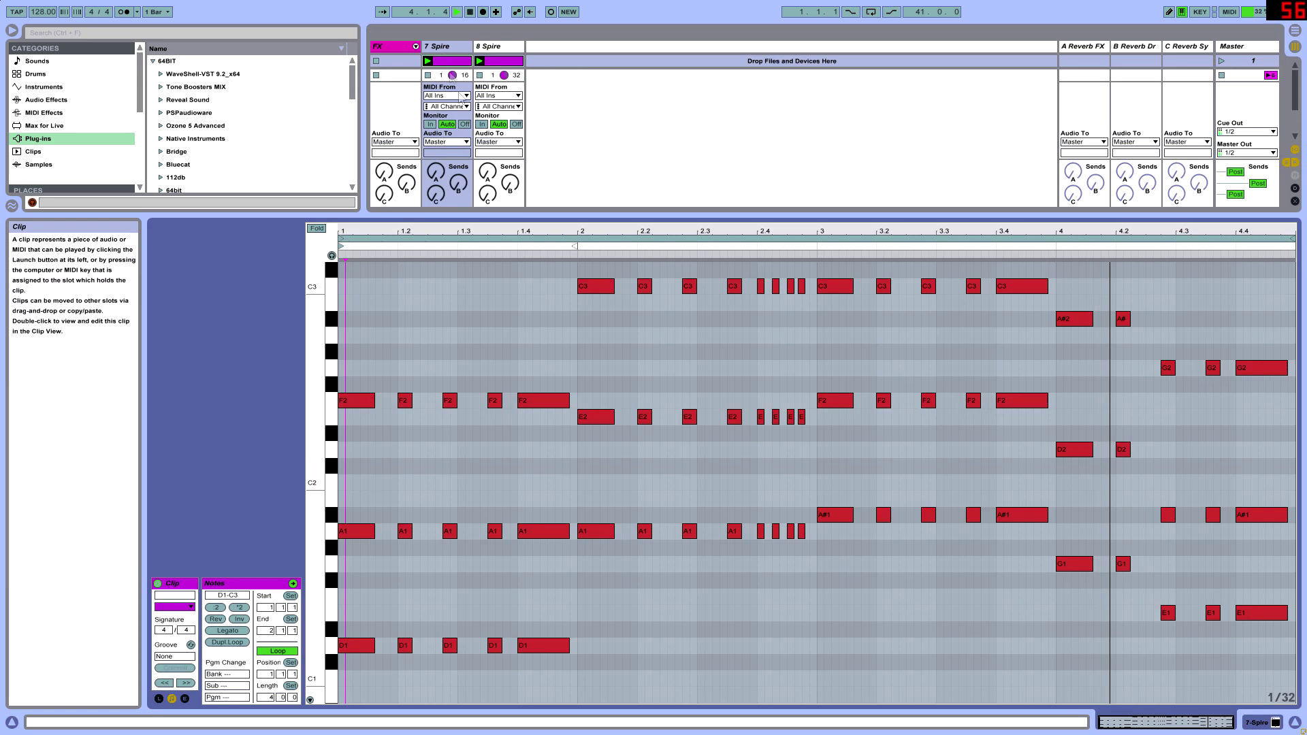
{"action": "scroll", "coordinate": [819, 349], "scroll_direction": "up", "scroll_amount": 1}
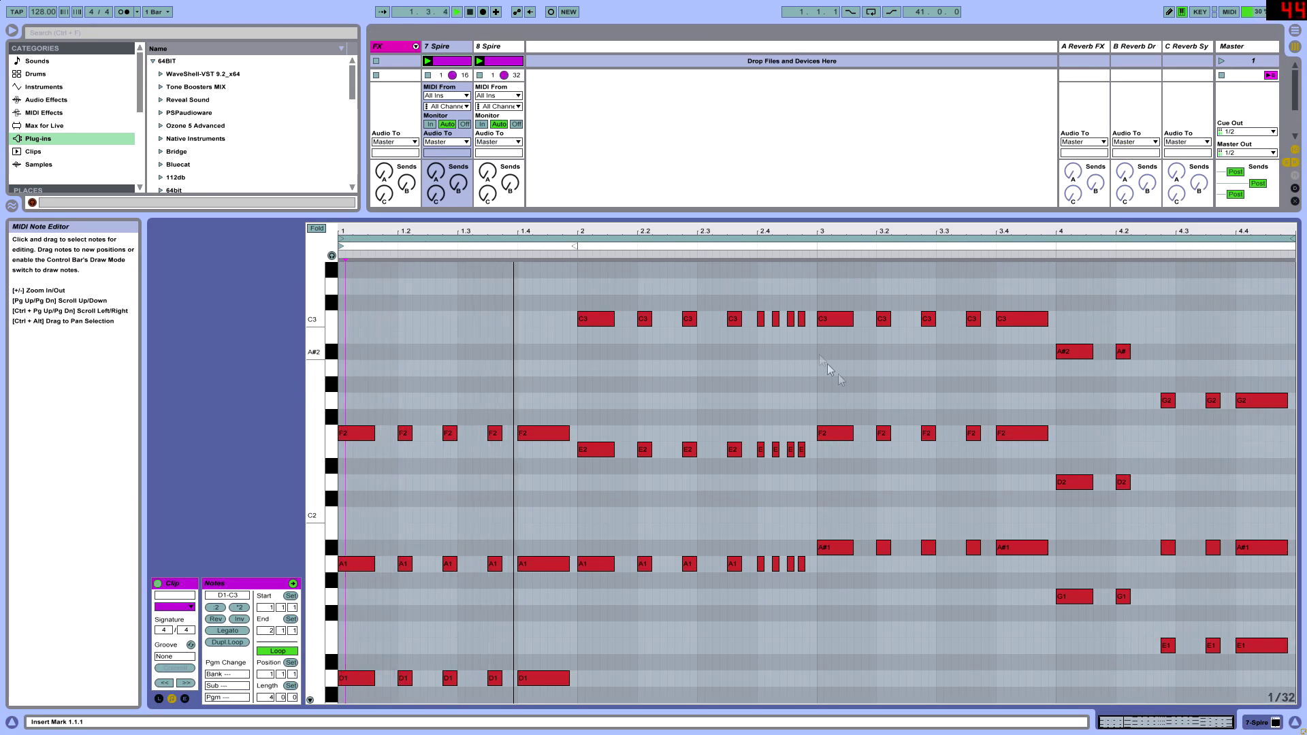
{"action": "left_click_drag", "start_coordinate": [840, 356], "coordinate": [1045, 326]}
{"action": "key", "text": "Up"}
{"action": "key", "text": "Up"}
{"action": "scroll", "coordinate": [1049, 358], "scroll_direction": "up", "scroll_amount": 2}
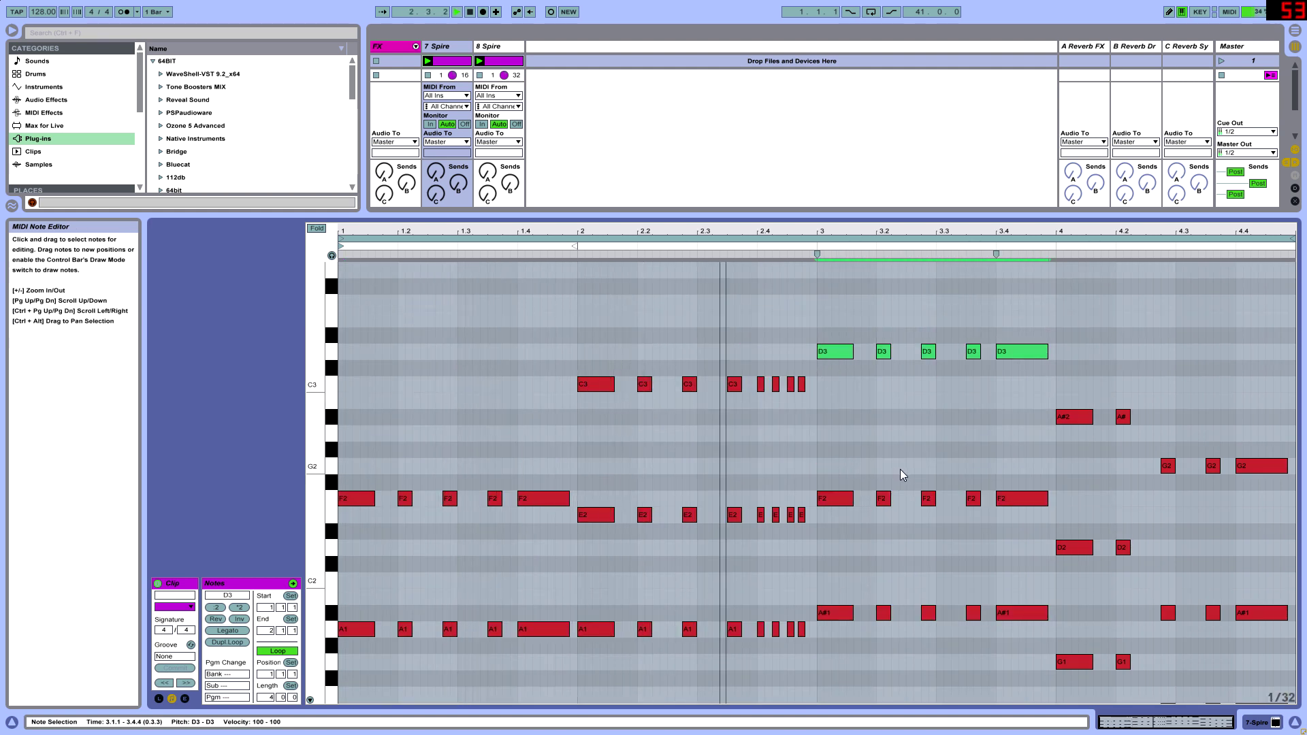
{"action": "scroll", "coordinate": [953, 444], "scroll_direction": "down", "scroll_amount": 2}
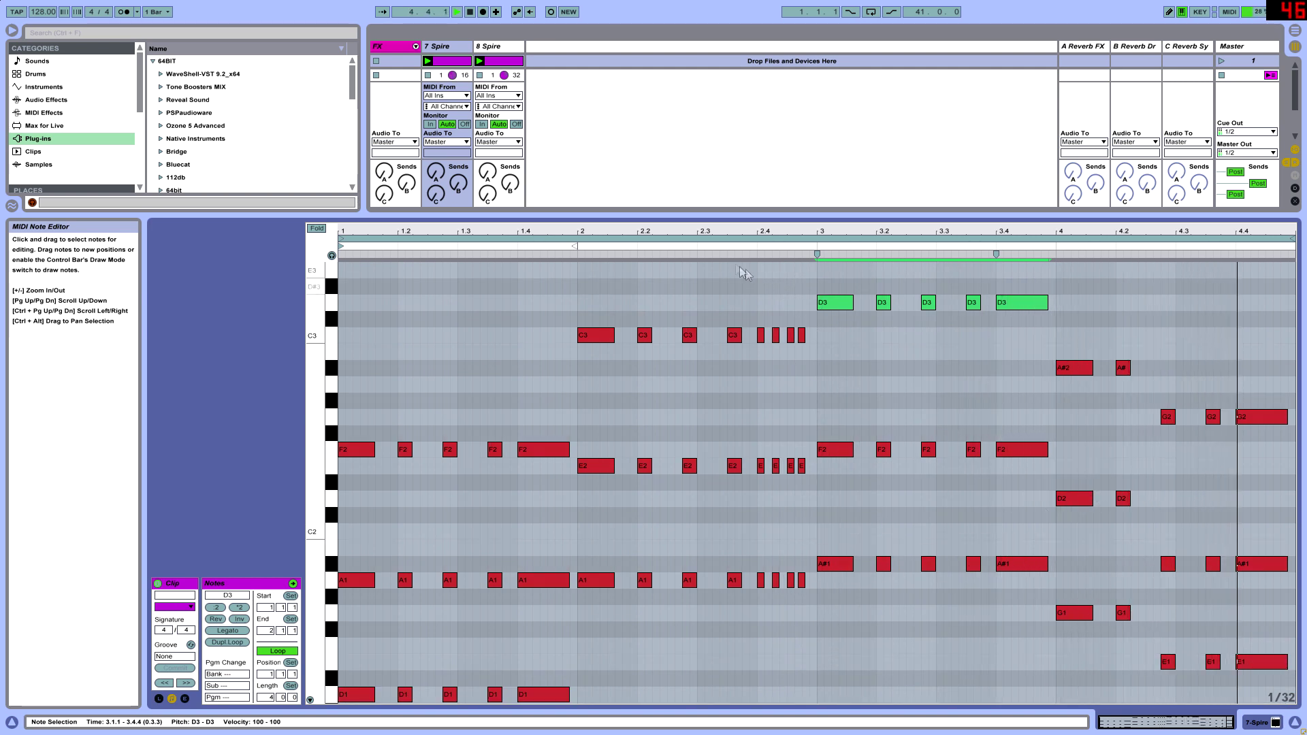
{"action": "key", "text": "space"}
Open the synth on the 7 Spire track and look through the settings of oscillators 2, 3 and 4
{"action": "left_click_drag", "start_coordinate": [711, 216], "coordinate": [634, 654]}
{"action": "double_click", "coordinate": [436, 46]}
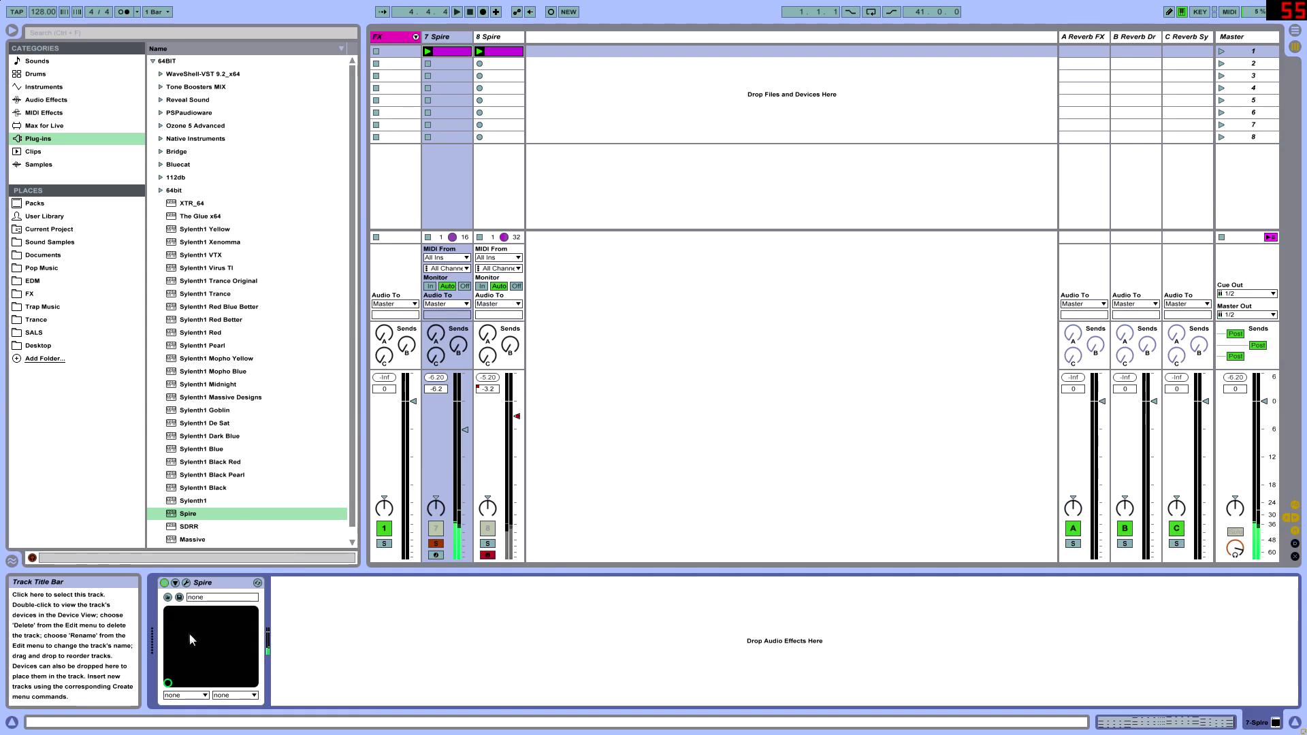
{"action": "left_click", "coordinate": [186, 584]}
{"action": "left_click", "coordinate": [530, 344]}
{"action": "left_click", "coordinate": [557, 344]}
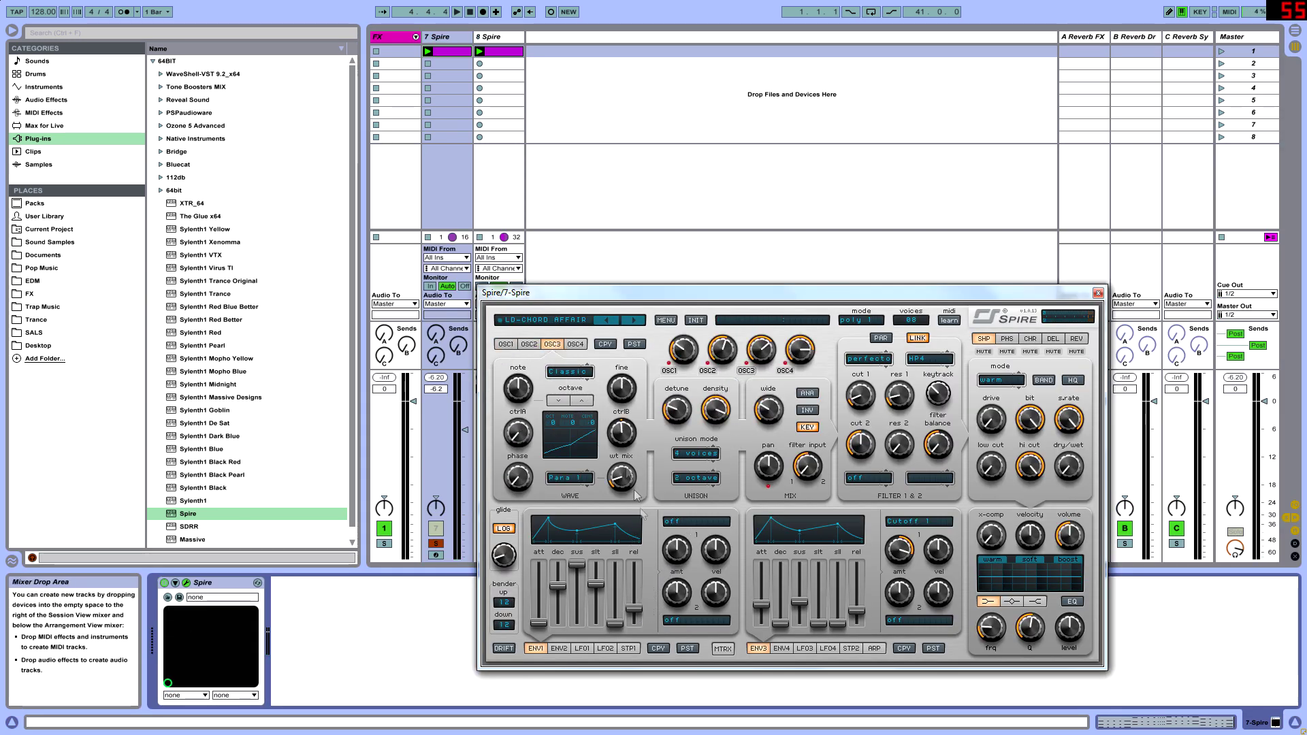
{"action": "left_click", "coordinate": [576, 345]}
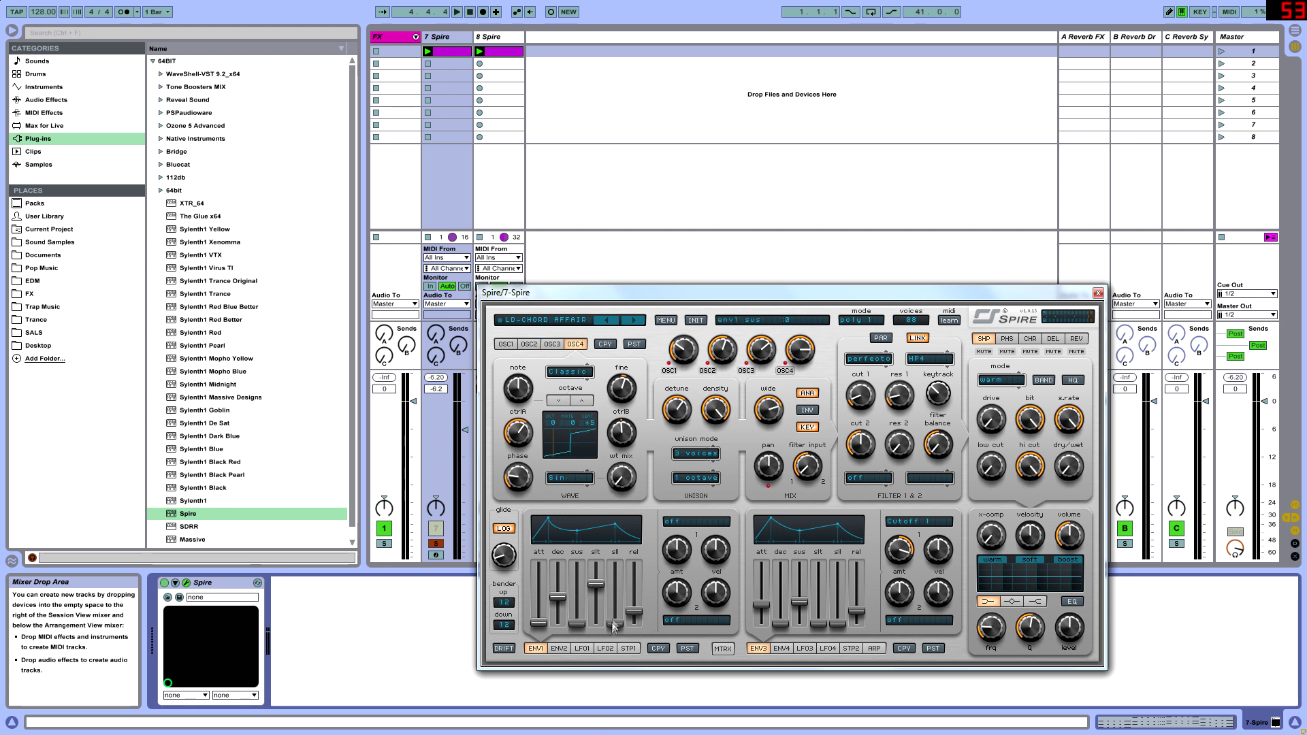
Adjust envelope 1 on the 7 Spire track's synth, shape its EQ while the chords play, and close its window
{"action": "left_click_drag", "start_coordinate": [559, 598], "coordinate": [564, 584]}
{"action": "left_click", "coordinate": [505, 345]}
{"action": "key", "text": "space"}
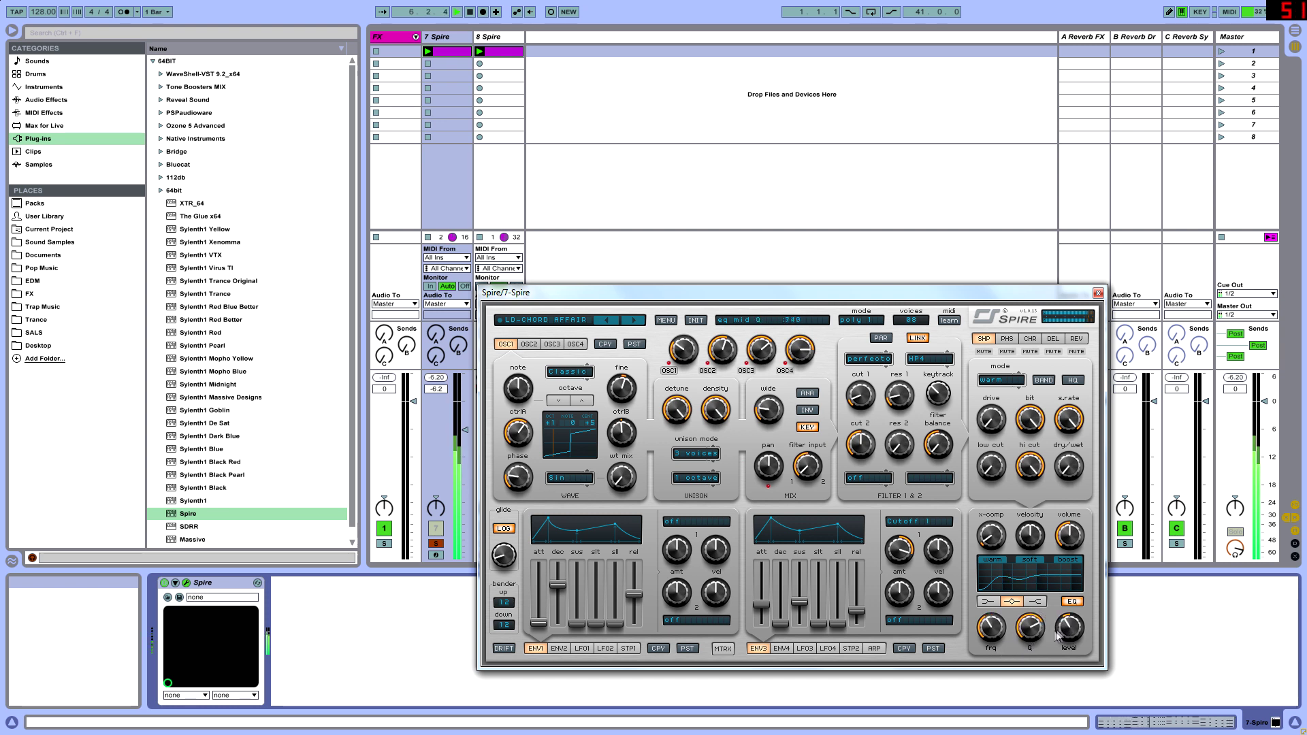
{"action": "left_click_drag", "start_coordinate": [1005, 540], "coordinate": [1001, 544]}
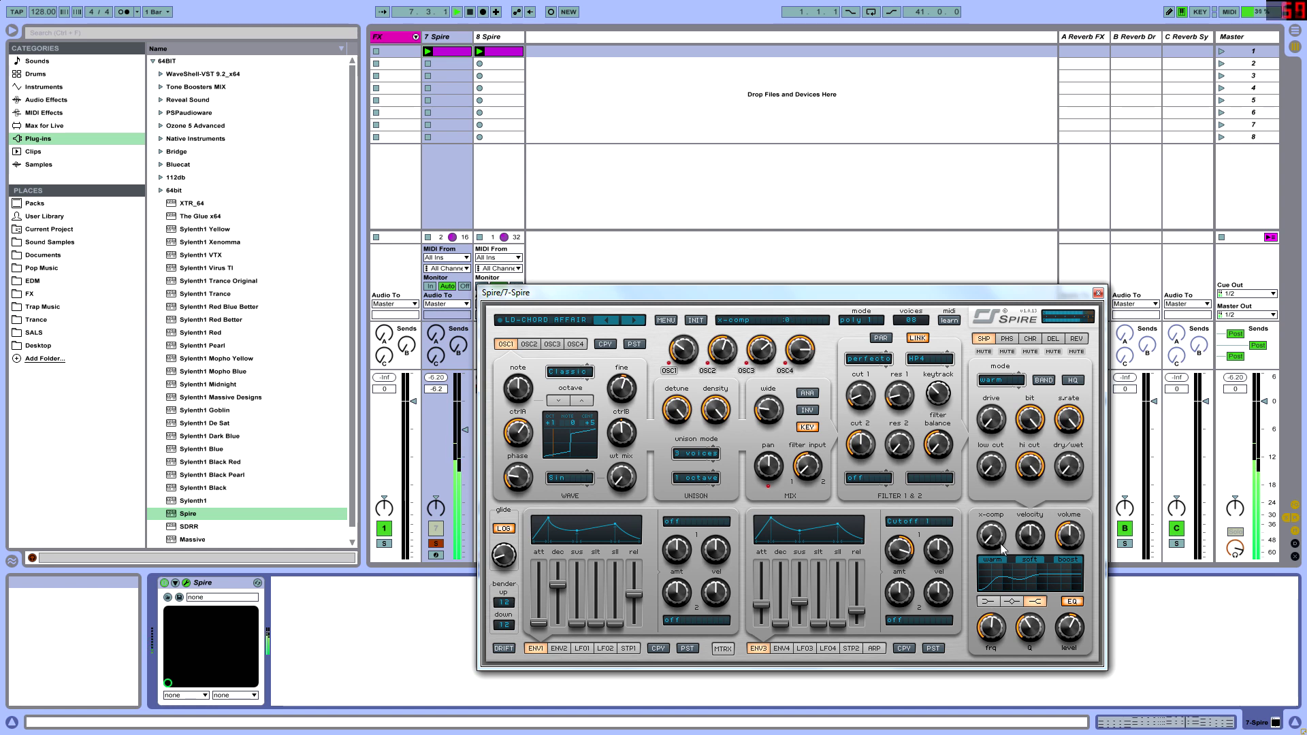
{"action": "left_click", "coordinate": [1098, 293]}
Unsolo the 7 Spire track, restart playback, and remove the volume automation from the 8 Spire track
{"action": "left_click", "coordinate": [436, 544]}
{"action": "key", "text": "space"}
{"action": "key", "text": "space"}
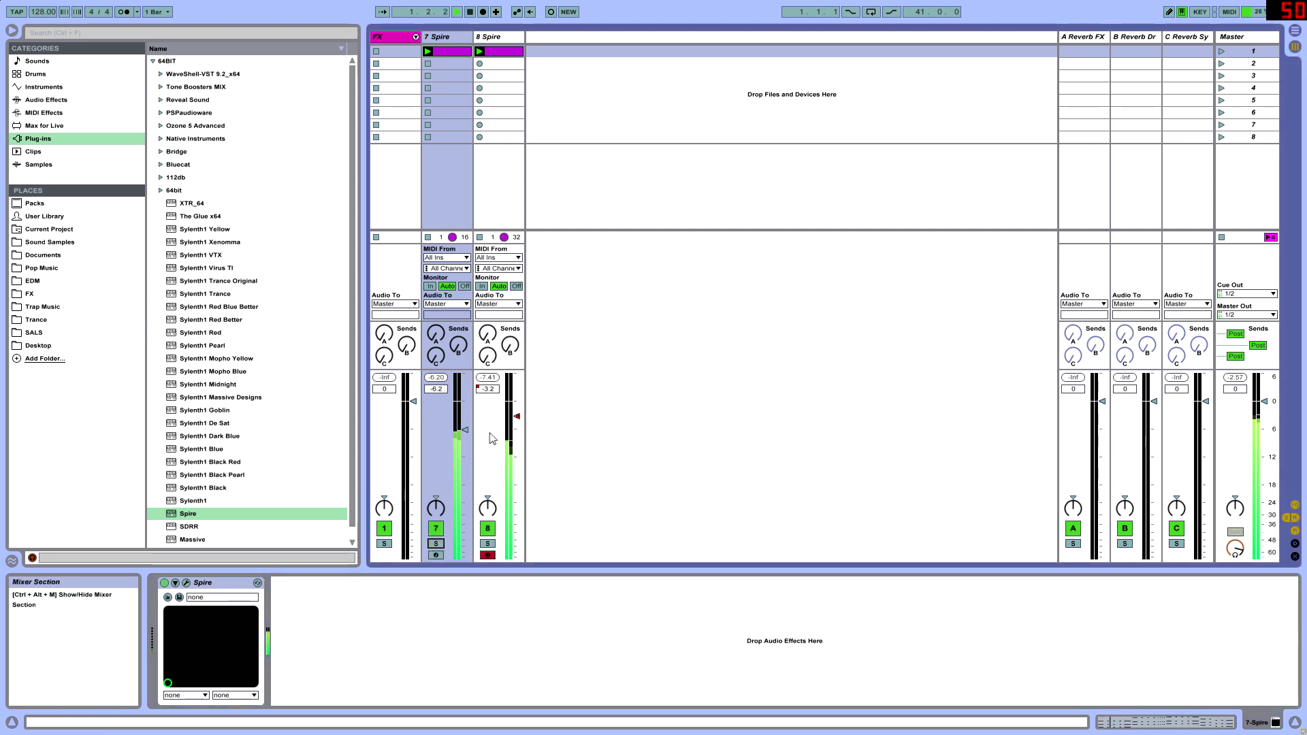
{"action": "right_click", "coordinate": [517, 417]}
{"action": "left_click", "coordinate": [541, 456]}
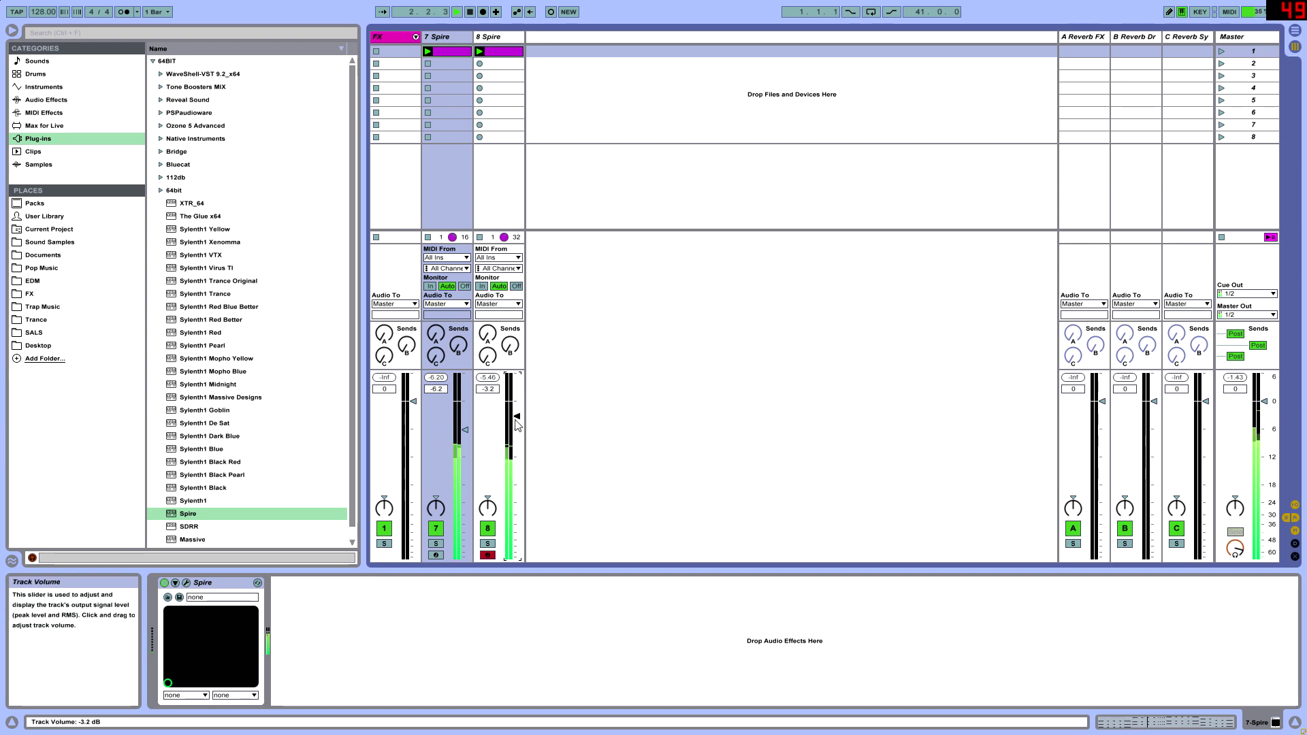
Open the 8 Spire clip and enlarge its note editor to show all eight bars of the melody
{"action": "double_click", "coordinate": [499, 53]}
{"action": "left_click_drag", "start_coordinate": [798, 569], "coordinate": [805, 153]}
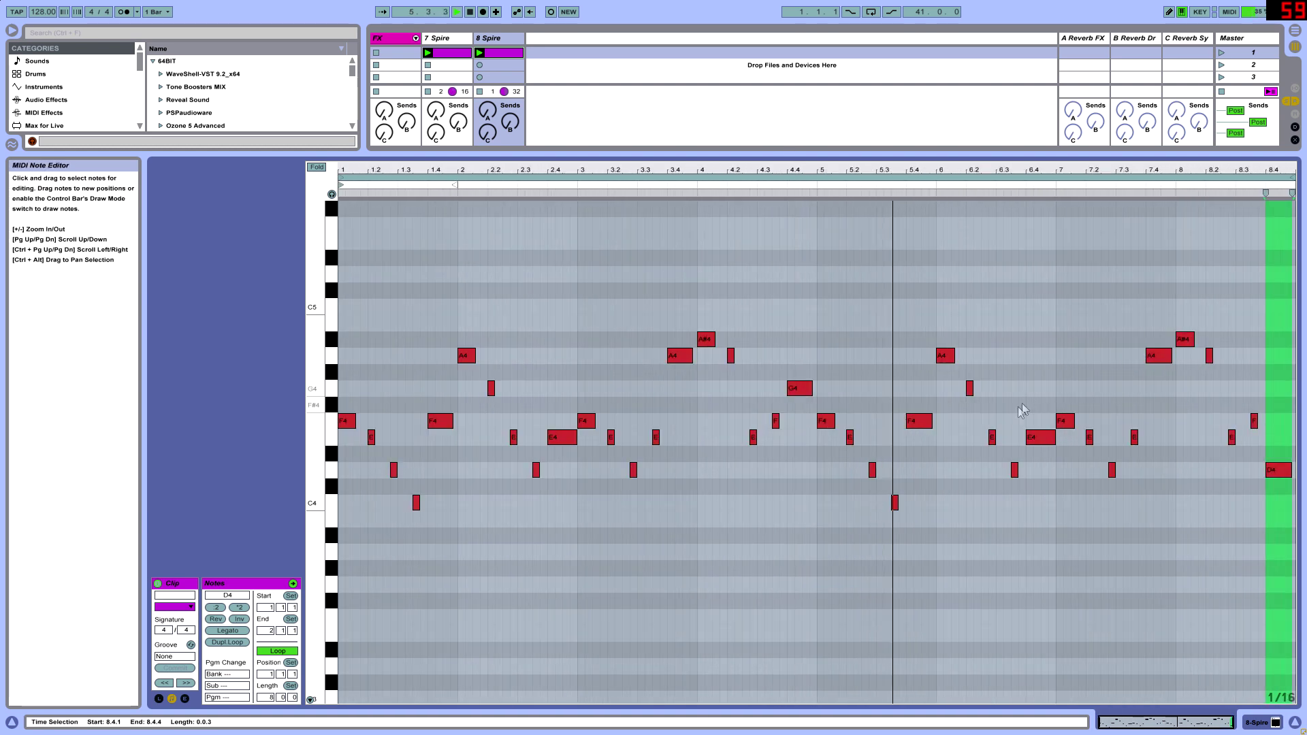
{"action": "scroll", "coordinate": [1120, 450], "scroll_direction": "up", "scroll_amount": 2}
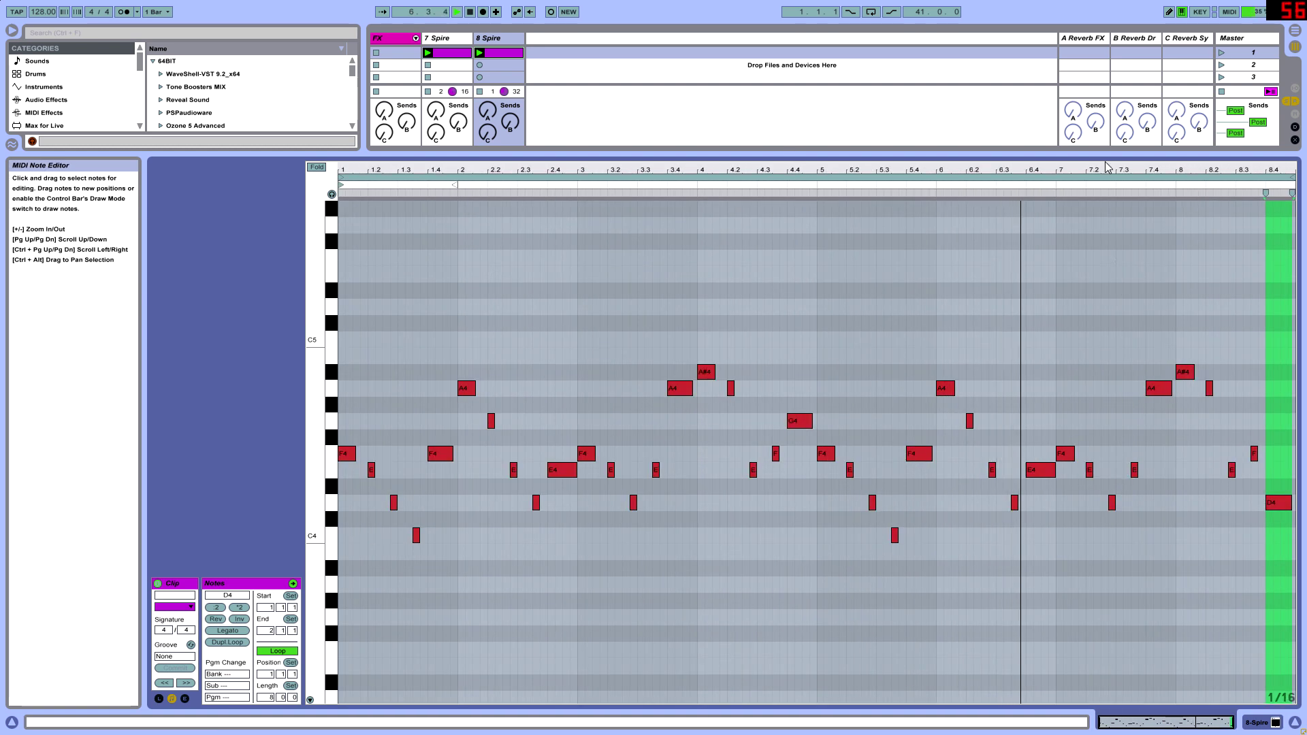
{"action": "left_click_drag", "start_coordinate": [1107, 167], "coordinate": [1062, 209]}
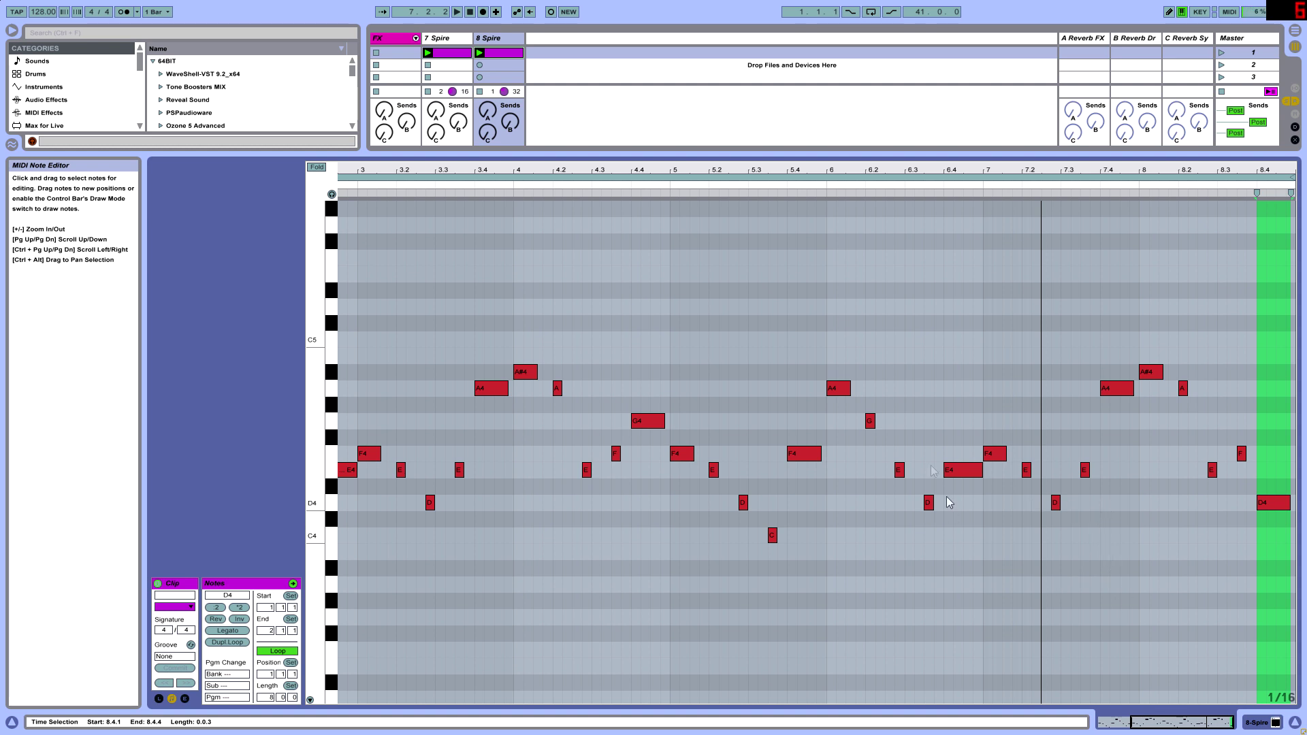
{"action": "double_click", "coordinate": [1163, 722]}
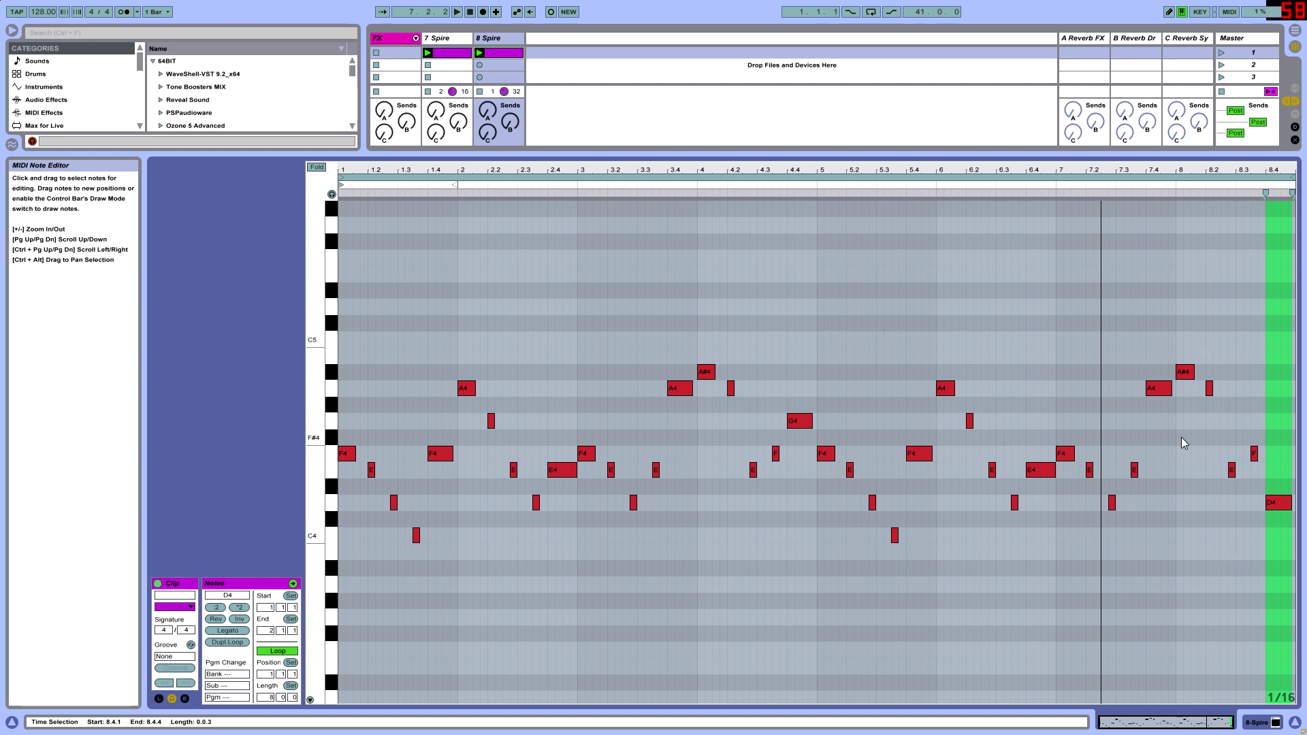
Raise the D4 note in bar 7 to F4 and the E4 note after it to G4, and play the melody
{"action": "left_click", "coordinate": [1112, 506]}
{"action": "key", "text": "Up"}
{"action": "key", "text": "Up"}
{"action": "key", "text": "Up"}
{"action": "key", "text": "Up"}
{"action": "key", "text": "Down"}
{"action": "key", "text": "Up"}
{"action": "key", "text": "Up"}
{"action": "key", "text": "space"}
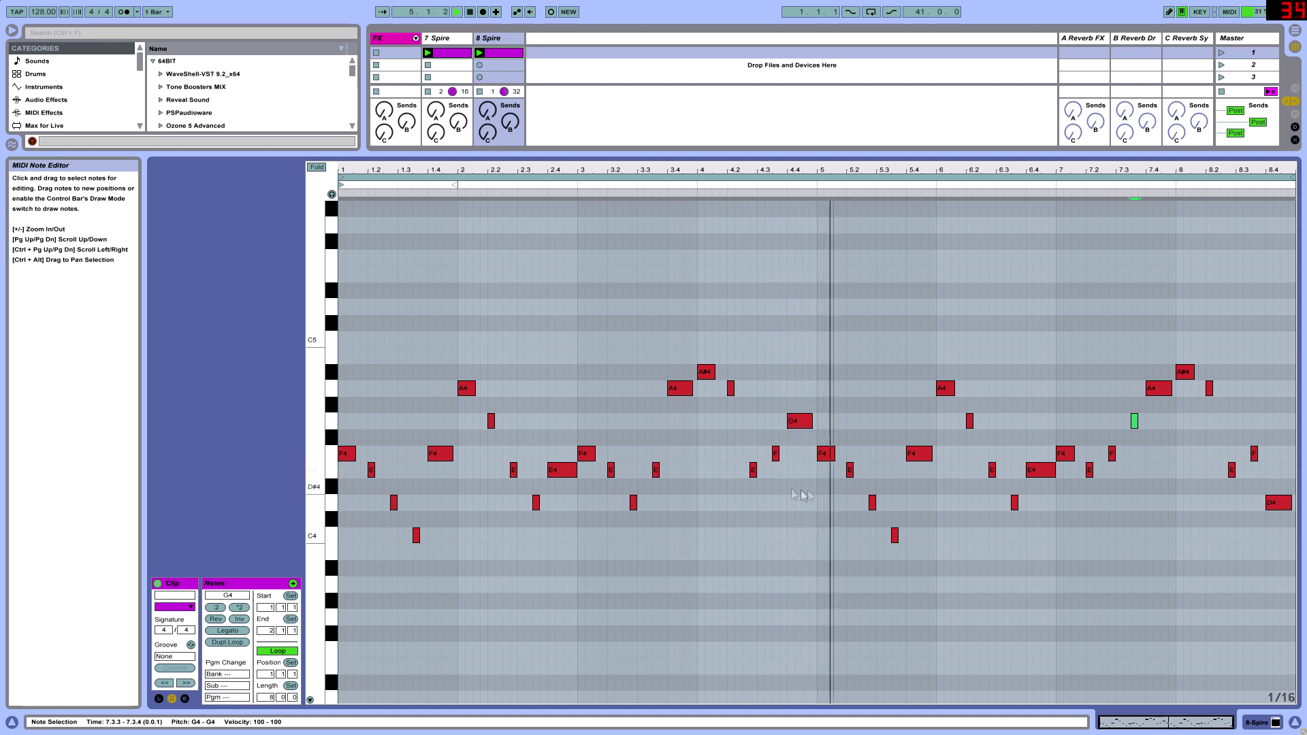
Raise the G4 note on beat 4 of bar 4 to A#4 and lengthen it to the end of the bar
{"action": "left_click", "coordinate": [796, 422]}
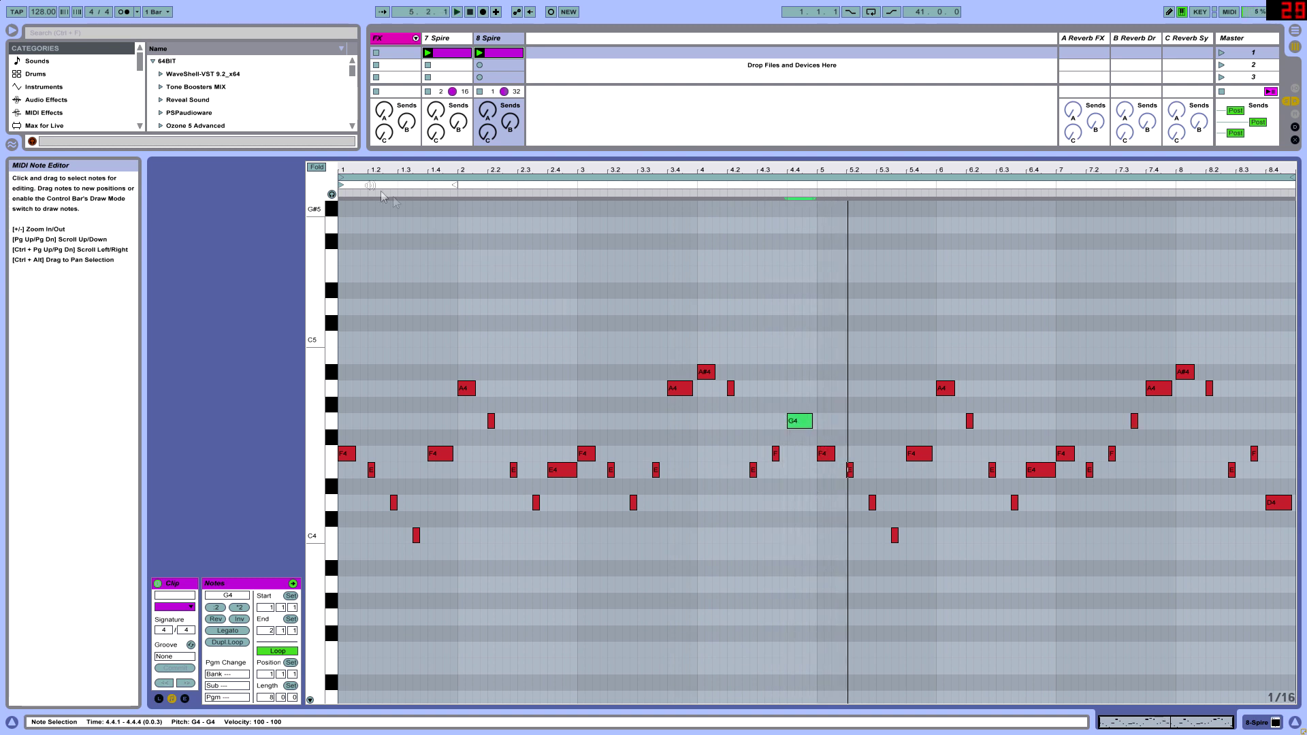
{"action": "key", "text": "Up"}
{"action": "key", "text": "Up"}
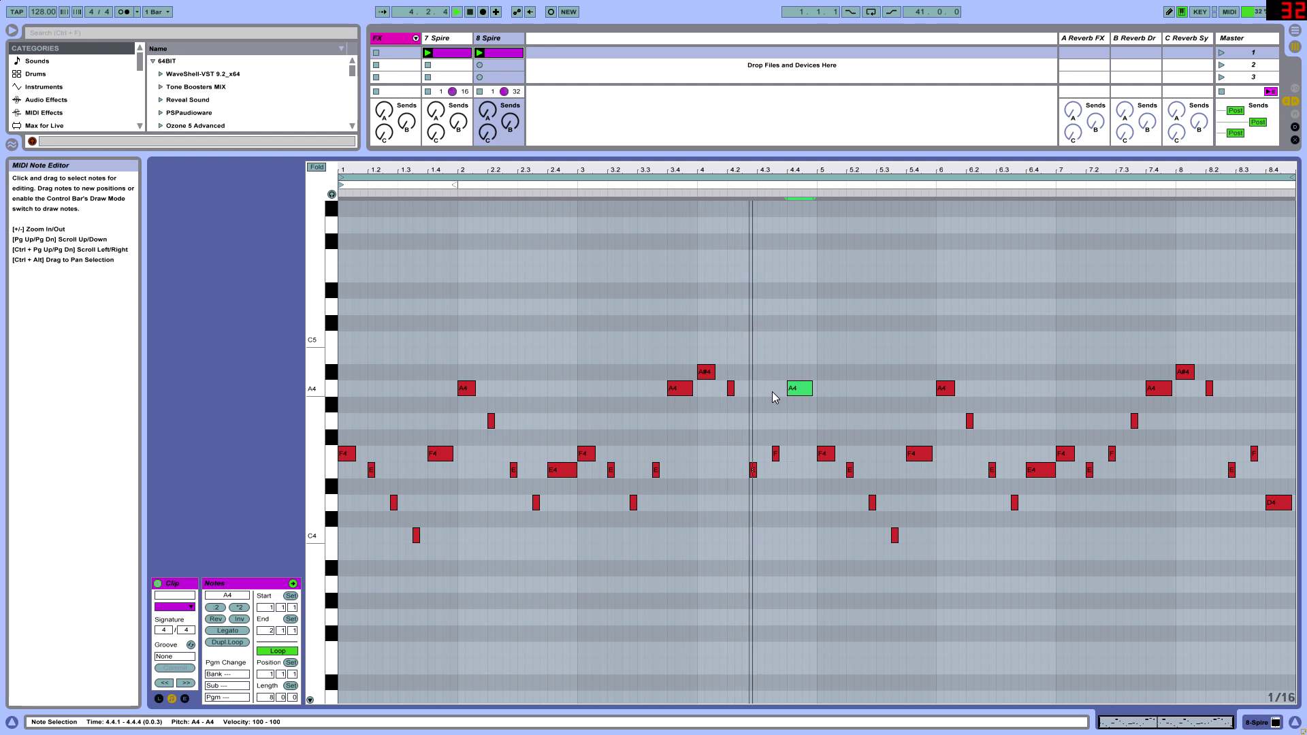
{"action": "key", "text": "Up"}
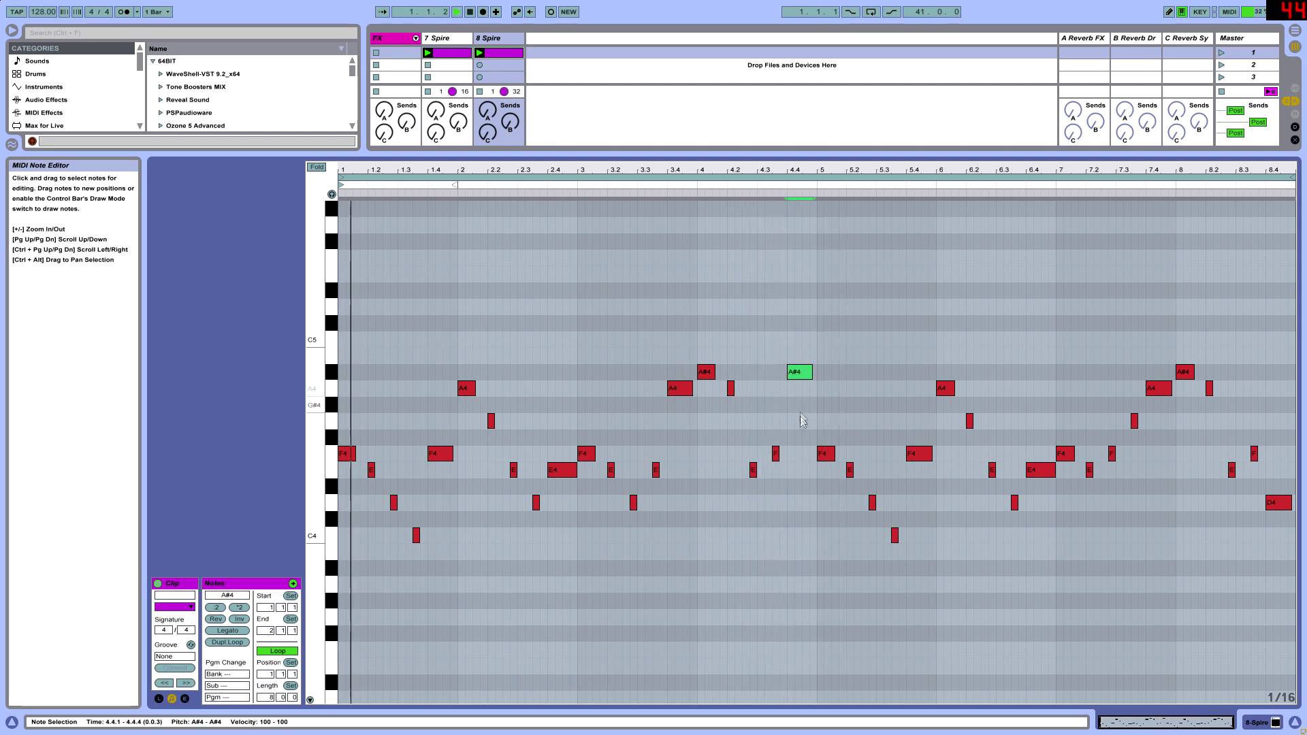
{"action": "left_click_drag", "start_coordinate": [811, 375], "coordinate": [816, 375]}
Show the 8 Spire clip's Pitch Bend envelope and duplicate the two-bar pitch dip from bars 1 and 2 through bar 8
{"action": "left_click", "coordinate": [184, 699]}
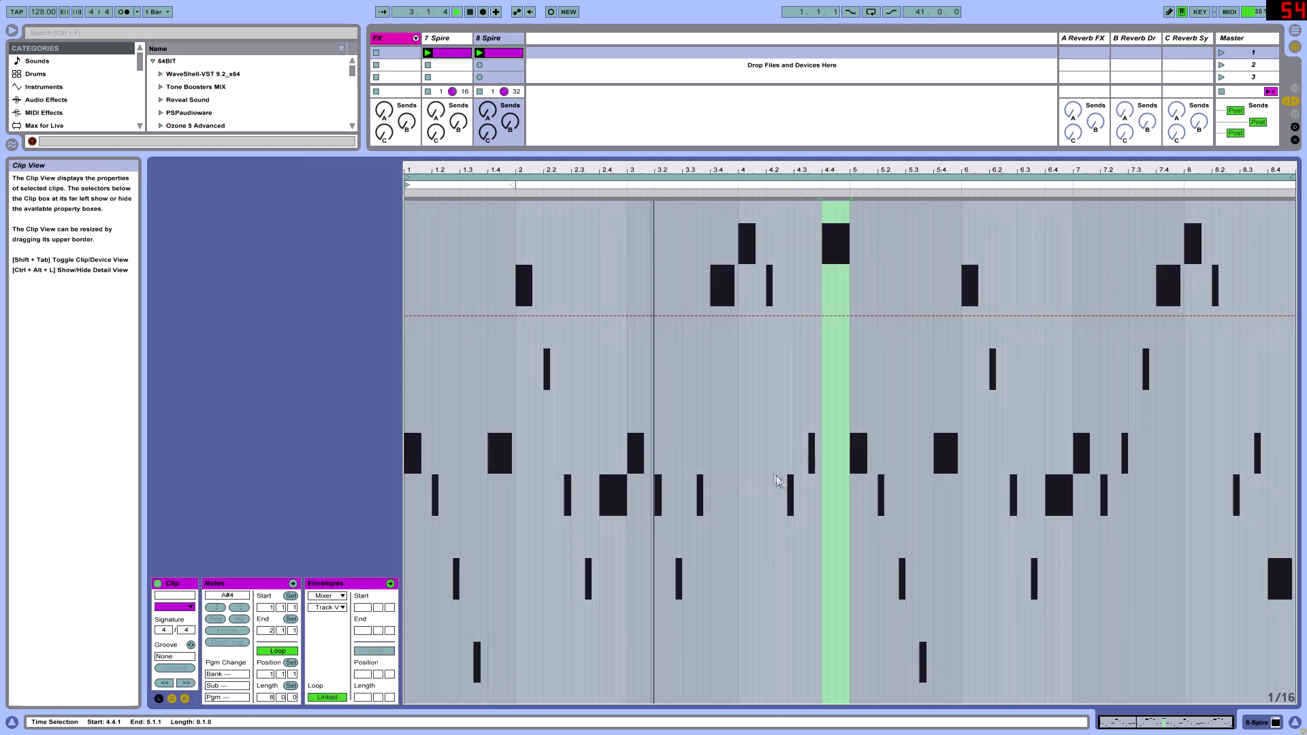
{"action": "left_click", "coordinate": [327, 596]}
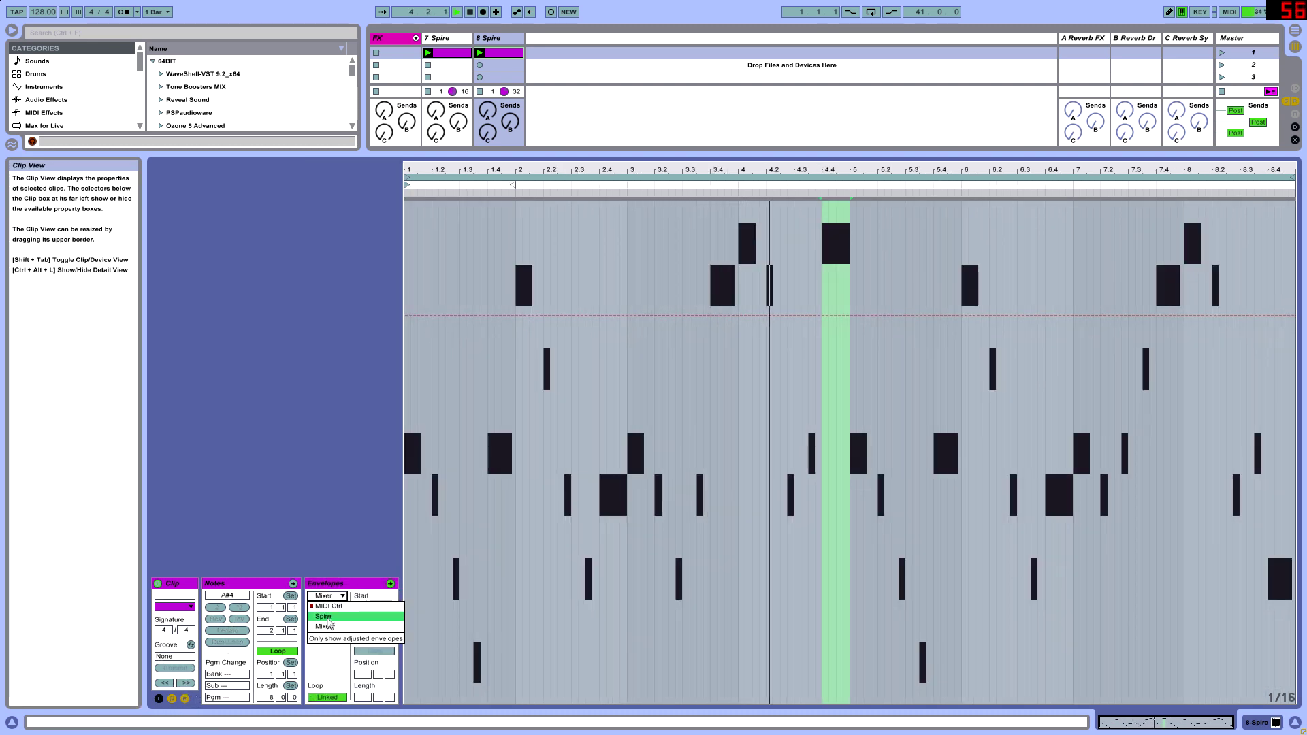
{"action": "left_click", "coordinate": [333, 606]}
{"action": "mouse_move", "coordinate": [625, 325]}
{"action": "left_mouse_down"}
{"action": "mouse_move", "coordinate": [481, 618]}
{"action": "mouse_move", "coordinate": [407, 639]}
{"action": "left_mouse_up"}
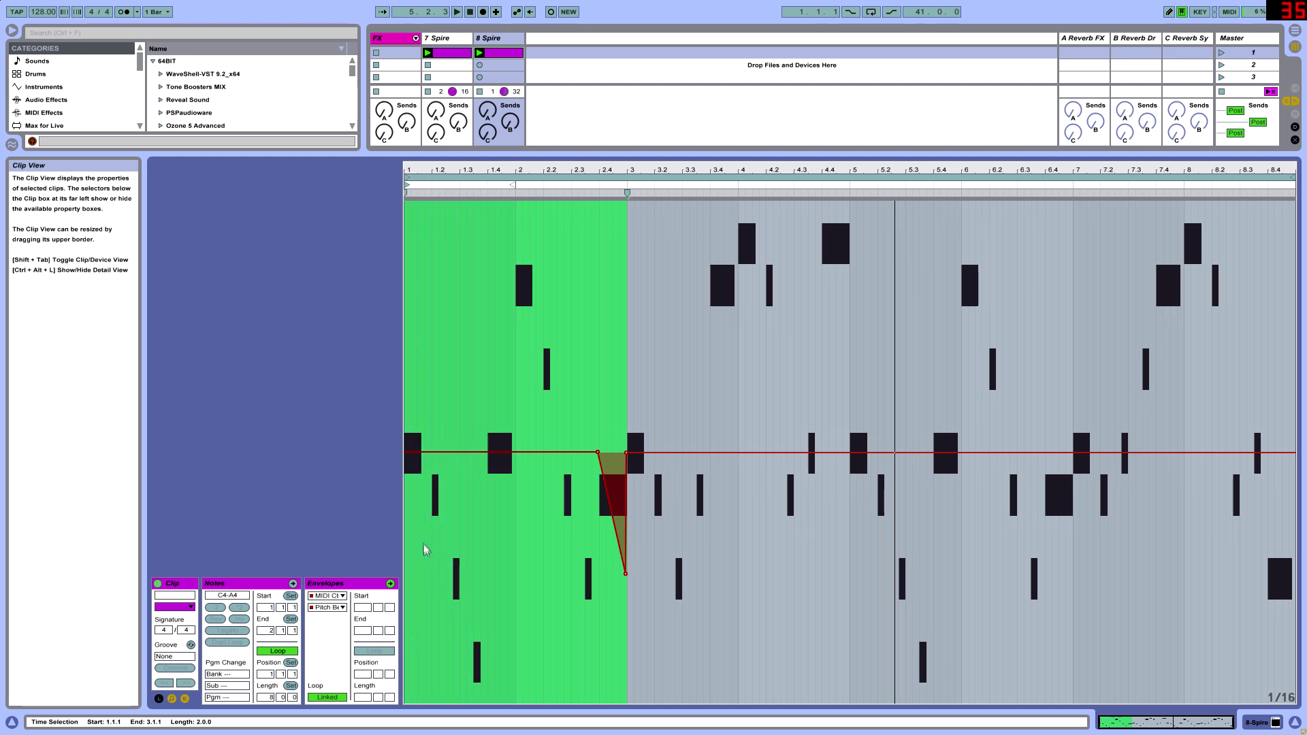
{"action": "key", "text": "ctrl+d"}
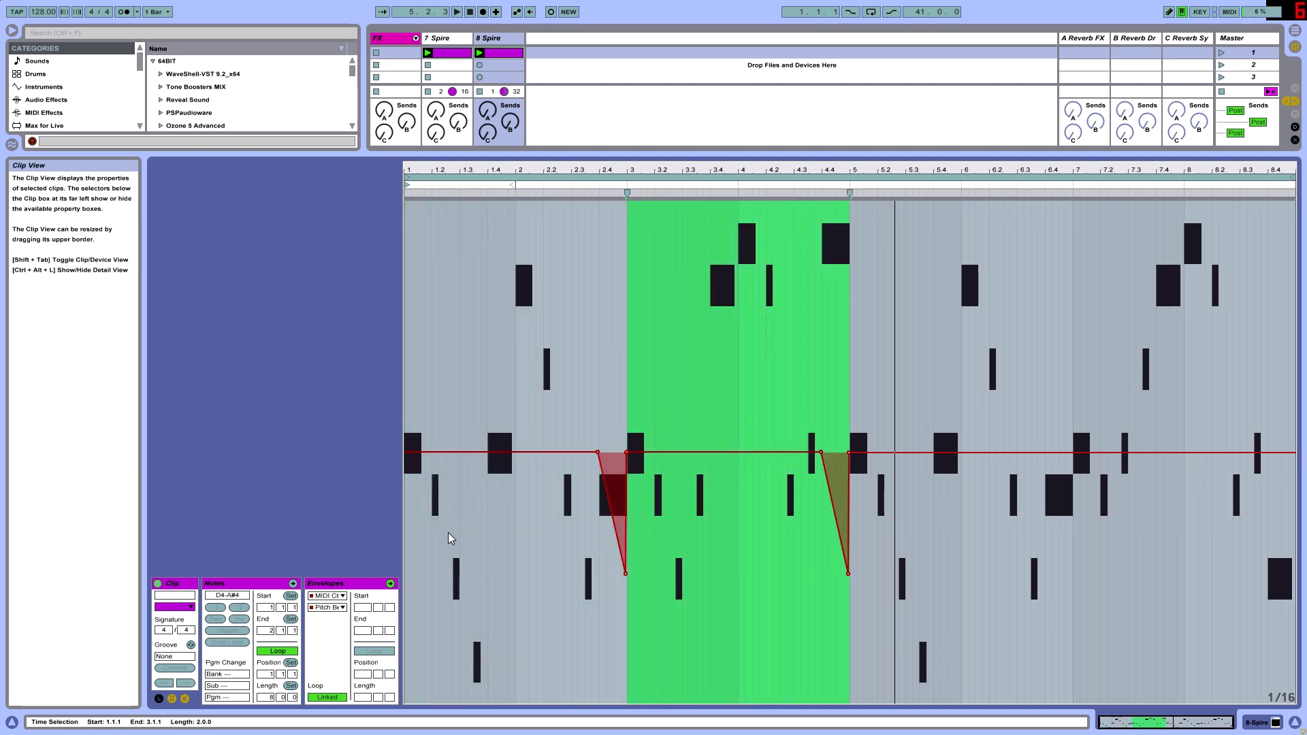
{"action": "key", "text": "ctrl+d"}
{"action": "key", "text": "ctrl+d"}
{"action": "left_click_drag", "start_coordinate": [405, 215], "coordinate": [634, 684]}
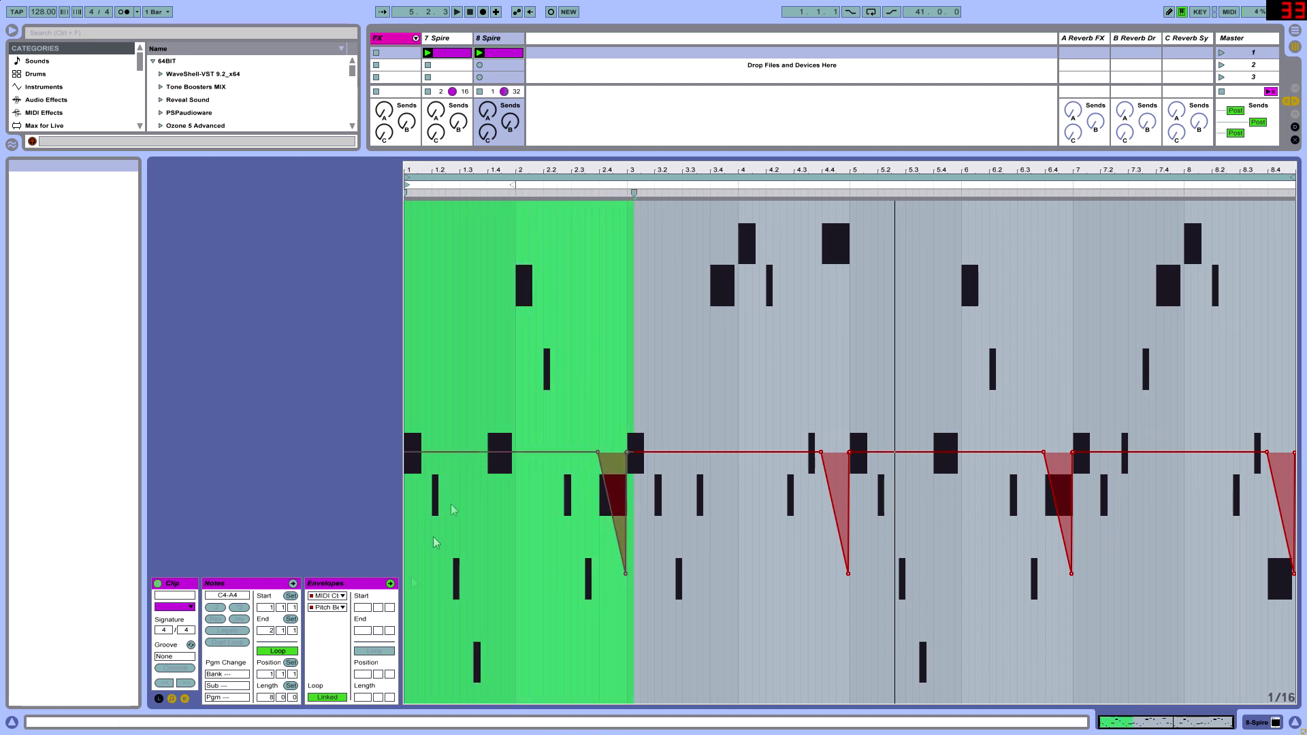
Play the melody with the repeated pitch dips and delete the pitch bend from bar 8
{"action": "left_click", "coordinate": [185, 699]}
{"action": "key", "text": "space"}
{"action": "left_click", "coordinate": [705, 575]}
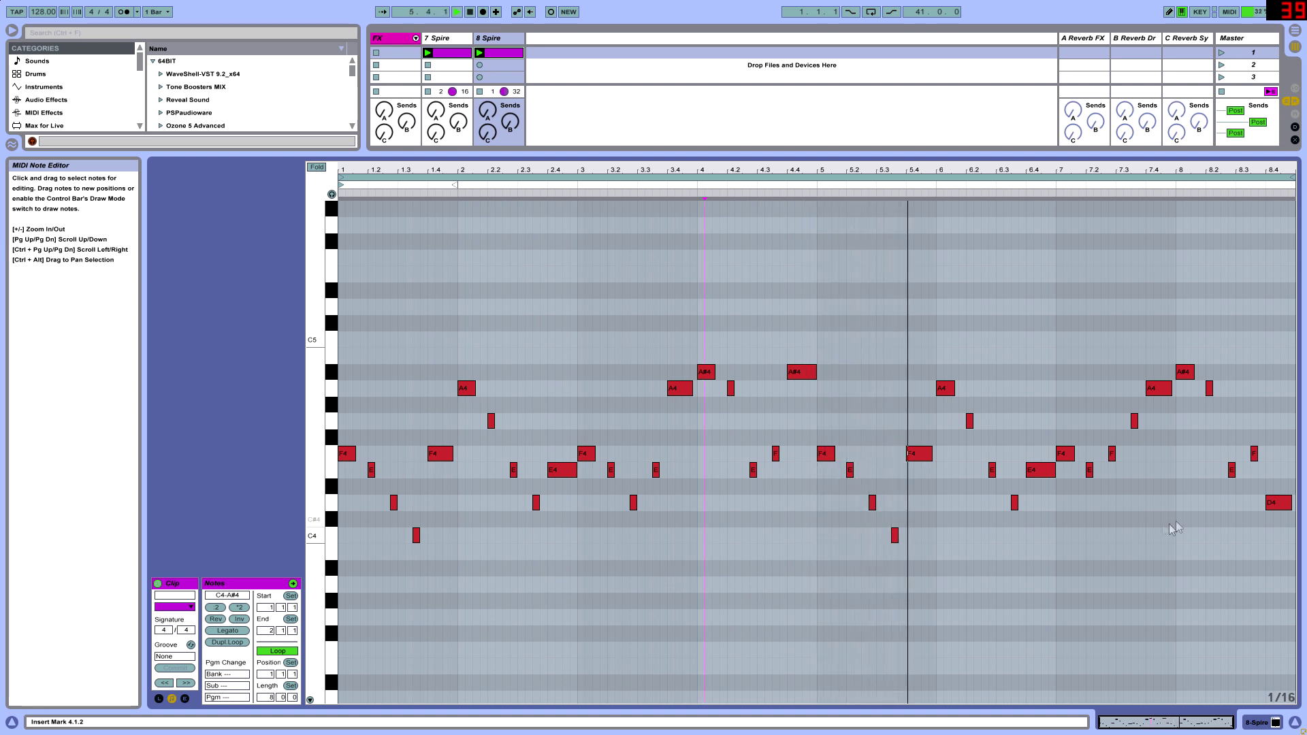
{"action": "left_click", "coordinate": [185, 699]}
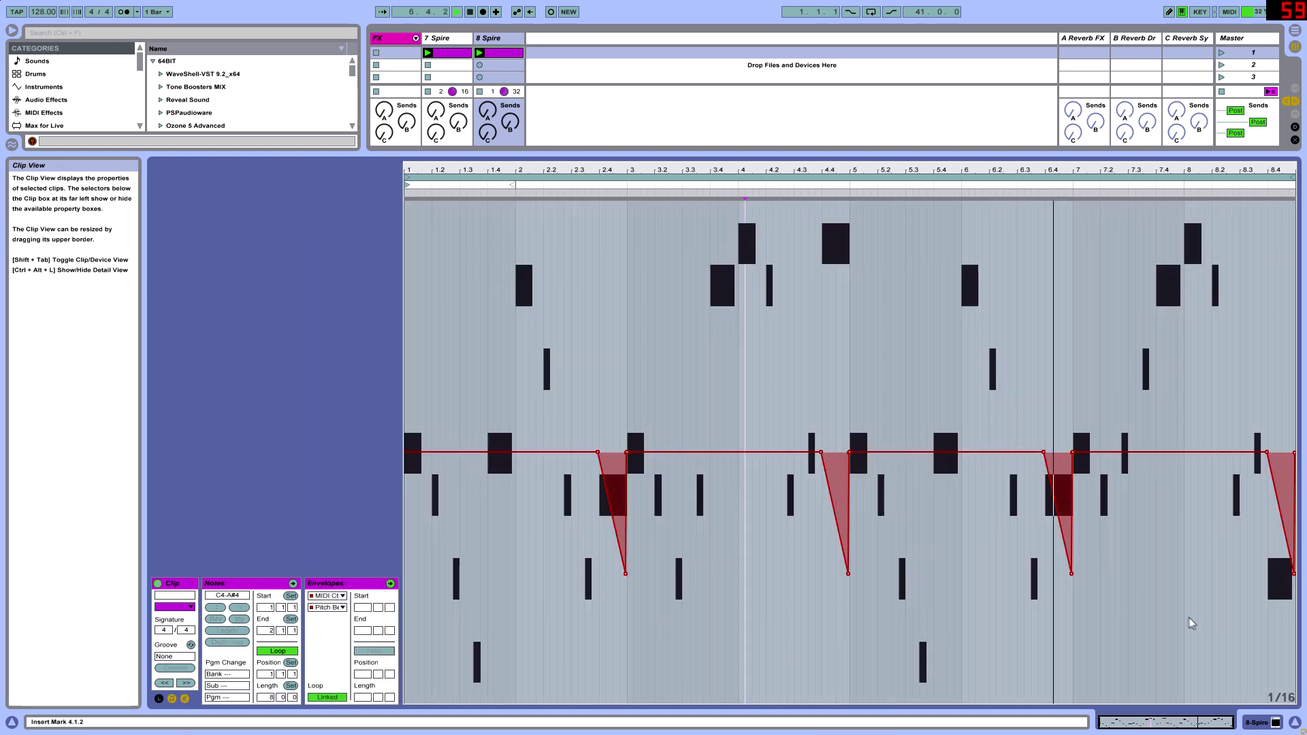
{"action": "left_click_drag", "start_coordinate": [1191, 619], "coordinate": [1301, 619]}
{"action": "key", "text": "Delete"}
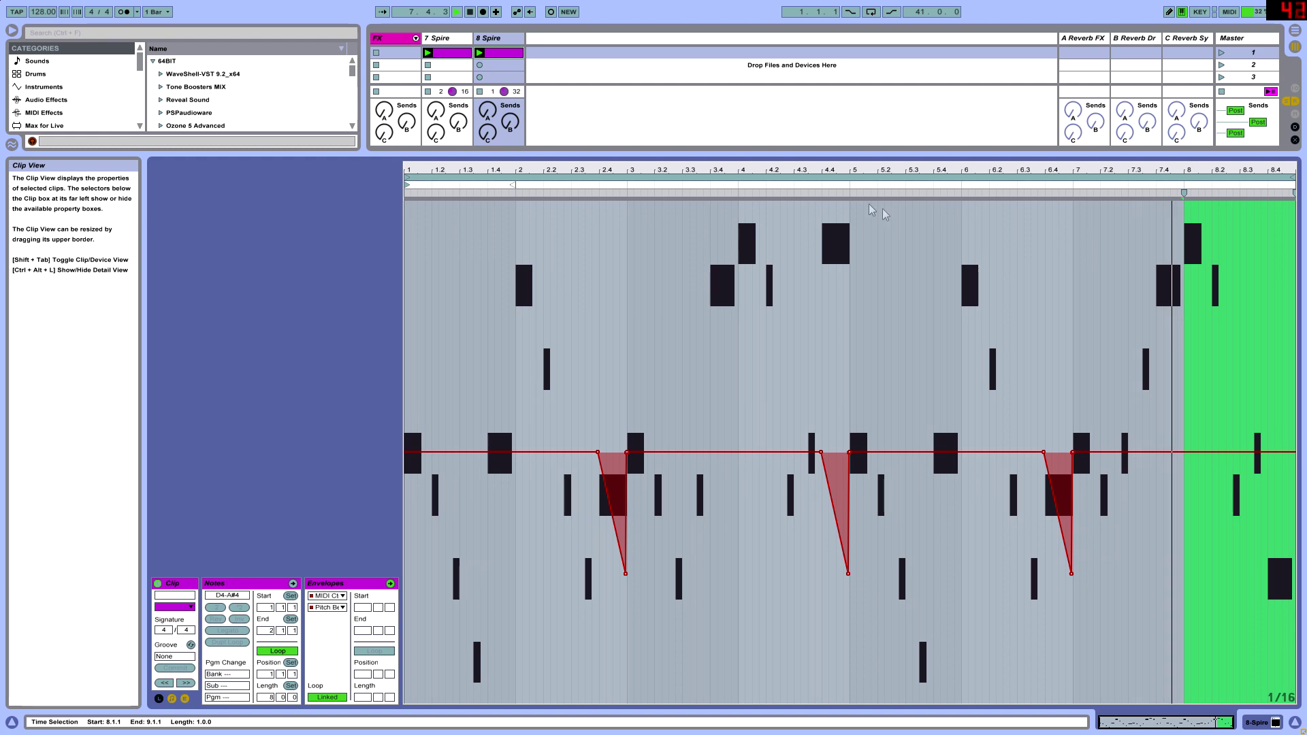
Collapse the note editor to reveal the mixer, stop playback, and duplicate the 8 Spire track
{"action": "left_click_drag", "start_coordinate": [804, 151], "coordinate": [857, 640]}
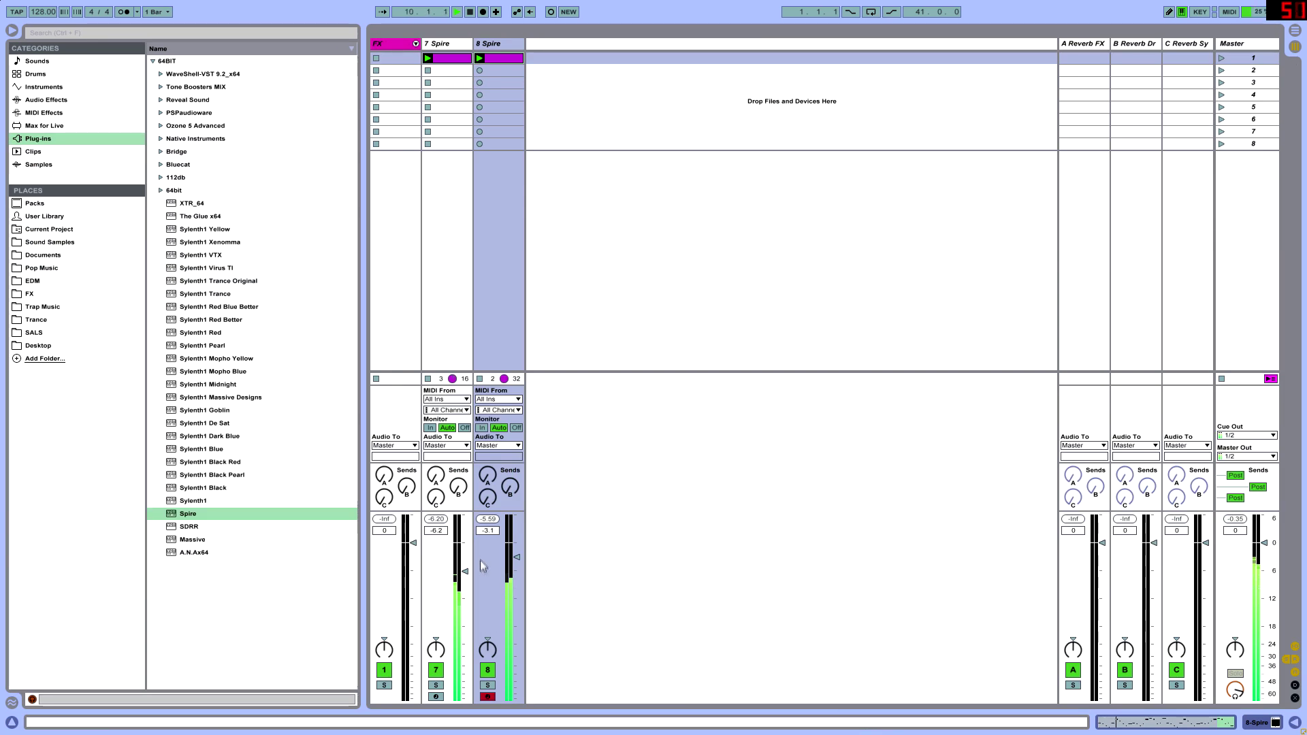
{"action": "key", "text": "Tab"}
{"action": "key", "text": "Tab"}
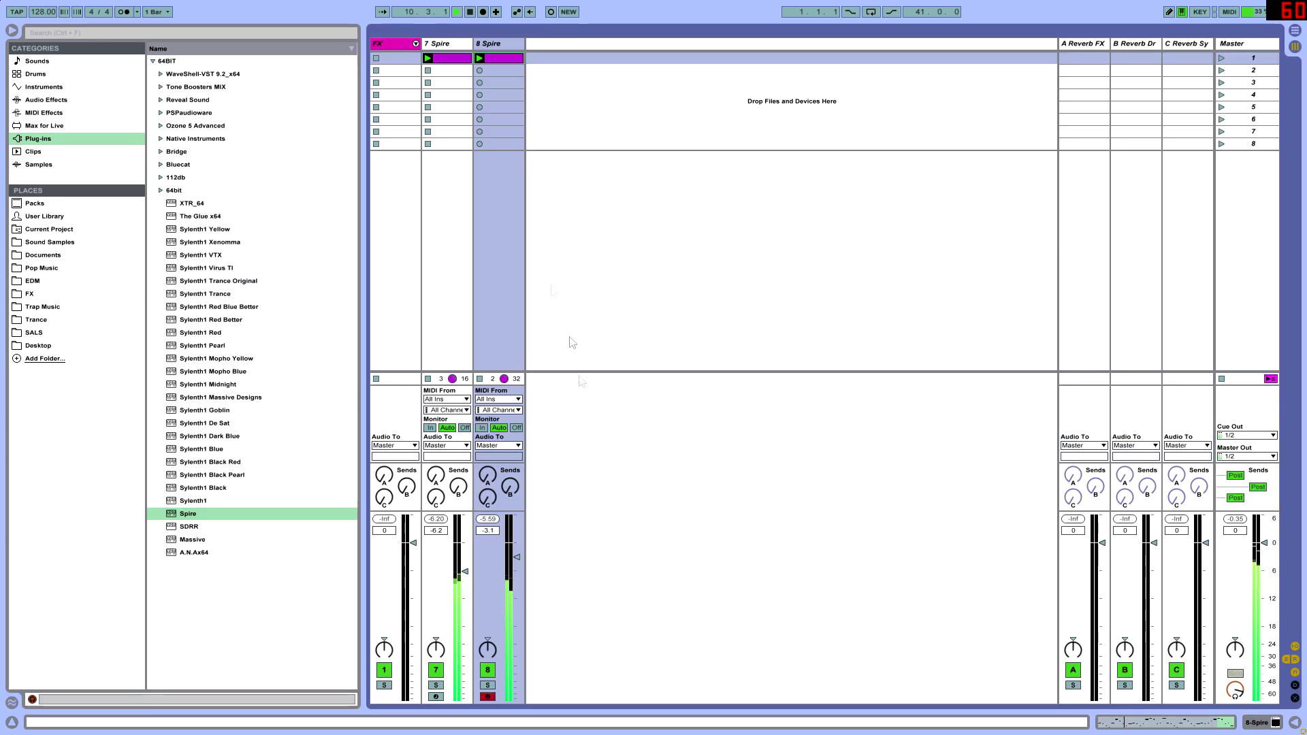
{"action": "left_click", "coordinate": [443, 45]}
{"action": "left_click", "coordinate": [495, 66]}
{"action": "key", "text": "Tab"}
{"action": "key", "text": "Tab"}
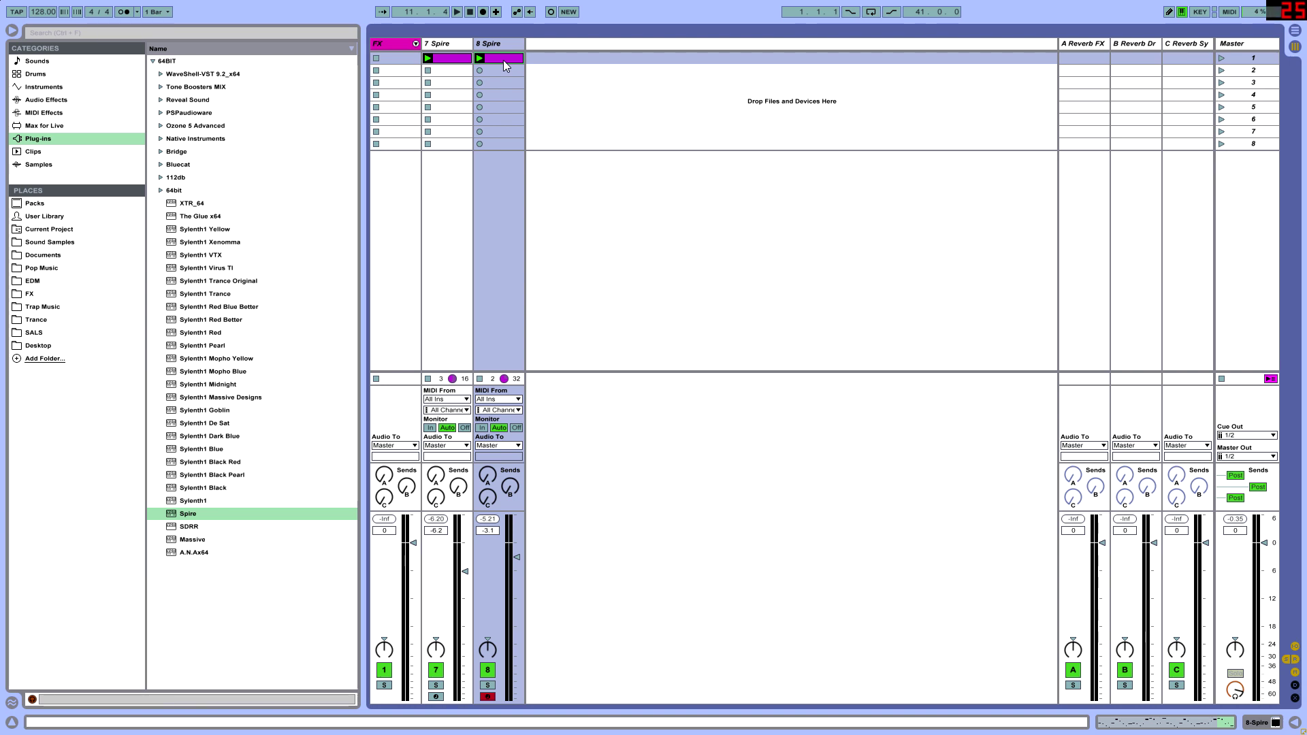
{"action": "key", "text": "Tab"}
{"action": "key", "text": "Tab"}
{"action": "key", "text": "ctrl+d"}
Open the synth on the 9 Spire track, arm the track, and audition the LD-SQUARE PD LEAD and LD-RETRO DUTCHESS presets
{"action": "double_click", "coordinate": [541, 45]}
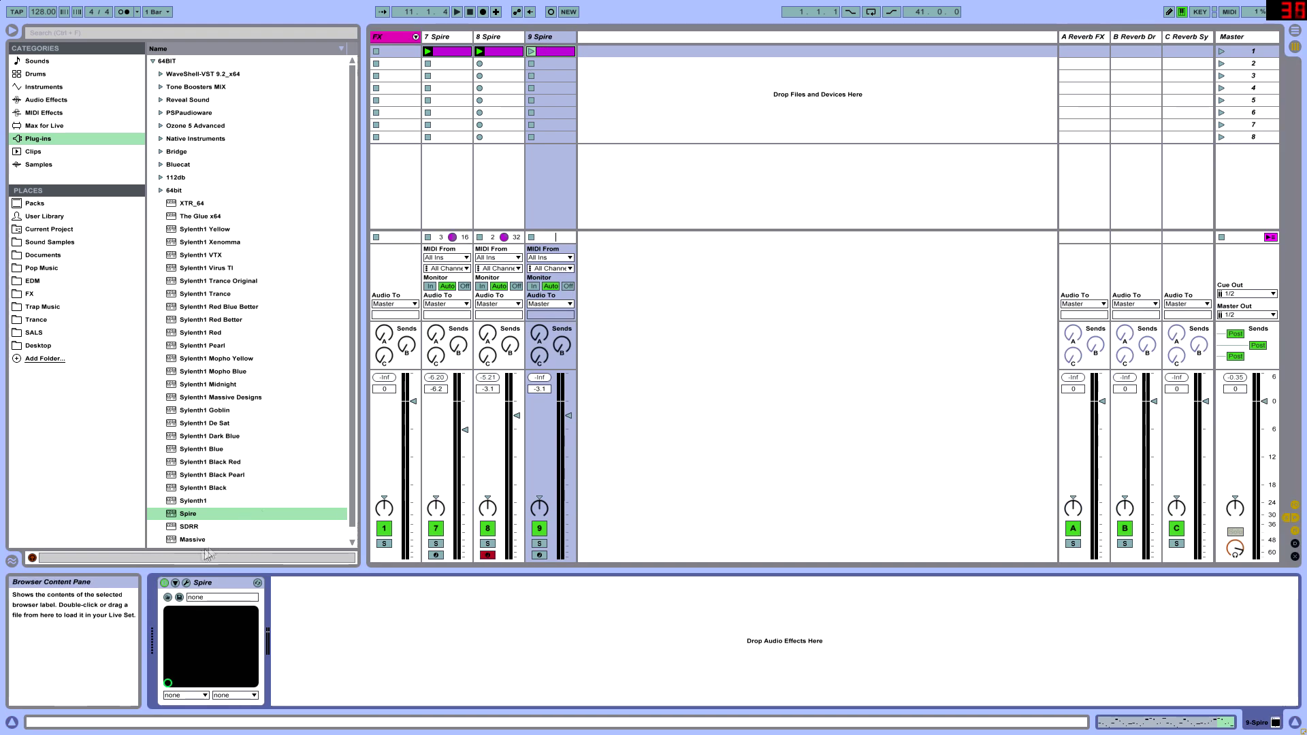
{"action": "left_click", "coordinate": [186, 583]}
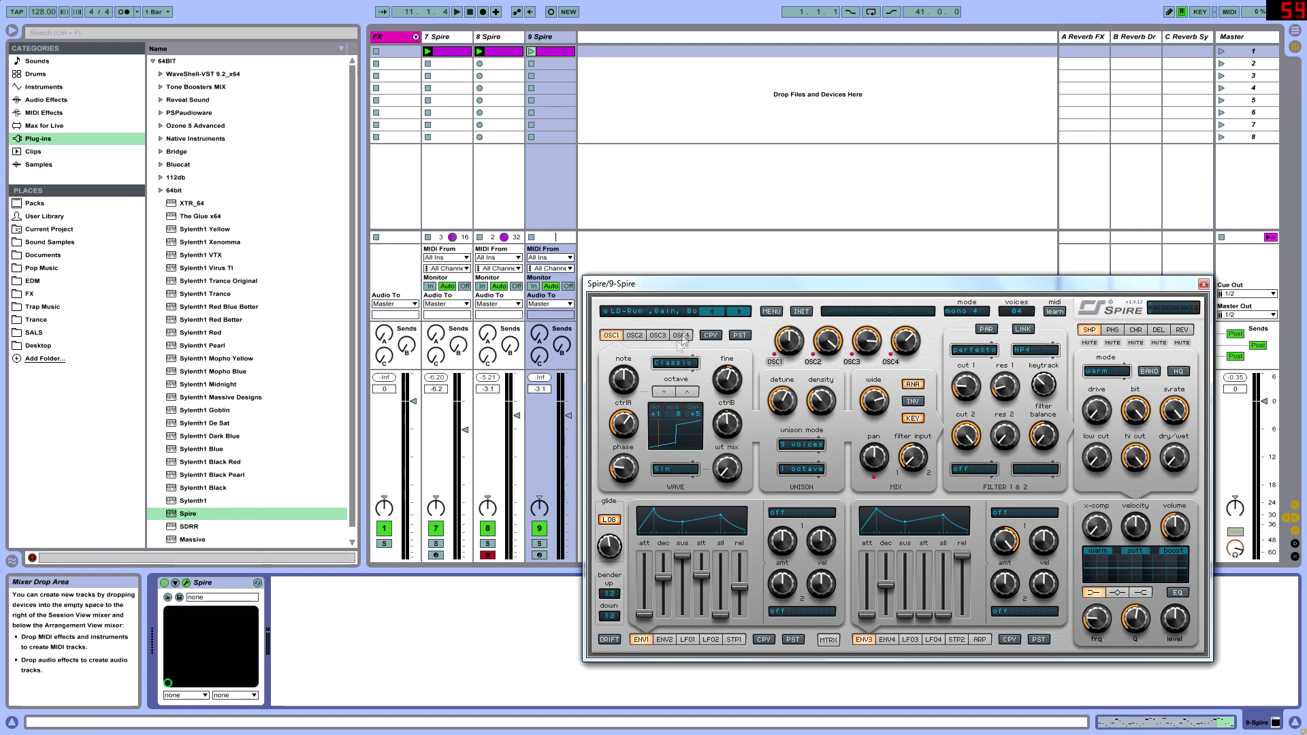
{"action": "left_click", "coordinate": [663, 309]}
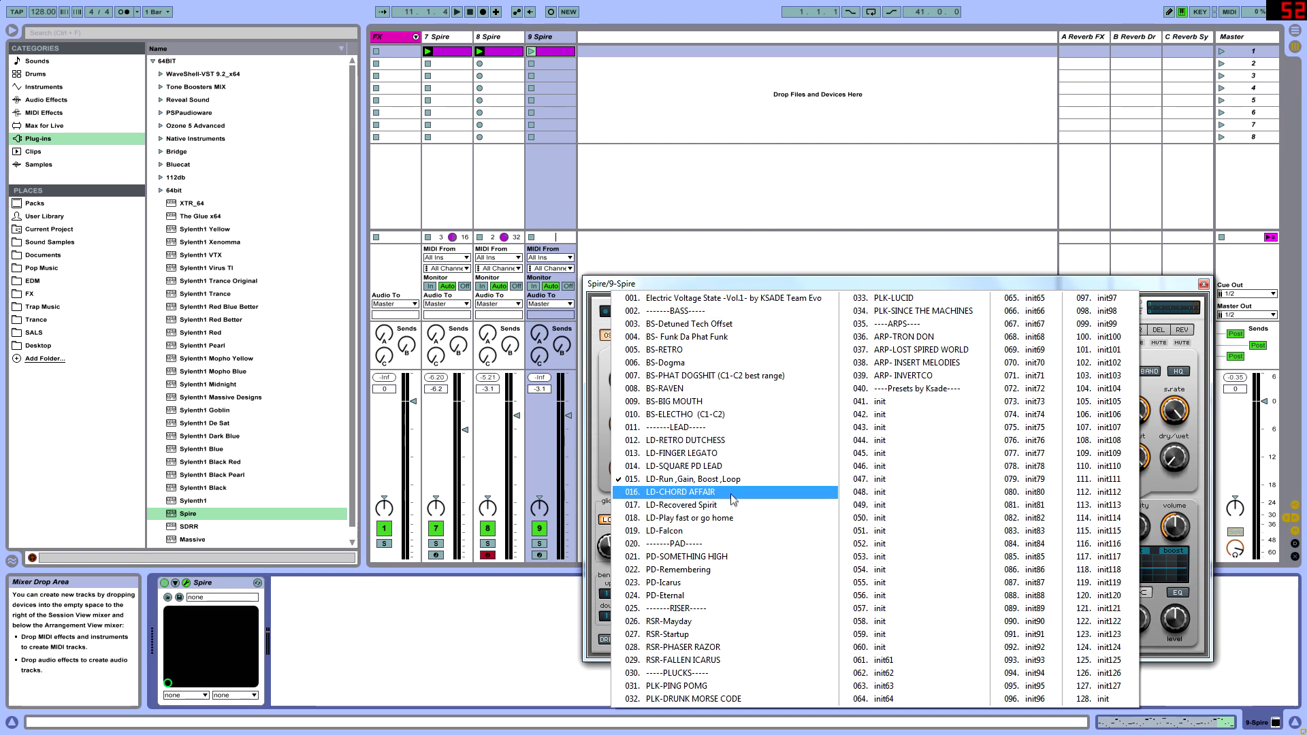
{"action": "left_click", "coordinate": [713, 467]}
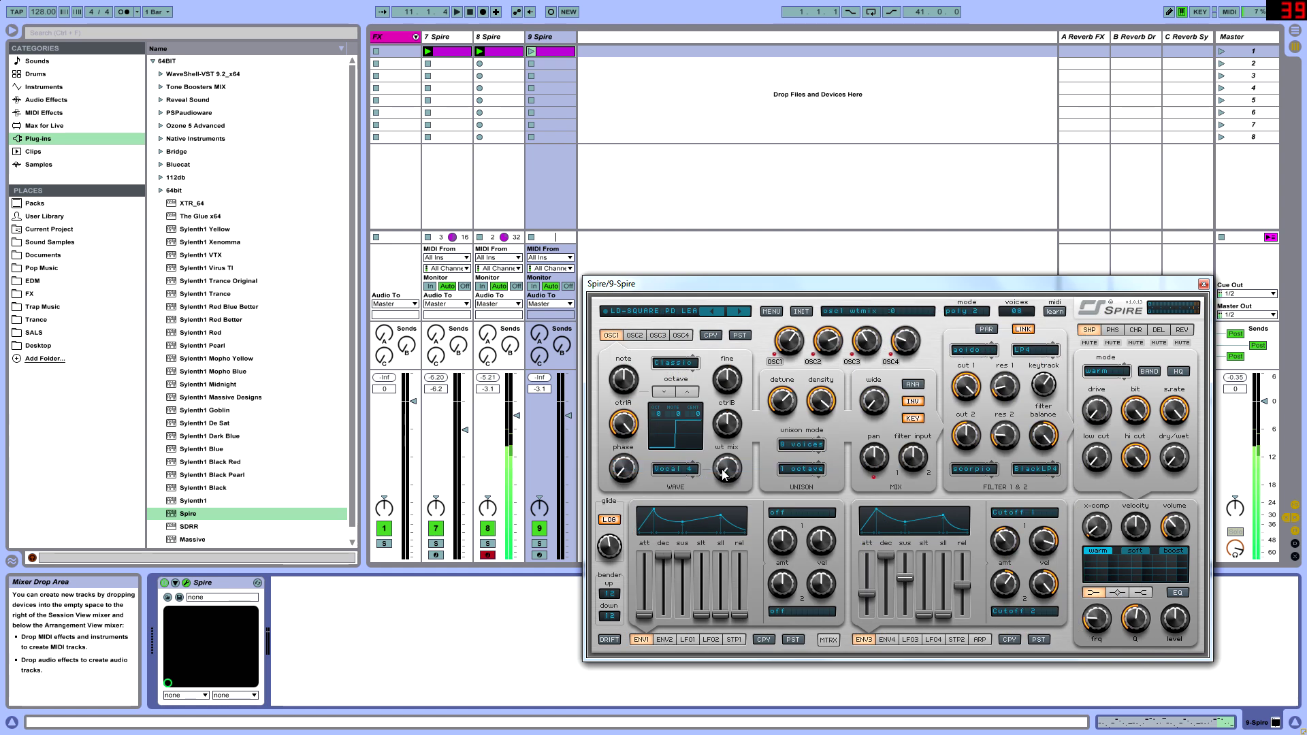
{"action": "left_click", "coordinate": [541, 555]}
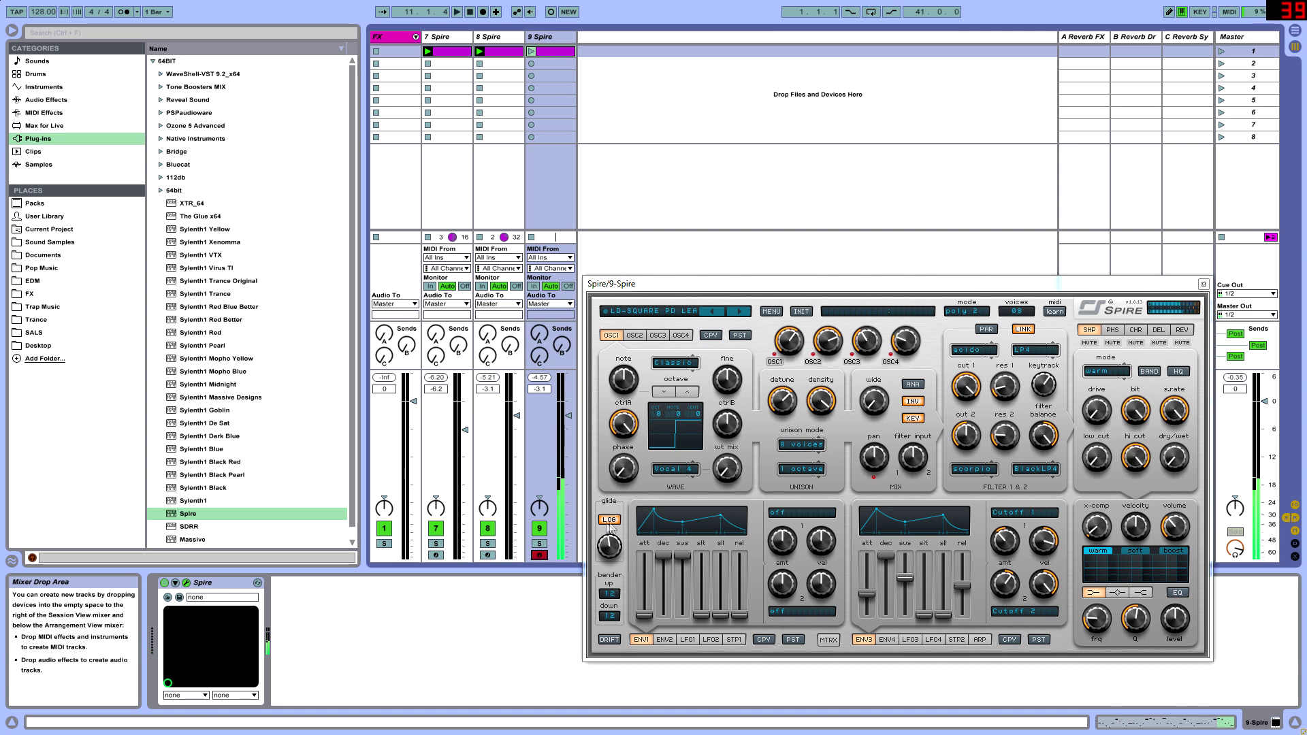
{"action": "left_click", "coordinate": [683, 311]}
{"action": "left_click", "coordinate": [769, 444]}
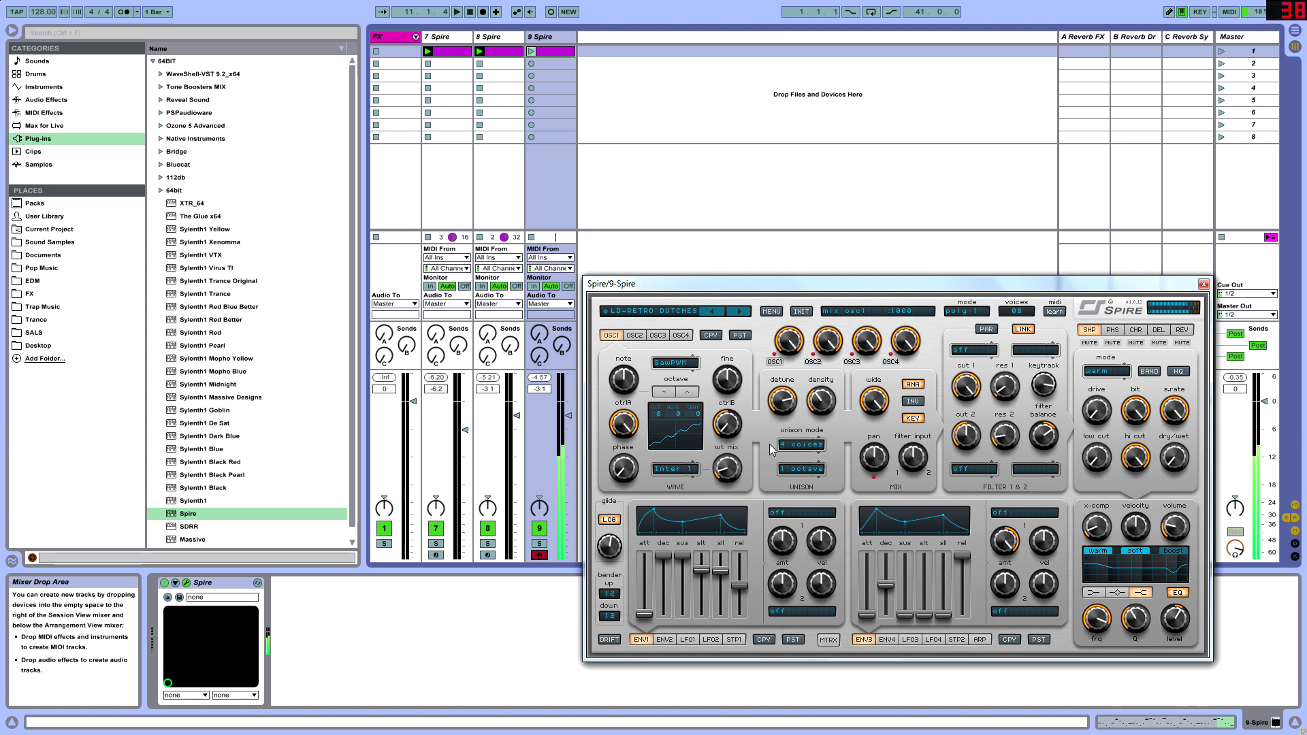
Load the LD-Play fast or go home preset in the 9 Spire synth, try it out, and close the window
{"action": "left_click", "coordinate": [674, 311]}
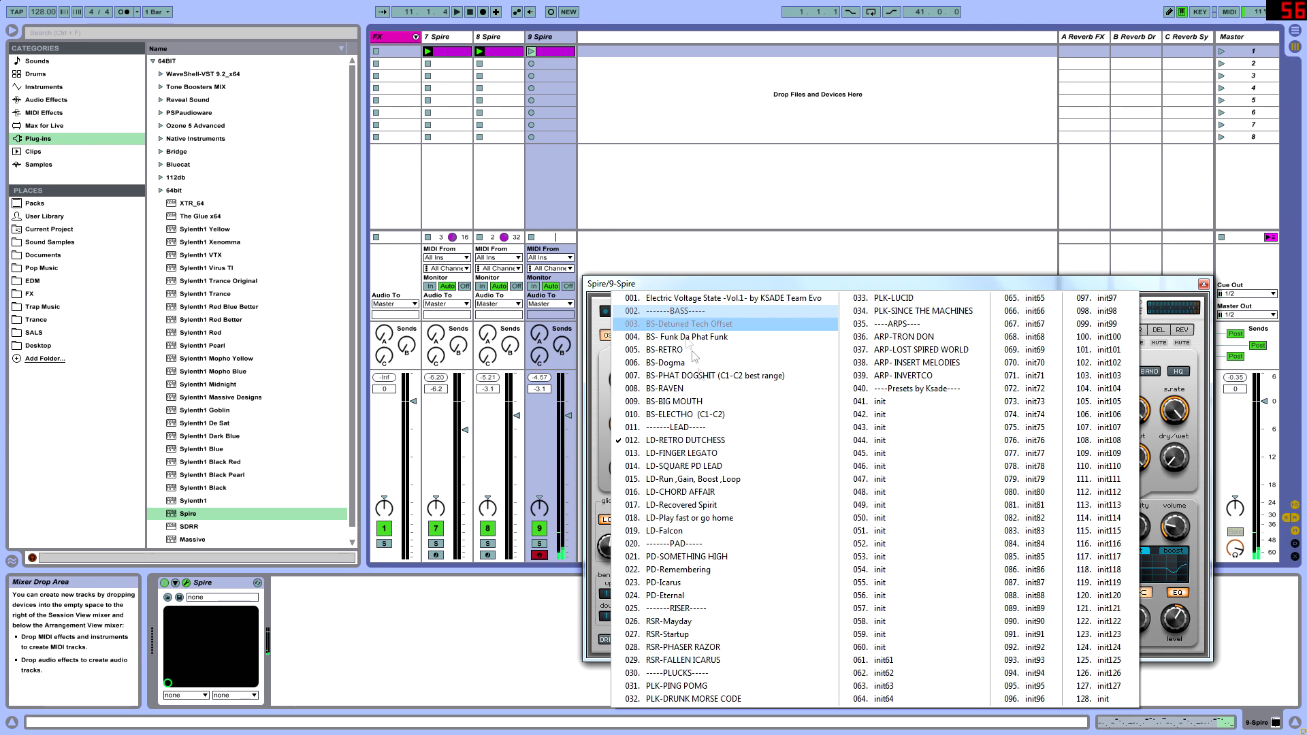
{"action": "left_click", "coordinate": [745, 521]}
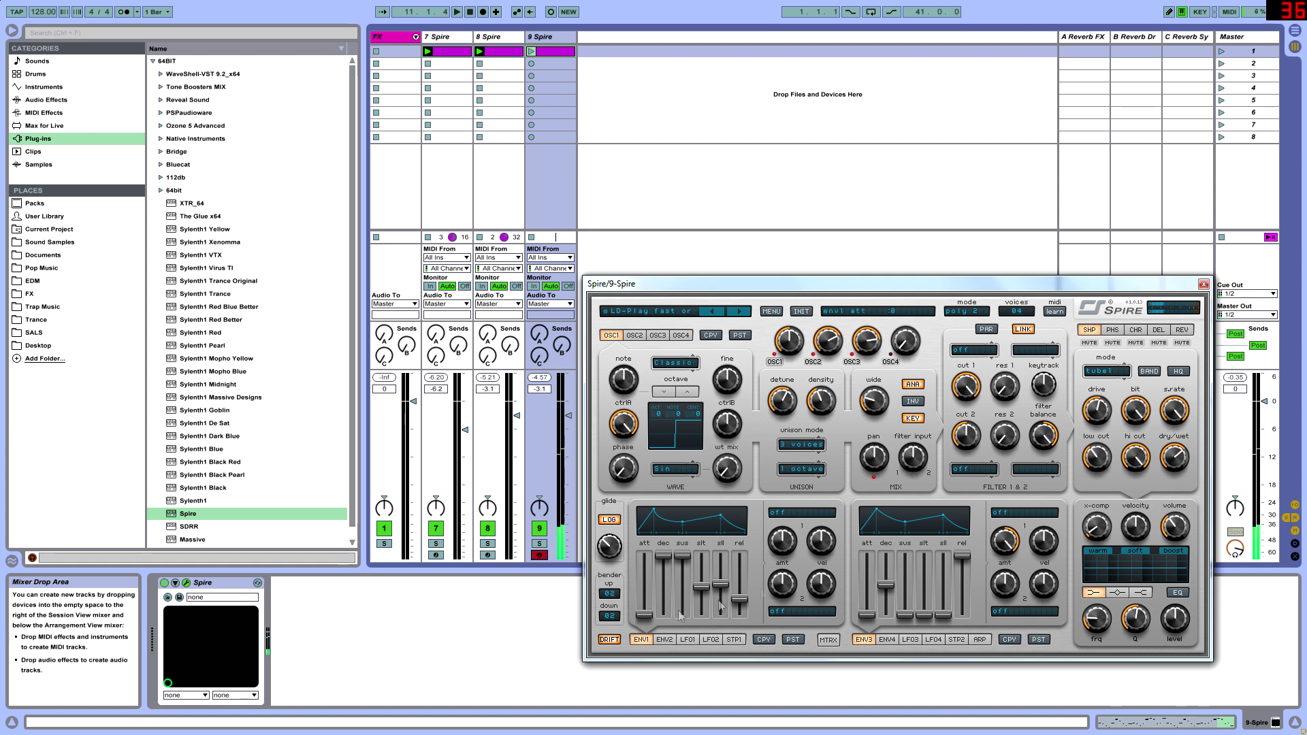
{"action": "left_click", "coordinate": [1204, 284]}
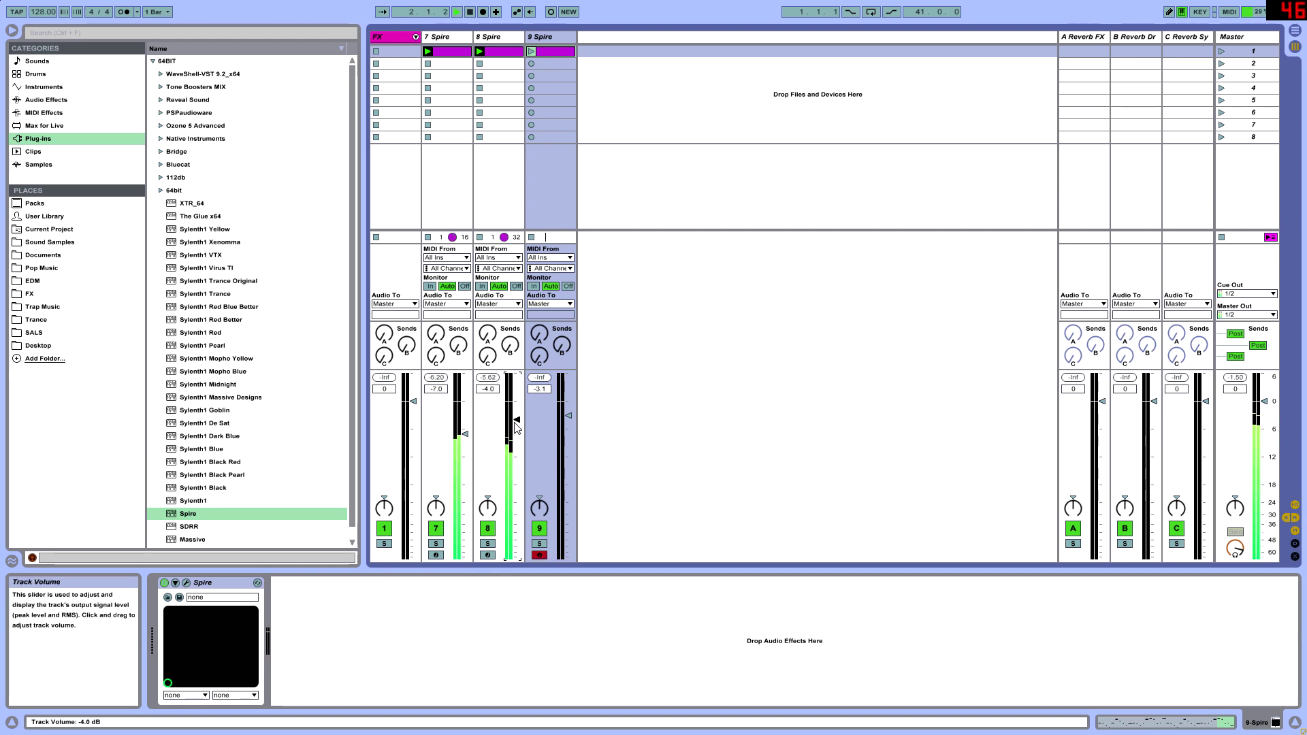
Set the 9 Spire track's volume to -0.2 dB during playback, stop, and open its clip
{"action": "key", "text": "Tab"}
{"action": "key", "text": "Tab"}
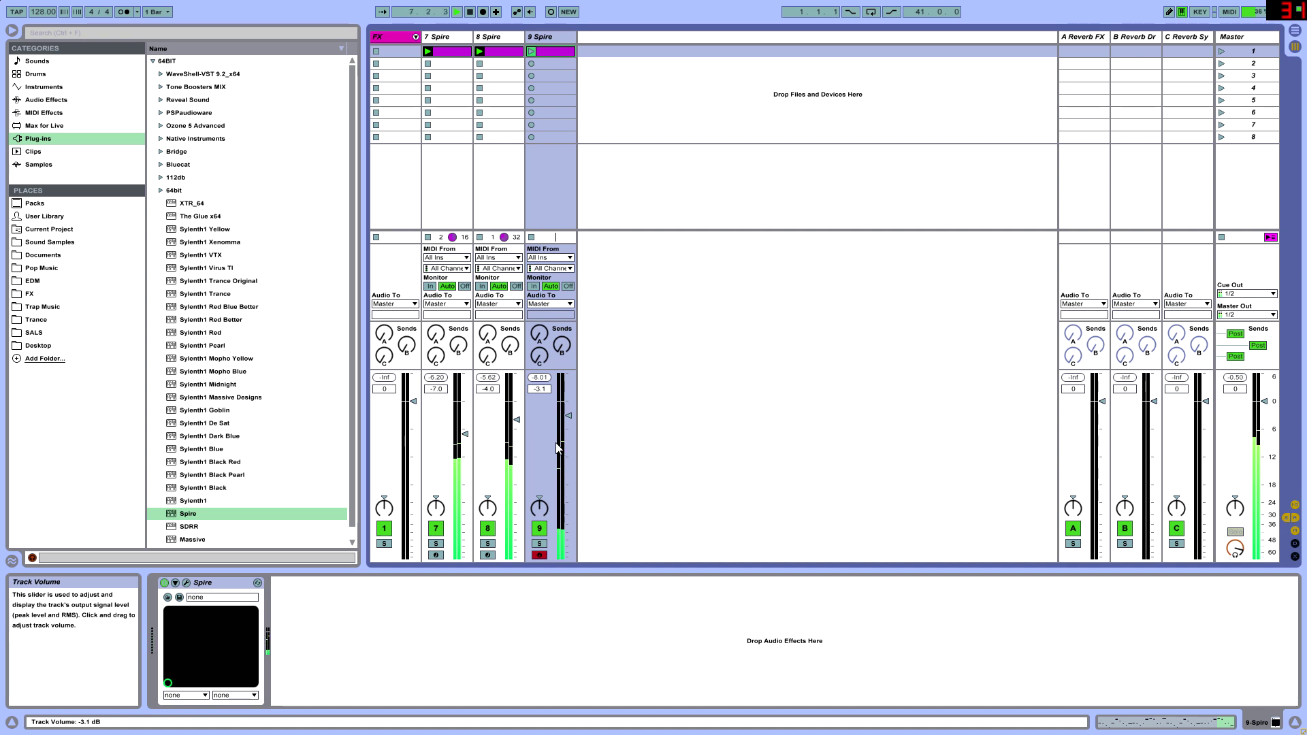
{"action": "left_click_drag", "start_coordinate": [557, 447], "coordinate": [569, 401]}
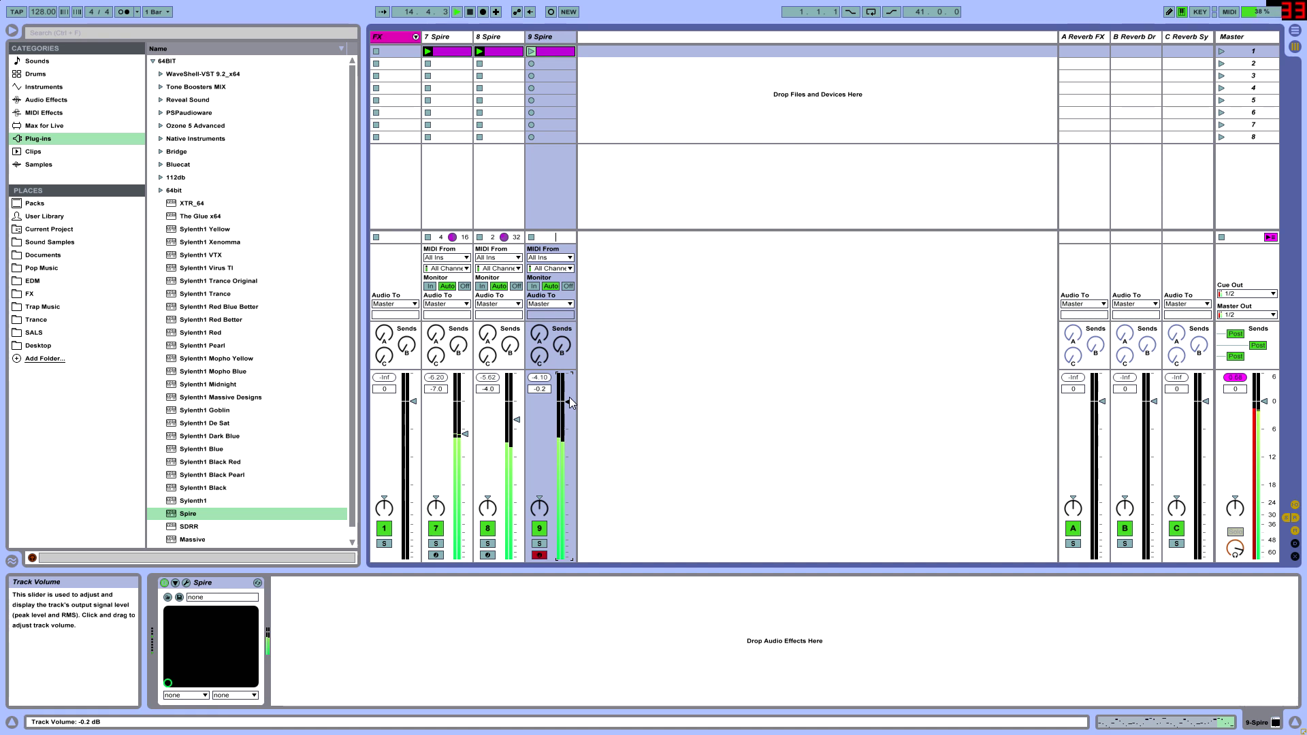
{"action": "key", "text": "space"}
{"action": "double_click", "coordinate": [561, 52]}
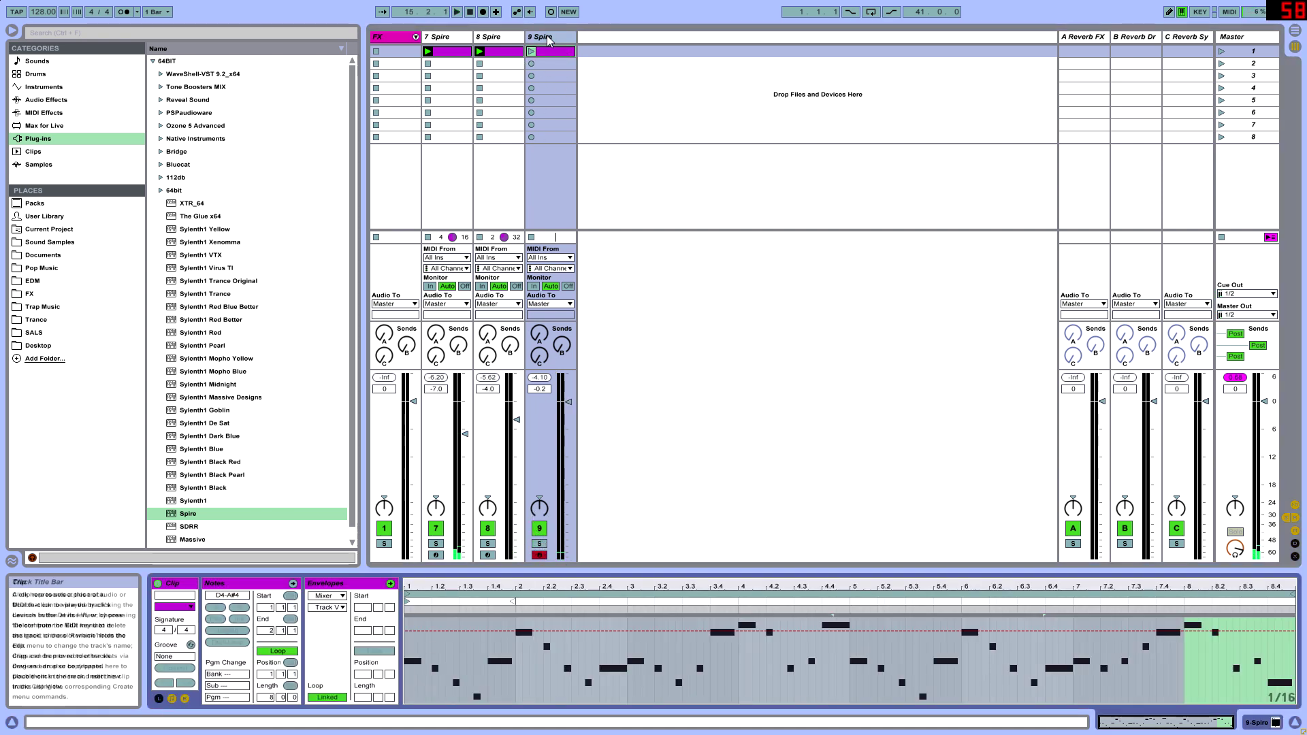
Open the synth on the 9 Spire track, audition presets up to the PD-SOMETHING pad, and close its window
{"action": "key", "text": "shift+Tab"}
{"action": "left_click", "coordinate": [186, 584]}
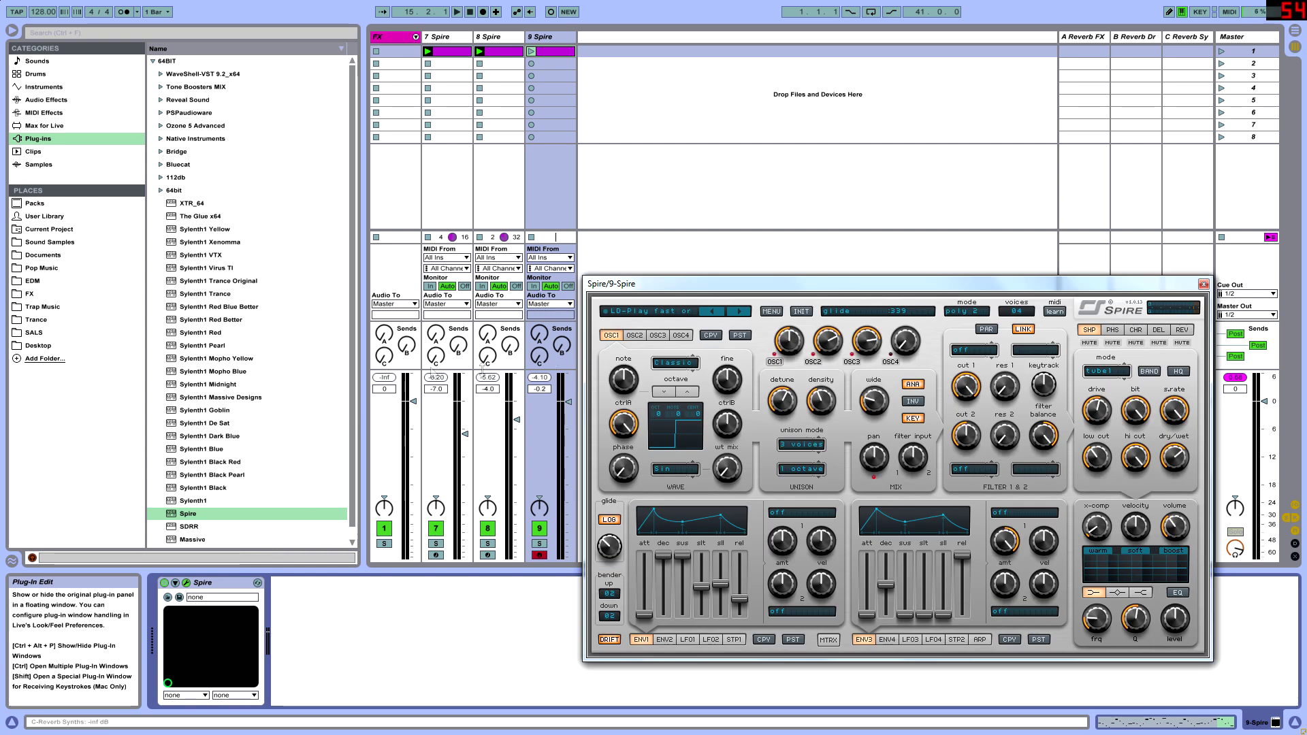
{"action": "left_click", "coordinate": [744, 312]}
{"action": "left_click", "coordinate": [730, 313]}
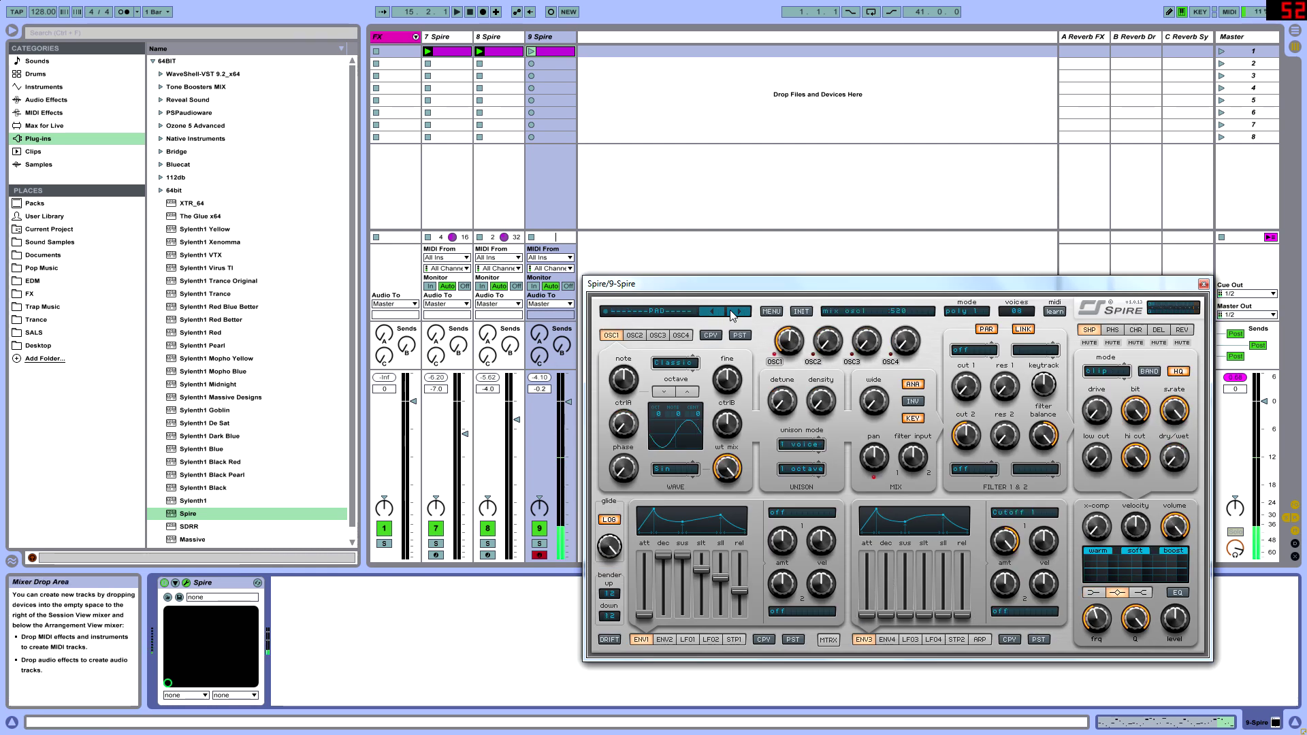
{"action": "left_click", "coordinate": [728, 313]}
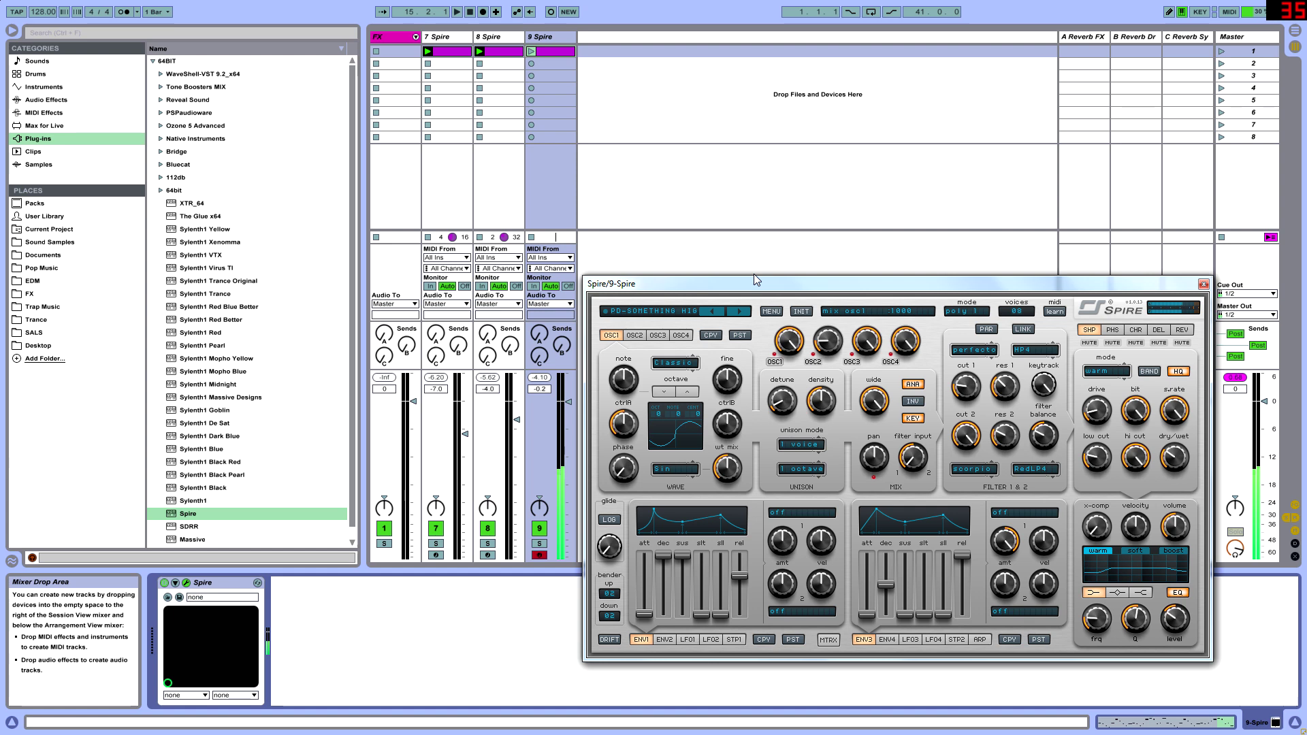
{"action": "left_click", "coordinate": [549, 54]}
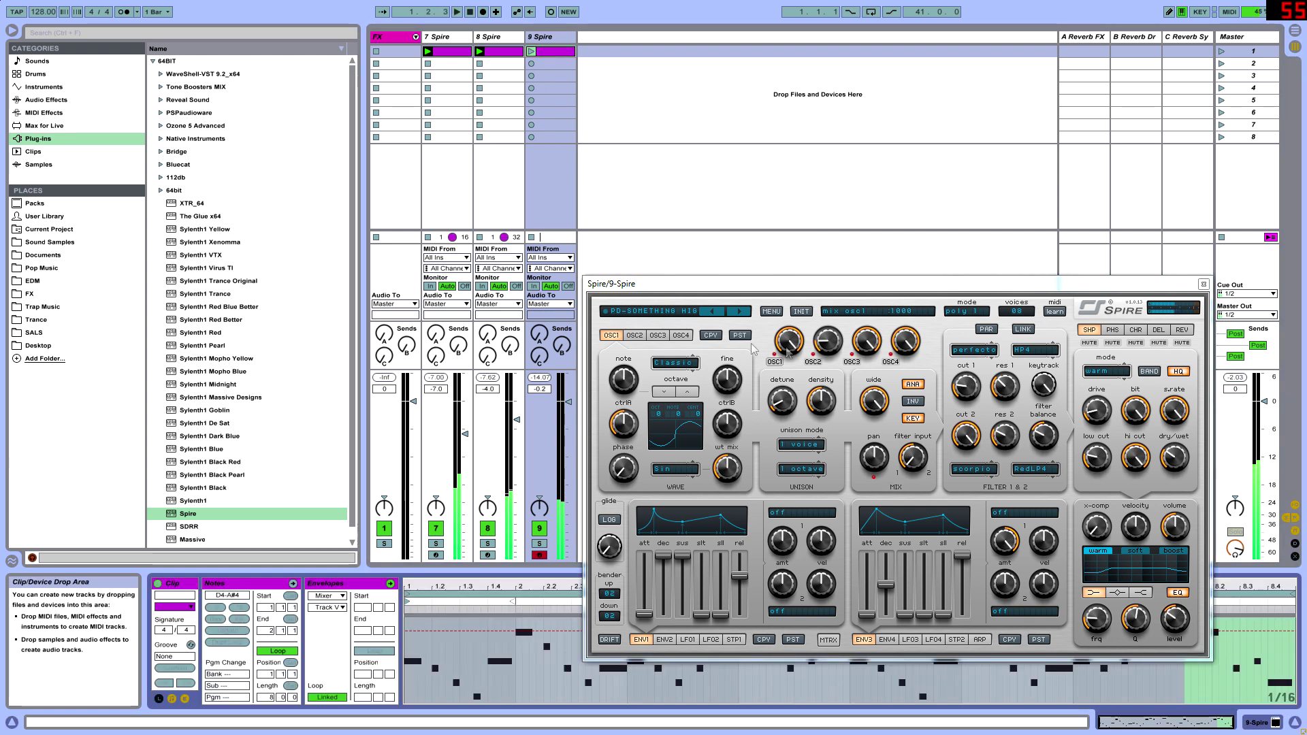
{"action": "left_click", "coordinate": [1204, 284]}
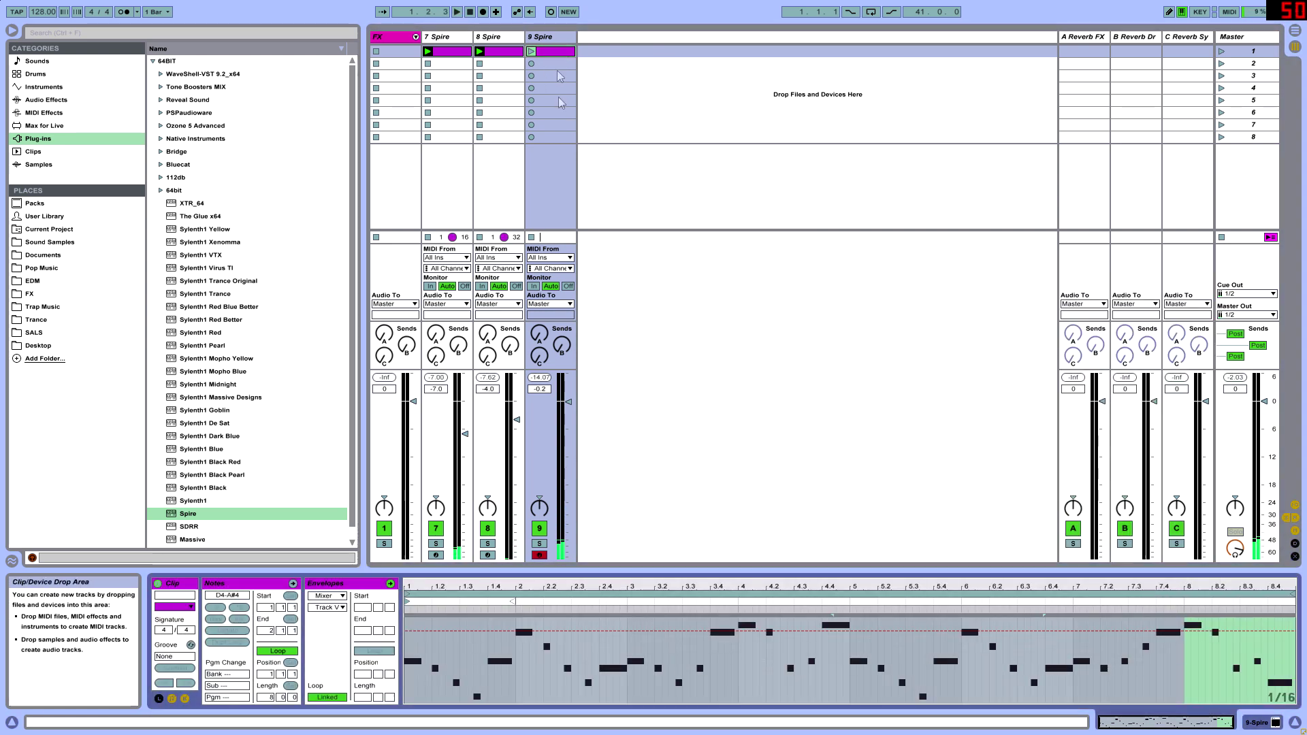
Copy the chord clip from the 7 Spire track over the clip on the 9 Spire track
{"action": "left_click", "coordinate": [444, 54]}
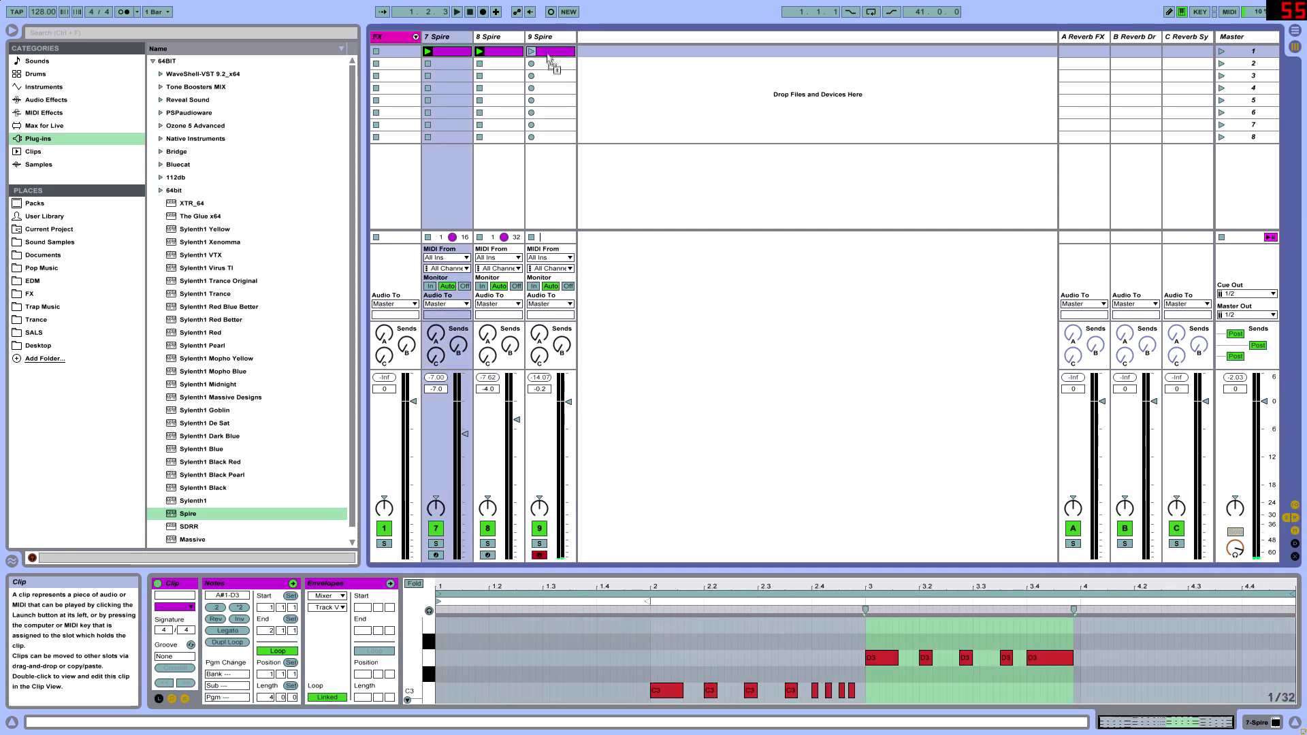
{"action": "left_click_drag", "start_coordinate": [551, 61], "coordinate": [551, 60]}
{"action": "left_click", "coordinate": [449, 58]}
{"action": "left_click", "coordinate": [547, 55]}
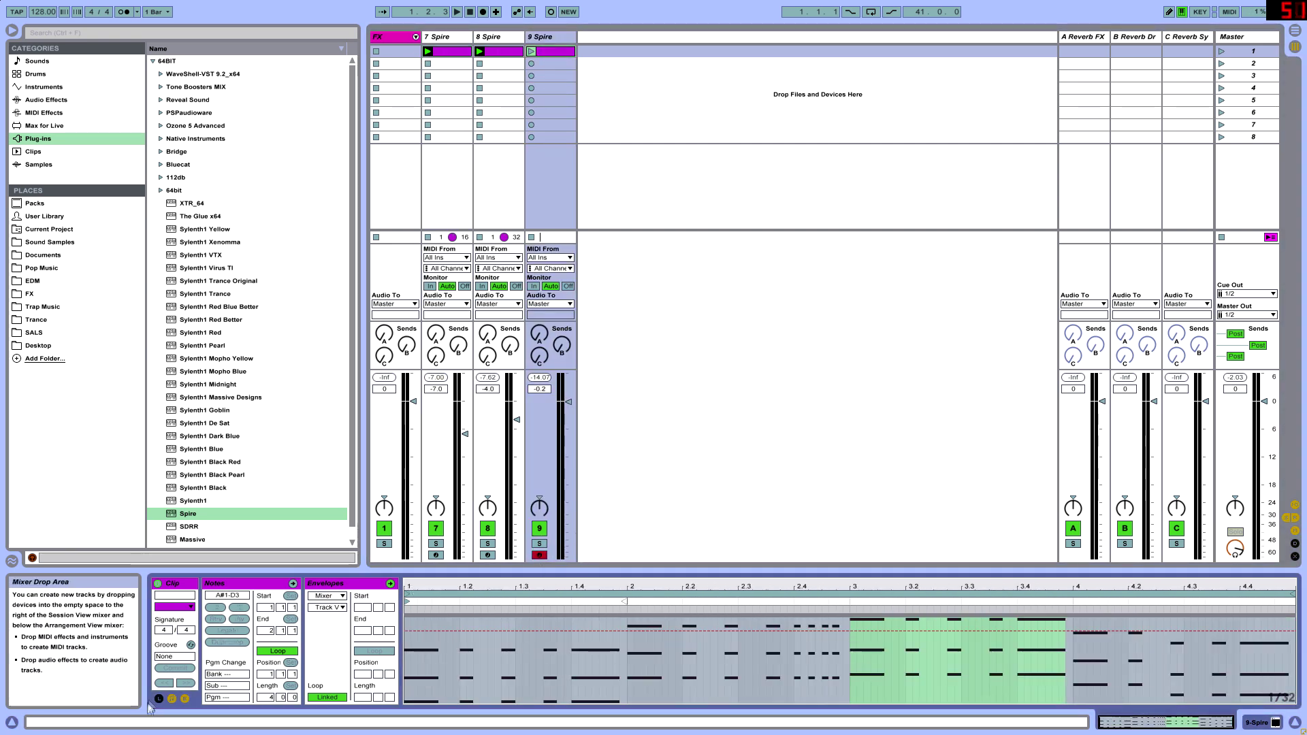
Enlarge the copied clip's note editor and delete the upper chord notes in all four bars, keeping only the lowest line
{"action": "left_click", "coordinate": [172, 700]}
{"action": "left_click", "coordinate": [184, 699]}
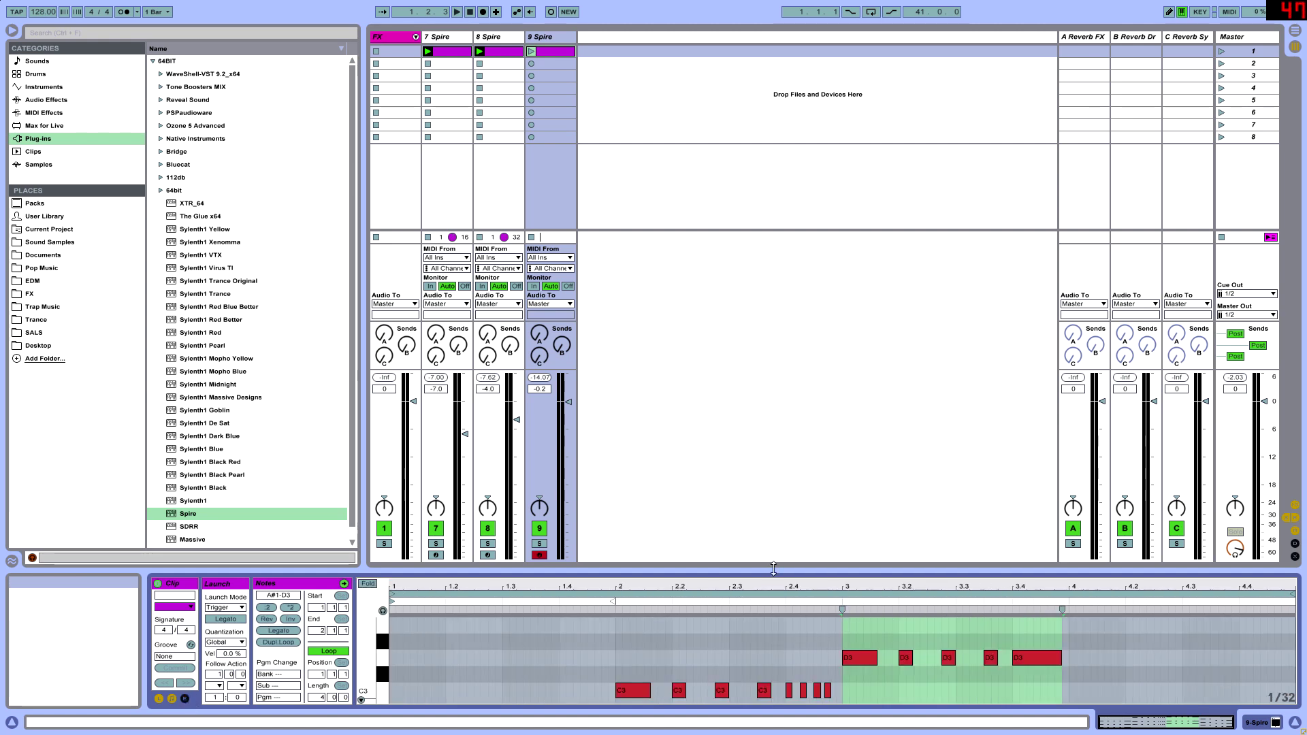
{"action": "left_click_drag", "start_coordinate": [769, 572], "coordinate": [769, 155]}
{"action": "scroll", "coordinate": [545, 436], "scroll_direction": "down", "scroll_amount": 3}
{"action": "left_click_drag", "start_coordinate": [391, 527], "coordinate": [608, 343]}
{"action": "left_click_drag", "start_coordinate": [616, 457], "coordinate": [831, 226]}
{"action": "key", "text": "Delete"}
{"action": "scroll", "coordinate": [857, 436], "scroll_direction": "up", "scroll_amount": 1}
{"action": "left_click_drag", "start_coordinate": [853, 480], "coordinate": [1027, 252]}
{"action": "key", "text": "Delete"}
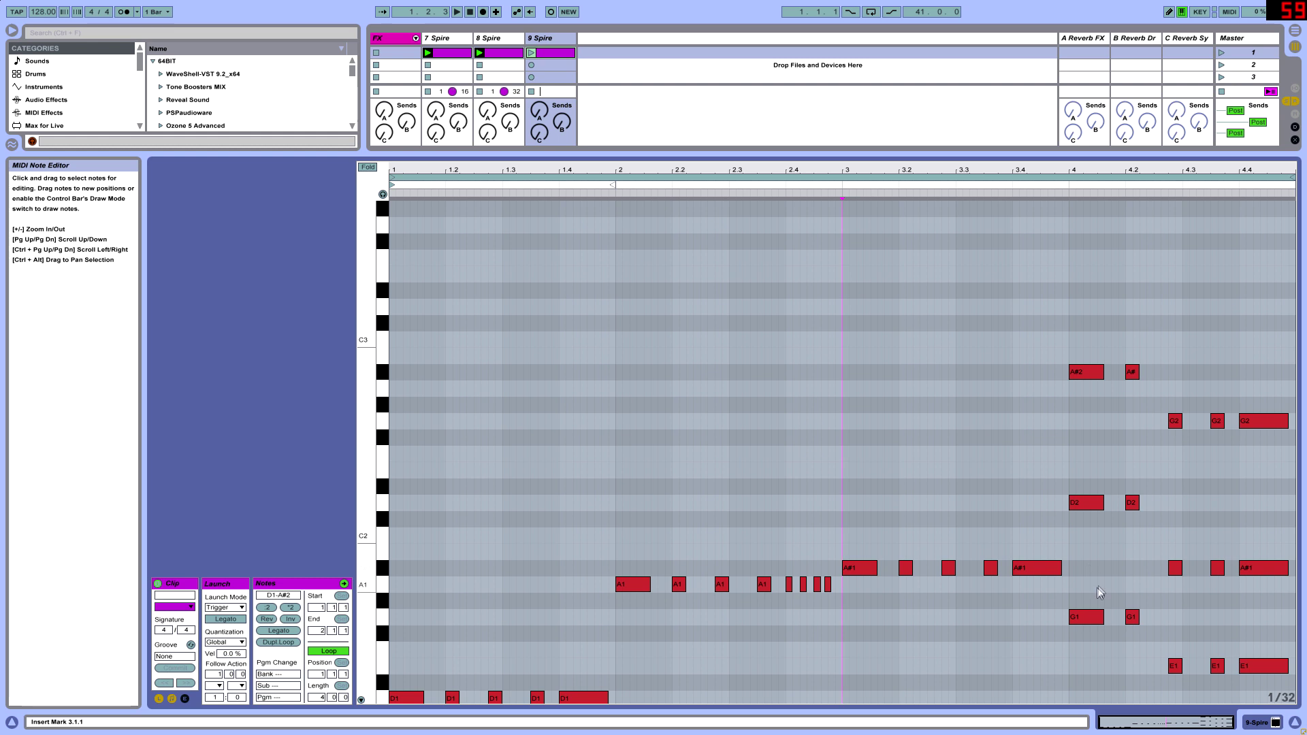
{"action": "left_click_drag", "start_coordinate": [1092, 592], "coordinate": [1260, 347]}
{"action": "key", "text": "Delete"}
Replace the repeated D1 notes in bar 1 with rising quarter notes D1, E1, F1 and G1
{"action": "scroll", "coordinate": [911, 492], "scroll_direction": "down", "scroll_amount": 3}
{"action": "mouse_move", "coordinate": [423, 587]}
{"action": "left_mouse_down"}
{"action": "mouse_move", "coordinate": [471, 592]}
{"action": "mouse_move", "coordinate": [444, 594]}
{"action": "left_mouse_up"}
{"action": "left_click_drag", "start_coordinate": [432, 588], "coordinate": [611, 609]}
{"action": "key", "text": "Delete"}
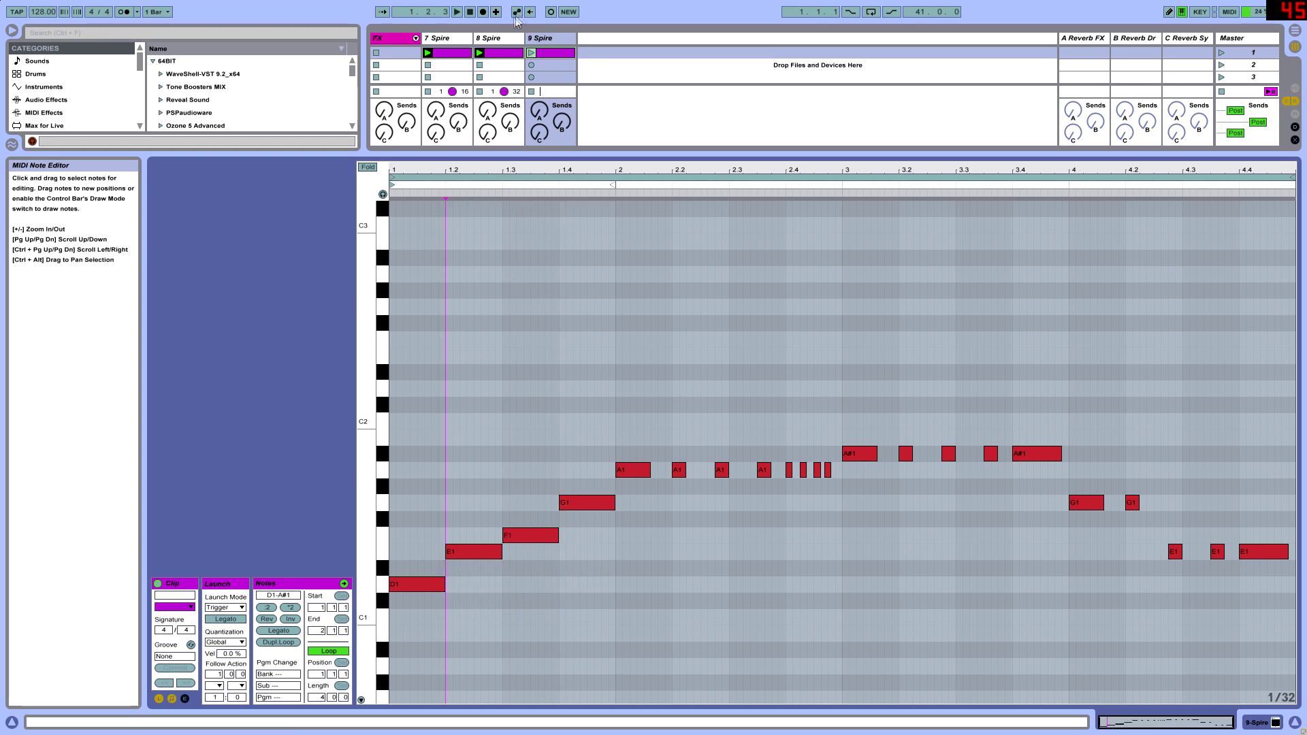
Launch the 9 Spire clip and transpose all of its notes up two octaves
{"action": "left_click", "coordinate": [532, 53]}
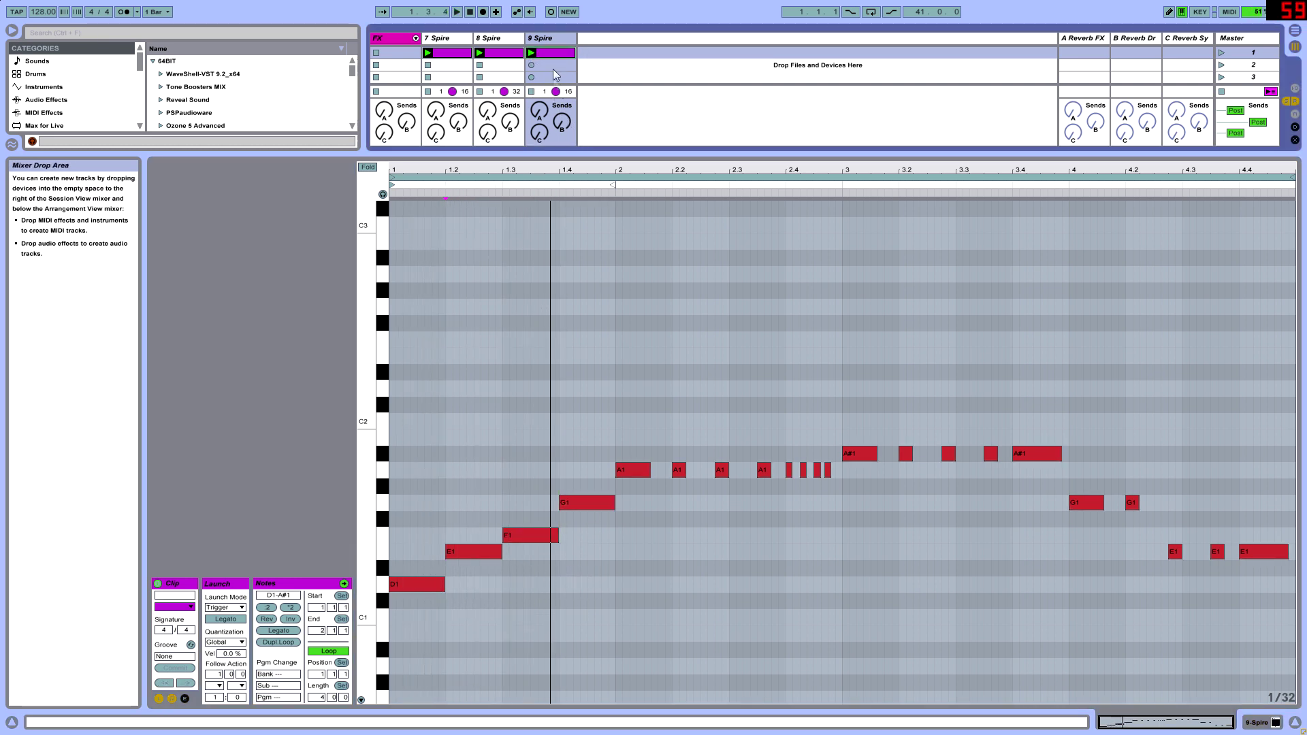
{"action": "left_click", "coordinate": [527, 581]}
{"action": "key", "text": "ctrl+a"}
{"action": "scroll", "coordinate": [1291, 333], "scroll_direction": "down", "scroll_amount": 5}
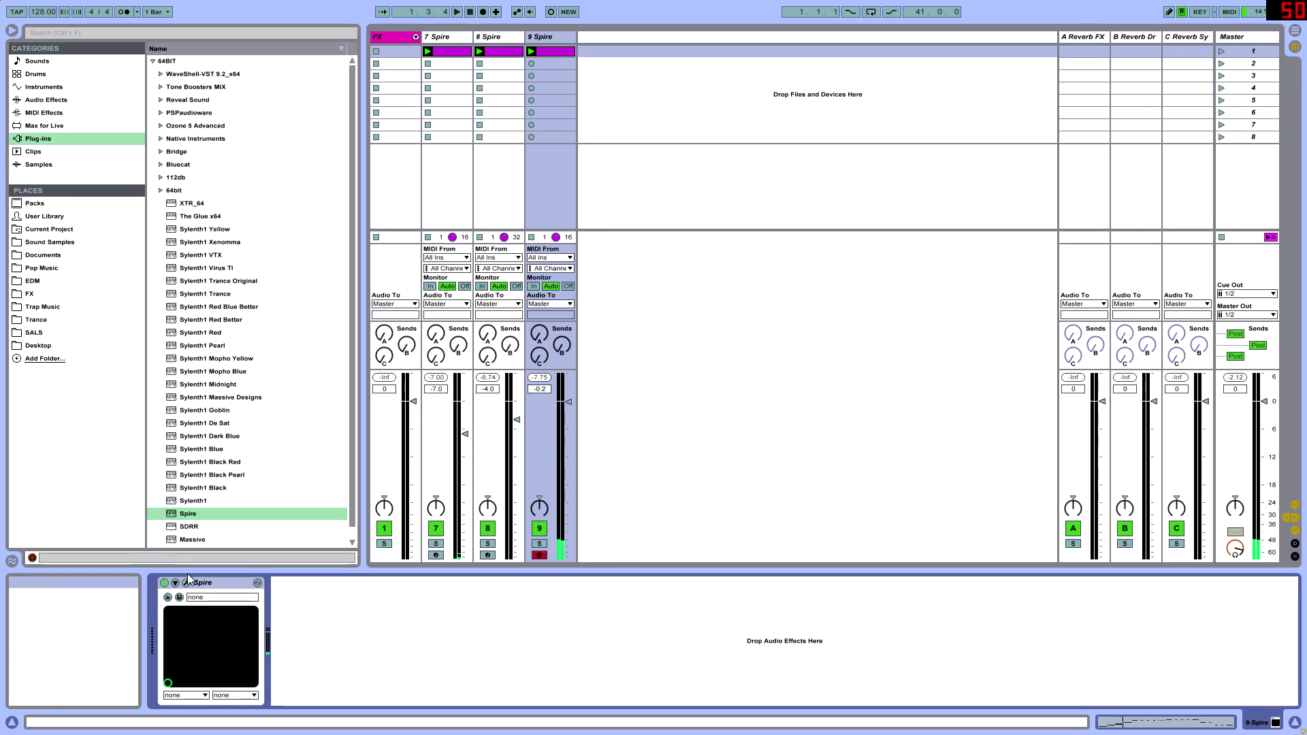
Load the PD-Eternal preset in the 9 Spire synth, set the track volume to -1.2 dB, and close the synth window
{"action": "left_click", "coordinate": [186, 583]}
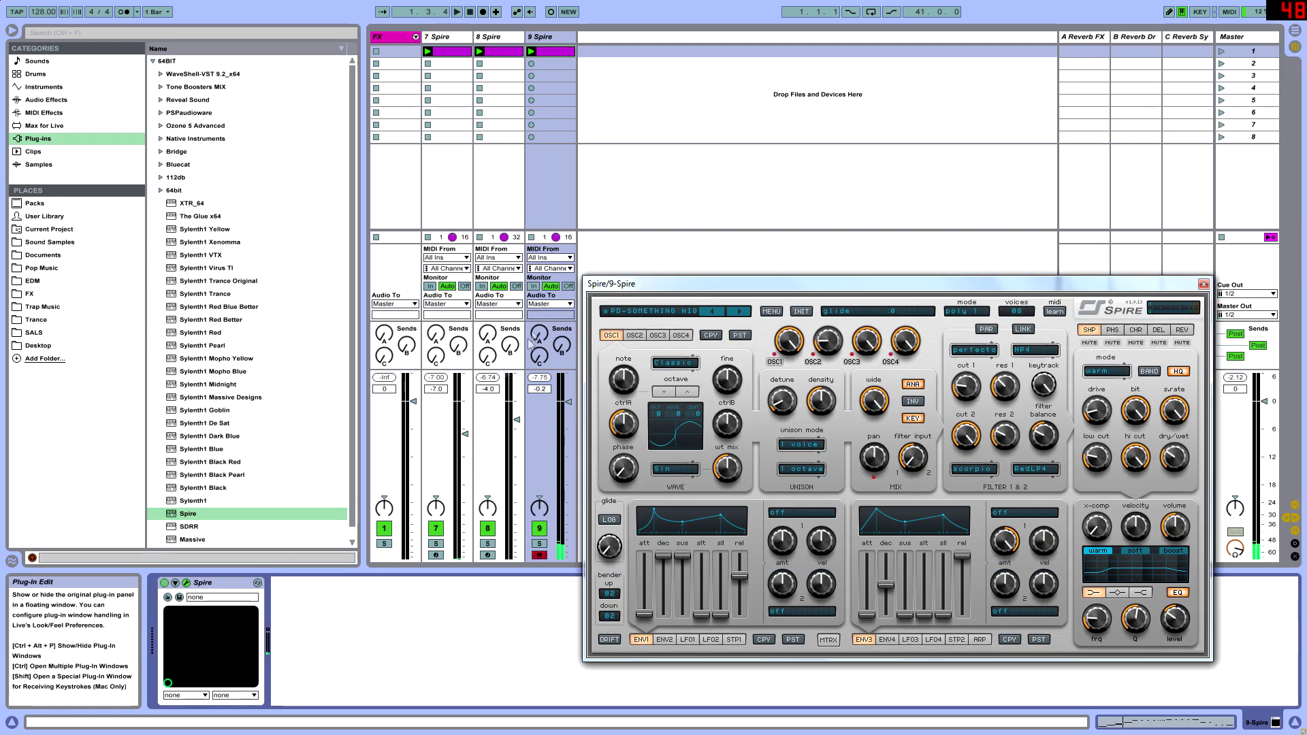
{"action": "left_click", "coordinate": [740, 311]}
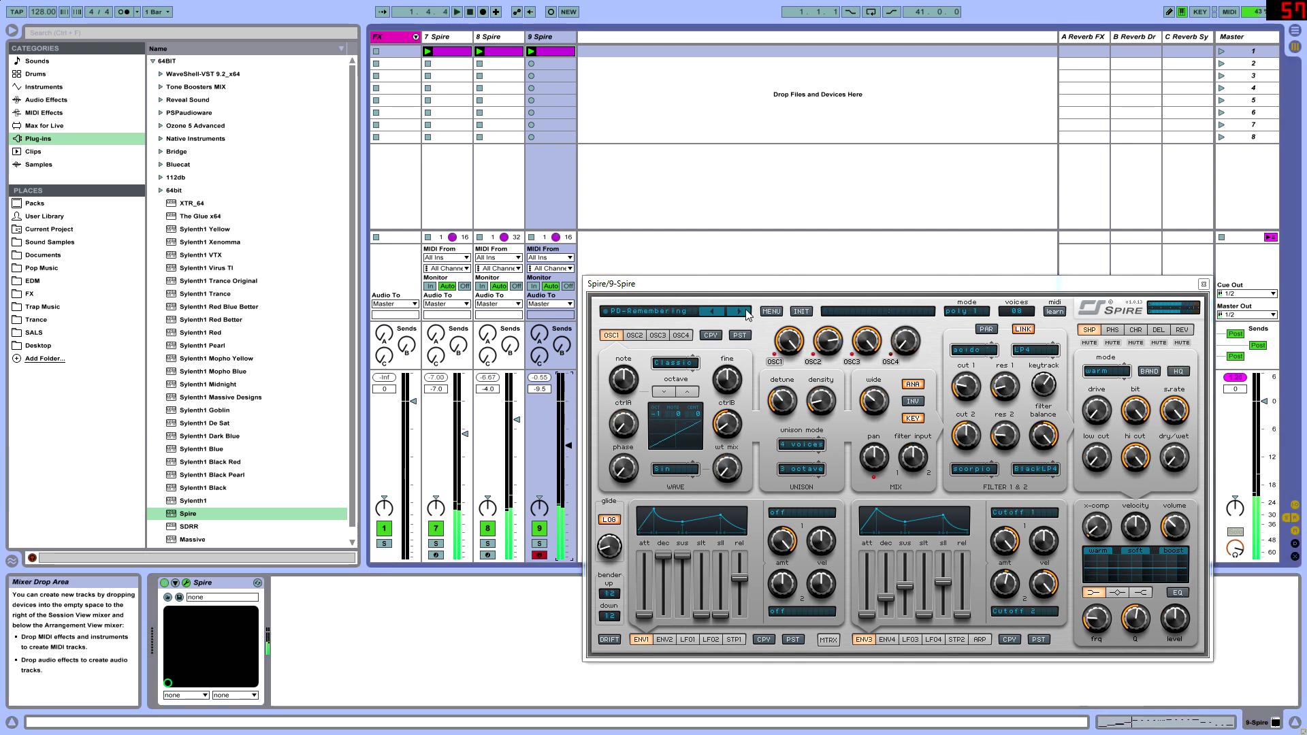
{"action": "left_click", "coordinate": [741, 311]}
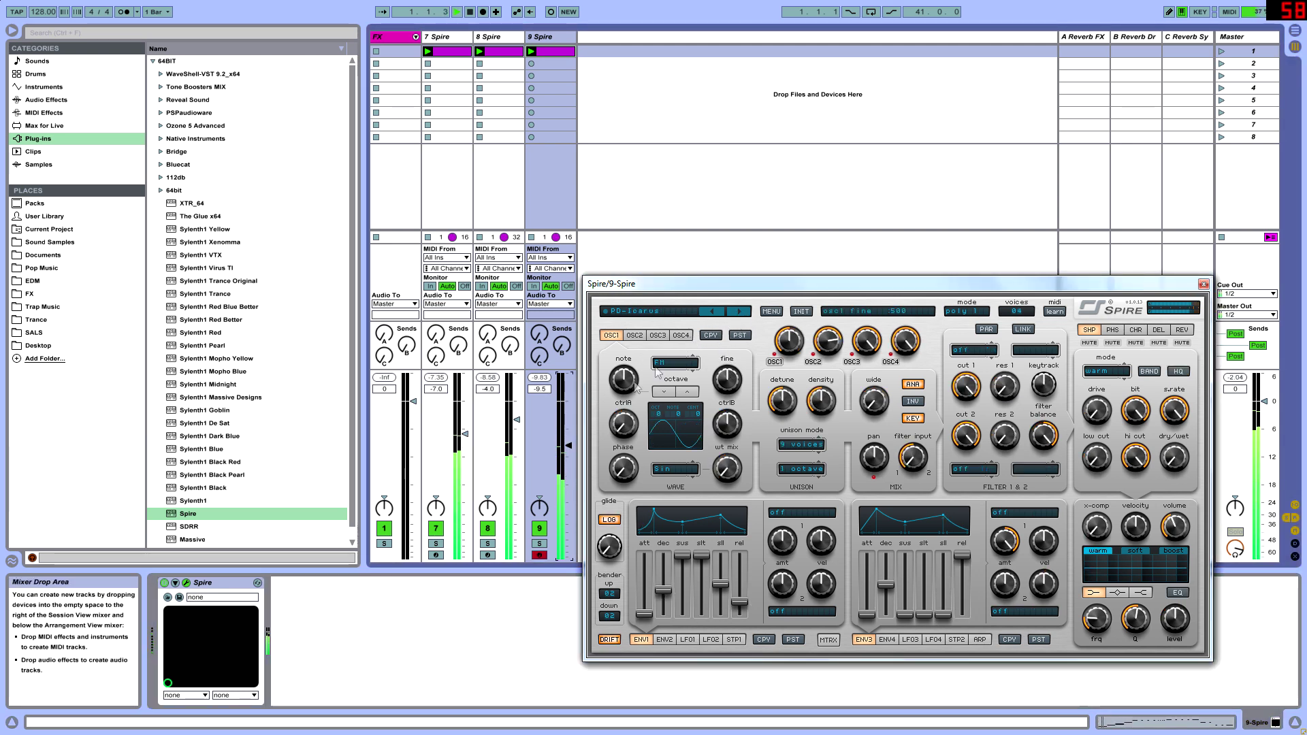
{"action": "left_click", "coordinate": [740, 312]}
{"action": "left_click_drag", "start_coordinate": [576, 407], "coordinate": [576, 393]}
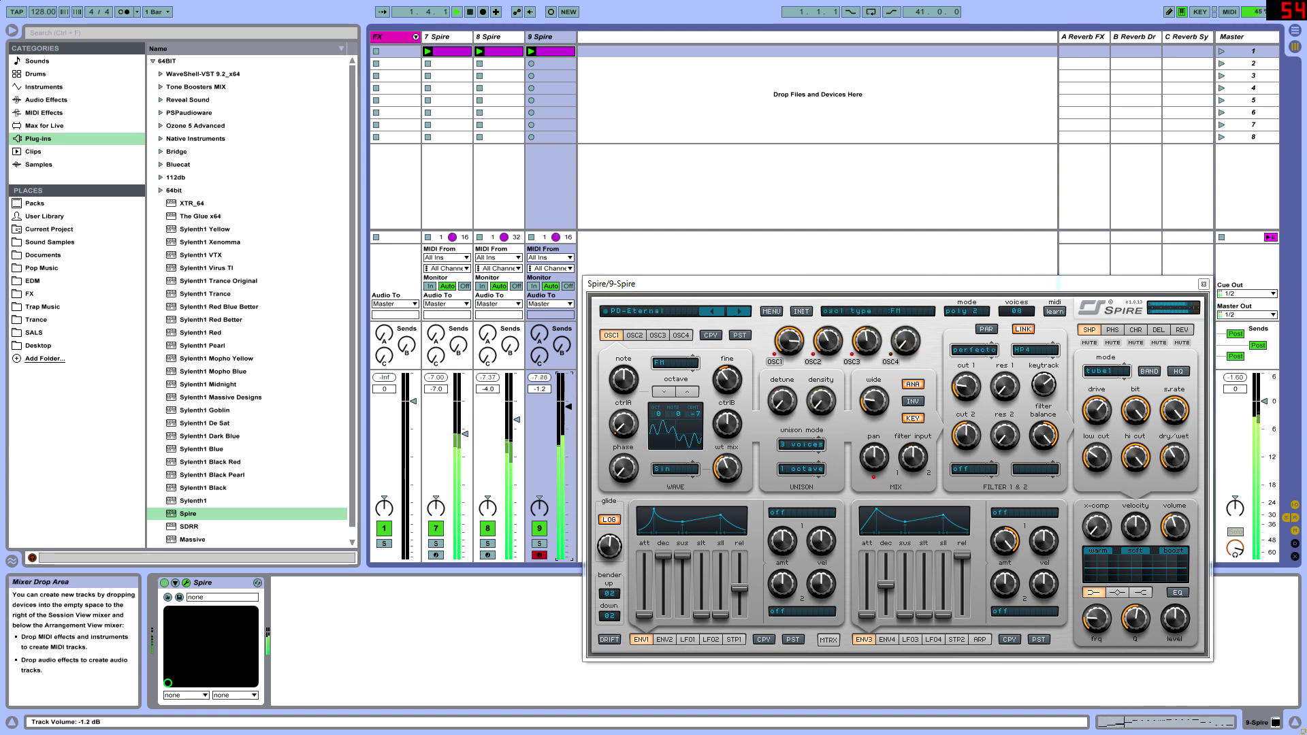
{"action": "left_click", "coordinate": [1204, 284]}
Stop playback, reopen the 9 Spire clip's notes, clear the selection, and play the clip from the start
{"action": "key", "text": "Tab"}
{"action": "key", "text": "space"}
{"action": "key", "text": "Tab"}
{"action": "double_click", "coordinate": [549, 50]}
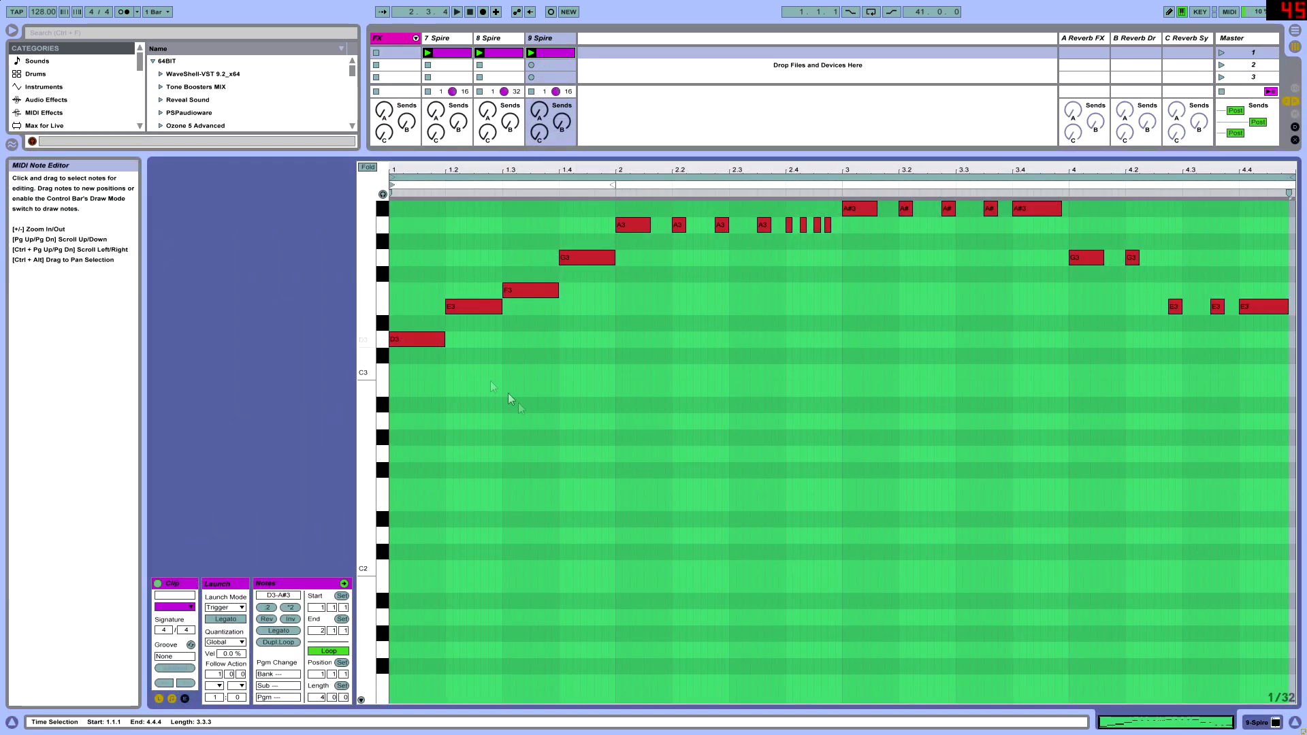
{"action": "left_click", "coordinate": [535, 413]}
{"action": "scroll", "coordinate": [531, 501], "scroll_direction": "up", "scroll_amount": 3}
{"action": "key", "text": "space"}
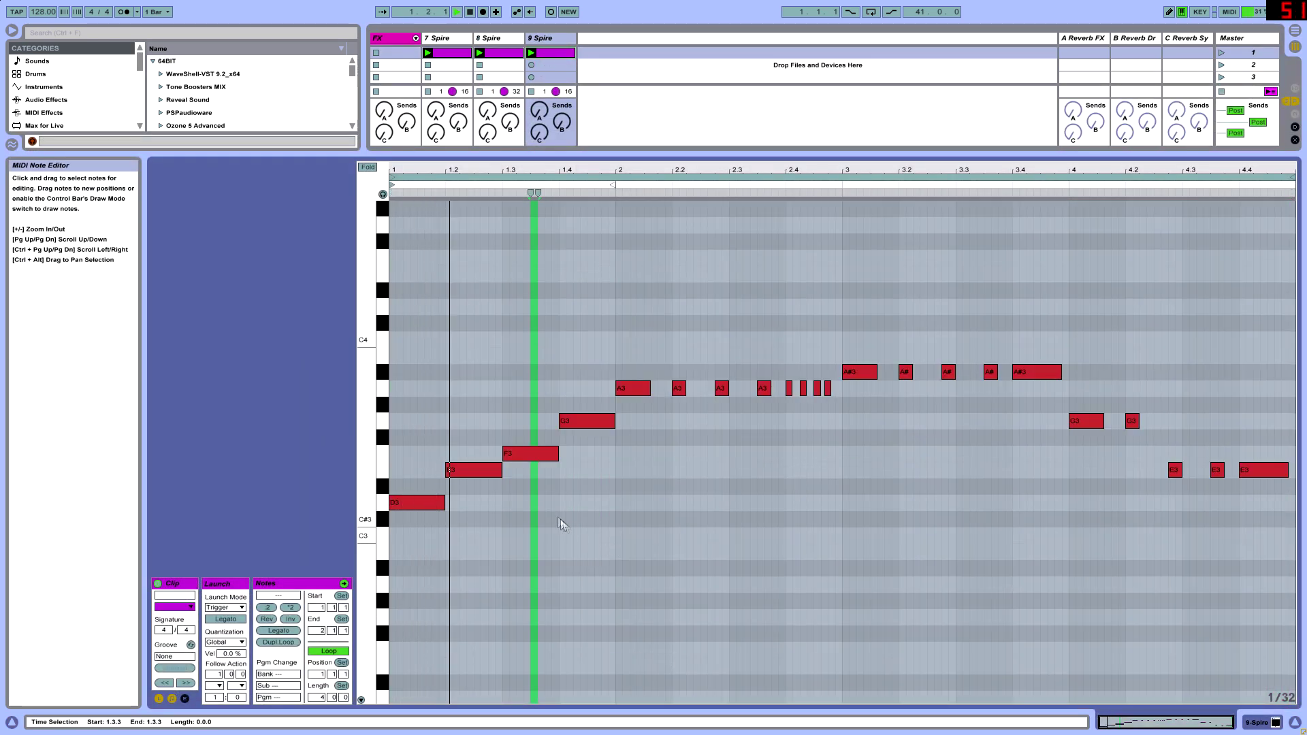
Lengthen the second A3 note in bar 2, turn on note preview, and audition the A3, G3, F3 and E3 keys
{"action": "left_click", "coordinate": [683, 389]}
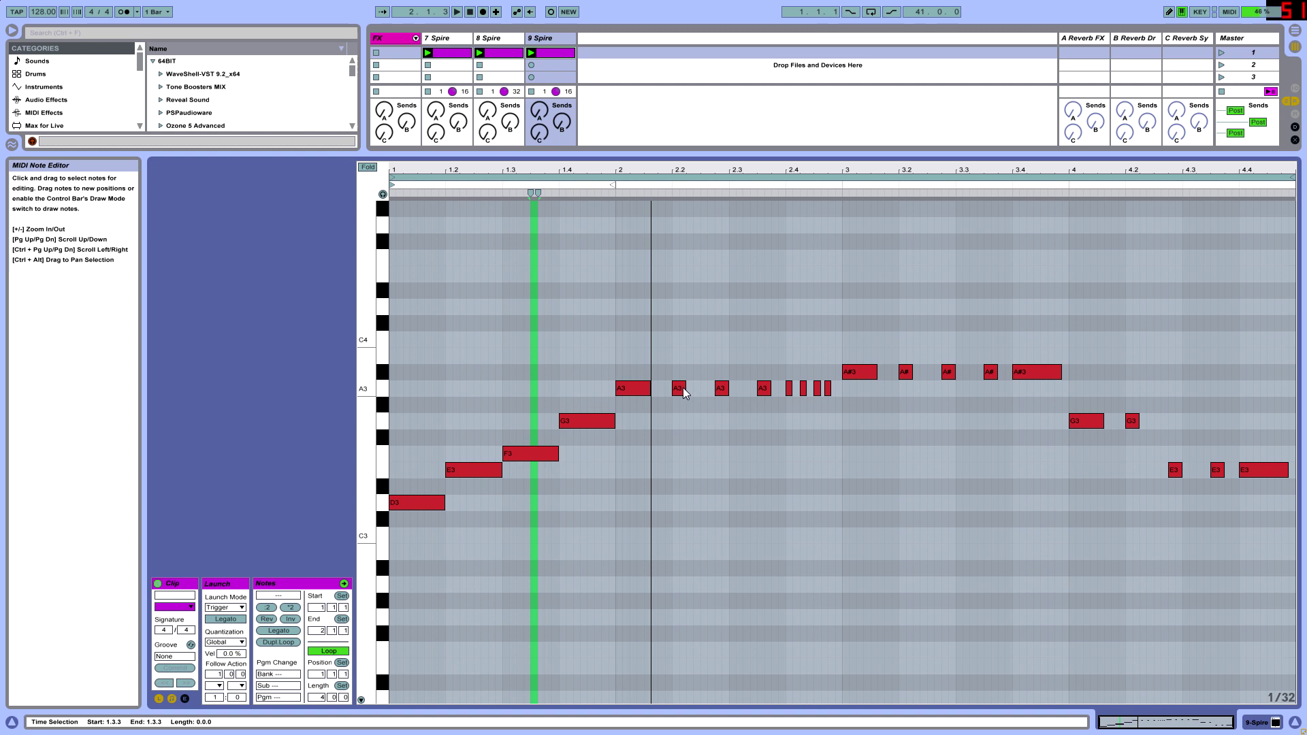
{"action": "left_click_drag", "start_coordinate": [700, 394], "coordinate": [722, 393]}
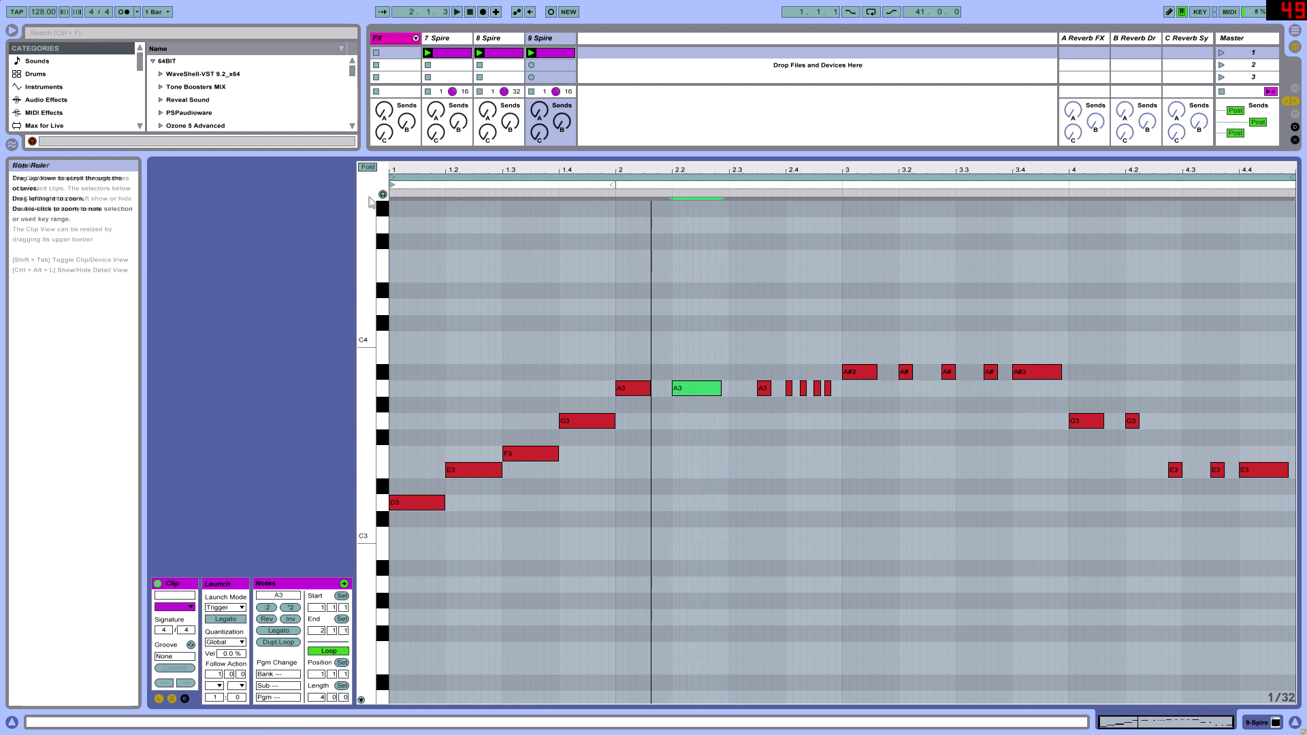
{"action": "left_click", "coordinate": [390, 393]}
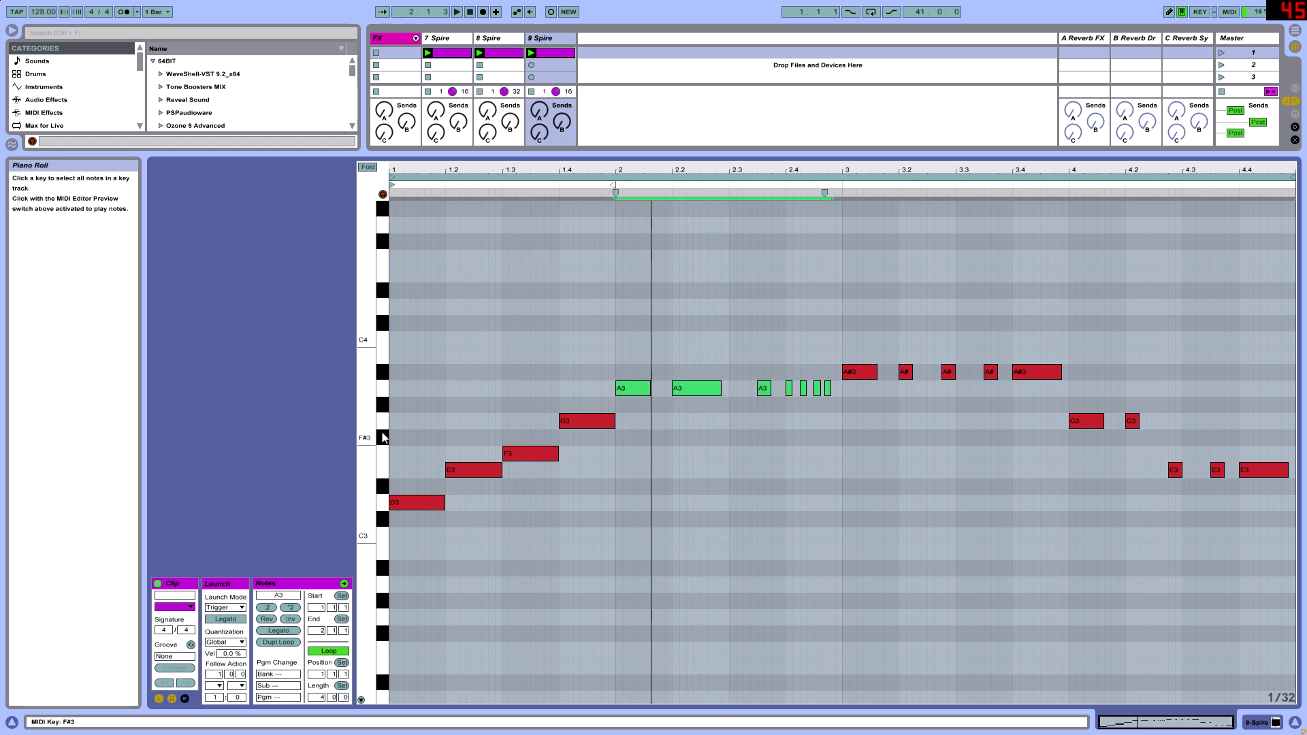
{"action": "left_click", "coordinate": [387, 422]}
{"action": "left_click", "coordinate": [387, 453]}
{"action": "left_click", "coordinate": [387, 470]}
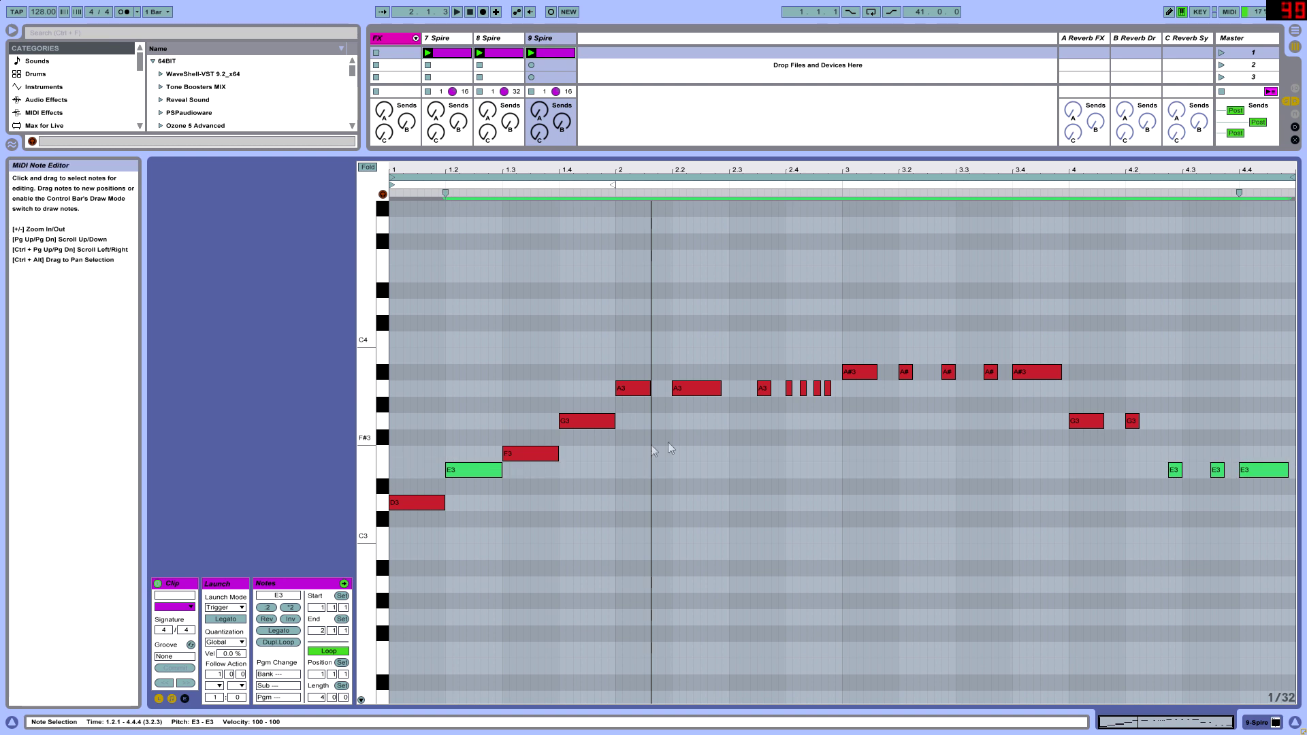
Replace the repeated A3 notes in bar 2 with descending quarter notes A3, G3, F3 and E3, and play the clip
{"action": "left_click", "coordinate": [641, 389]}
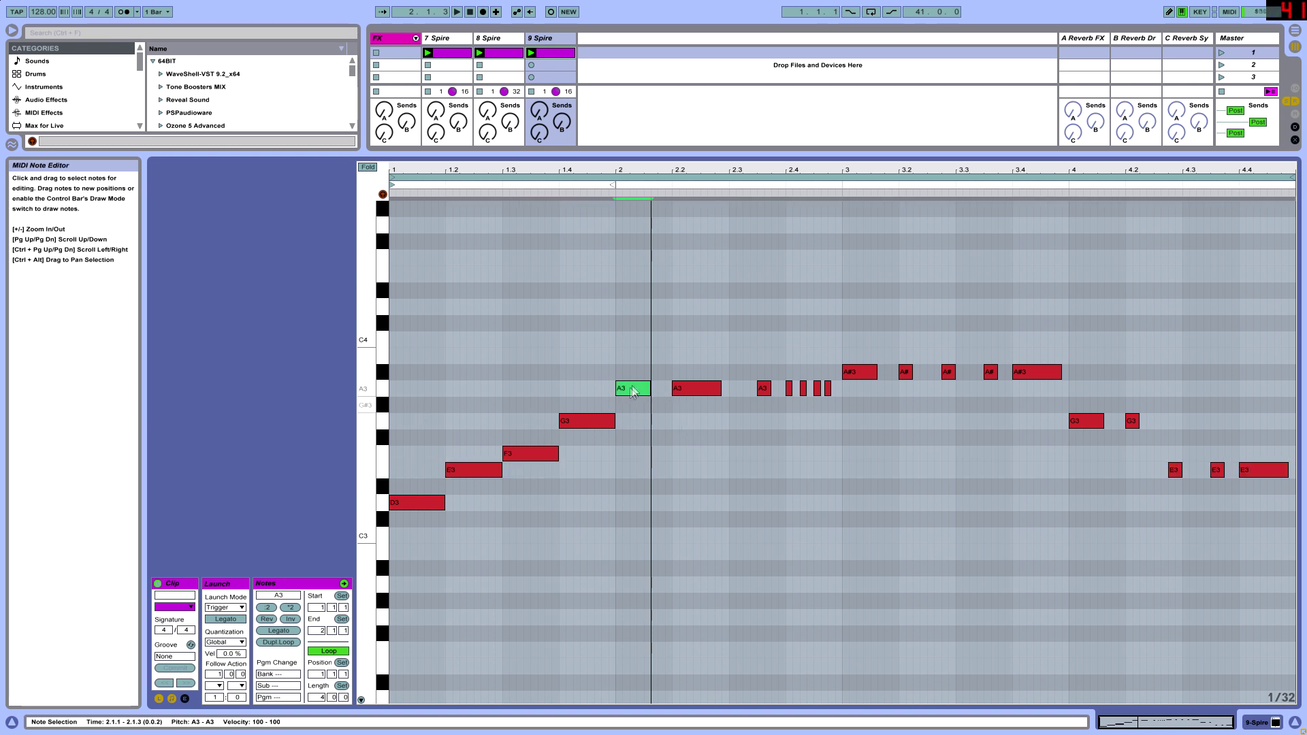
{"action": "left_click_drag", "start_coordinate": [648, 396], "coordinate": [805, 472]}
{"action": "left_click_drag", "start_coordinate": [758, 414], "coordinate": [834, 397]}
{"action": "key", "text": "Delete"}
{"action": "left_click_drag", "start_coordinate": [755, 397], "coordinate": [693, 388]}
{"action": "key", "text": "Delete"}
{"action": "key", "text": "space"}
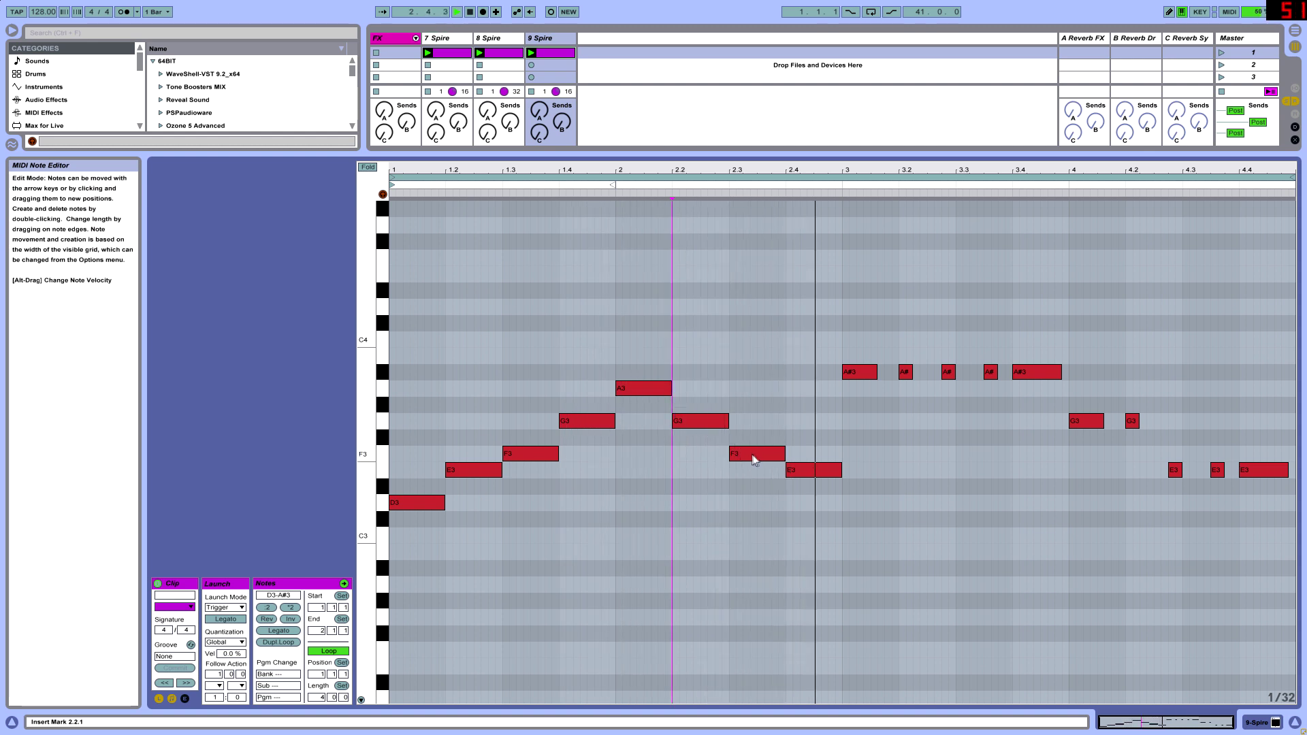
Shorten bar 2's G3 and F3 to eighth notes, and move F3 to 2.2.3 and E3 to 2.3
{"action": "left_click_drag", "start_coordinate": [728, 422], "coordinate": [721, 453]}
{"action": "double_click", "coordinate": [719, 454]}
{"action": "double_click", "coordinate": [713, 454]}
{"action": "key", "text": "space"}
{"action": "left_click_drag", "start_coordinate": [713, 454], "coordinate": [736, 475]}
Reveal the mixer, solo the 8 Spire track briefly during playback, and set the 9 Spire track's volume to -2.2 dB
{"action": "left_click_drag", "start_coordinate": [687, 153], "coordinate": [654, 570]}
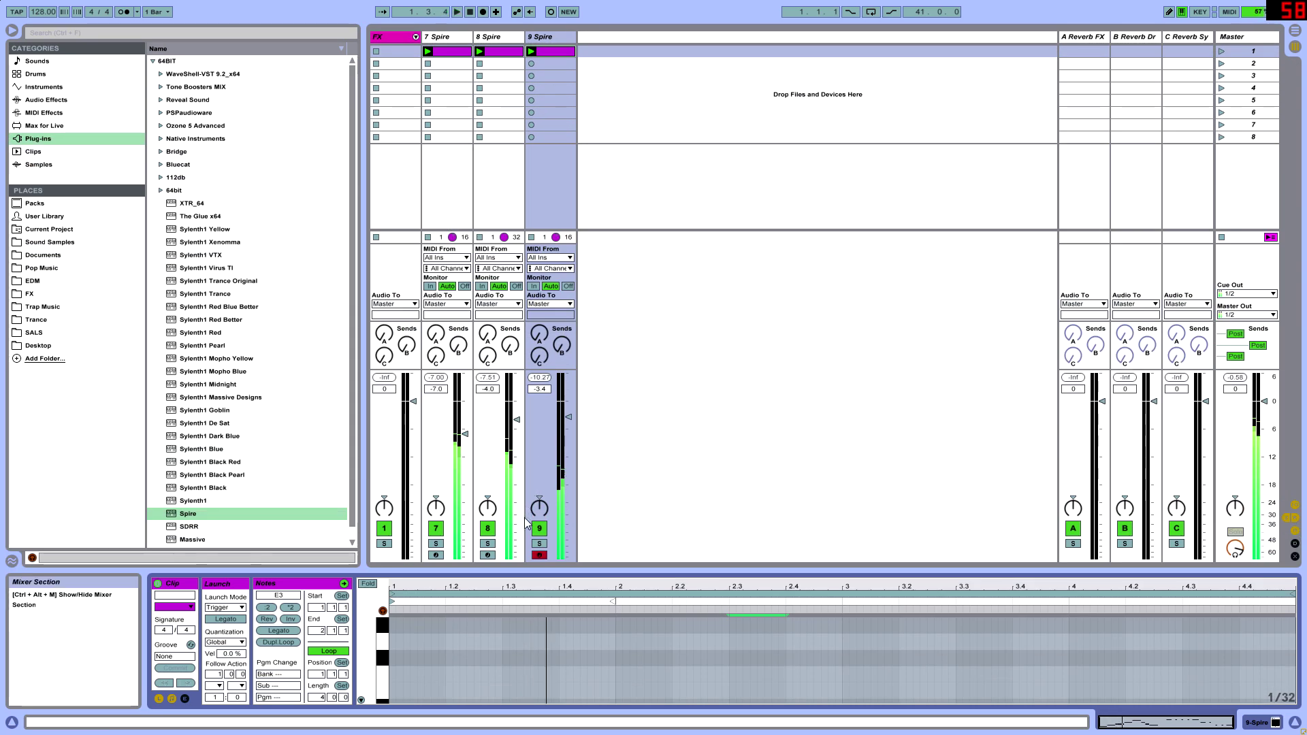
{"action": "left_click", "coordinate": [486, 545]}
{"action": "left_click", "coordinate": [486, 545]}
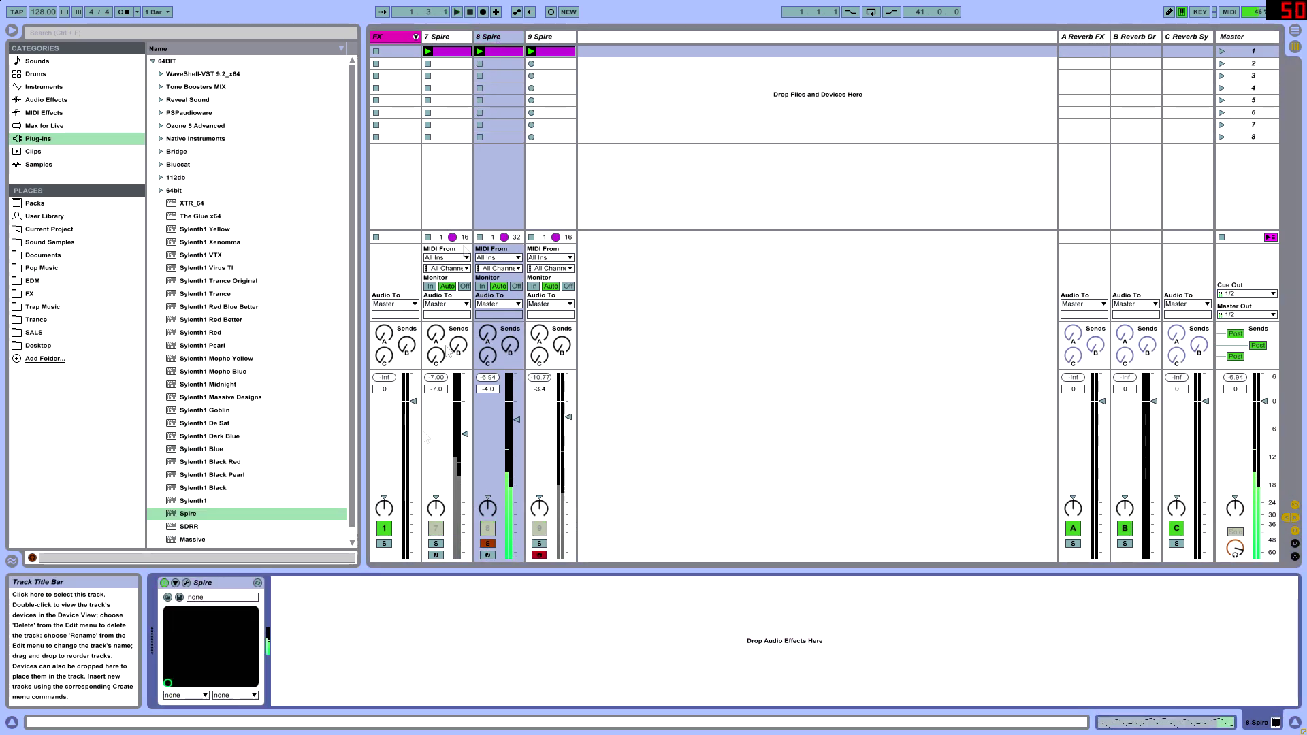
{"action": "key", "text": "Tab"}
{"action": "key", "text": "Tab"}
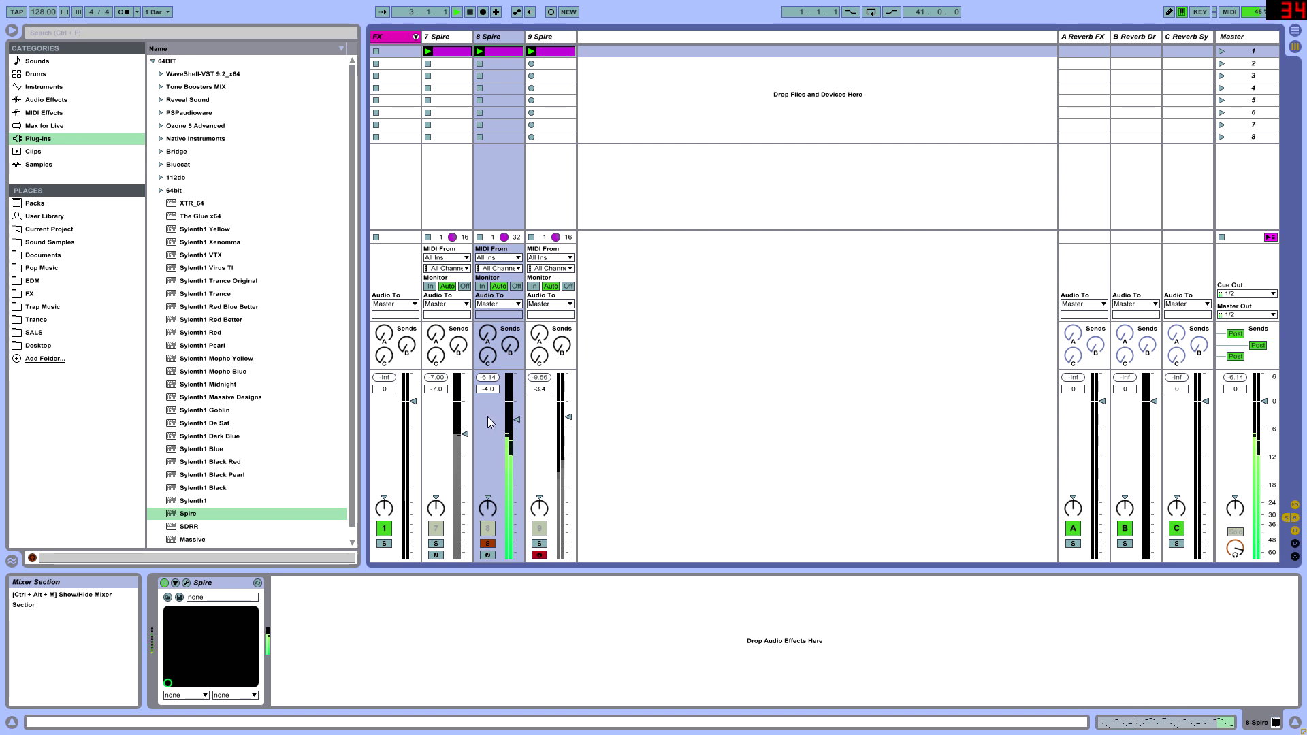
{"action": "left_click", "coordinate": [487, 544]}
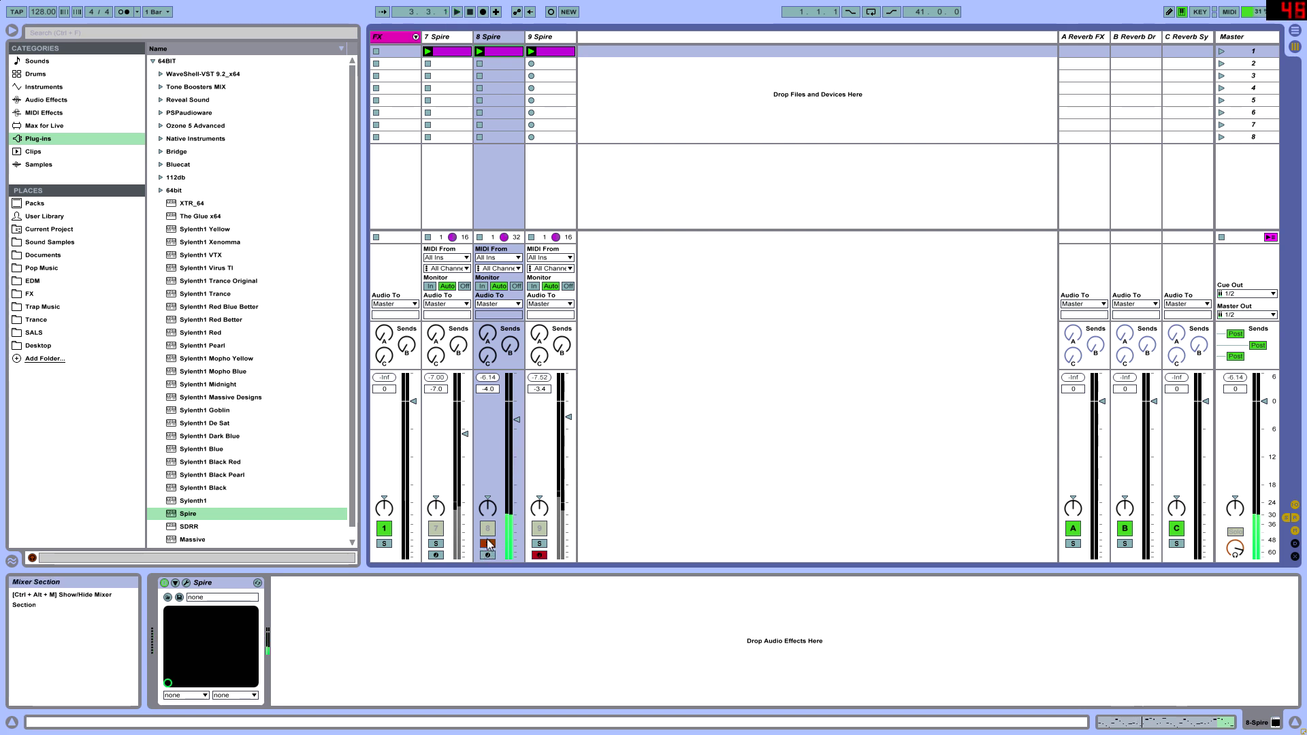
{"action": "left_click_drag", "start_coordinate": [568, 417], "coordinate": [569, 412]}
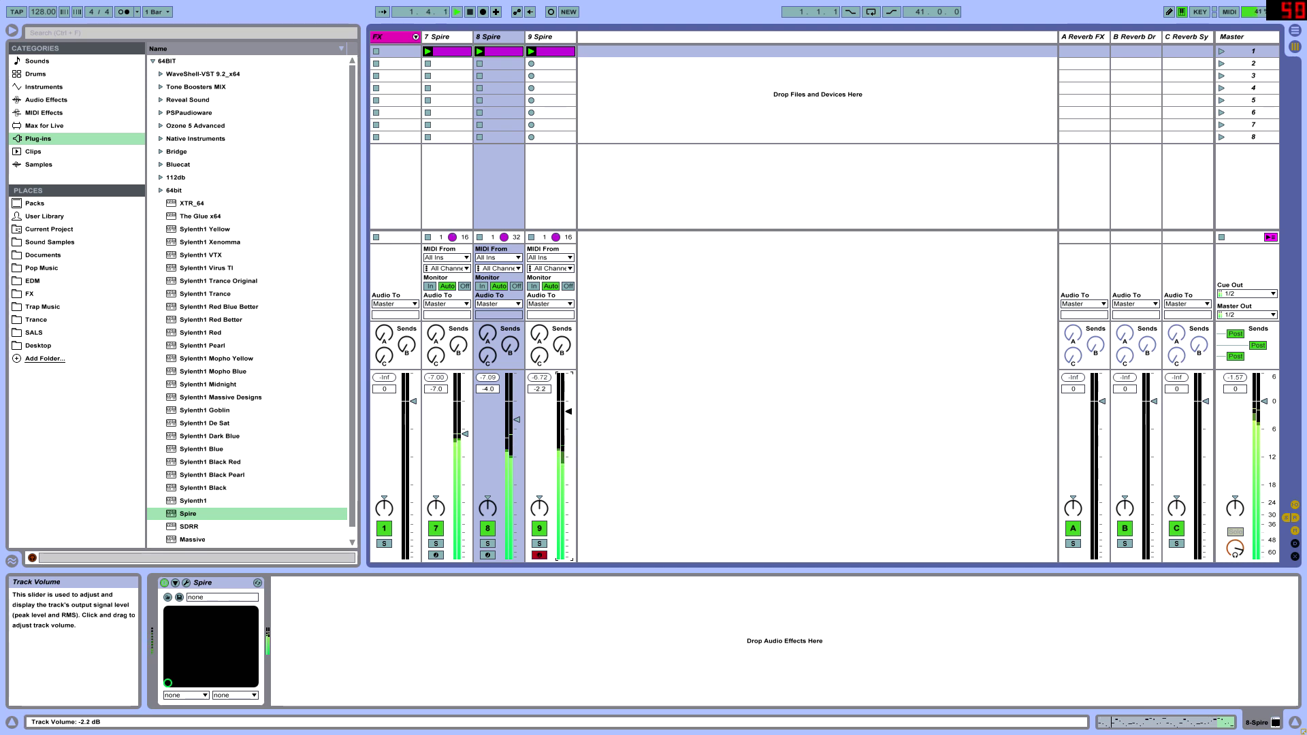
Reopen the 9 Spire clip in an enlarged note editor and play the melody from the start
{"action": "key", "text": "Tab"}
{"action": "key", "text": "Tab"}
{"action": "double_click", "coordinate": [554, 52]}
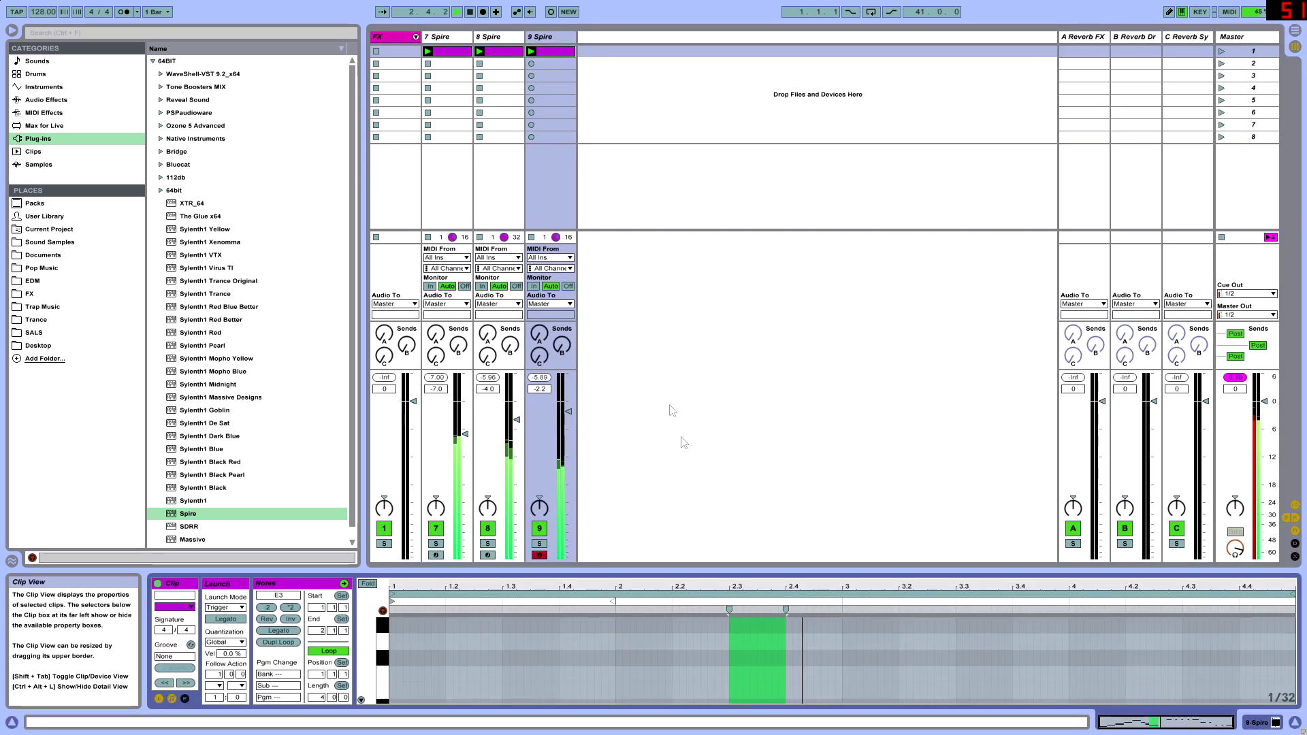
{"action": "left_click_drag", "start_coordinate": [707, 572], "coordinate": [672, 184]}
{"action": "left_click_drag", "start_coordinate": [540, 191], "coordinate": [599, 203]}
{"action": "left_click", "coordinate": [540, 398]}
{"action": "key", "text": "space"}
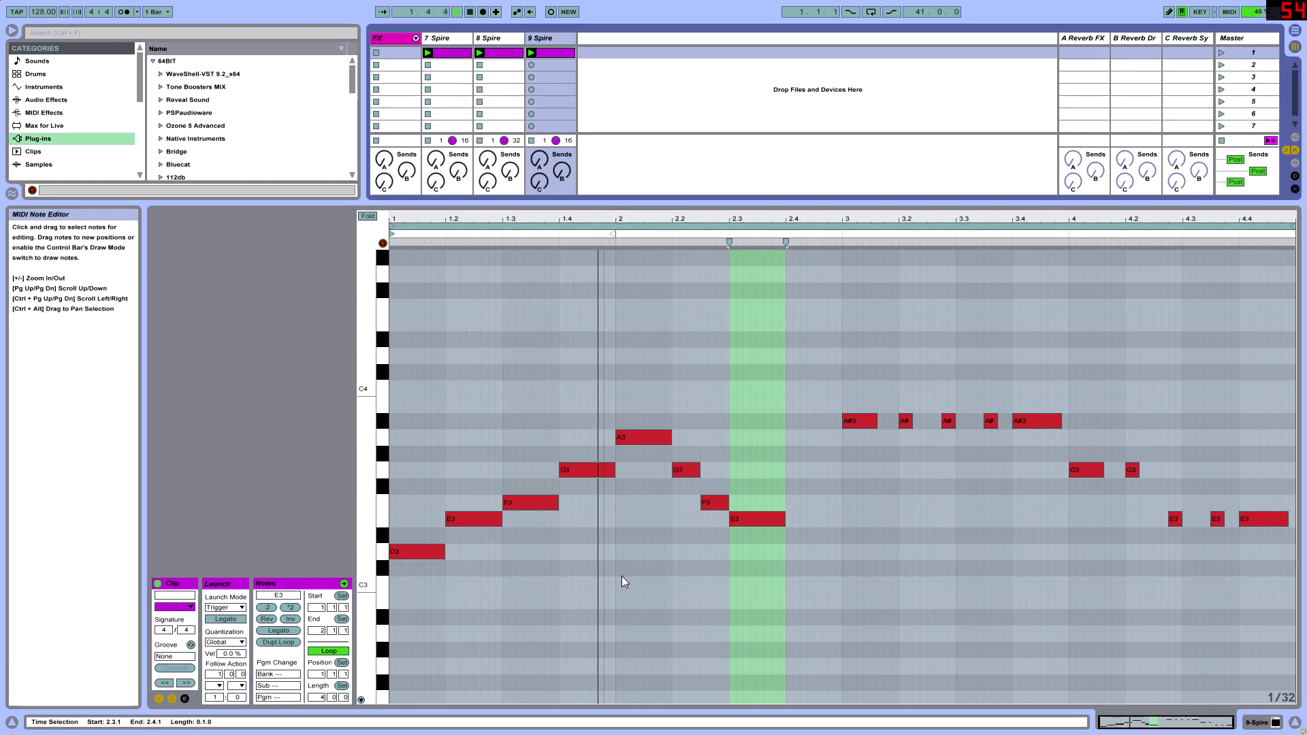
Move bar 2's E3 note to start at 2.3.3 and play the phrase back
{"action": "key", "text": "space"}
{"action": "left_click", "coordinate": [710, 505]}
{"action": "left_click", "coordinate": [749, 526]}
{"action": "key", "text": "space"}
{"action": "left_click_drag", "start_coordinate": [749, 526], "coordinate": [770, 530]}
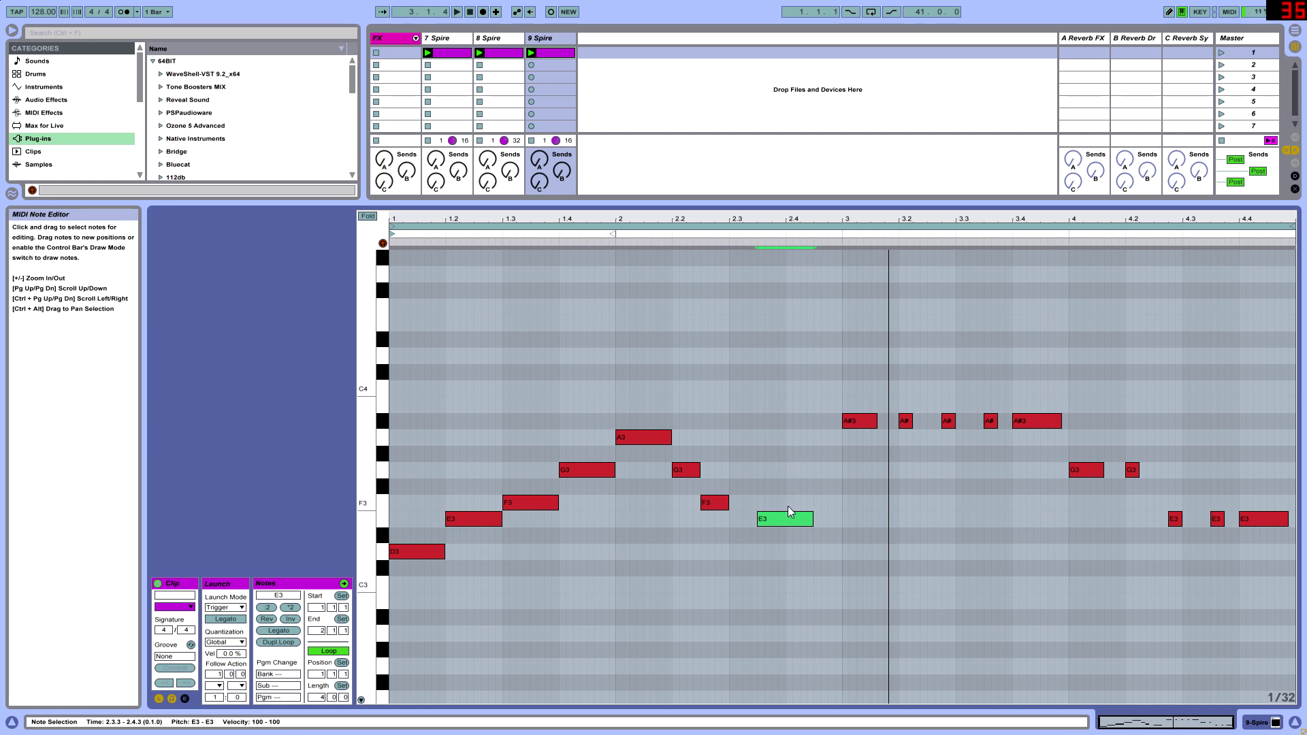
{"action": "key", "text": "space"}
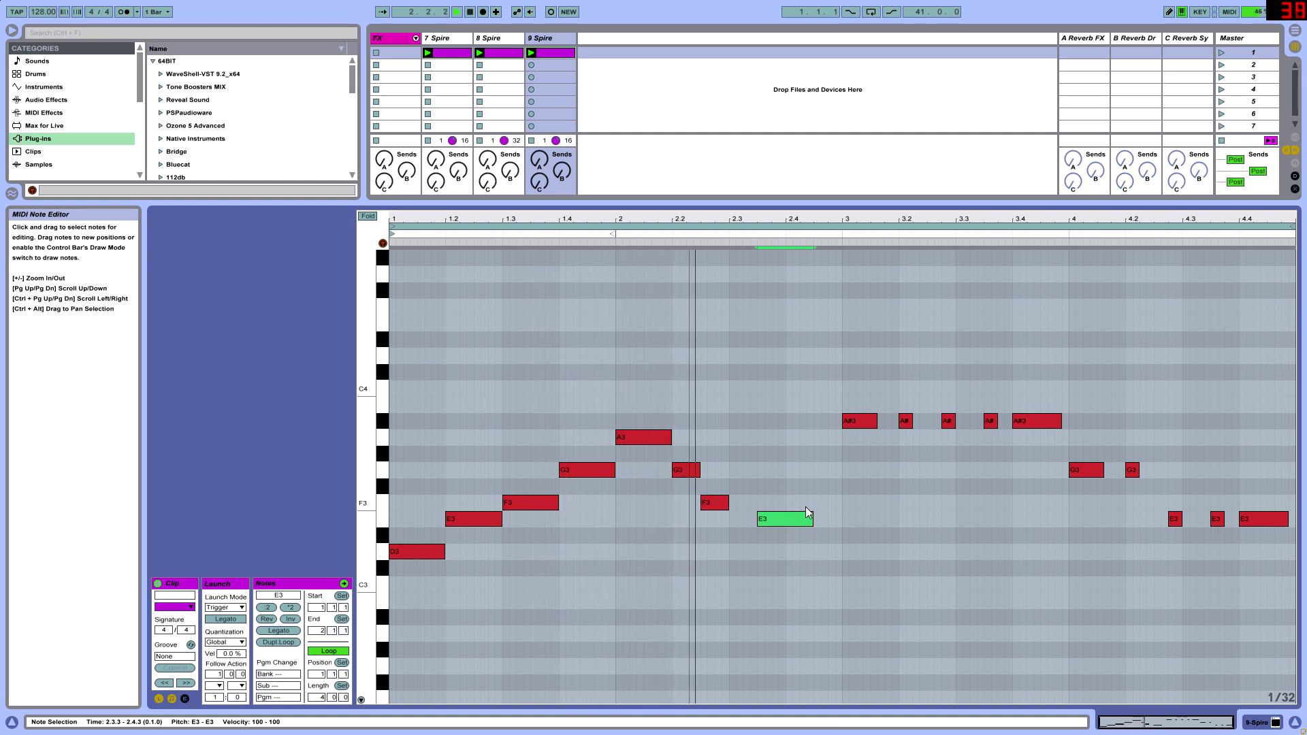
Delete all notes in bars 3 and 4 and copy the phrase from bars 1 and 2 into their place
{"action": "left_click_drag", "start_coordinate": [839, 463], "coordinate": [1257, 402]}
{"action": "key", "text": "Delete"}
{"action": "left_click_drag", "start_coordinate": [1133, 591], "coordinate": [1272, 507]}
{"action": "key", "text": "Delete"}
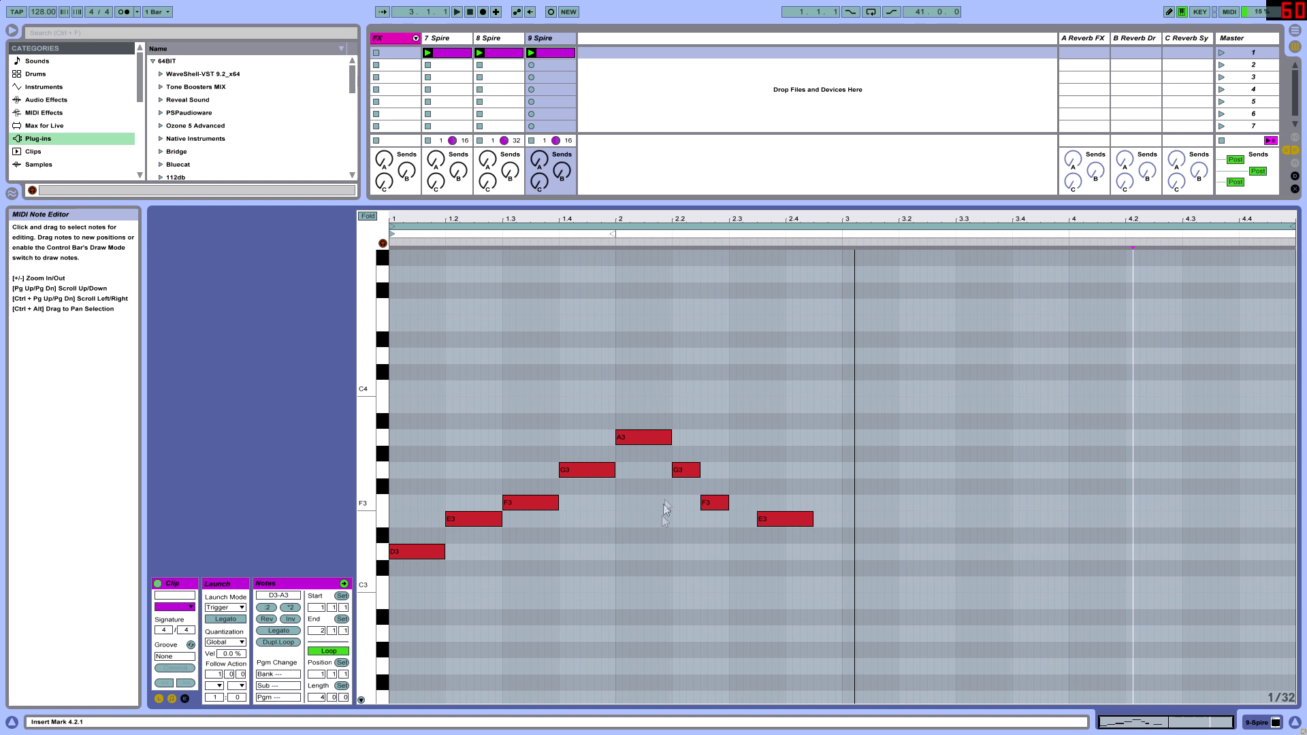
{"action": "left_click", "coordinate": [616, 577]}
{"action": "left_click_drag", "start_coordinate": [848, 600], "coordinate": [415, 391]}
{"action": "left_click_drag", "start_coordinate": [458, 523], "coordinate": [872, 553]}
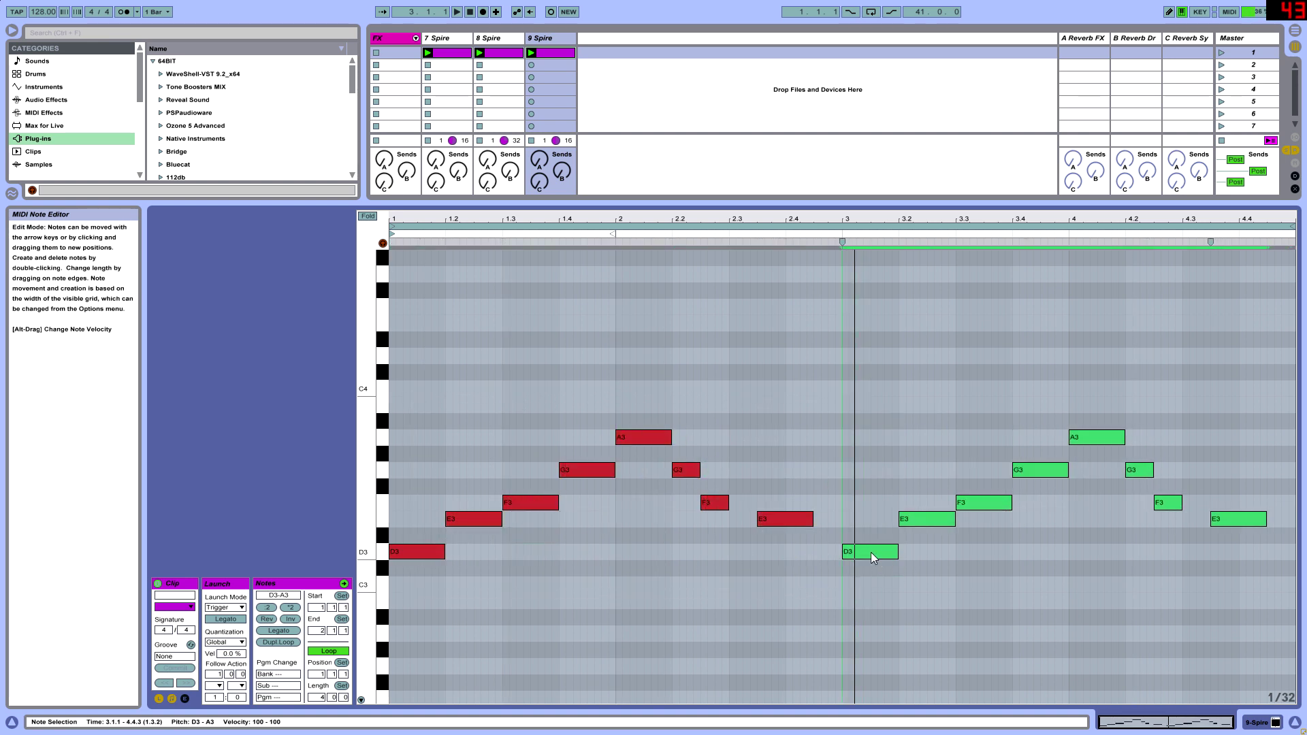
Raise the last three notes of bar 4 to A#3, G3 and A3, checking the pitches on the piano roll
{"action": "key", "text": "space"}
{"action": "left_click", "coordinate": [1065, 578]}
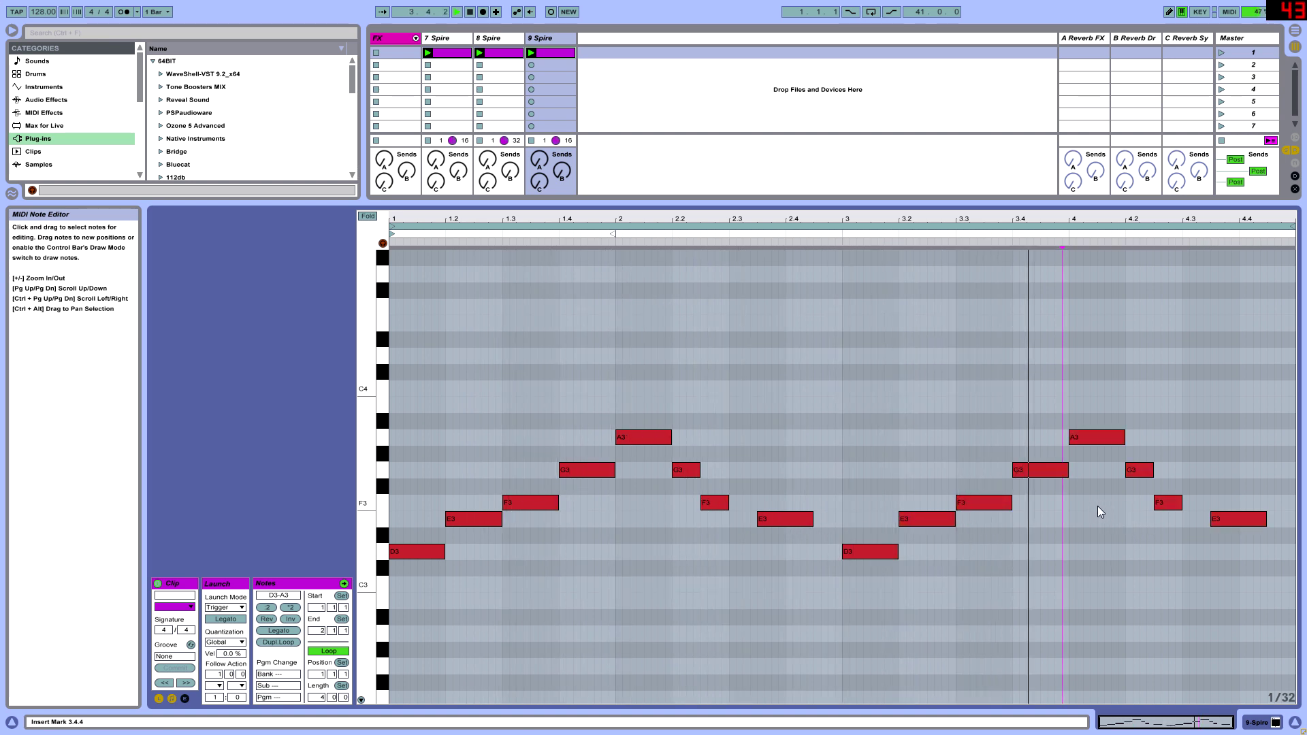
{"action": "left_click_drag", "start_coordinate": [1137, 463], "coordinate": [1142, 421]}
{"action": "left_click", "coordinate": [387, 441]}
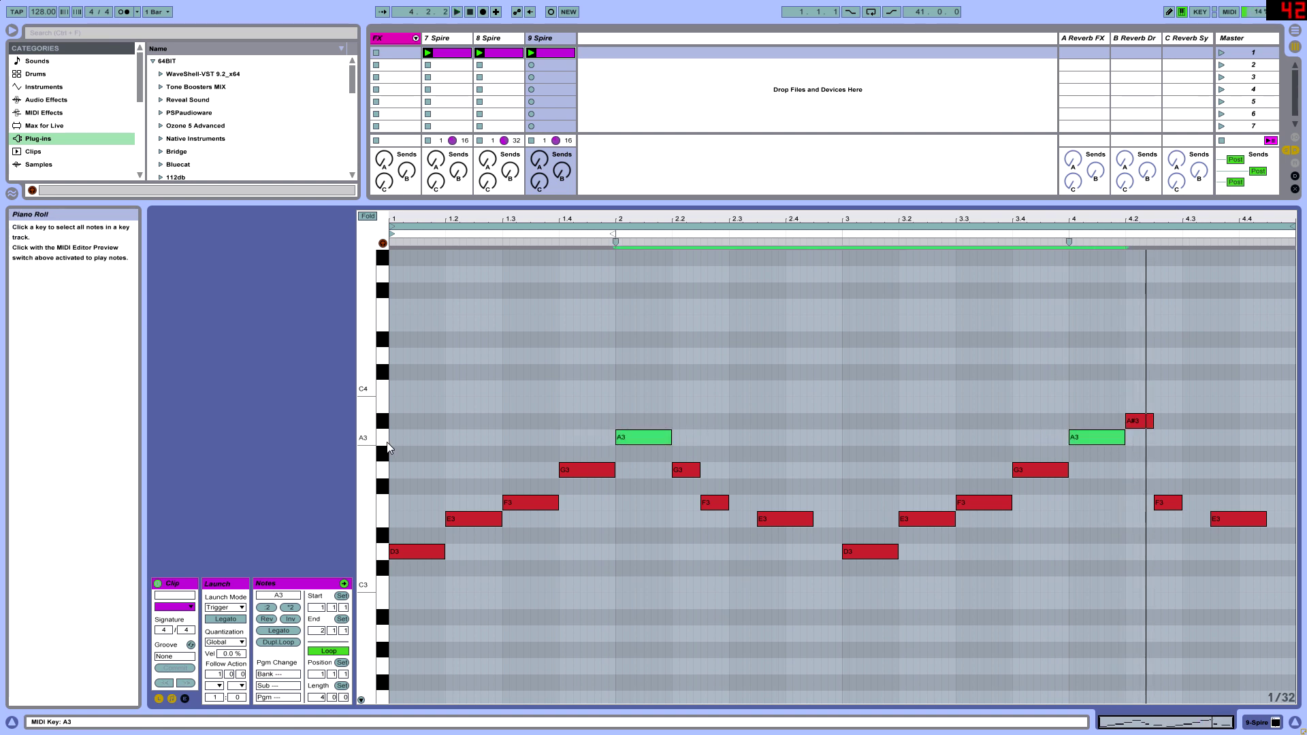
{"action": "left_click", "coordinate": [393, 450]}
{"action": "left_click", "coordinate": [384, 422]}
{"action": "left_click", "coordinate": [385, 468]}
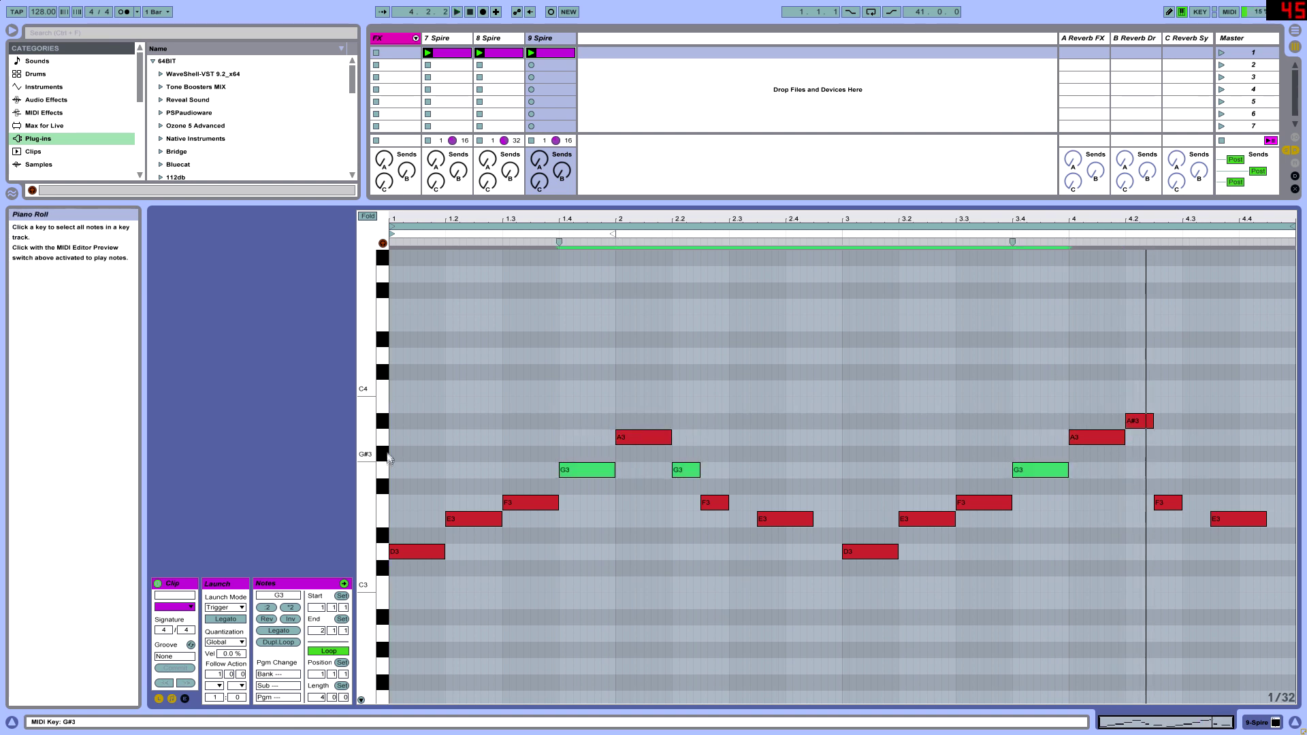
{"action": "left_click", "coordinate": [386, 439]}
{"action": "left_click_drag", "start_coordinate": [1167, 503], "coordinate": [1167, 470]}
{"action": "left_click_drag", "start_coordinate": [1236, 520], "coordinate": [1237, 446]}
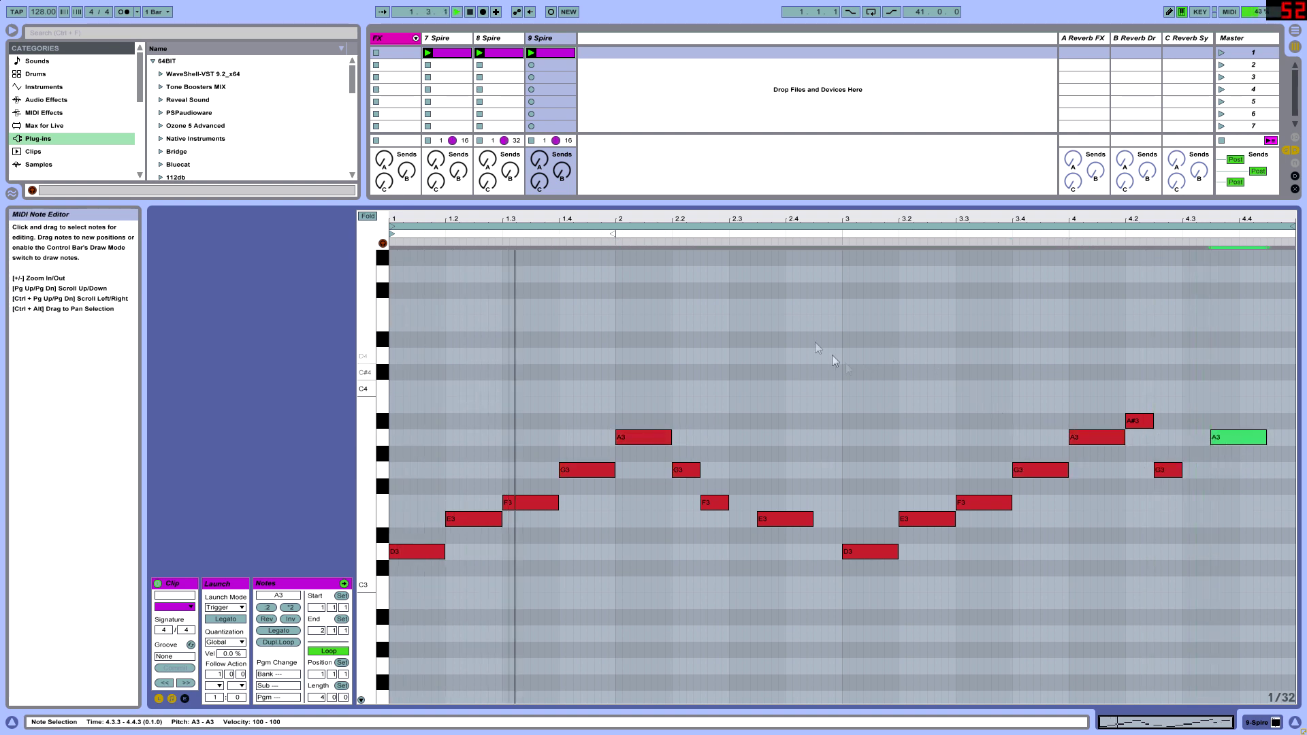
Shrink the note editor and load the ARP-TRON DON preset in the 9 Spire track's instrument
{"action": "left_click_drag", "start_coordinate": [625, 206], "coordinate": [613, 562]}
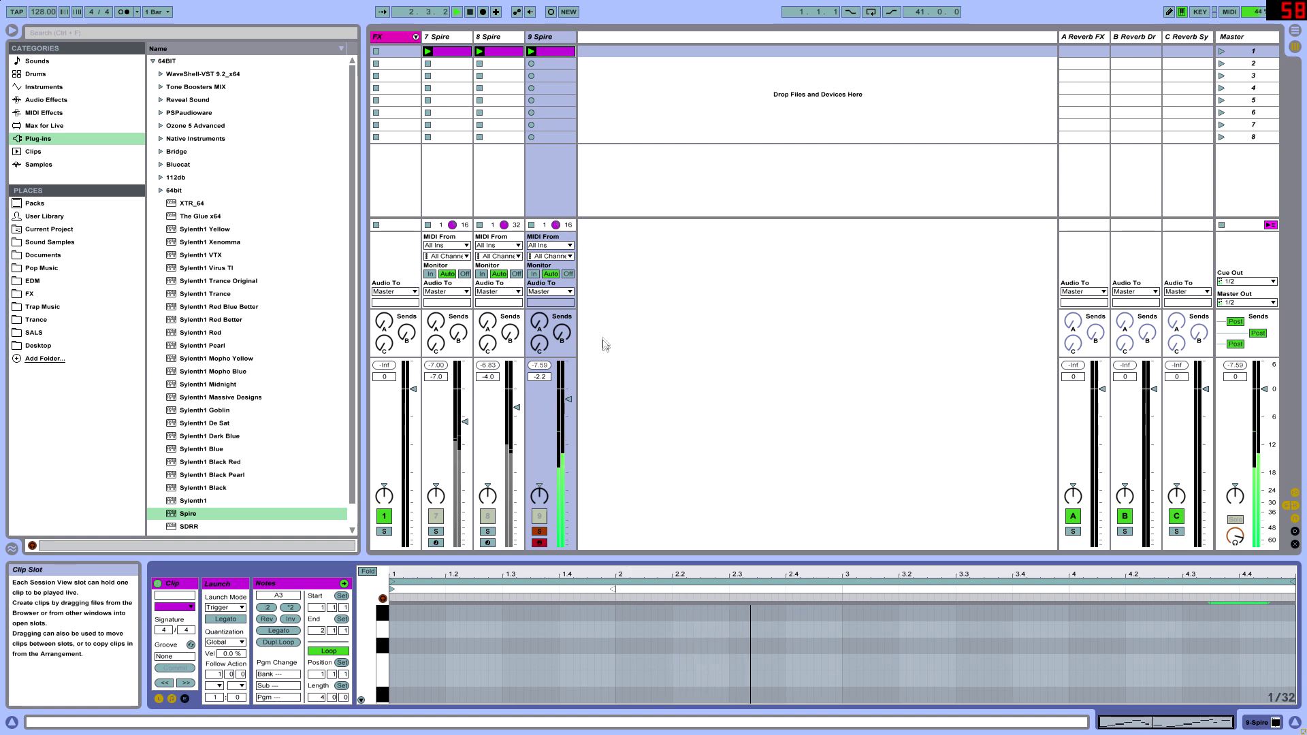
{"action": "double_click", "coordinate": [549, 38]}
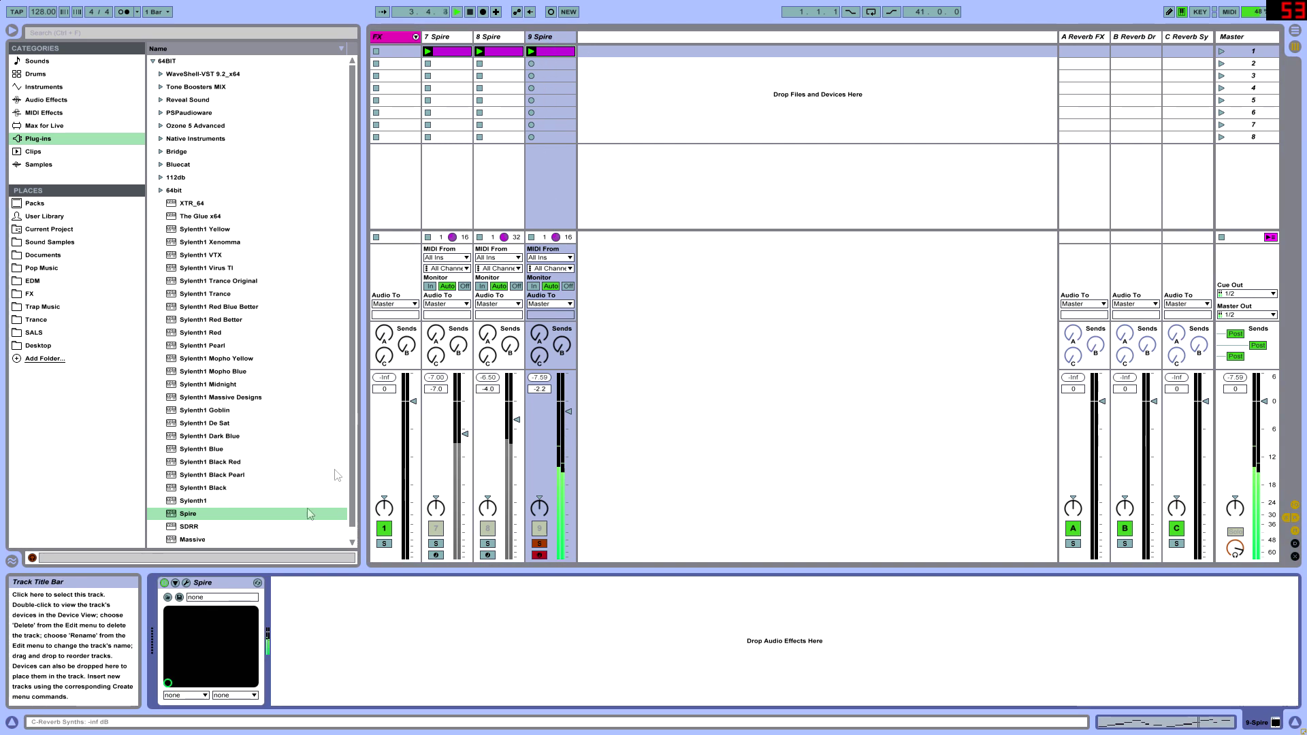
{"action": "left_click", "coordinate": [187, 584]}
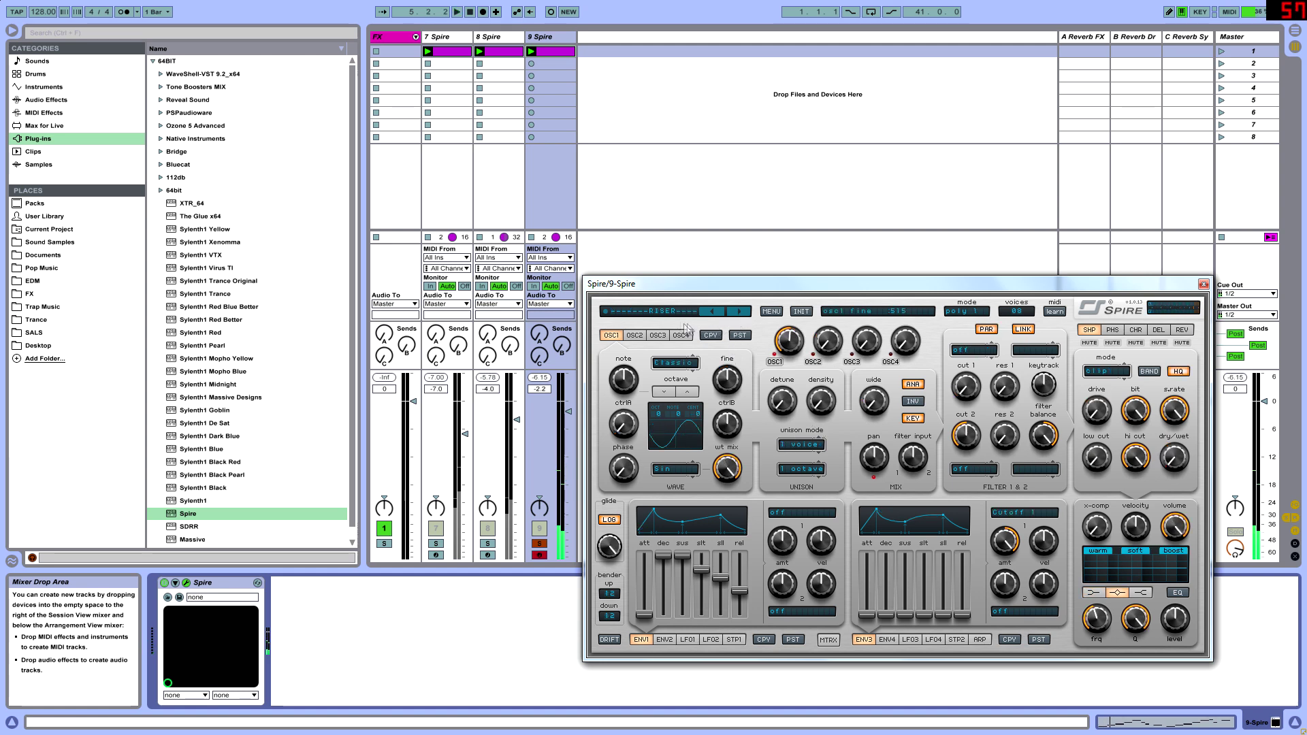
{"action": "left_click", "coordinate": [681, 312]}
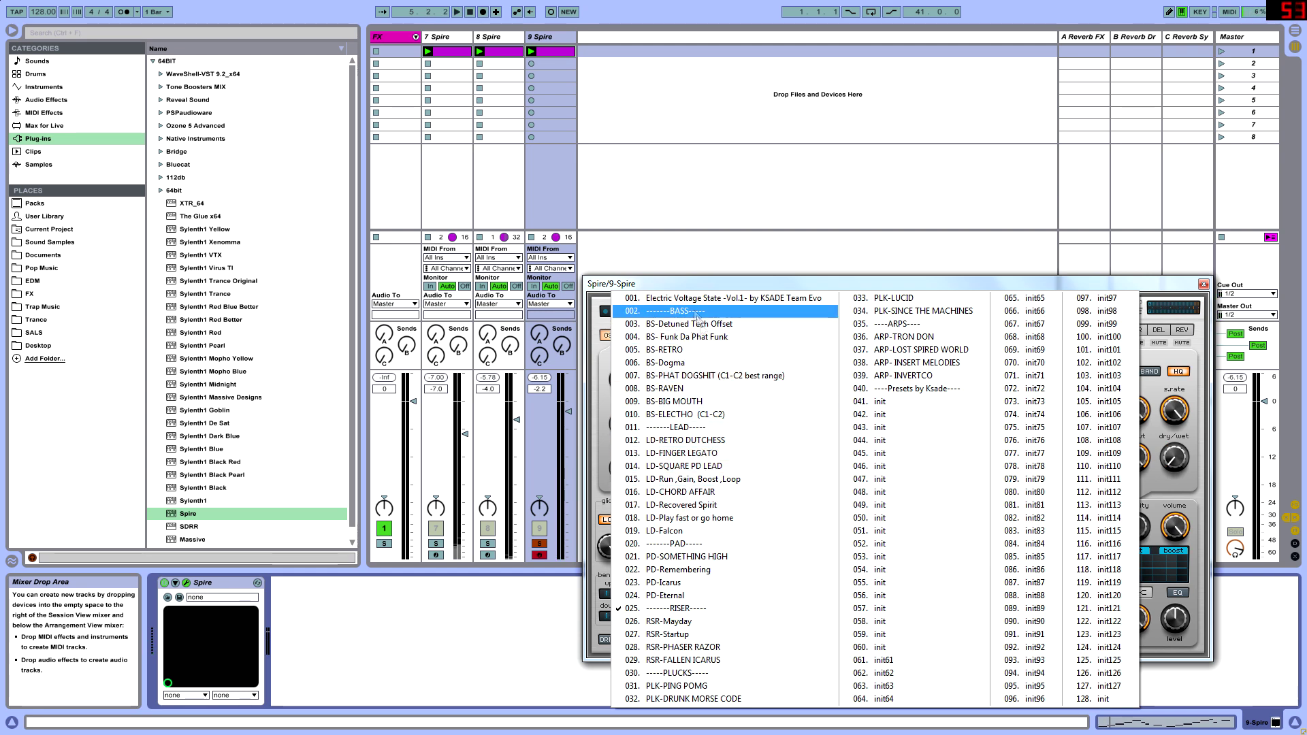
{"action": "left_click", "coordinate": [911, 336]}
{"action": "left_click", "coordinate": [667, 313]}
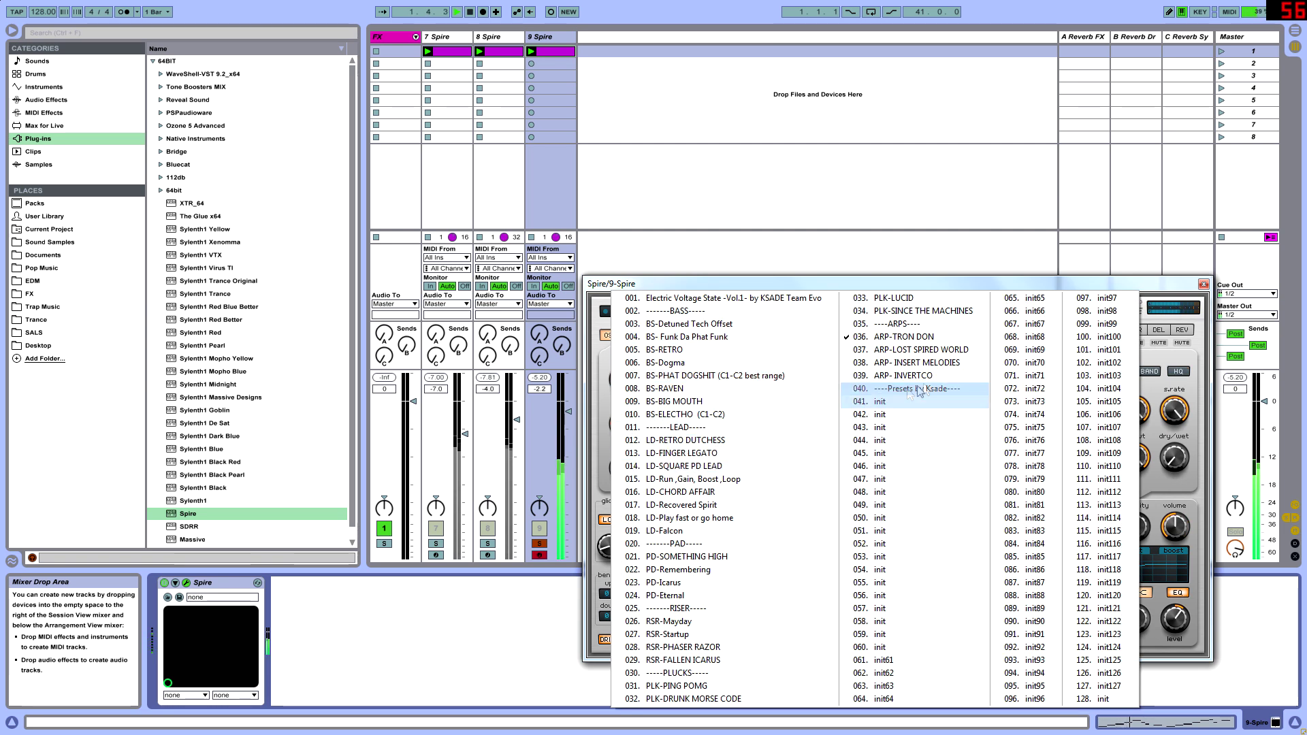
{"action": "left_click", "coordinate": [937, 346]}
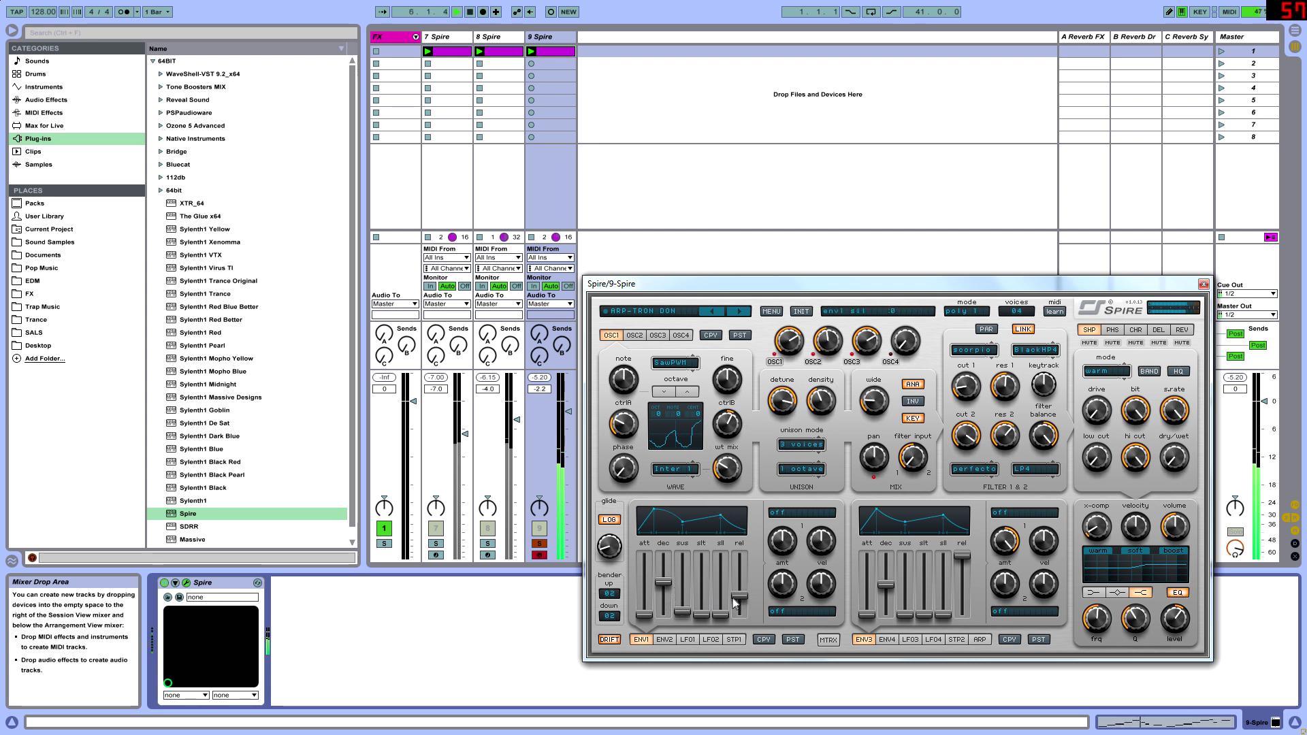
{"action": "left_click", "coordinate": [1204, 284]}
{"action": "key", "text": "Tab"}
{"action": "key", "text": "Tab"}
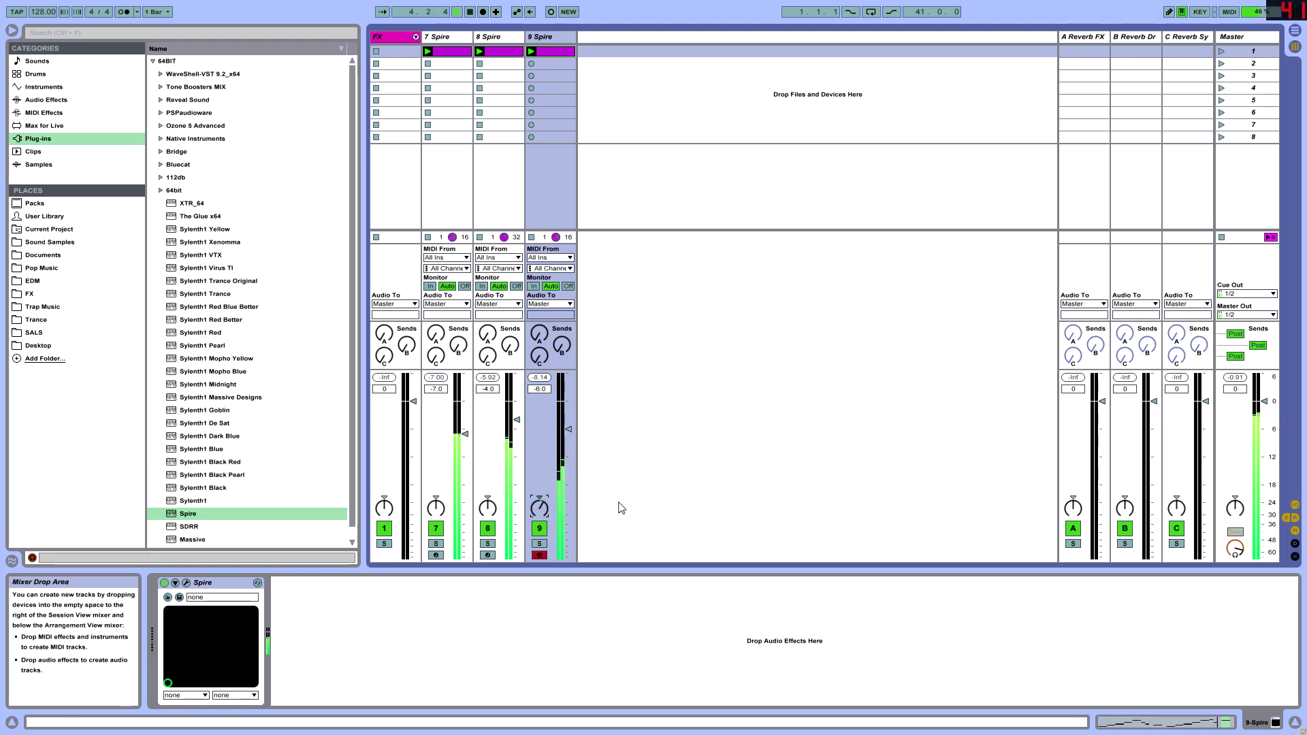
{"action": "key", "text": "Tab"}
{"action": "key", "text": "Tab"}
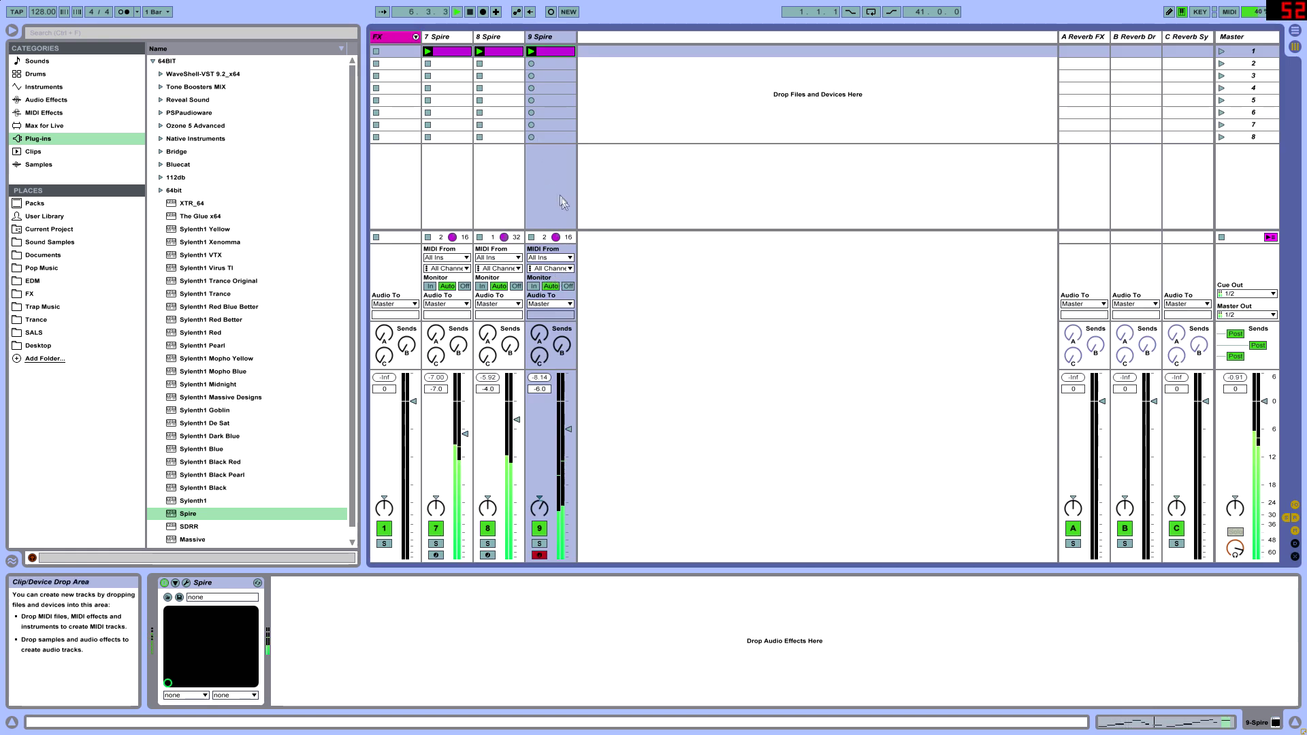
{"action": "left_click", "coordinate": [50, 242]}
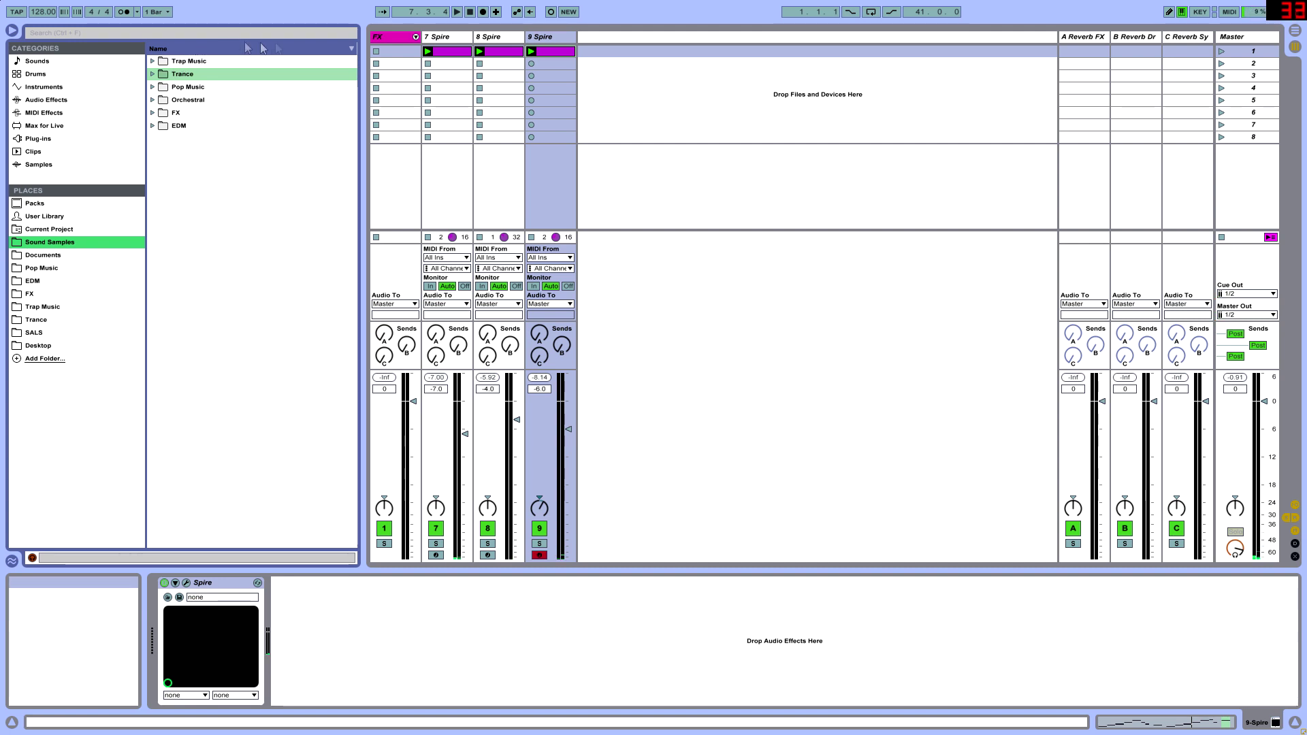
{"action": "key", "text": "Left"}
{"action": "key", "text": "Left"}
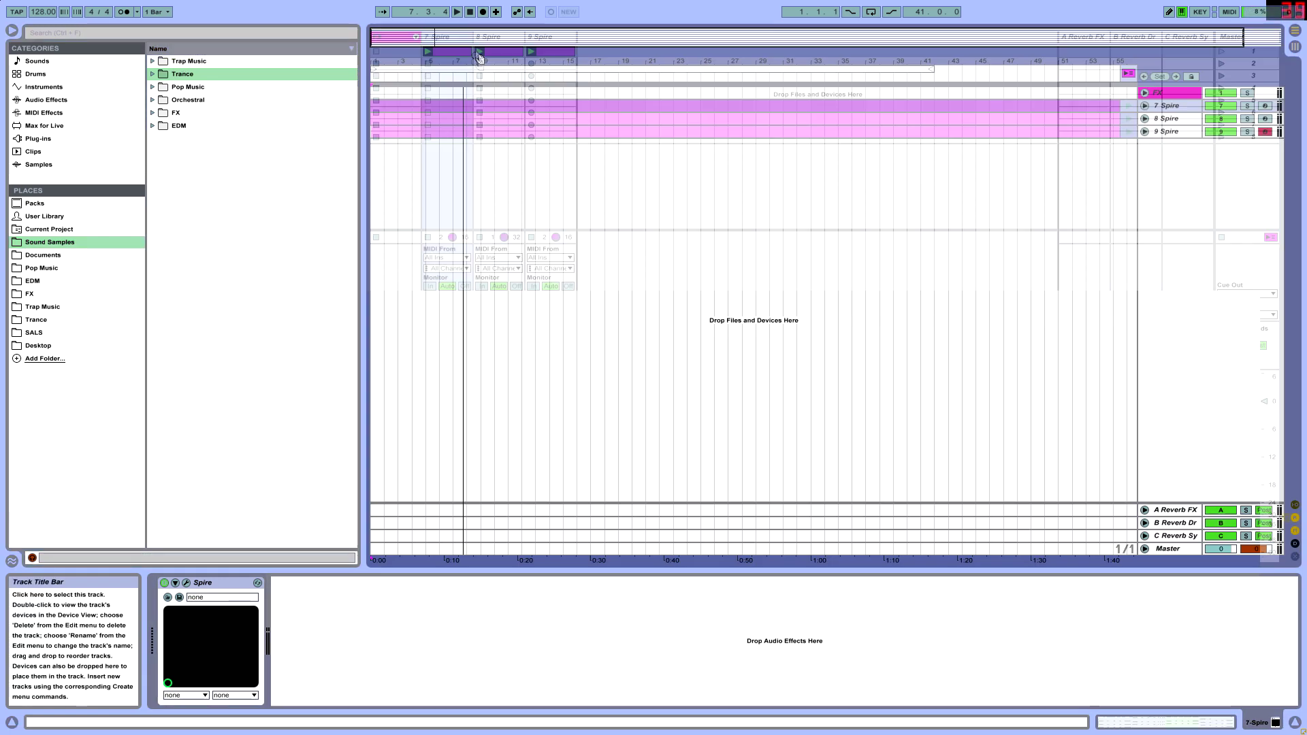
{"action": "double_click", "coordinate": [498, 52]}
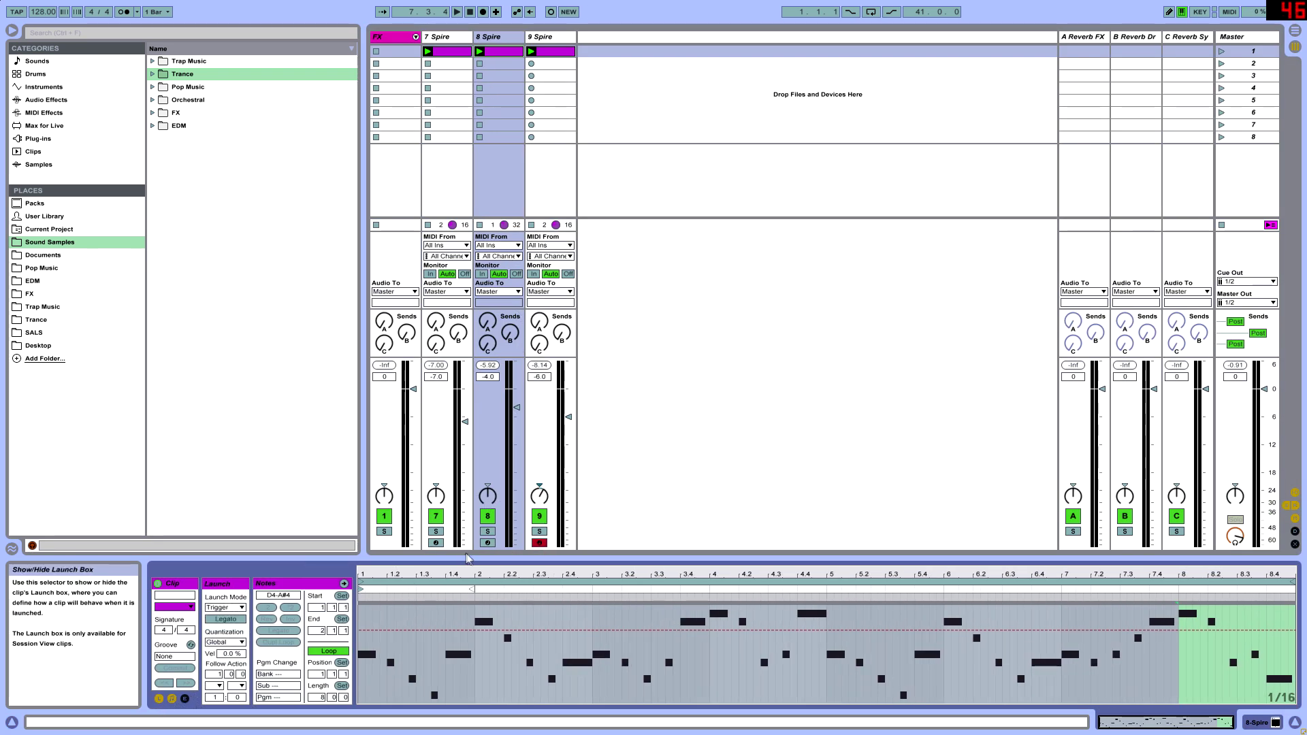
{"action": "double_click", "coordinate": [457, 37]}
{"action": "double_click", "coordinate": [457, 38]}
{"action": "left_click", "coordinate": [38, 139]}
{"action": "left_click", "coordinate": [56, 231]}
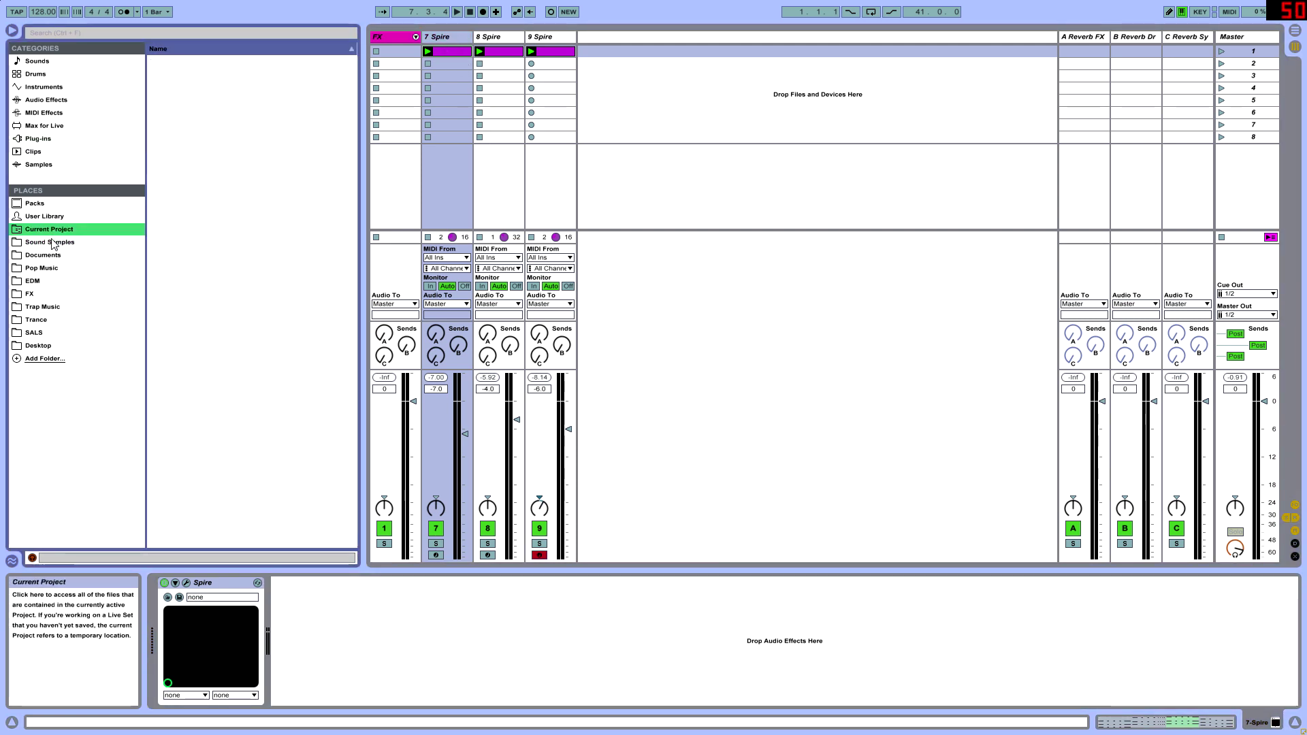
Search the Sound Samples folder for "Festival Claps" and select Festival Claps.wav inside Medellin A 128
{"action": "left_click", "coordinate": [54, 242]}
{"action": "left_click", "coordinate": [192, 32]}
{"action": "type", "text": "Fes"}
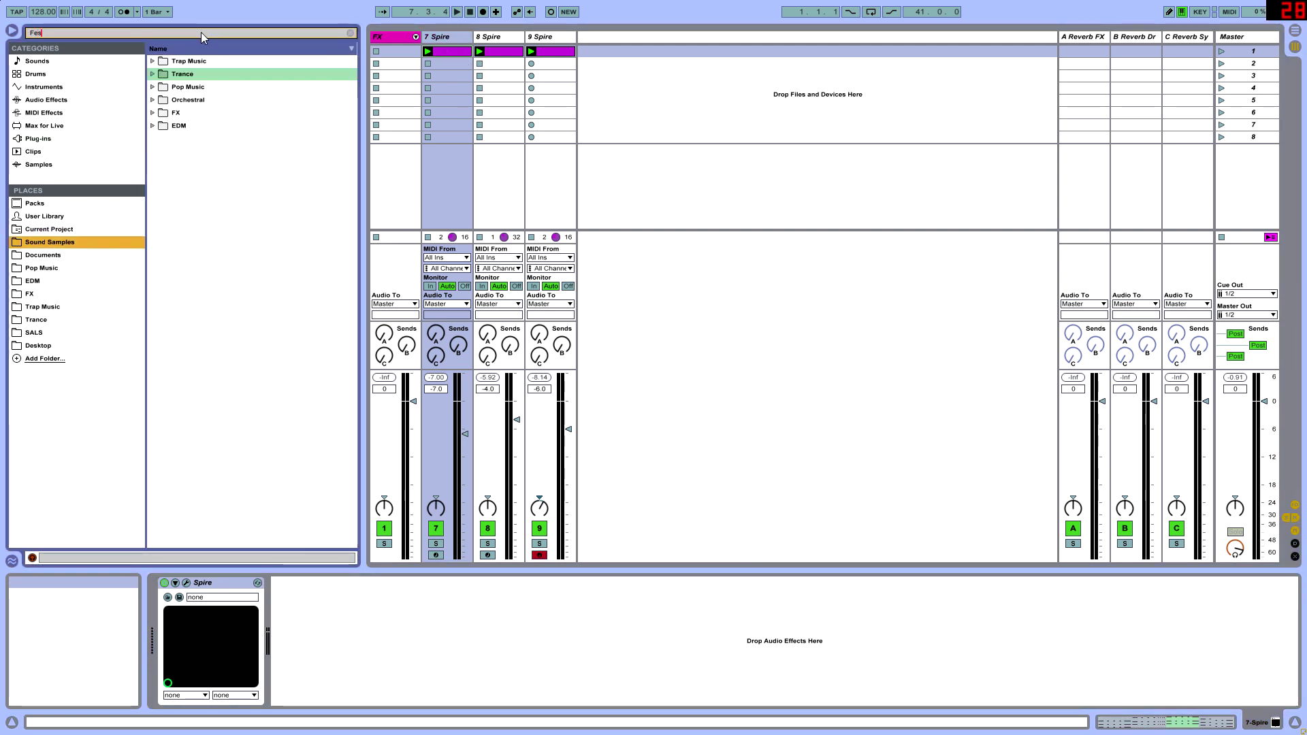
{"action": "type", "text": "tival Claps"}
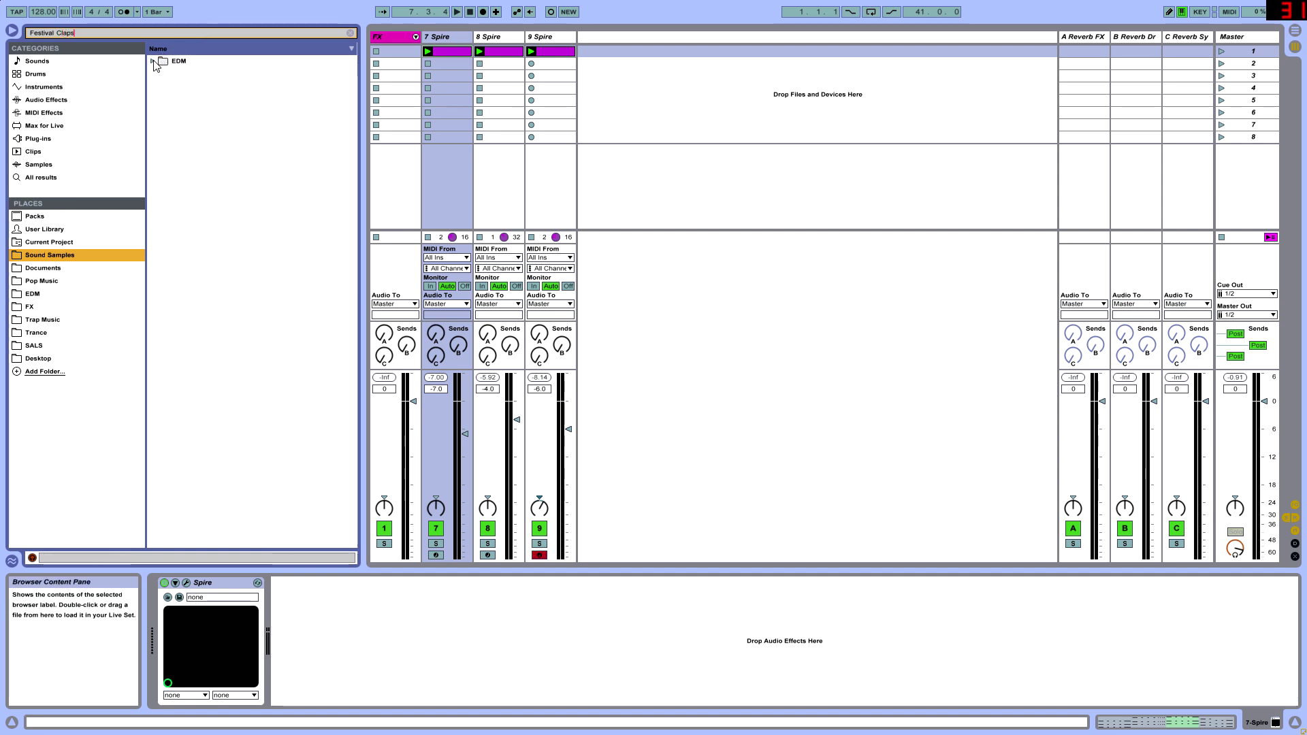
{"action": "left_click", "coordinate": [169, 87]}
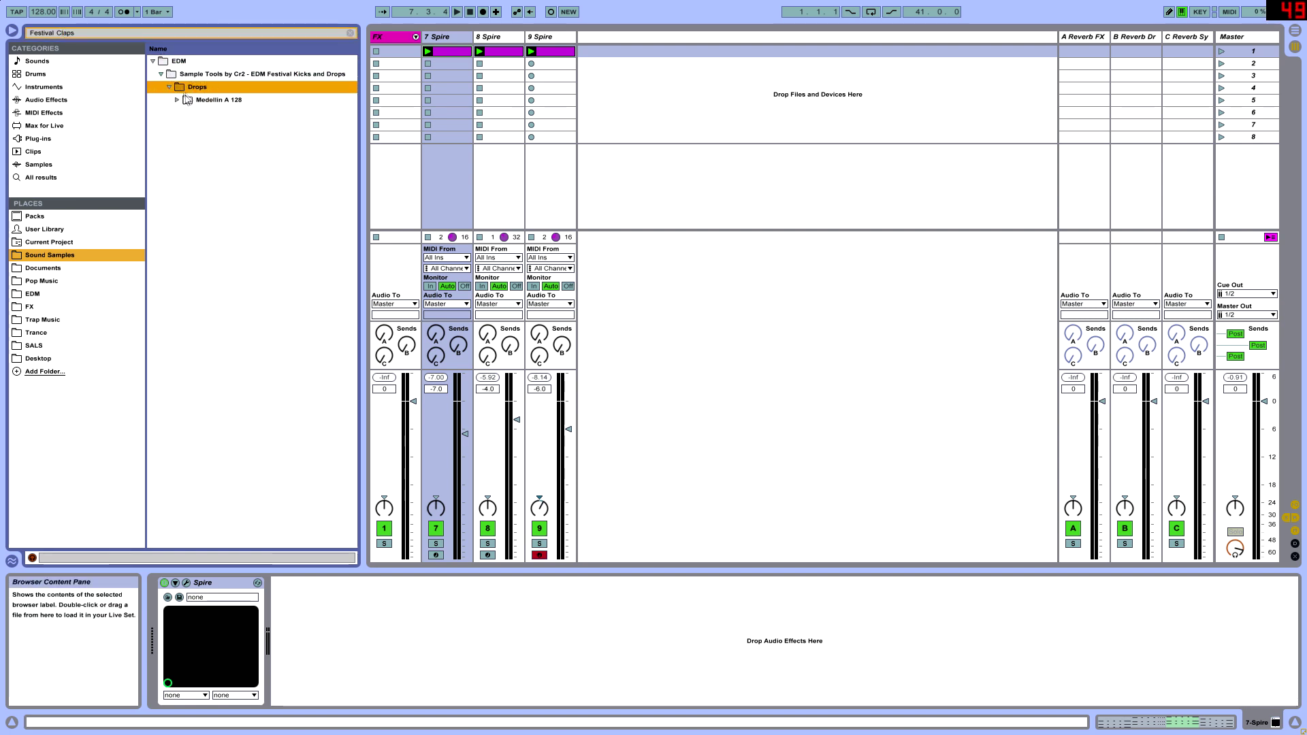
{"action": "left_click", "coordinate": [186, 100]}
{"action": "left_click", "coordinate": [216, 113]}
Lay Festival Claps.wav on a new audio track from bar 1, extended past bar 21, and set the track's volume to -1.0 dB
{"action": "key", "text": "Tab"}
{"action": "left_click_drag", "start_coordinate": [229, 117], "coordinate": [480, 204]}
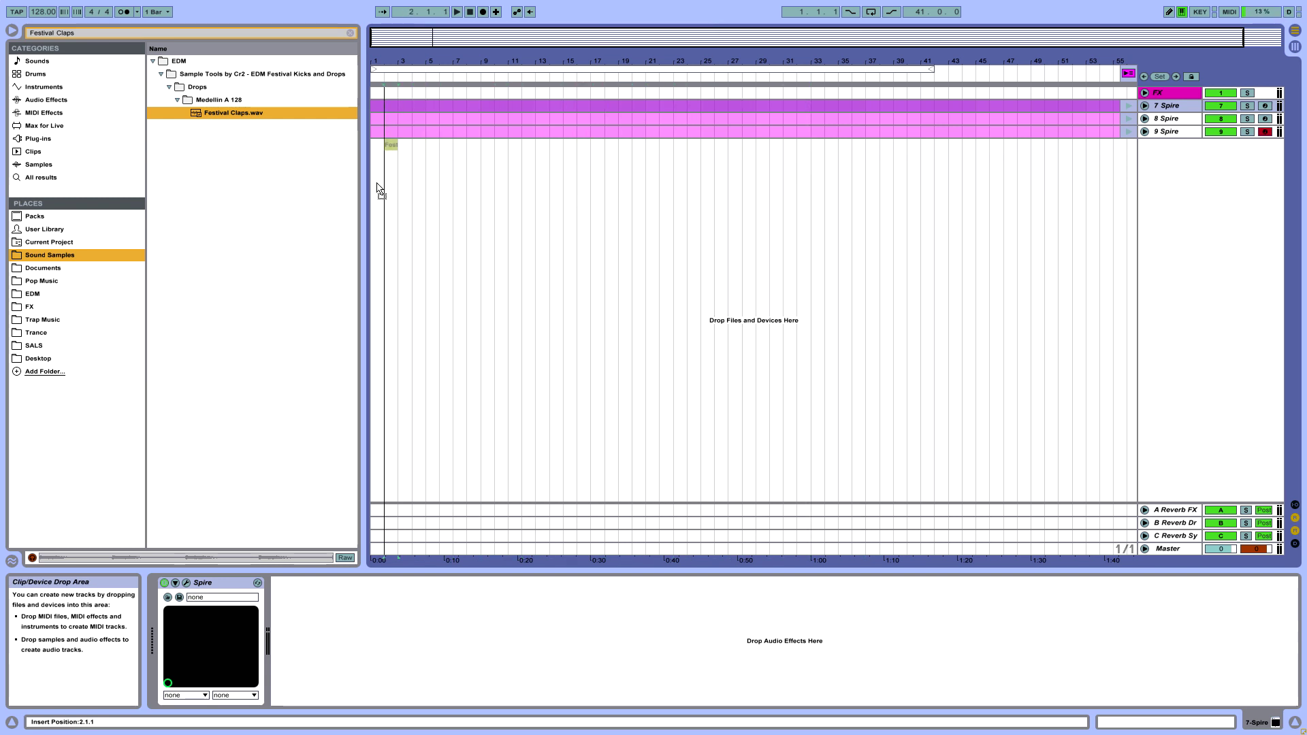
{"action": "left_click_drag", "start_coordinate": [391, 152], "coordinate": [392, 154]}
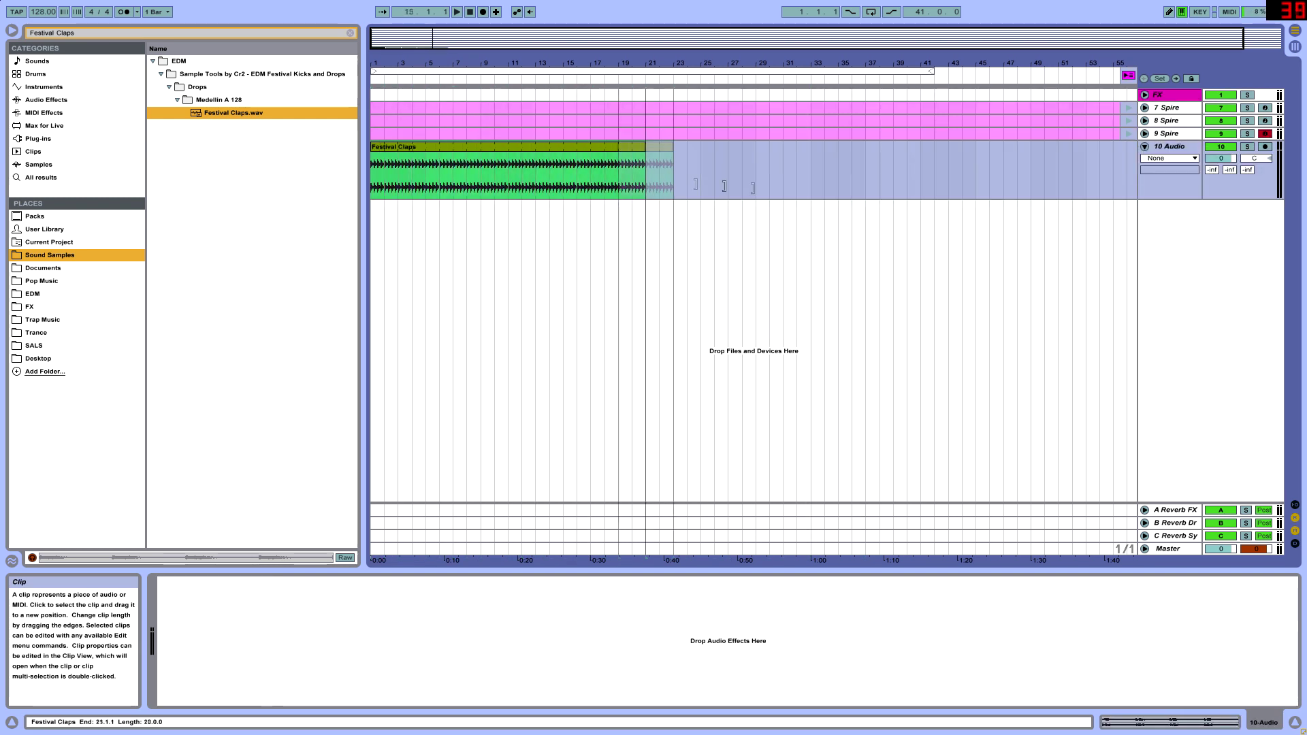
{"action": "key", "text": "Tab"}
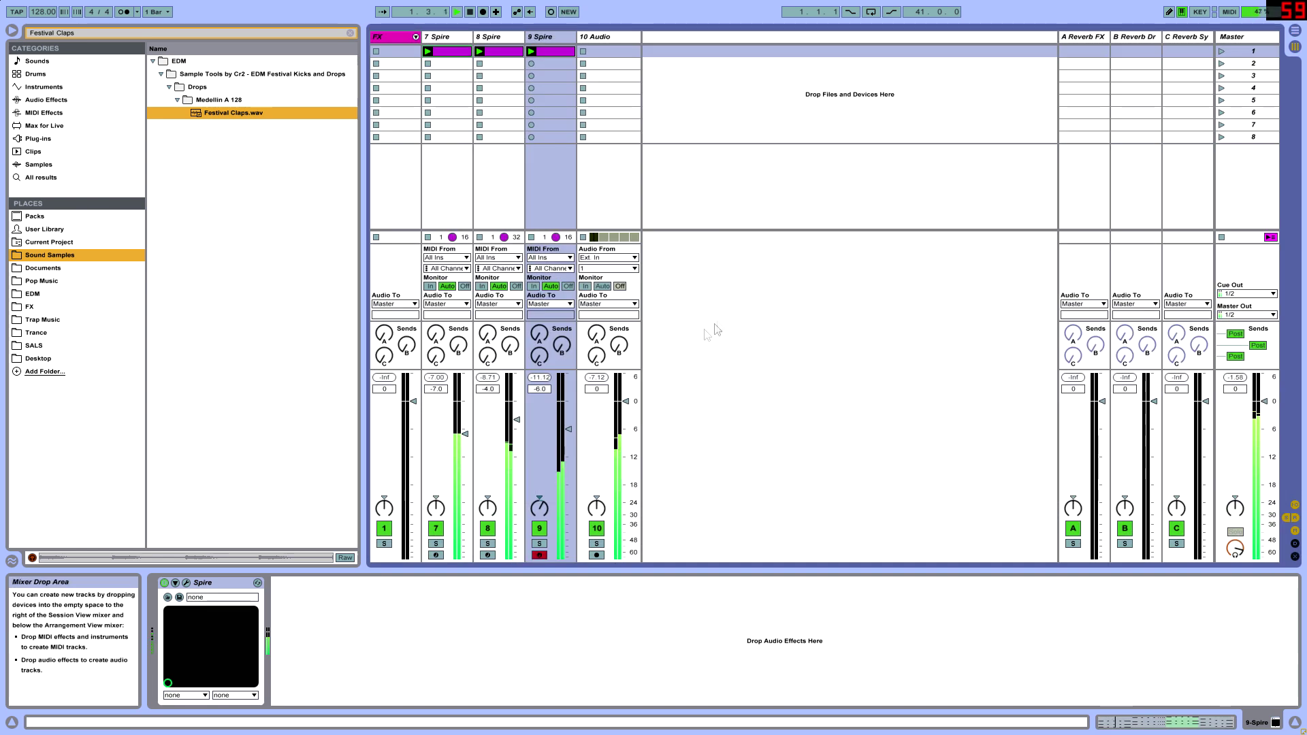
{"action": "left_click_drag", "start_coordinate": [626, 409], "coordinate": [626, 414]}
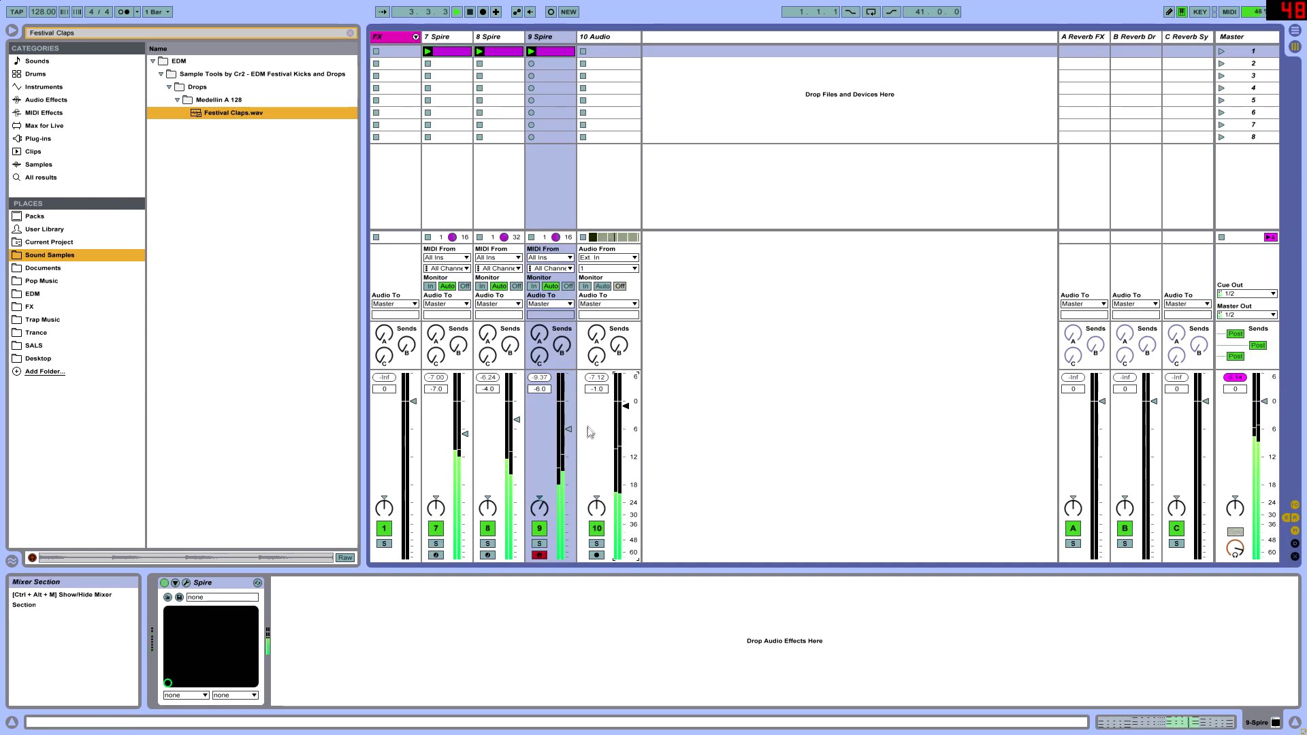
Find the Limiter audio effect and add it to the Master track, clearing the search after loading it
{"action": "left_click", "coordinate": [1246, 36]}
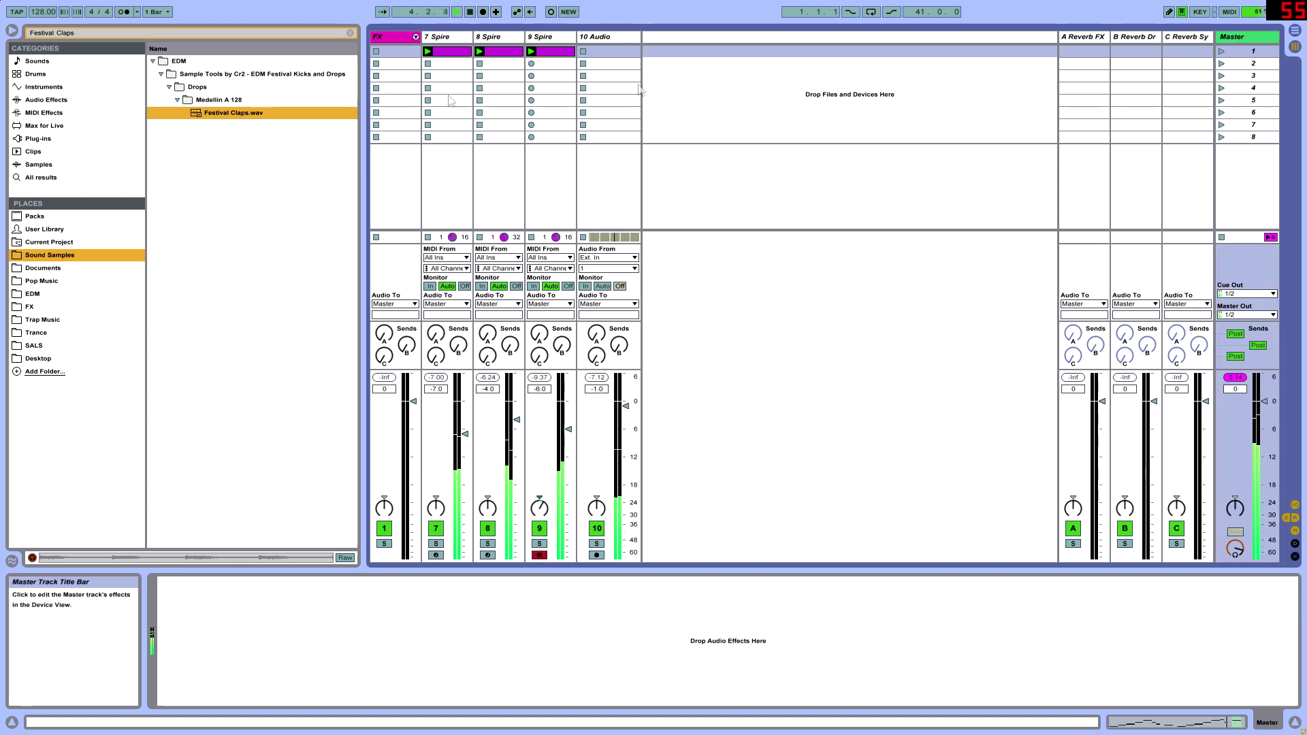
{"action": "left_click", "coordinate": [45, 100]}
{"action": "left_click", "coordinate": [349, 33]}
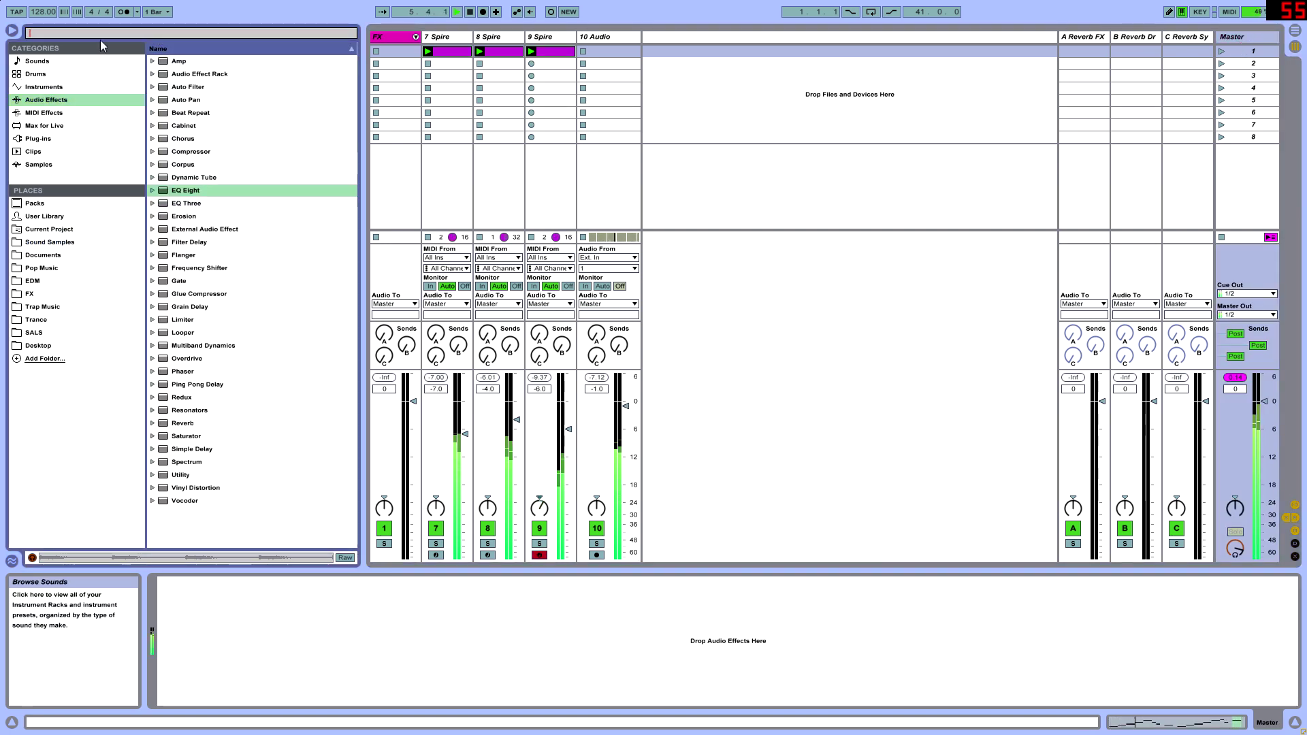
{"action": "left_click", "coordinate": [215, 27]}
{"action": "type", "text": "Limiter"}
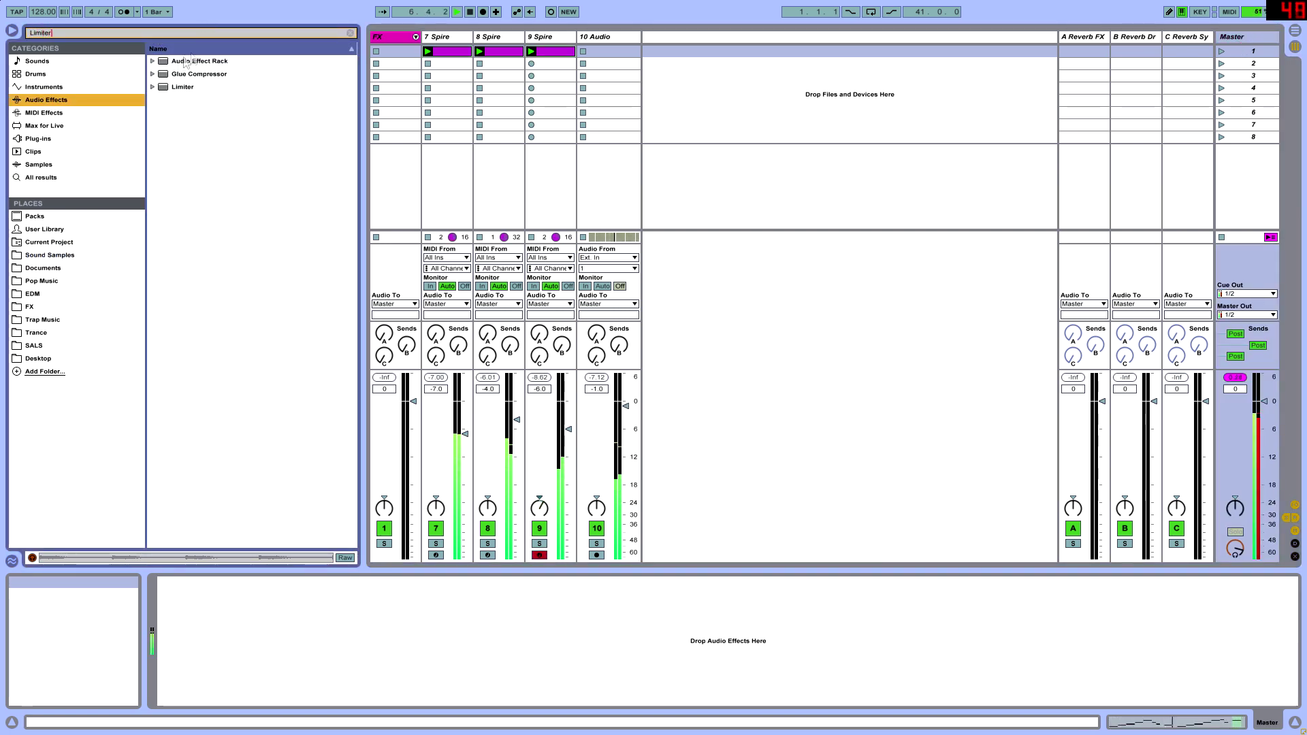
{"action": "left_click_drag", "start_coordinate": [167, 89], "coordinate": [1247, 35]}
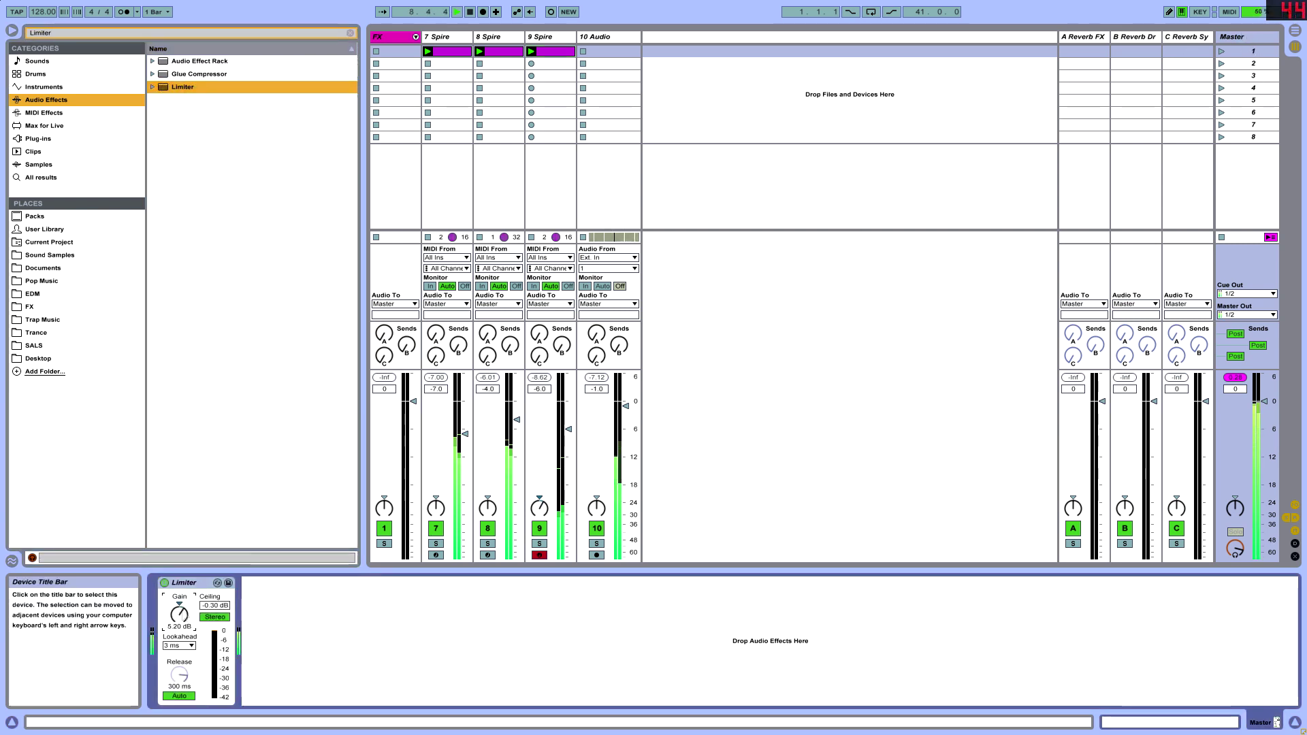
{"action": "left_click", "coordinate": [350, 33]}
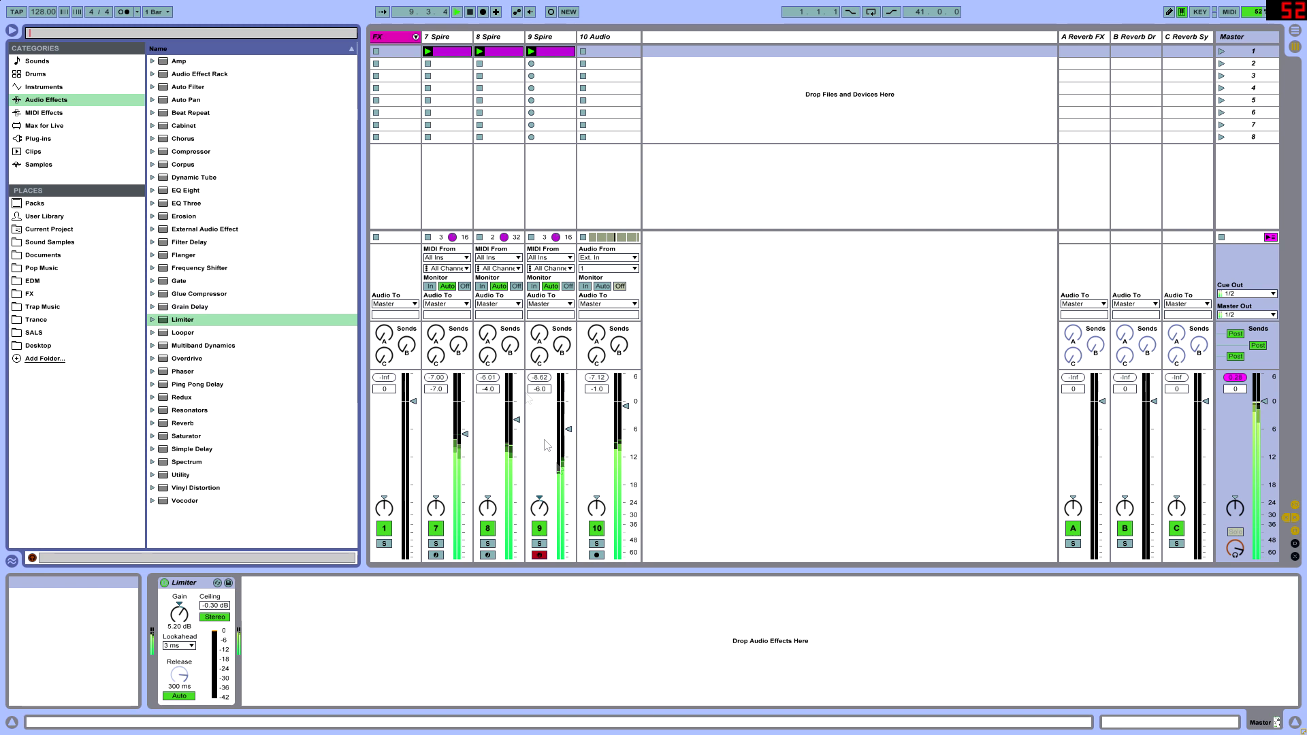
Solo the 9 Spire track briefly during playback and set its volume to -3.0 dB
{"action": "left_click", "coordinate": [610, 436]}
{"action": "left_click", "coordinate": [539, 543]}
{"action": "left_click_drag", "start_coordinate": [569, 429], "coordinate": [568, 419]}
{"action": "left_click", "coordinate": [539, 543]}
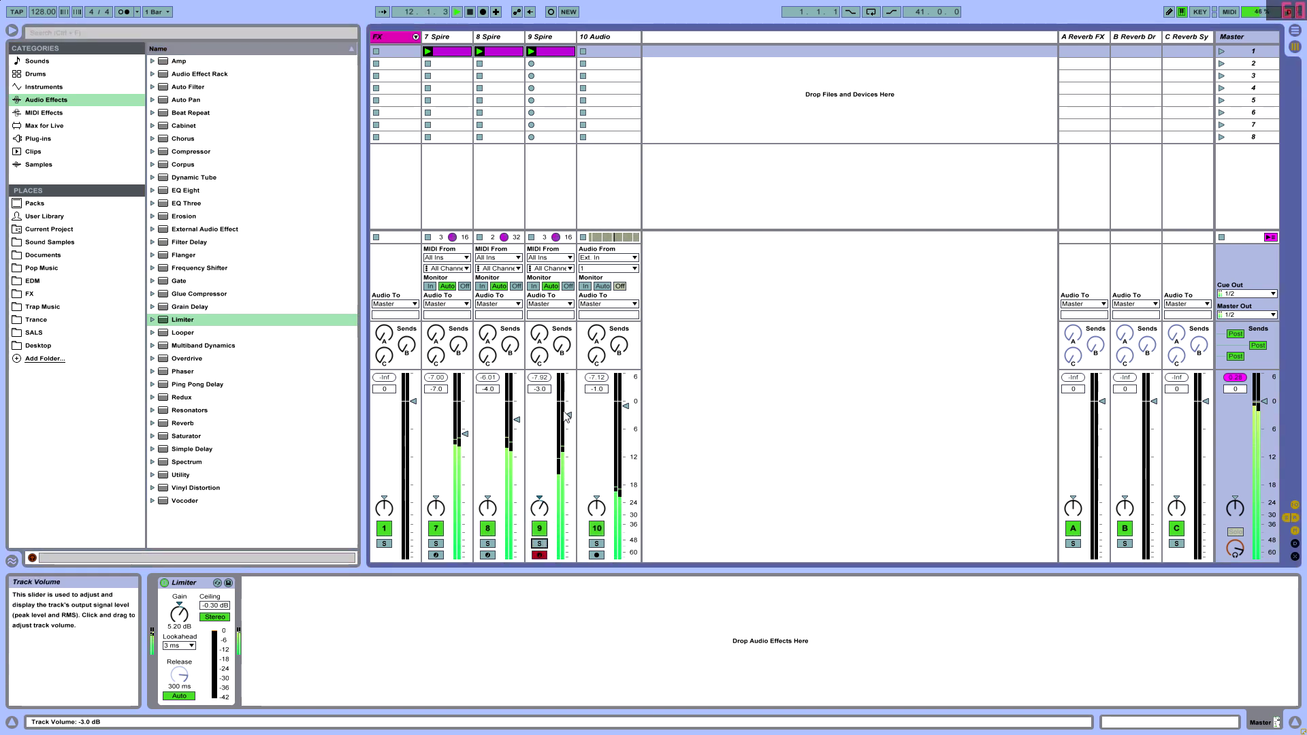
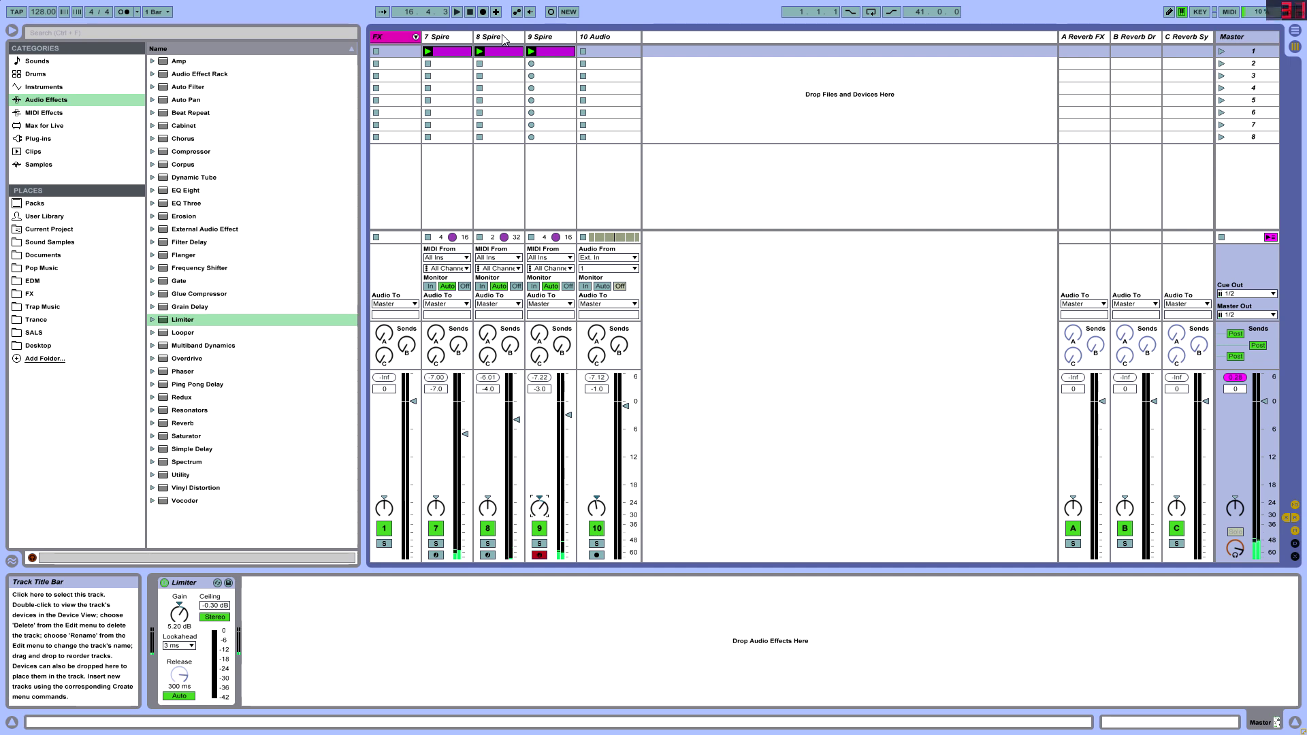
{"action": "key", "text": "Tab"}
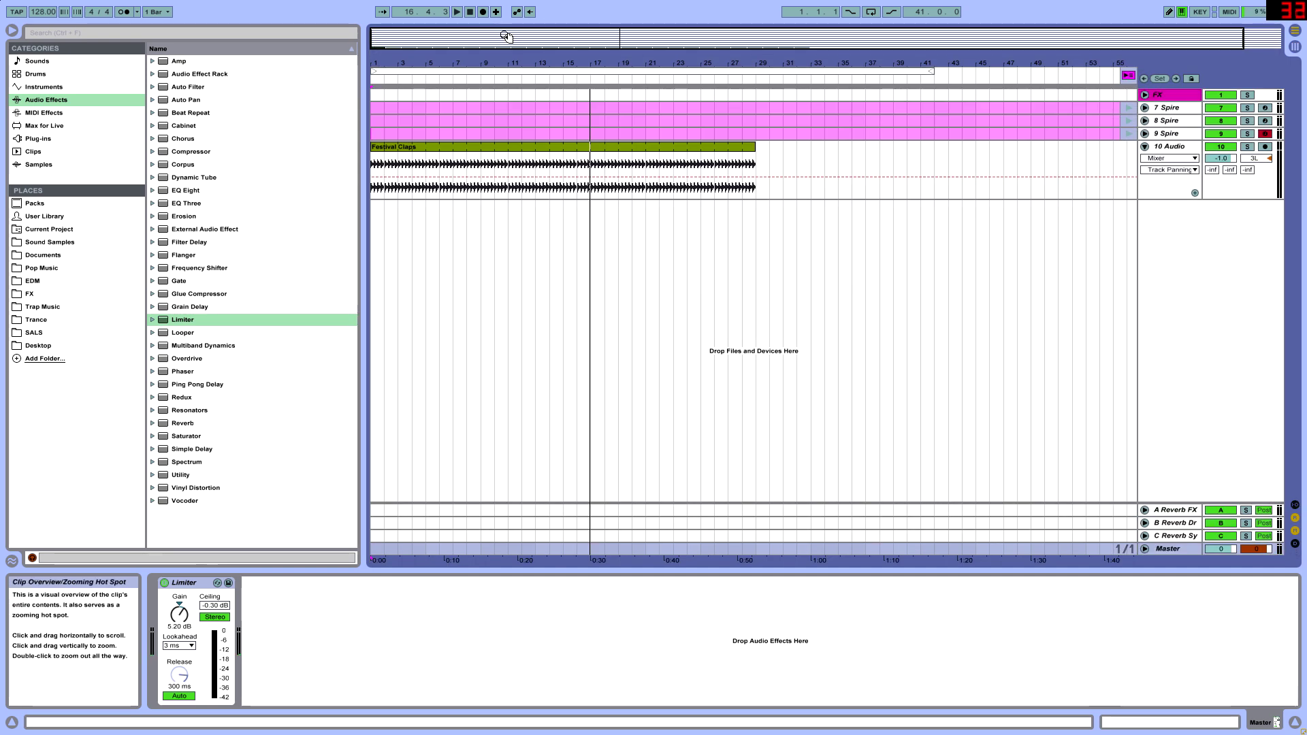
{"action": "key", "text": "Tab"}
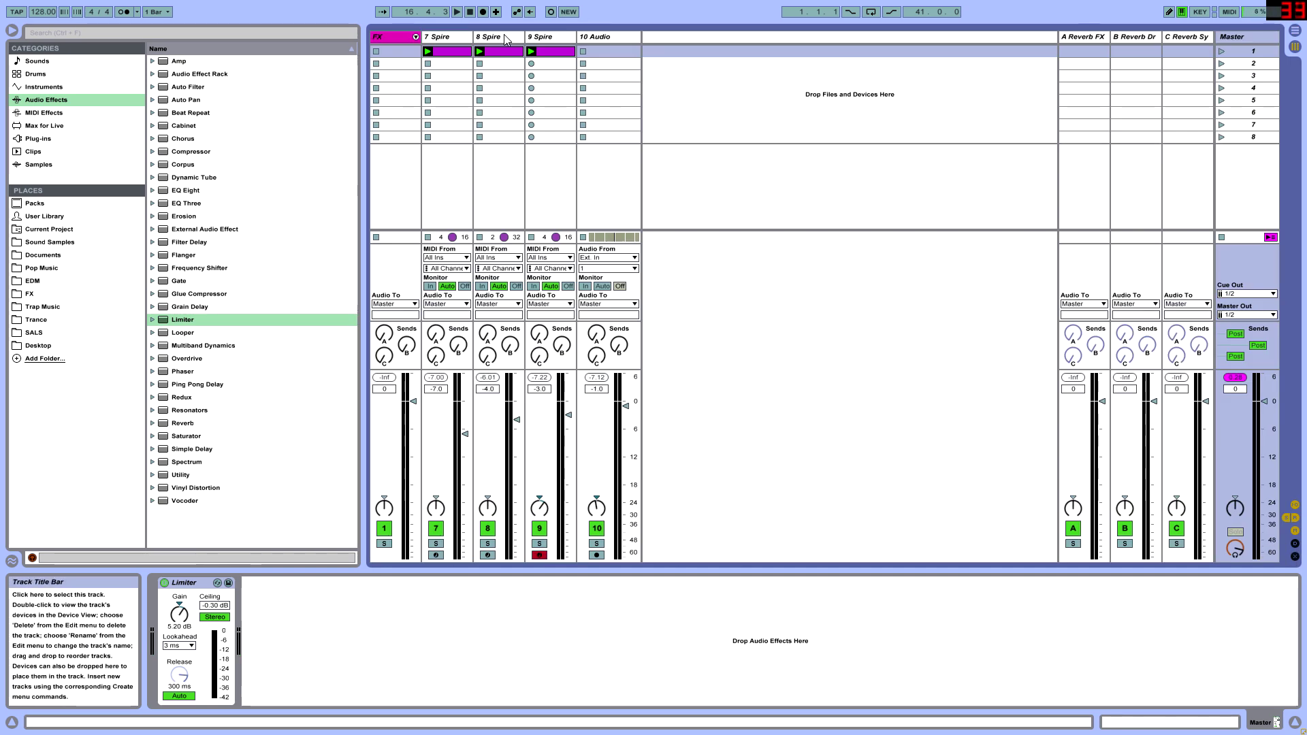
{"action": "key", "text": "Tab"}
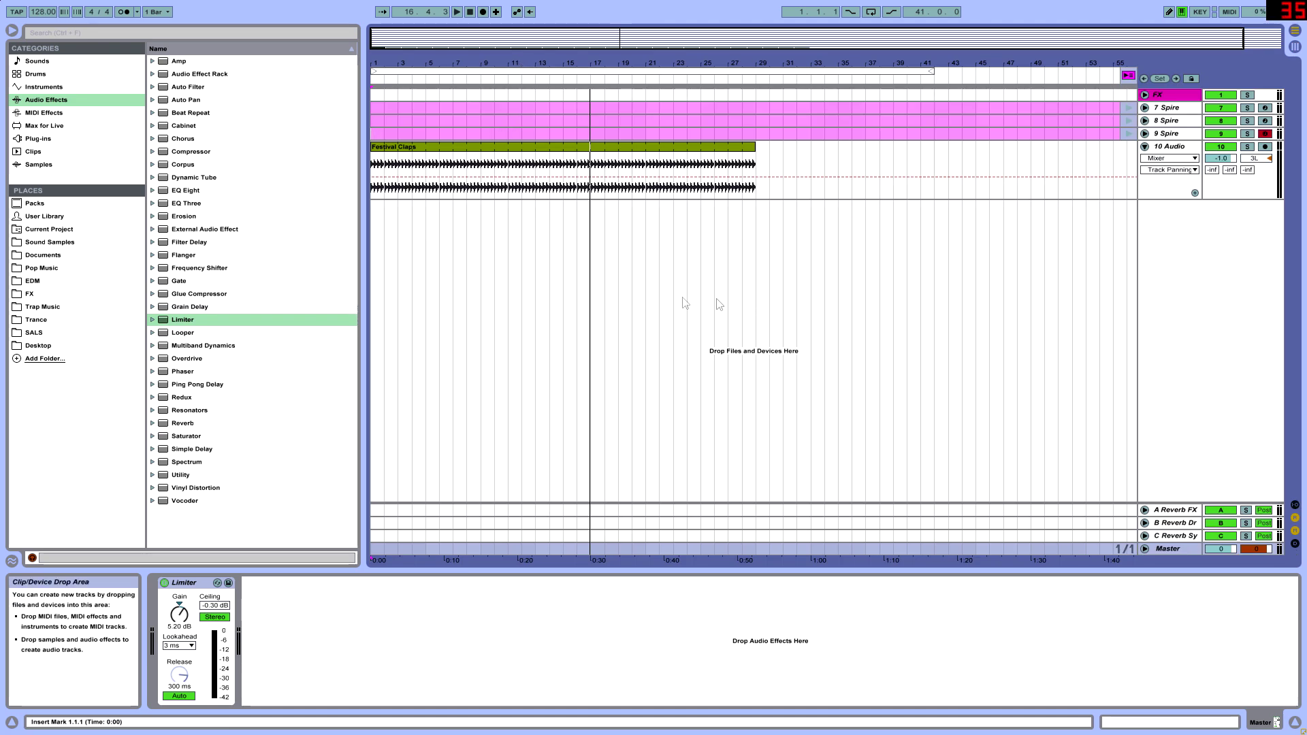
{"action": "key", "text": "Tab"}
{"action": "key", "text": "Tab"}
Copy the 7 Spire session clip into the arrangement at bar 1 and again at bar 5
{"action": "key", "text": "Tab"}
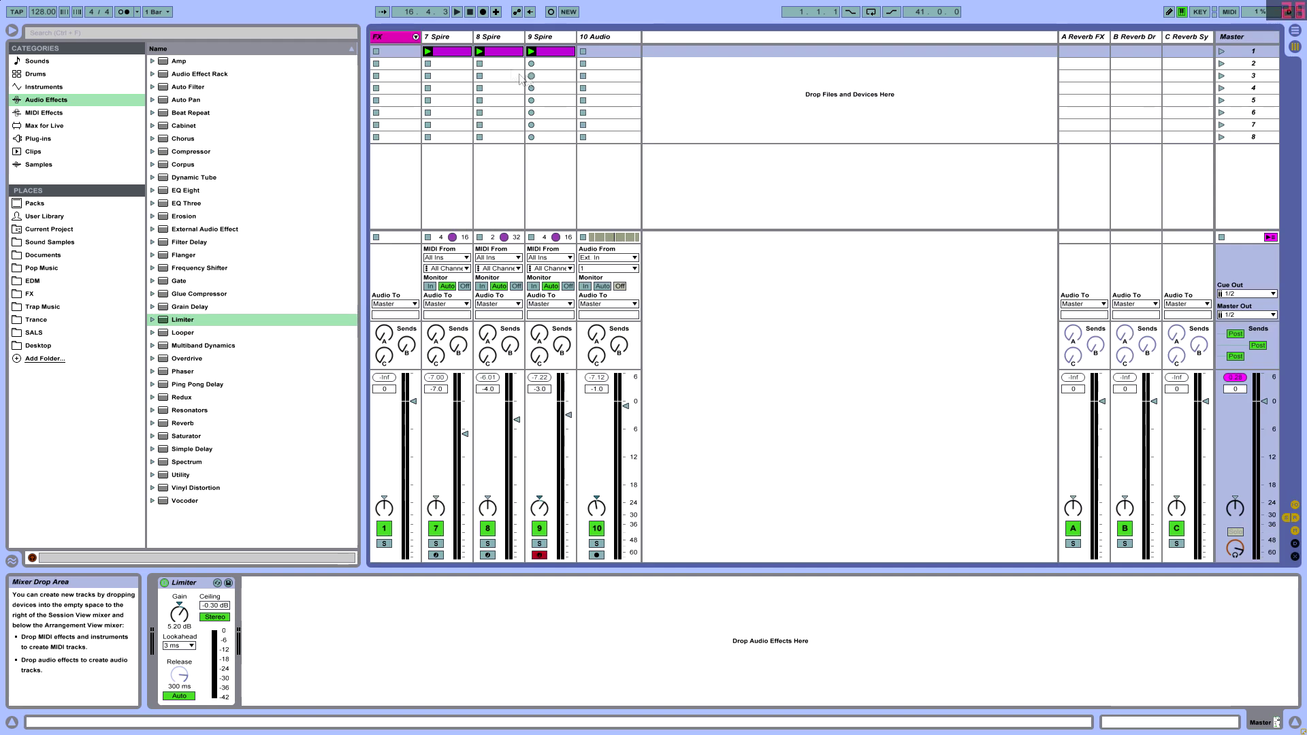
{"action": "key", "text": "Tab"}
{"action": "left_click_drag", "start_coordinate": [446, 54], "coordinate": [376, 105]}
{"action": "key", "text": "Tab"}
{"action": "left_click_drag", "start_coordinate": [444, 54], "coordinate": [440, 72]}
Copy the 8 Spire and 9 Spire session clips into the arrangement at bar 1 on their own tracks
{"action": "key", "text": "Tab"}
{"action": "left_click_drag", "start_coordinate": [439, 72], "coordinate": [424, 102]}
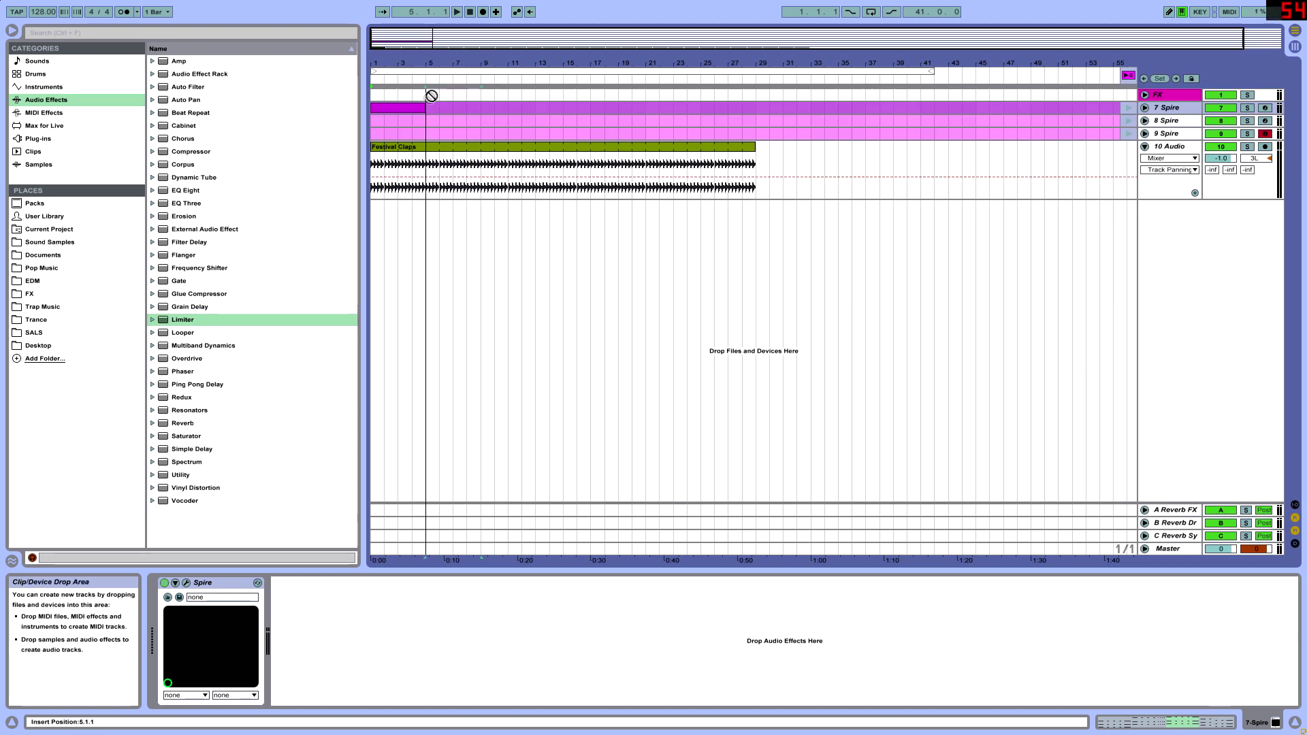
{"action": "key", "text": "Tab"}
{"action": "key", "text": "Tab"}
{"action": "left_click", "coordinate": [382, 135]}
{"action": "left_click_drag", "start_coordinate": [382, 136], "coordinate": [376, 121]}
{"action": "key", "text": "Tab"}
{"action": "left_click_drag", "start_coordinate": [548, 52], "coordinate": [378, 140]}
{"action": "key", "text": "Tab"}
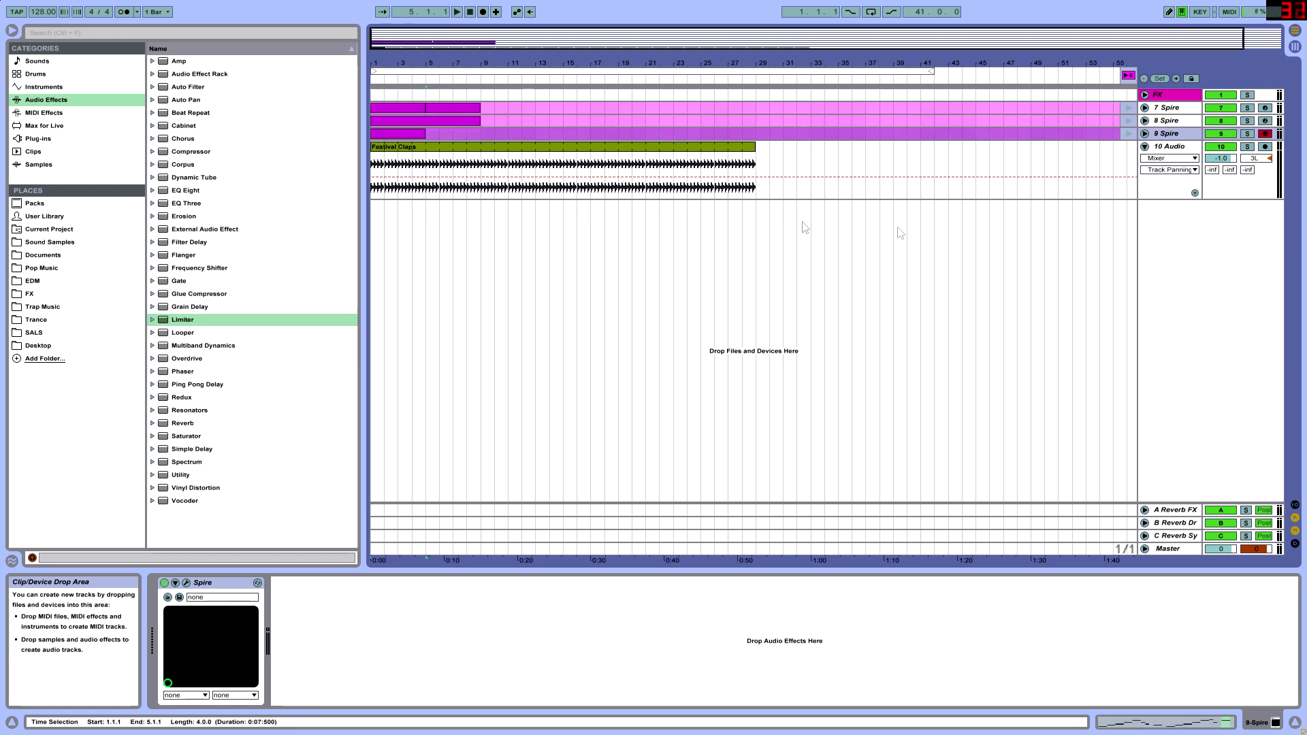
Unfold the tracks, then move the 8 Spire and 9 Spire clips to bar 9 and trim the start of Festival Claps to bar 20
{"action": "left_click", "coordinate": [1145, 107], "text": "alt"}
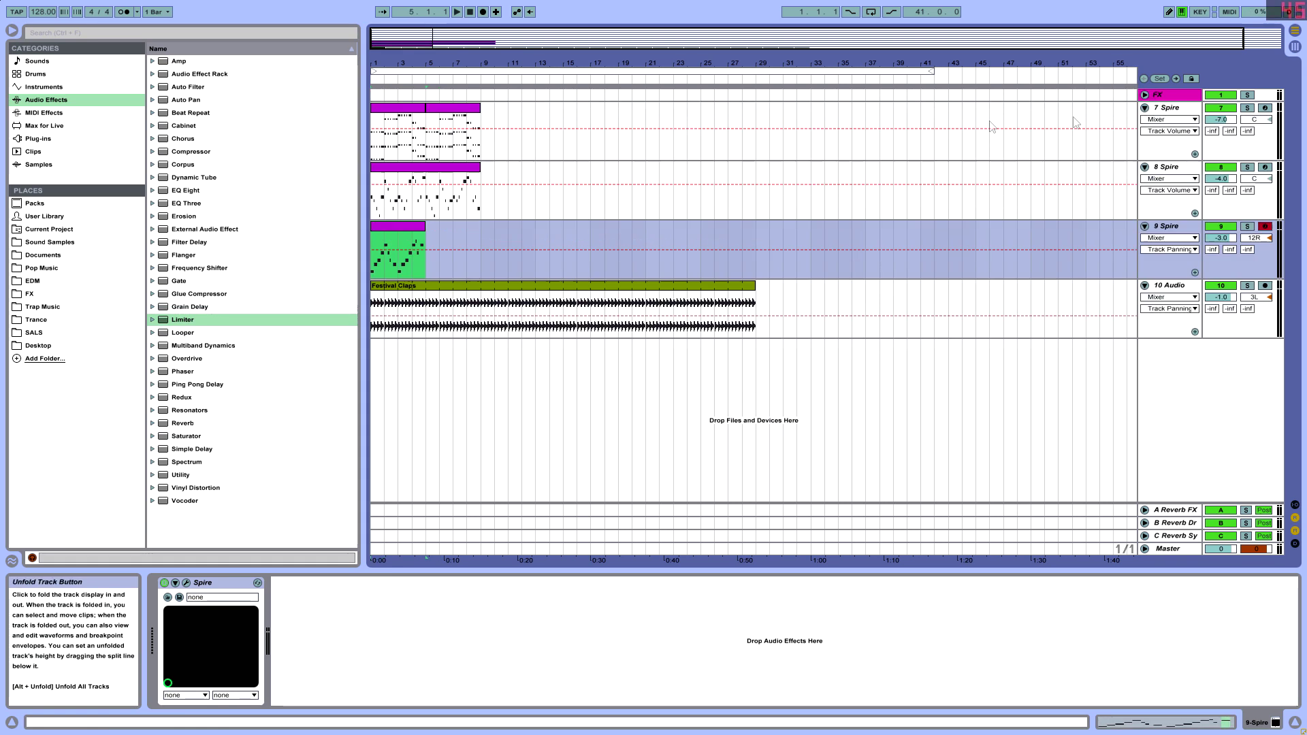
{"action": "left_click_drag", "start_coordinate": [379, 249], "coordinate": [488, 249]}
{"action": "left_click_drag", "start_coordinate": [476, 204], "coordinate": [586, 205]}
{"action": "left_click_drag", "start_coordinate": [372, 300], "coordinate": [628, 311]}
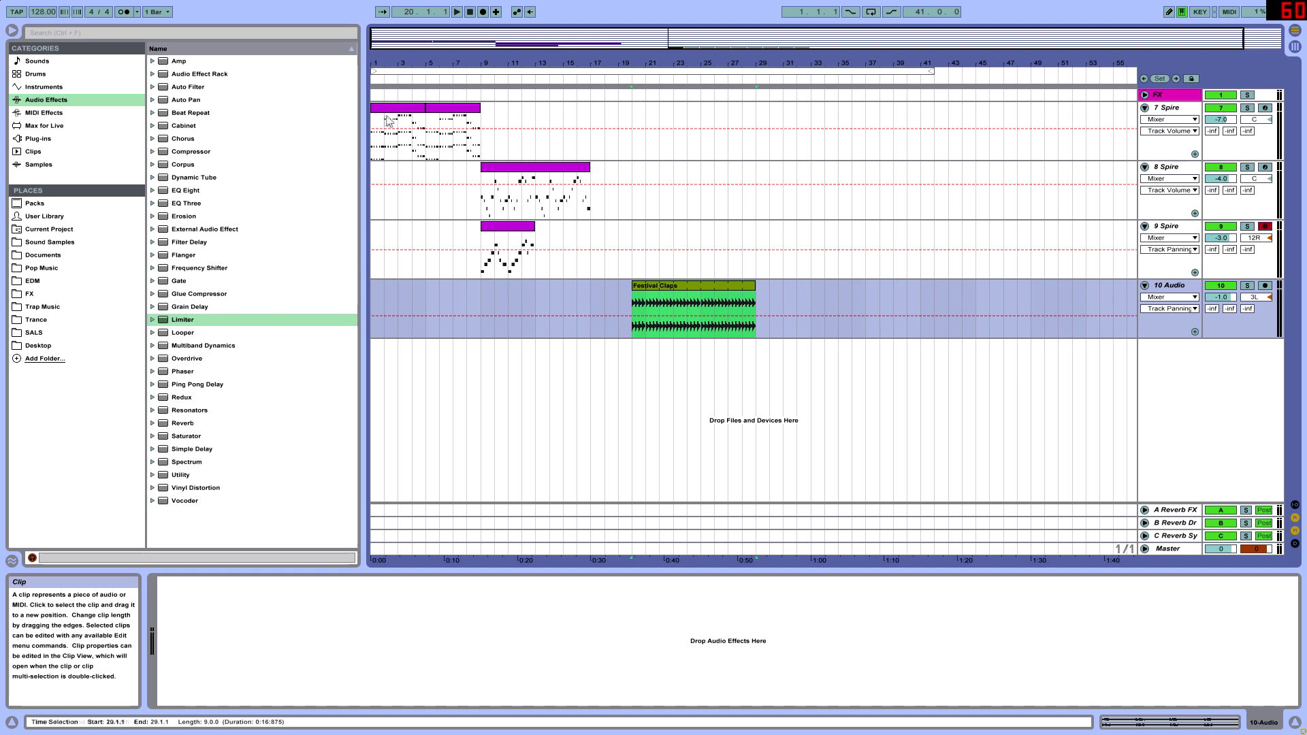
Automate Spire's env1 decay on the 7 Spire track, rising gradually from 0.22 at bar 1 and jumping to 1.00 at bar 9
{"action": "left_click", "coordinate": [419, 134]}
{"action": "key", "text": "space"}
{"action": "key", "text": "space"}
{"action": "double_click", "coordinate": [1166, 145]}
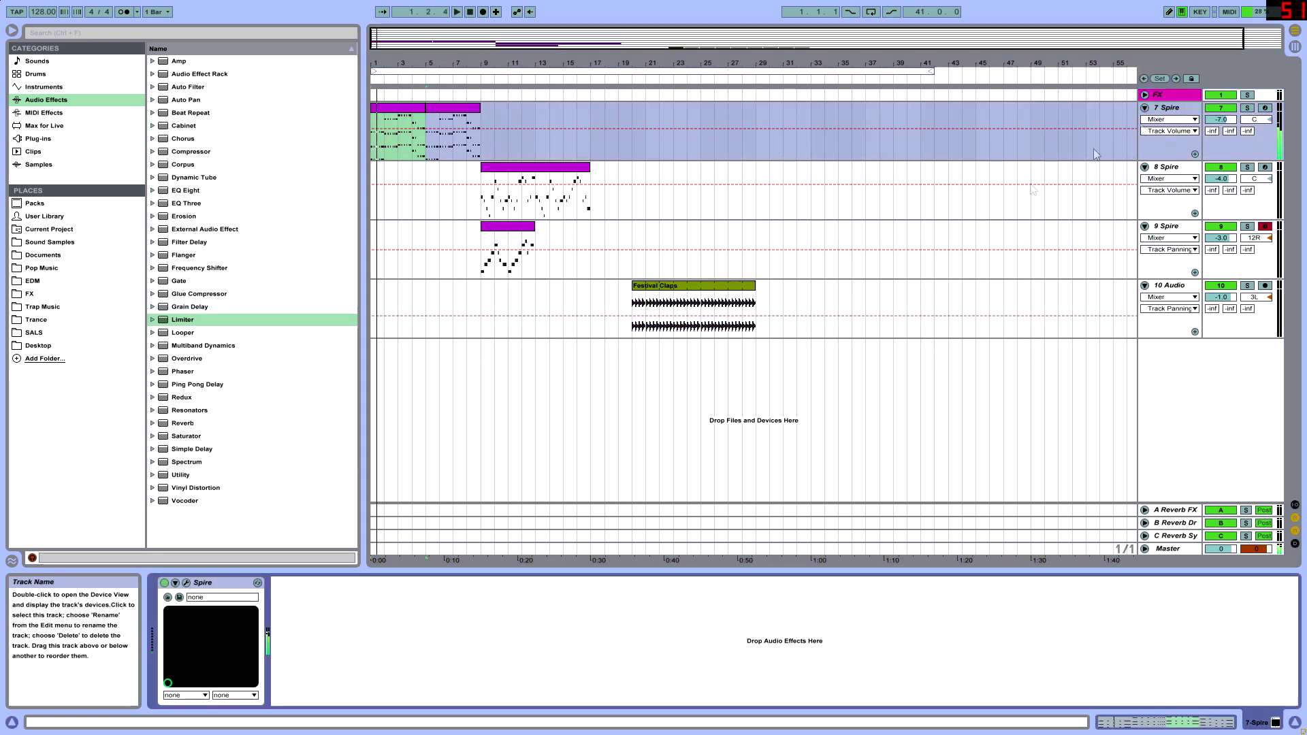
{"action": "left_click", "coordinate": [186, 583]}
{"action": "left_click_drag", "start_coordinate": [564, 609], "coordinate": [571, 619]}
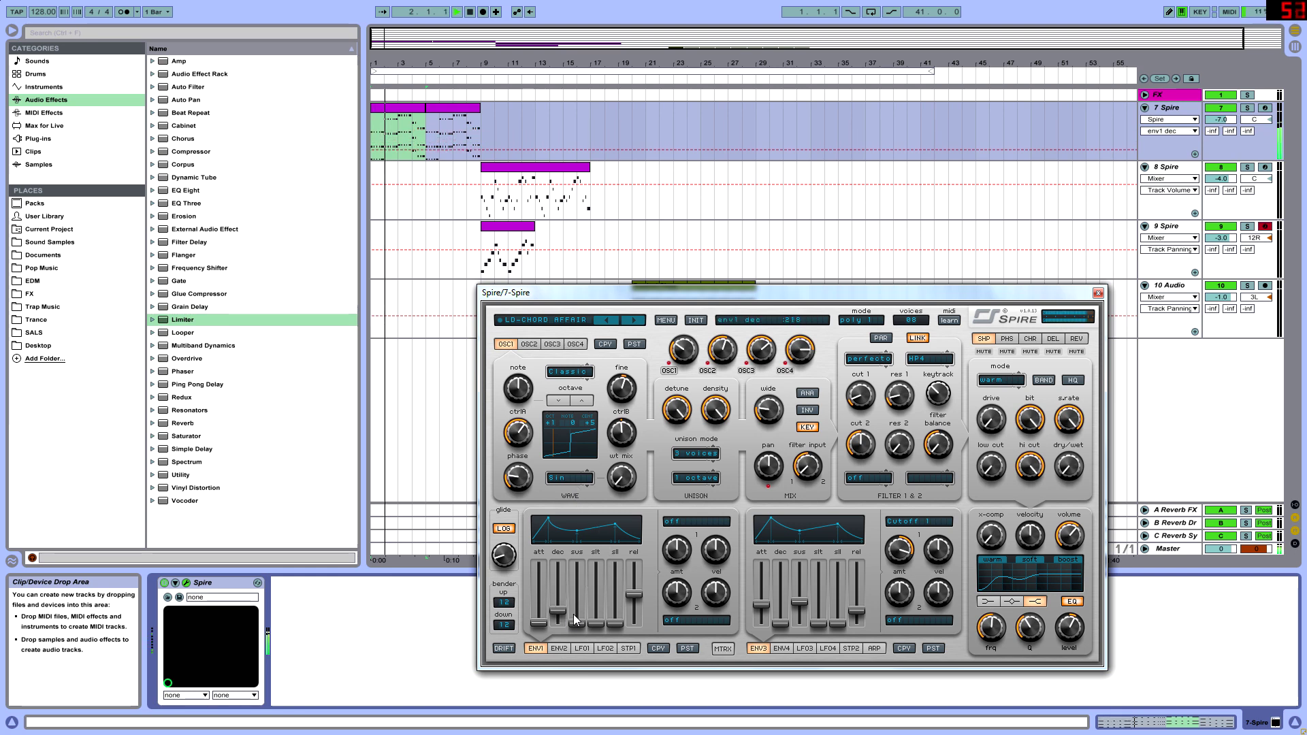
{"action": "left_click", "coordinate": [403, 155]}
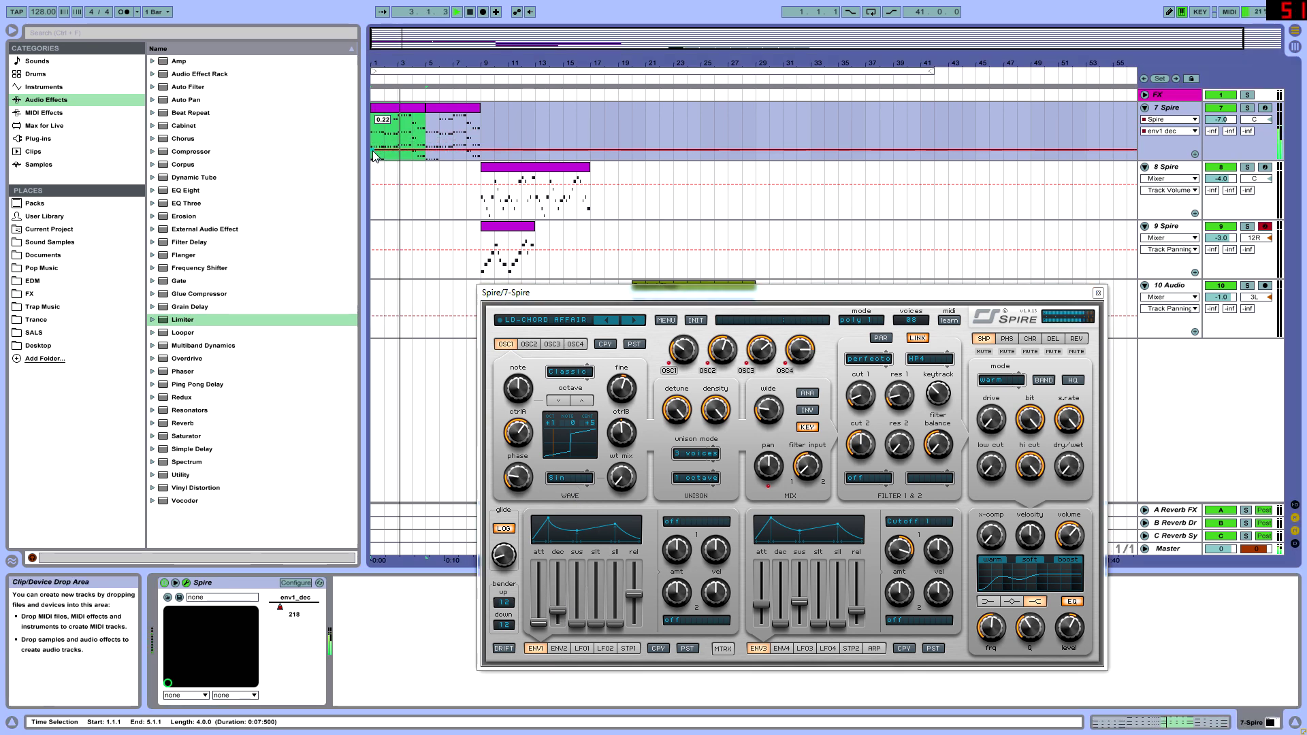
{"action": "left_click_drag", "start_coordinate": [427, 150], "coordinate": [483, 115]}
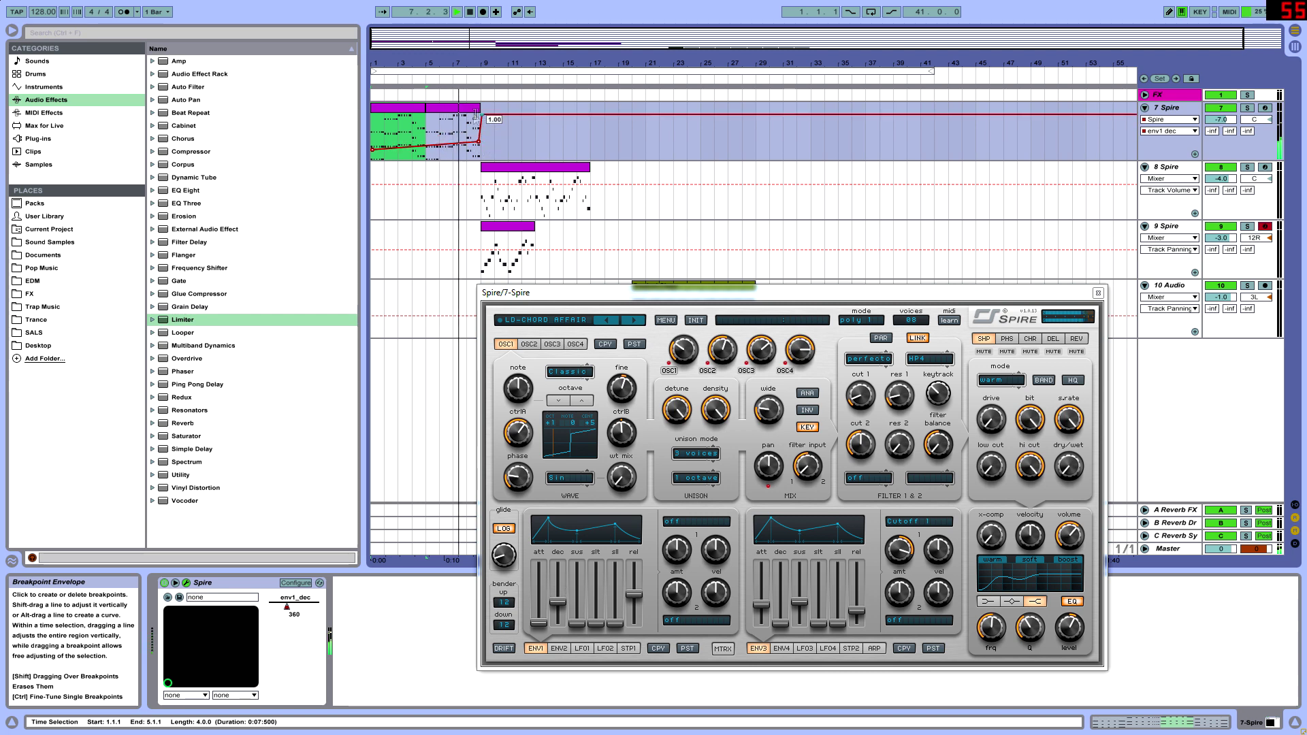
Duplicate the second 7 Spire clip so that a copy starts at bar 9
{"action": "left_click", "coordinate": [472, 109]}
{"action": "key", "text": "ctrl+d"}
{"action": "key", "text": "ctrl+BackSpace"}
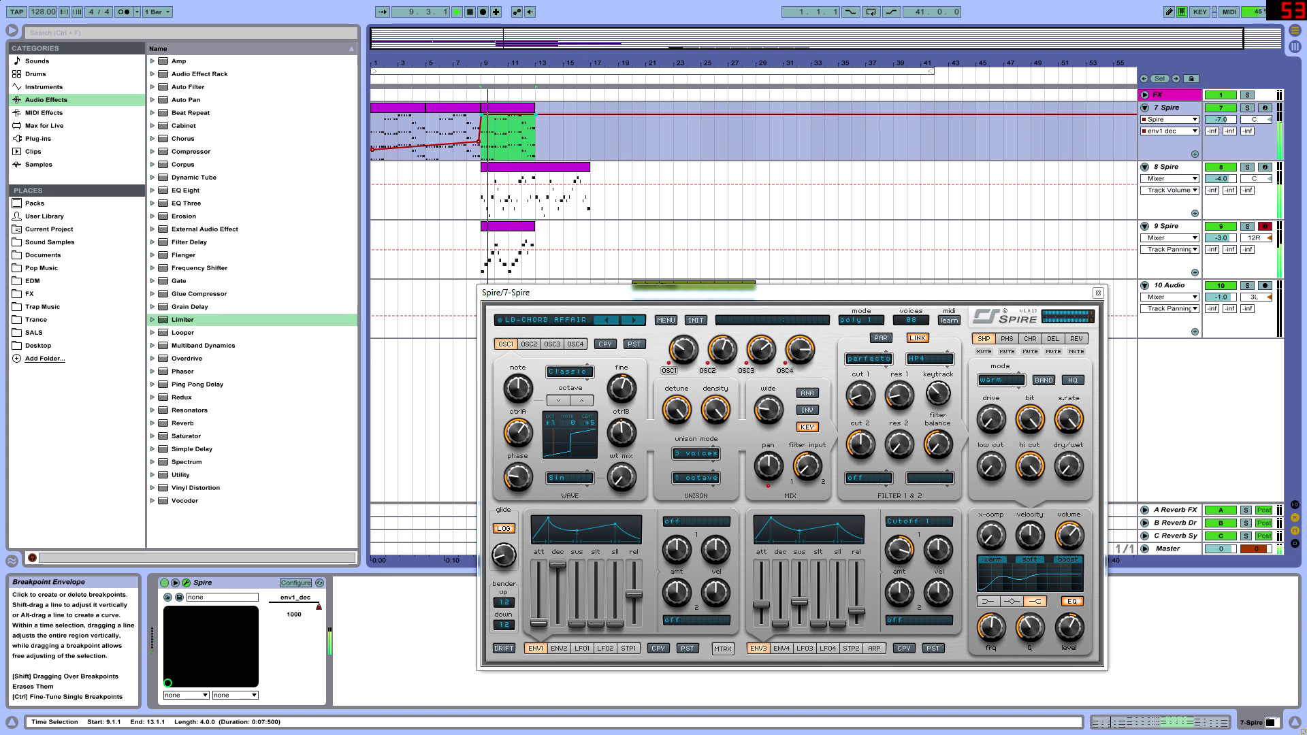
Move the 8 Spire clip to start at bar 17 and duplicate the 9 Spire clip to bar 13
{"action": "left_click_drag", "start_coordinate": [511, 167], "coordinate": [566, 168]}
{"action": "left_click_drag", "start_coordinate": [508, 227], "coordinate": [562, 229]}
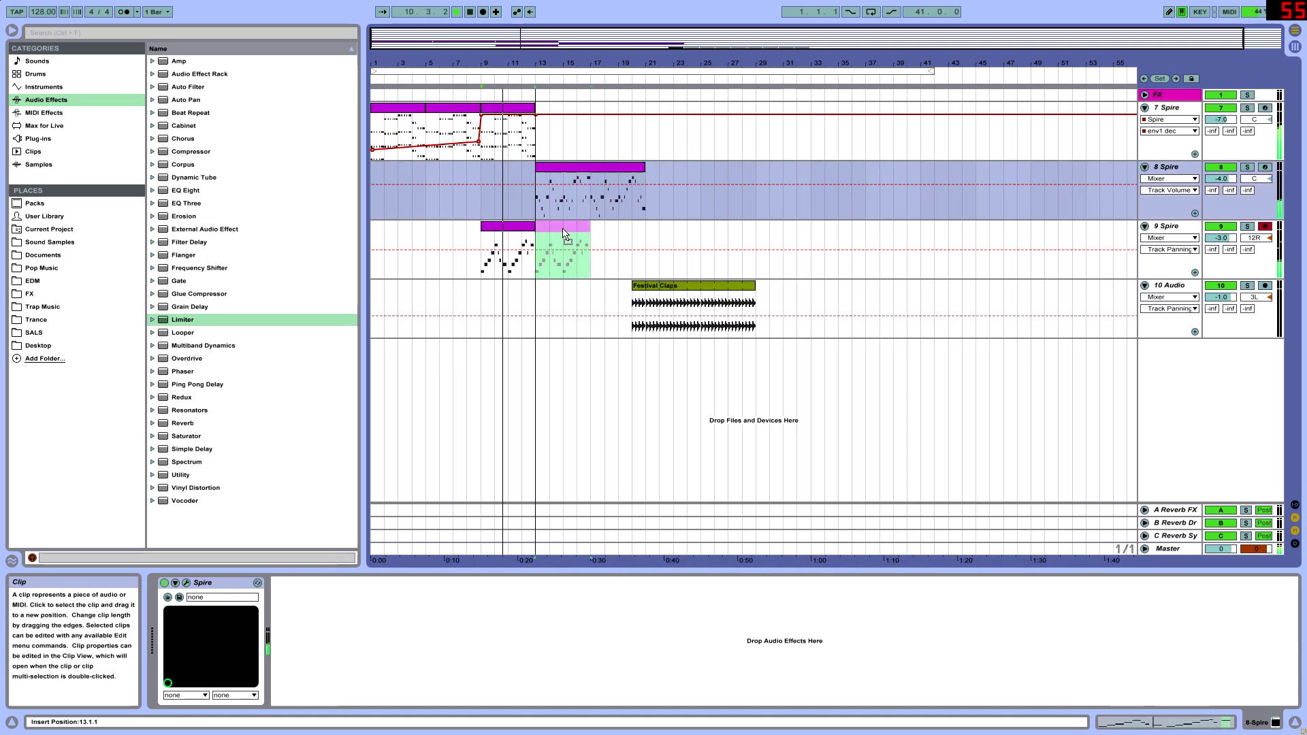
{"action": "left_click", "coordinate": [524, 235]}
{"action": "key", "text": "ctrl+d"}
{"action": "left_click_drag", "start_coordinate": [553, 168], "coordinate": [608, 168]}
Duplicate the 7 Spire and 9 Spire clips until both tracks run up to bar 25
{"action": "left_click", "coordinate": [520, 108]}
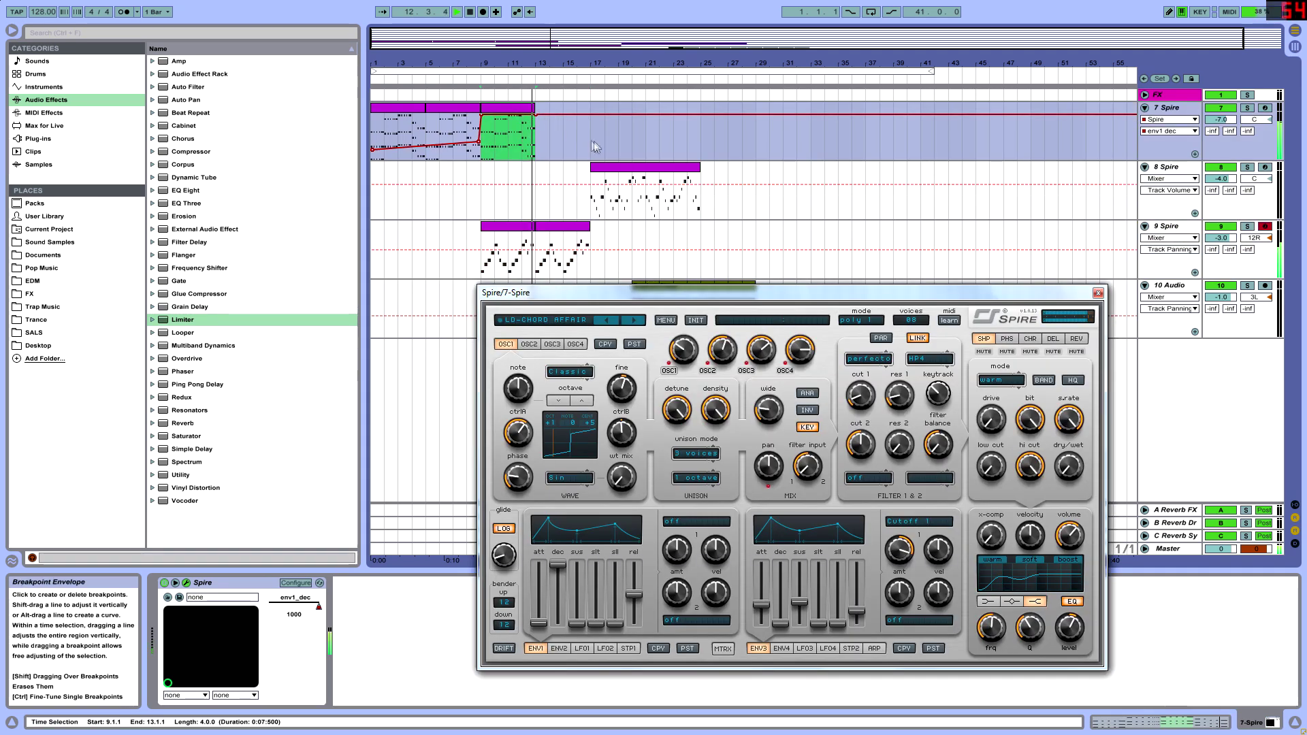
{"action": "key", "text": "ctrl+d"}
{"action": "left_click_drag", "start_coordinate": [587, 292], "coordinate": [1066, 528]}
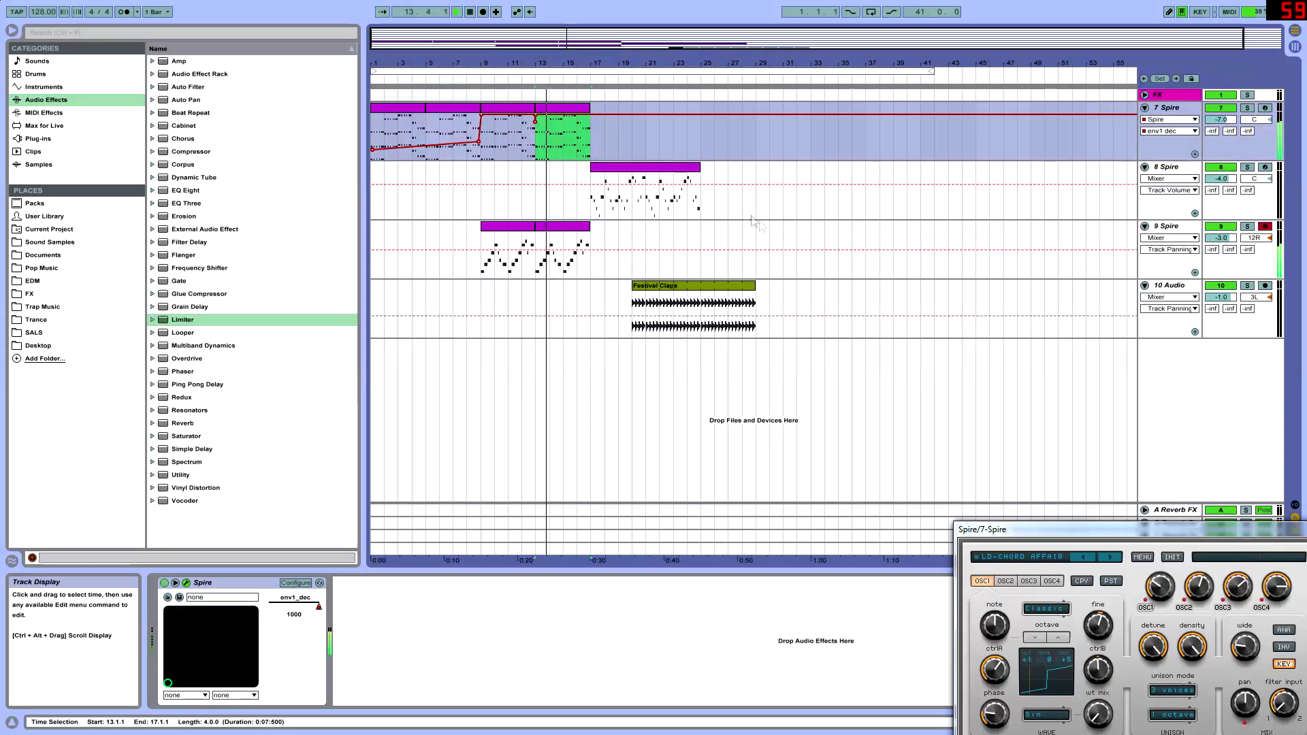
{"action": "left_click", "coordinate": [569, 226]}
{"action": "key", "text": "ctrl+d"}
{"action": "key", "text": "ctrl+d"}
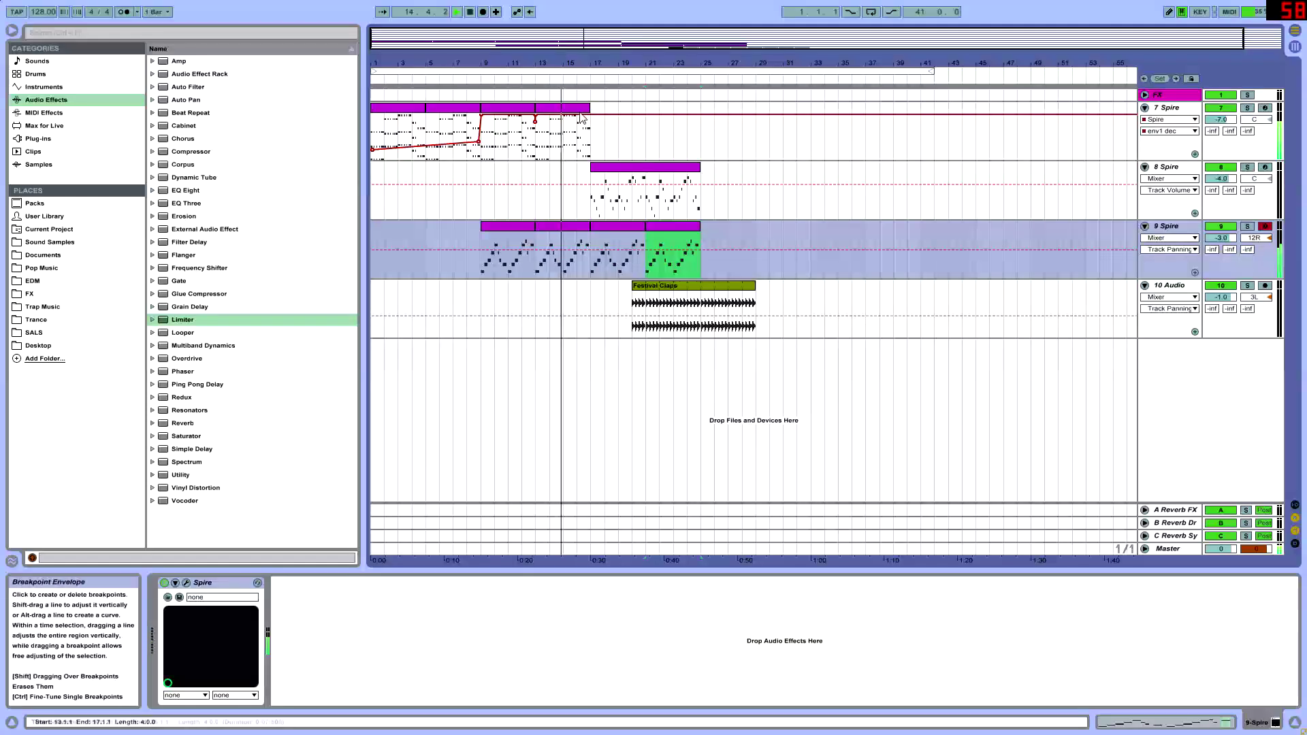
{"action": "left_click", "coordinate": [584, 115]}
{"action": "key", "text": "ctrl+d"}
{"action": "key", "text": "ctrl+d"}
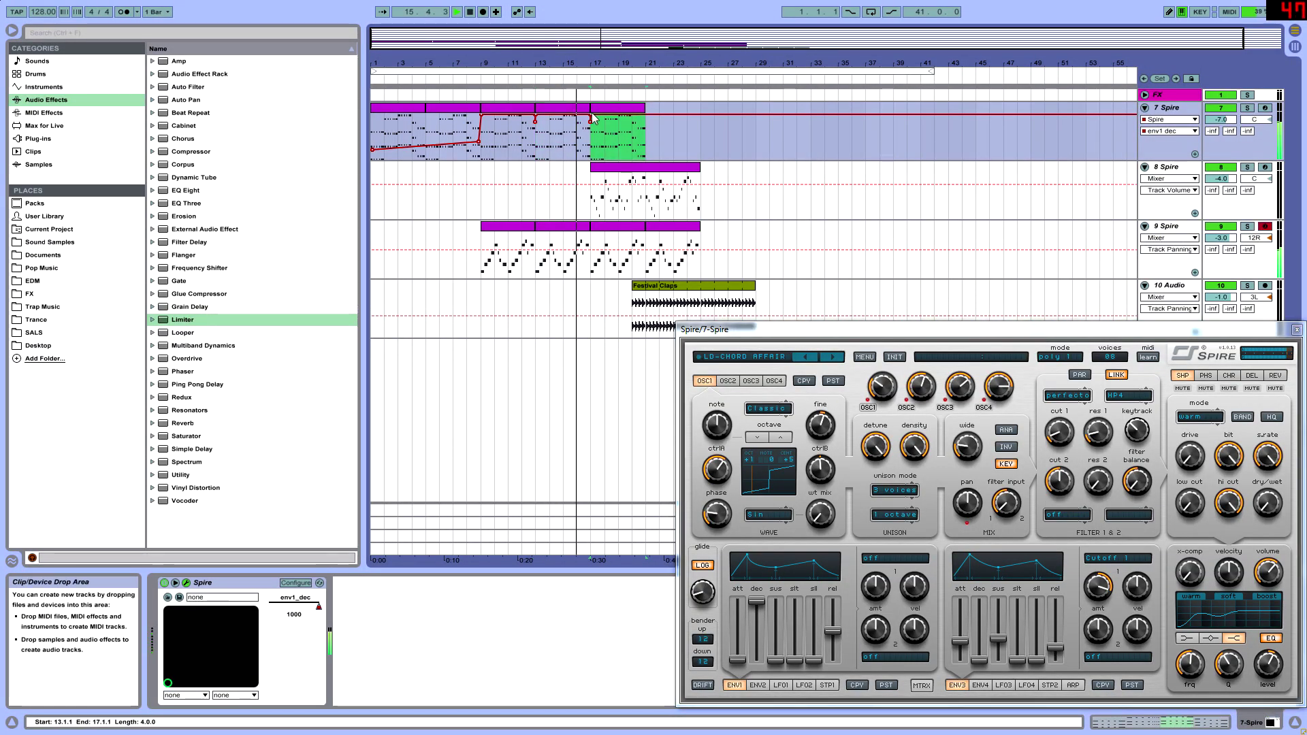
Open a 7 Spire clip with its envelopes shown, close the Spire window, and move Festival Claps to start at bar 17
{"action": "double_click", "coordinate": [585, 110]}
{"action": "left_click", "coordinate": [171, 698]}
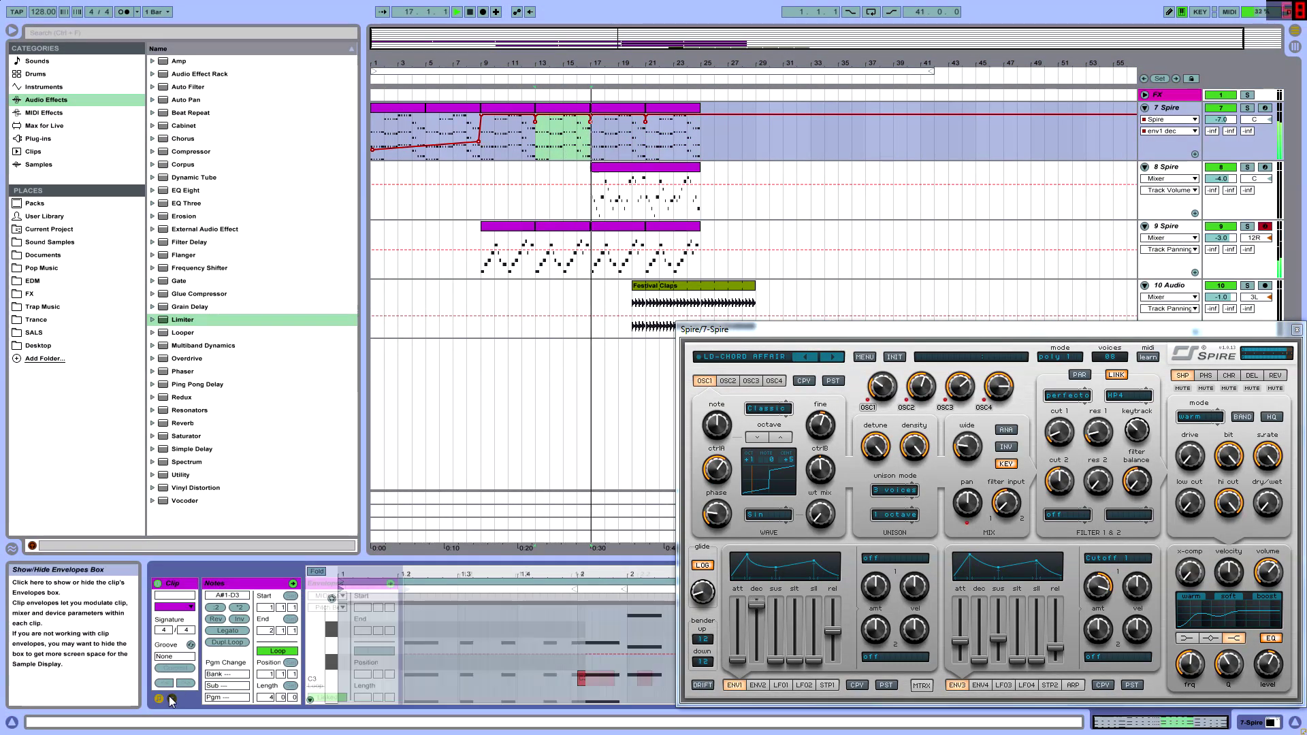
{"action": "left_click", "coordinate": [1295, 329]}
{"action": "left_click_drag", "start_coordinate": [680, 293], "coordinate": [638, 293]}
Set the track volumes to -6.6 dB on 7 Spire, -6.3 dB on 8 Spire and about -7.7 dB on 9 Spire
{"action": "key", "text": "Tab"}
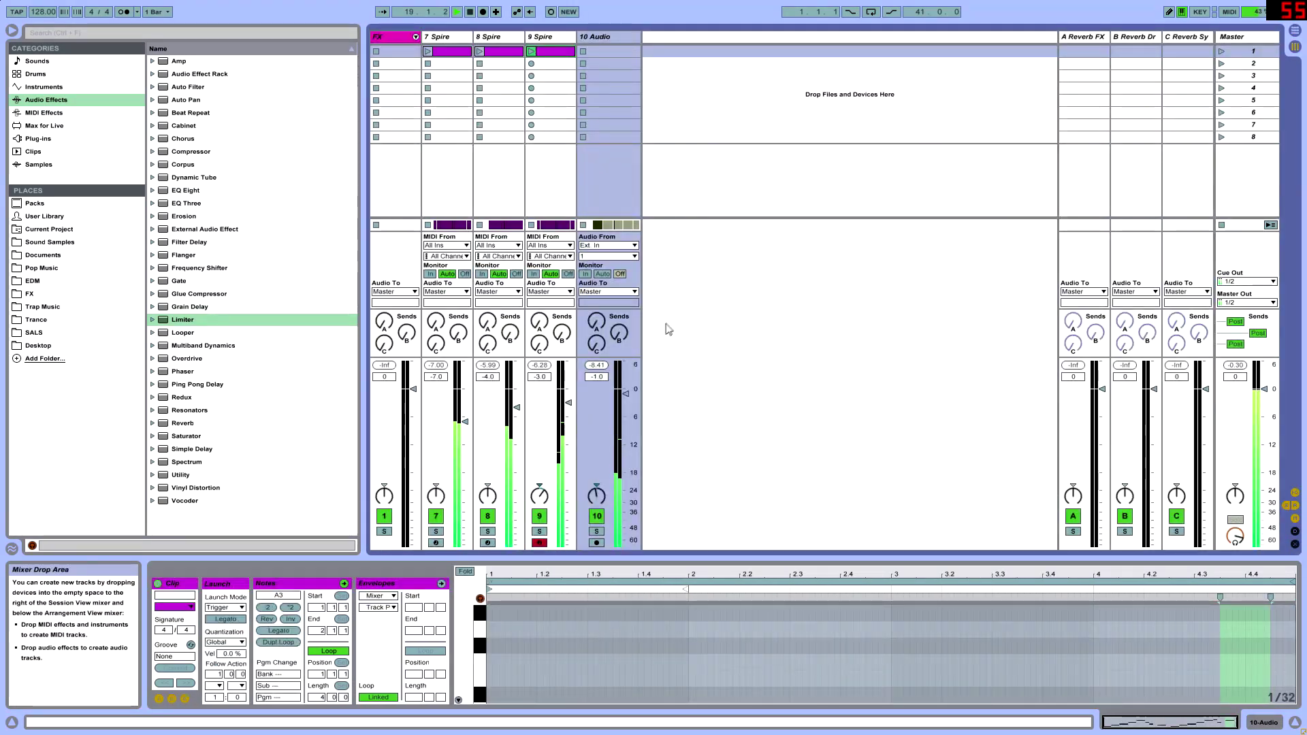
{"action": "left_click_drag", "start_coordinate": [569, 411], "coordinate": [517, 418]}
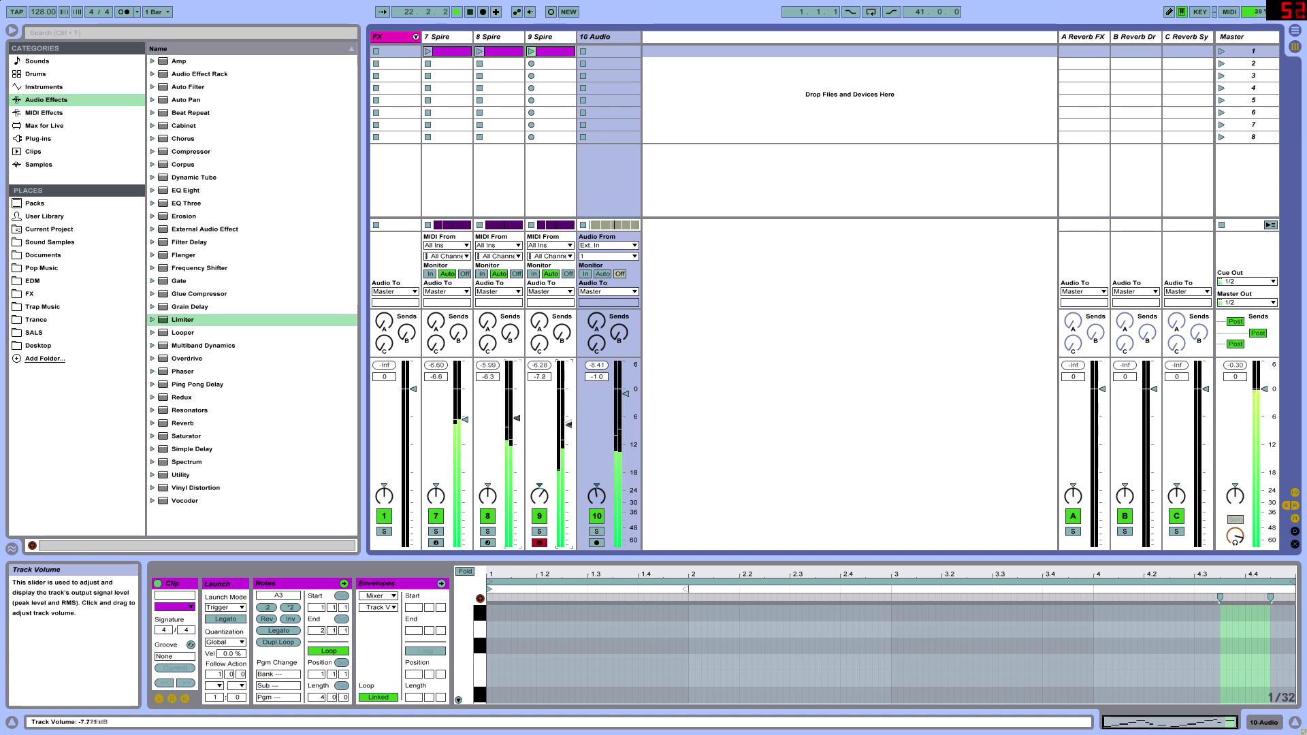
{"action": "key", "text": "Tab"}
Duplicate the 8 Spire clip to bar 25 and trim the copy to one bar
{"action": "left_click", "coordinate": [659, 108]}
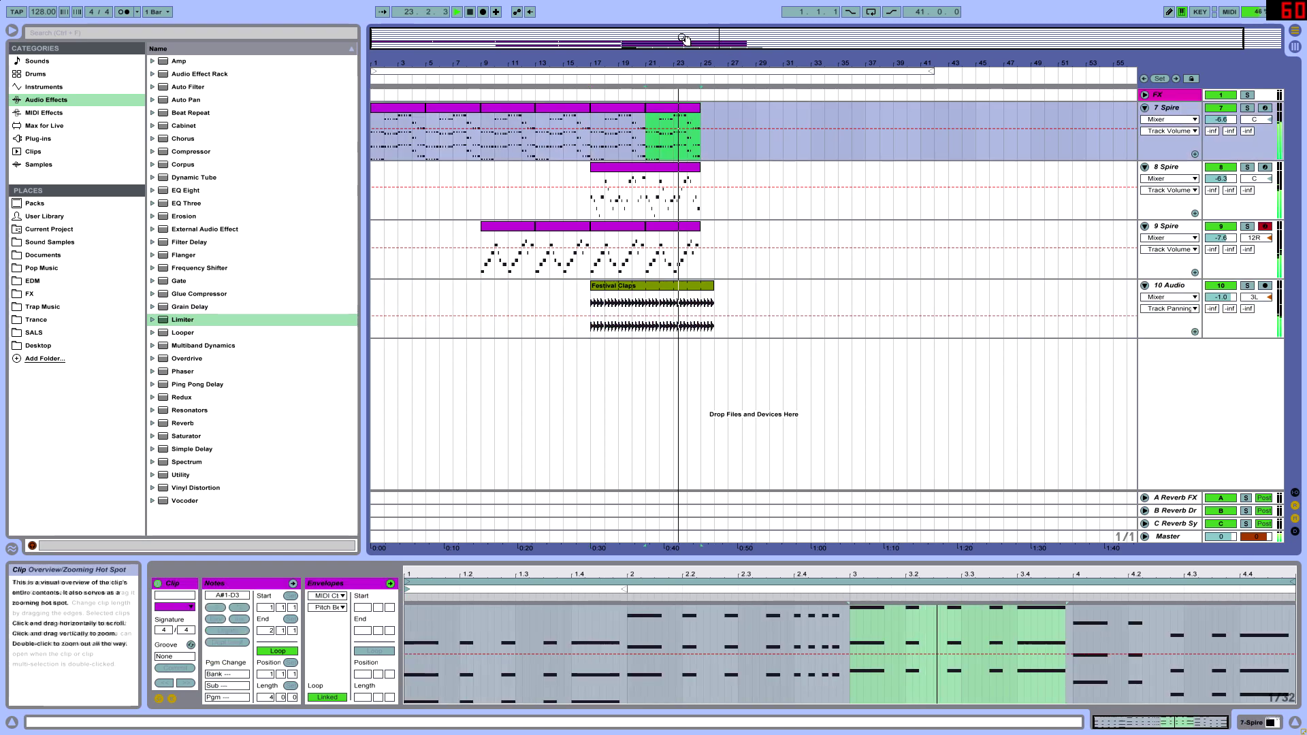
{"action": "left_click_drag", "start_coordinate": [643, 62], "coordinate": [643, 136]}
{"action": "left_click_drag", "start_coordinate": [682, 39], "coordinate": [753, 41]}
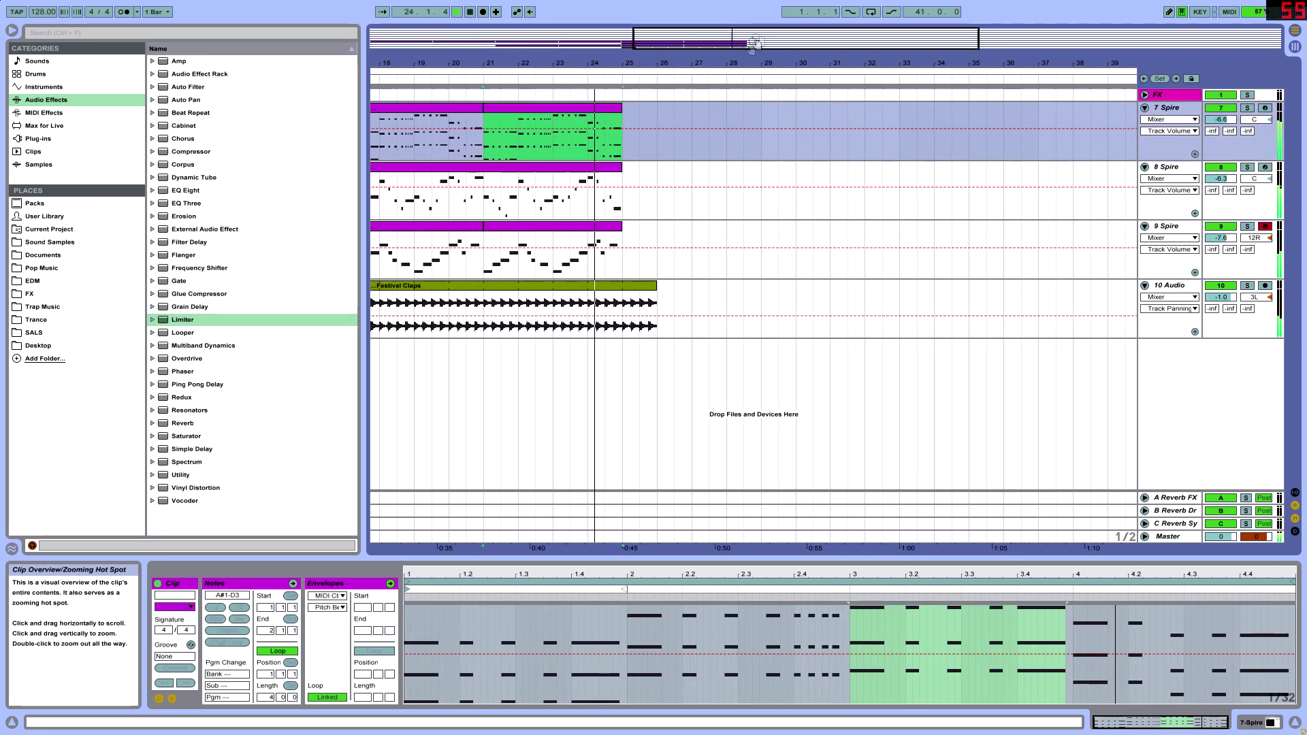
{"action": "left_click", "coordinate": [544, 167]}
{"action": "key", "text": "ctrl+d"}
{"action": "left_click_drag", "start_coordinate": [897, 168], "coordinate": [655, 179]}
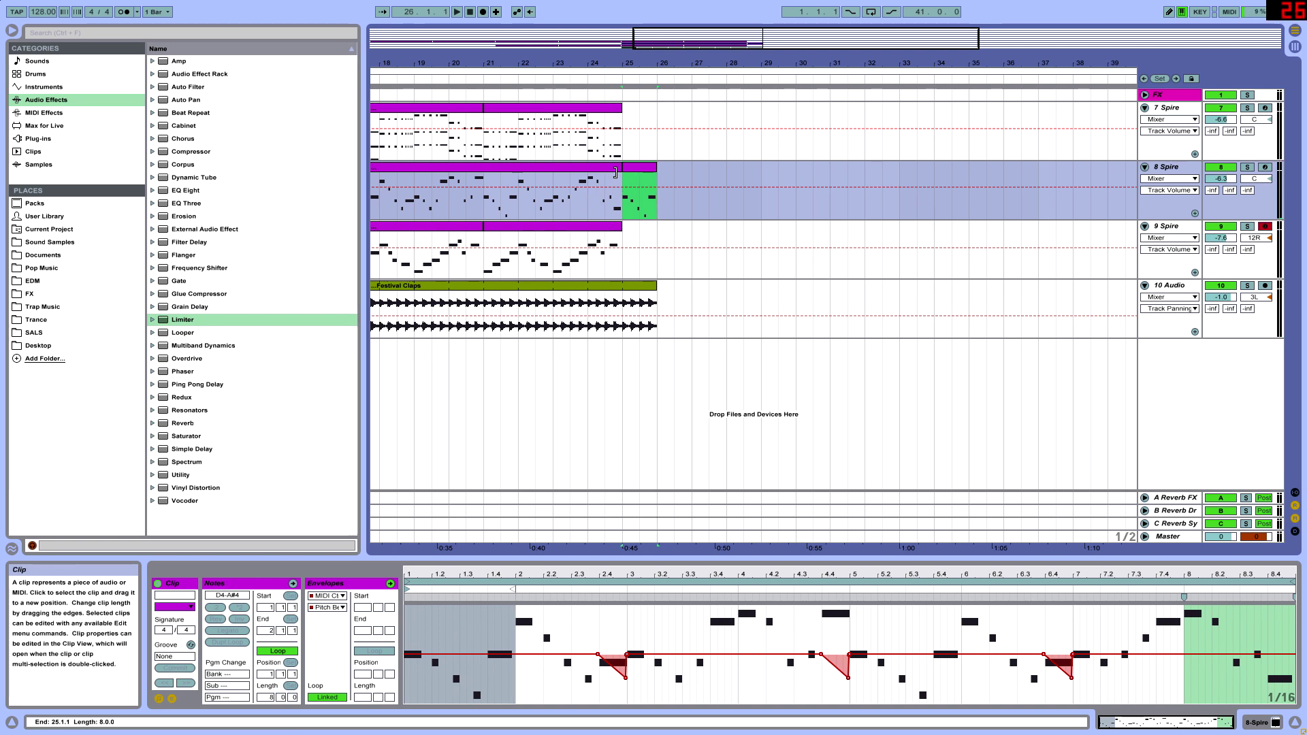
Play the arrangement from bar 25 to hear the shortened 8 Spire clip
{"action": "left_click", "coordinate": [508, 196]}
{"action": "left_click_drag", "start_coordinate": [590, 64], "coordinate": [648, 51]}
{"action": "left_click", "coordinate": [567, 167]}
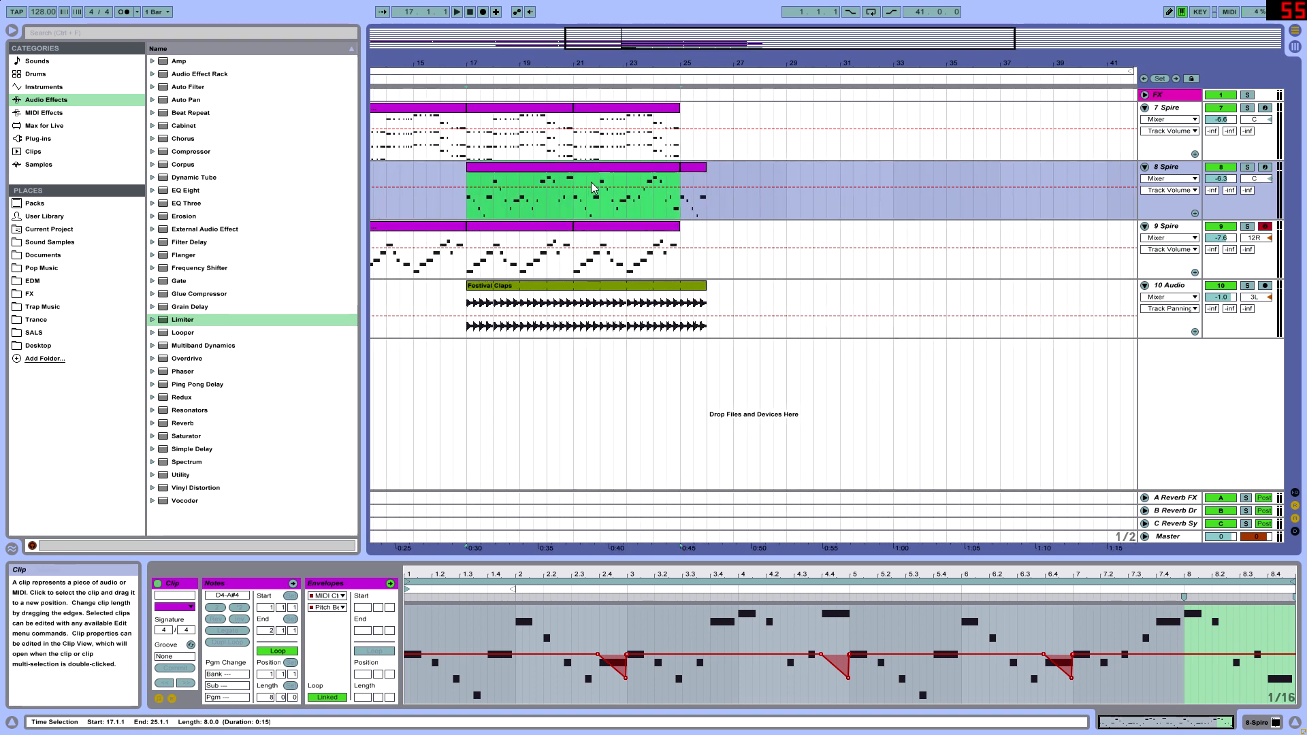
{"action": "left_click", "coordinate": [469, 209]}
{"action": "left_click", "coordinate": [689, 168]}
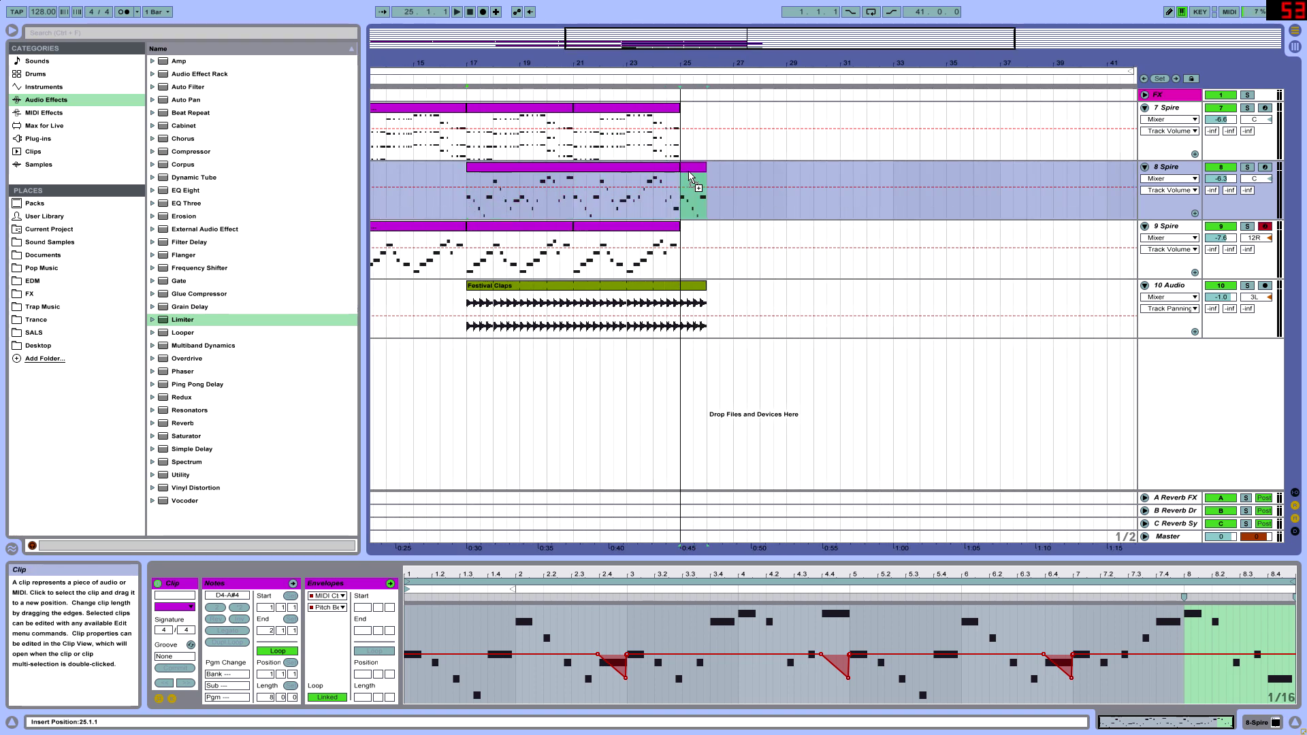
{"action": "left_click", "coordinate": [687, 187]}
{"action": "key", "text": "space"}
Repeat the one-bar 8 Spire clip from bar 25 up to bar 32
{"action": "left_click", "coordinate": [698, 169]}
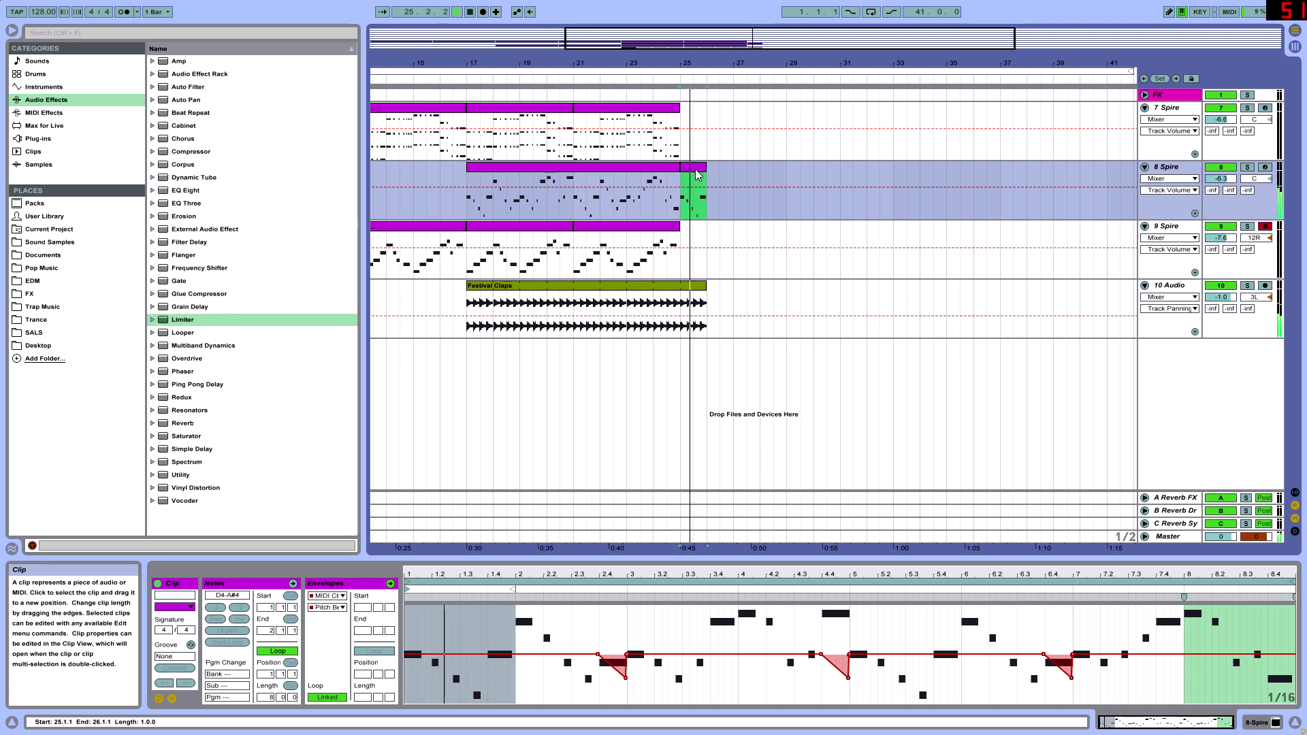
{"action": "key", "text": "ctrl+d"}
{"action": "key", "text": "ctrl+d"}
Extend 7 Spire with copies up to bar 33, then trim the bar 25 clip to one bar and repeat it
{"action": "key", "text": "ctrl+d"}
{"action": "key", "text": "ctrl+d"}
{"action": "key", "text": "ctrl+d"}
{"action": "key", "text": "ctrl+d"}
{"action": "key", "text": "space"}
{"action": "left_click", "coordinate": [662, 109]}
{"action": "key", "text": "ctrl+d"}
{"action": "key", "text": "ctrl+d"}
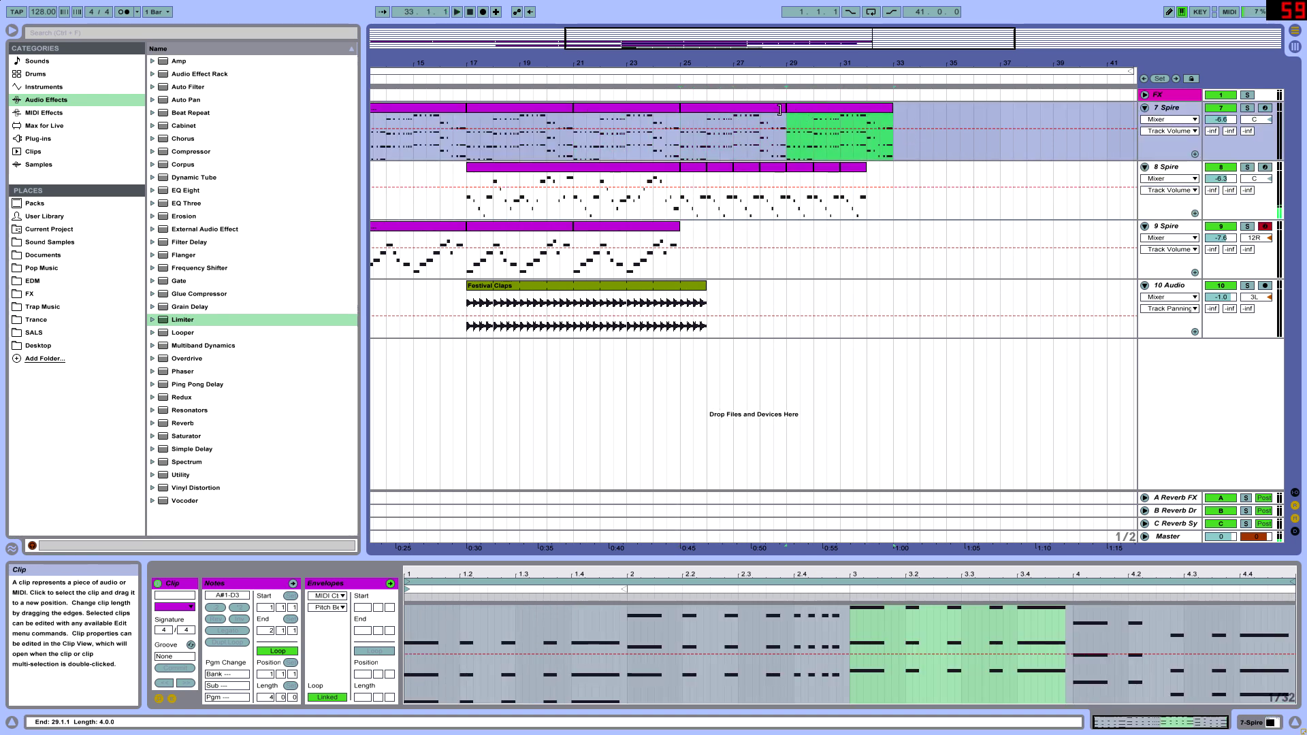
{"action": "left_click_drag", "start_coordinate": [784, 109], "coordinate": [700, 116]}
Extend Festival Claps to bar 33 and add another one-bar 8 Spire copy at bar 32
{"action": "key", "text": "ctrl+d"}
{"action": "key", "text": "ctrl+d"}
{"action": "key", "text": "ctrl+d"}
{"action": "key", "text": "ctrl+d"}
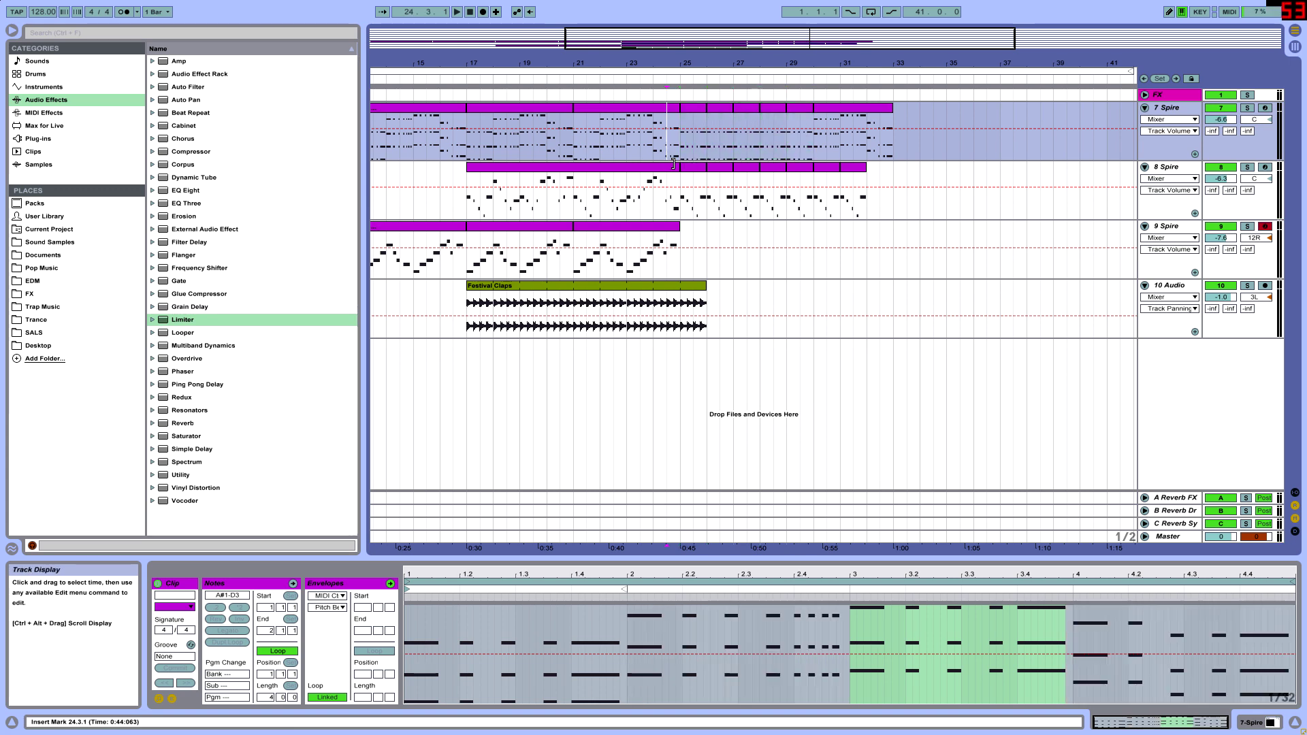
{"action": "key", "text": "space"}
{"action": "left_click_drag", "start_coordinate": [699, 289], "coordinate": [886, 313]}
{"action": "left_click", "coordinate": [854, 168]}
Duplicate the 9 Spire clip to bar 25, trim the copy to one bar, and repeat it up to bar 33
{"action": "key", "text": "ctrl+d"}
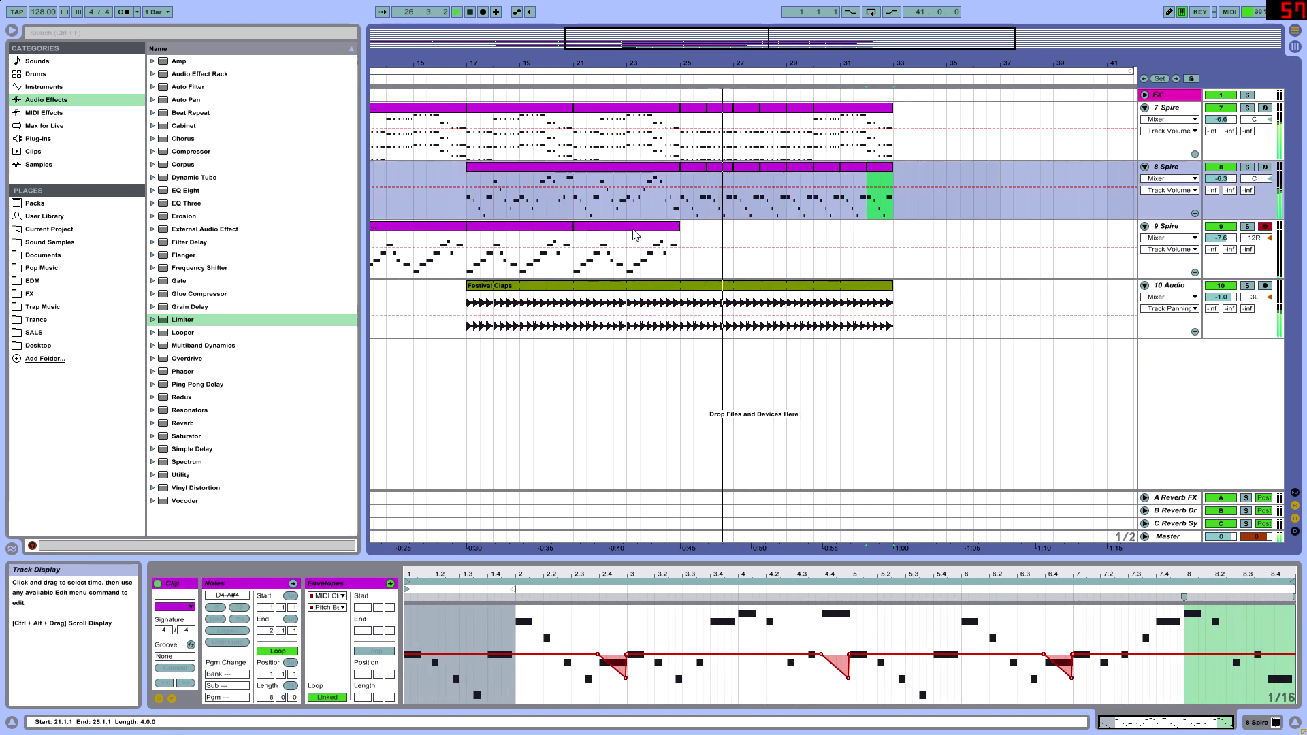
{"action": "left_click", "coordinate": [628, 227]}
{"action": "key", "text": "ctrl+d"}
{"action": "left_click_drag", "start_coordinate": [782, 228], "coordinate": [709, 229]}
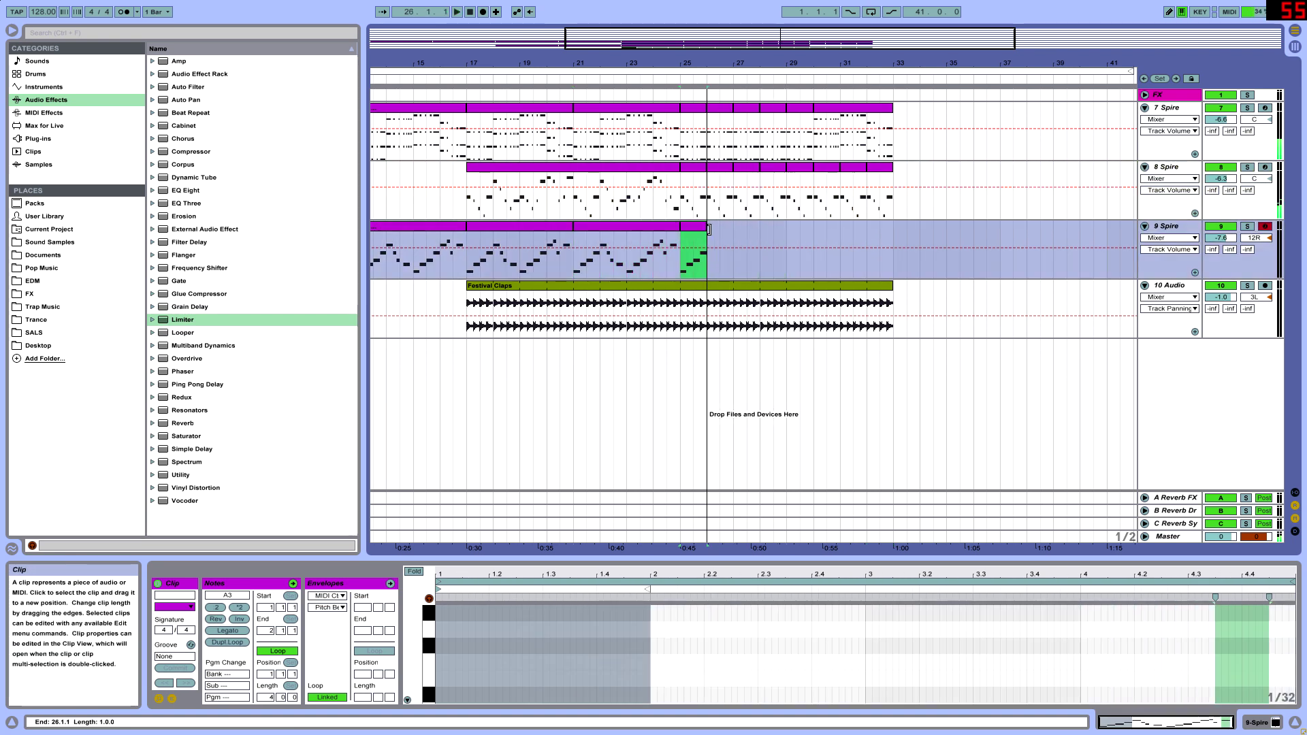
{"action": "key", "text": "ctrl+d"}
{"action": "key", "text": "ctrl+d"}
{"action": "key", "text": "ctrl+d"}
{"action": "key", "text": "ctrl+d"}
{"action": "key", "text": "ctrl+d"}
{"action": "key", "text": "ctrl+d"}
{"action": "key", "text": "ctrl+d"}
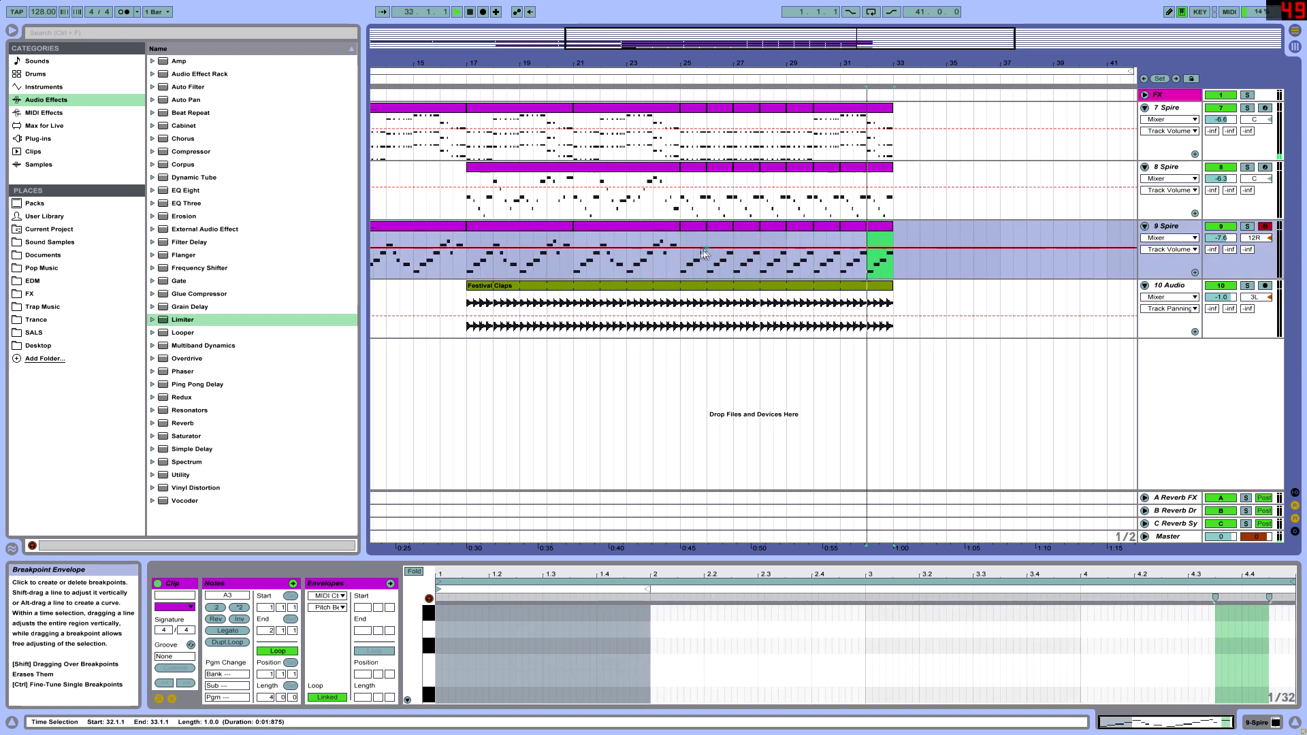
During playback from bar 25, trim the 7 Spire clip at bar 29 to half a bar and repeat it up to bar 31
{"action": "left_click", "coordinate": [682, 266]}
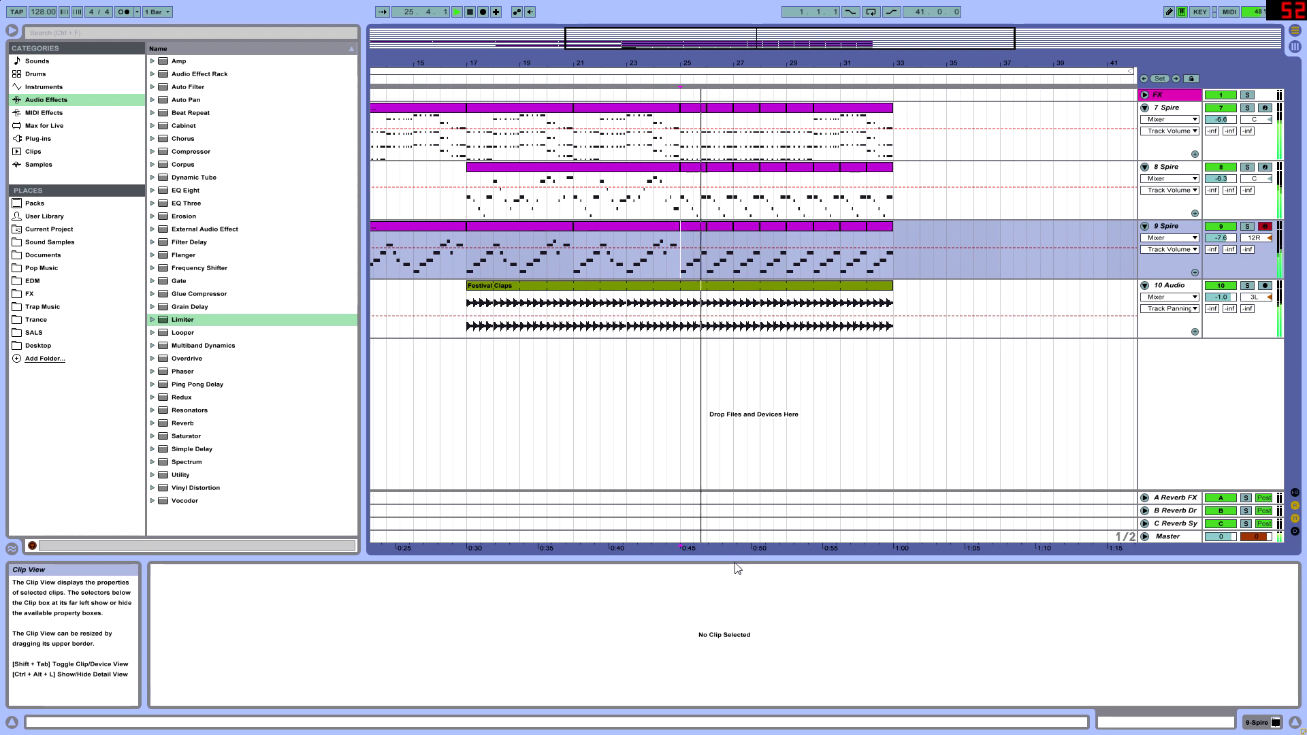
{"action": "left_click_drag", "start_coordinate": [732, 557], "coordinate": [748, 730]}
{"action": "left_click_drag", "start_coordinate": [752, 64], "coordinate": [600, 81]}
{"action": "left_click", "coordinate": [683, 168]}
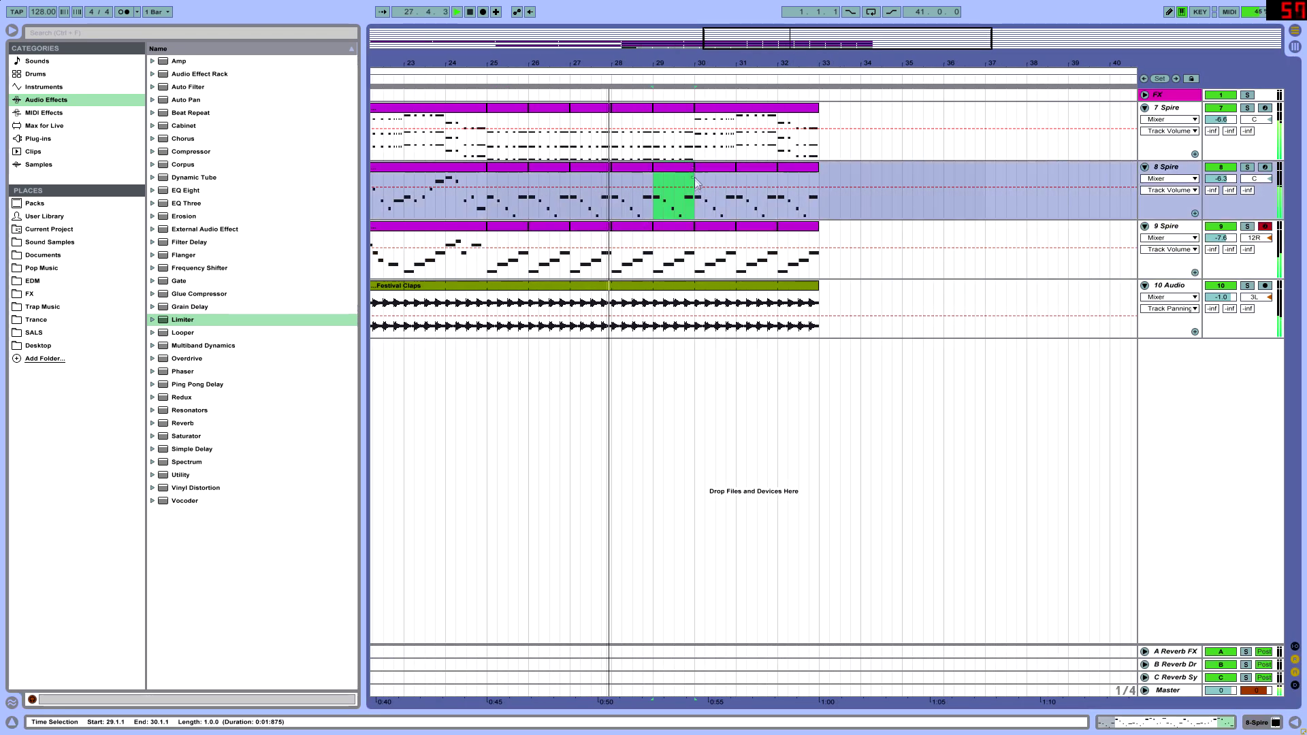
{"action": "left_click_drag", "start_coordinate": [693, 109], "coordinate": [670, 111]}
{"action": "key", "text": "ctrl+d"}
{"action": "key", "text": "ctrl+d"}
{"action": "key", "text": "ctrl+d"}
{"action": "key", "text": "ctrl+d"}
{"action": "key", "text": "ctrl+d"}
{"action": "key", "text": "ctrl+d"}
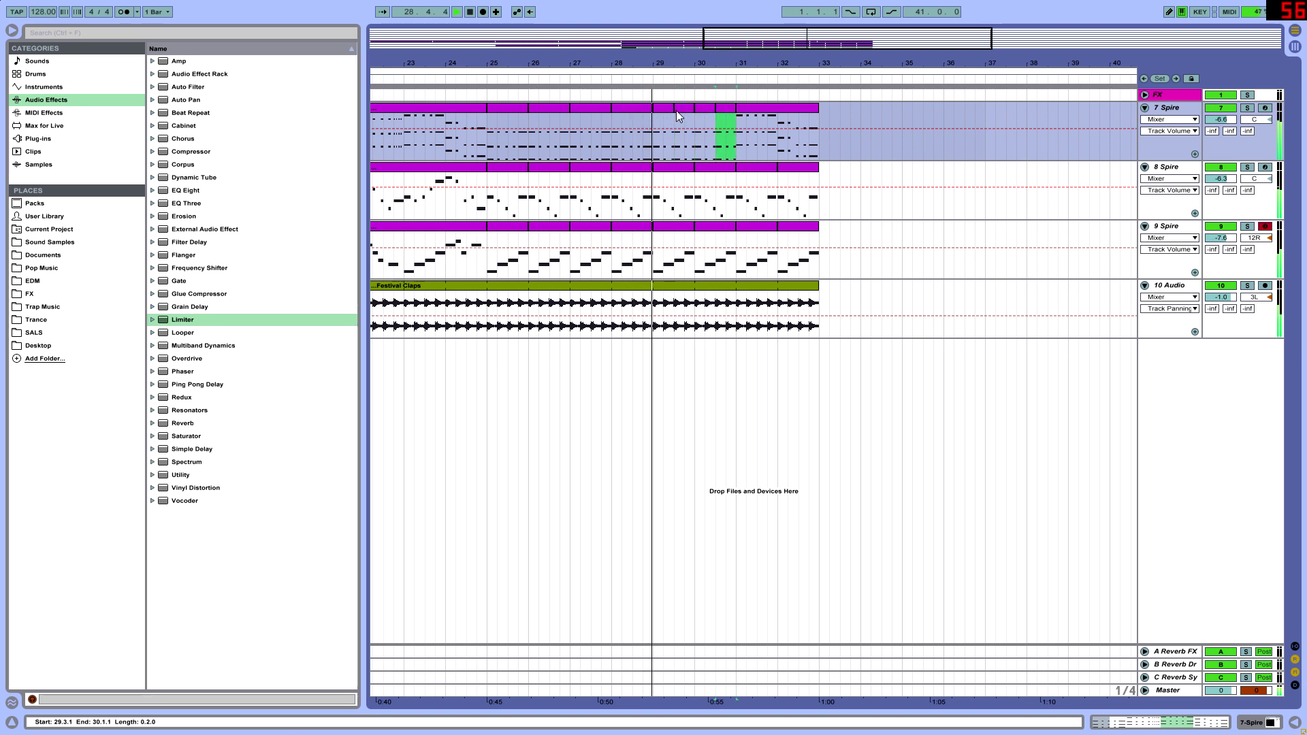
Trim the 8 Spire clip at bar 29 to half a bar and repeat it up to bar 33
{"action": "left_click_drag", "start_coordinate": [694, 169], "coordinate": [672, 168]}
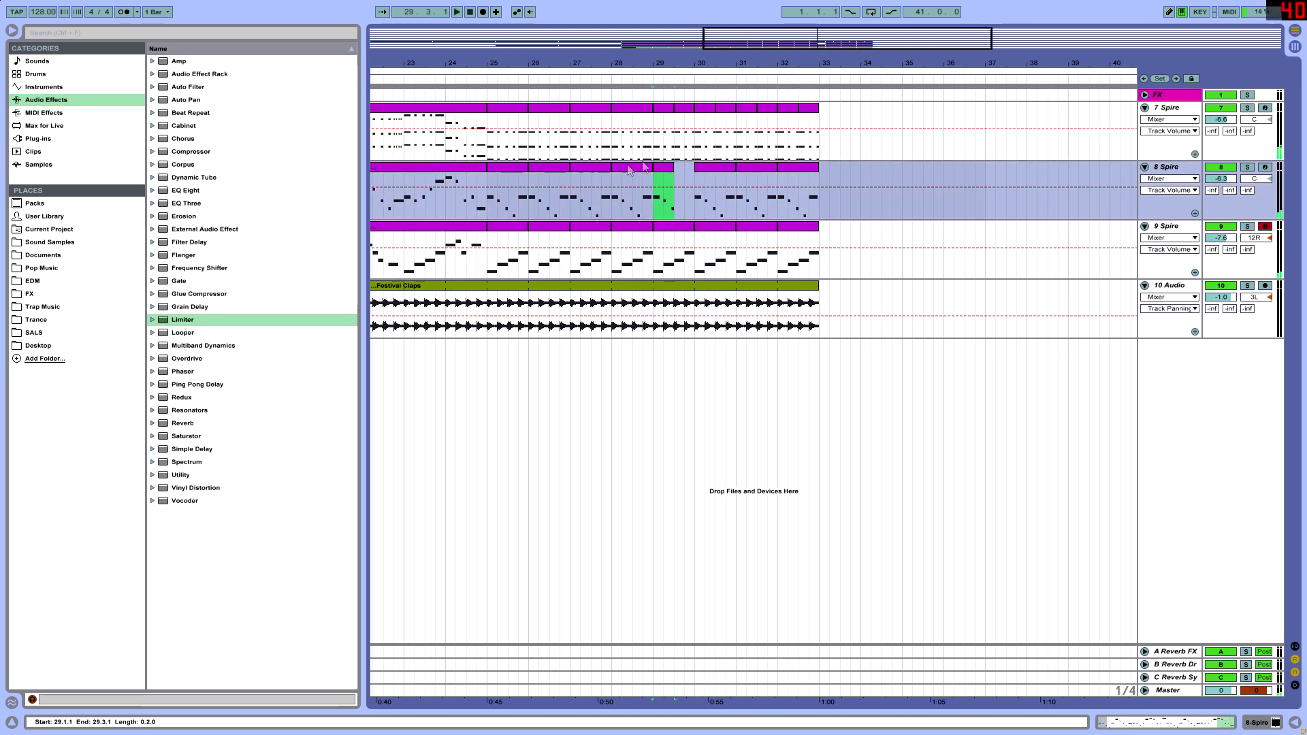
{"action": "key", "text": "ctrl+d"}
{"action": "key", "text": "ctrl+d"}
{"action": "key", "text": "ctrl+d"}
{"action": "key", "text": "ctrl+d"}
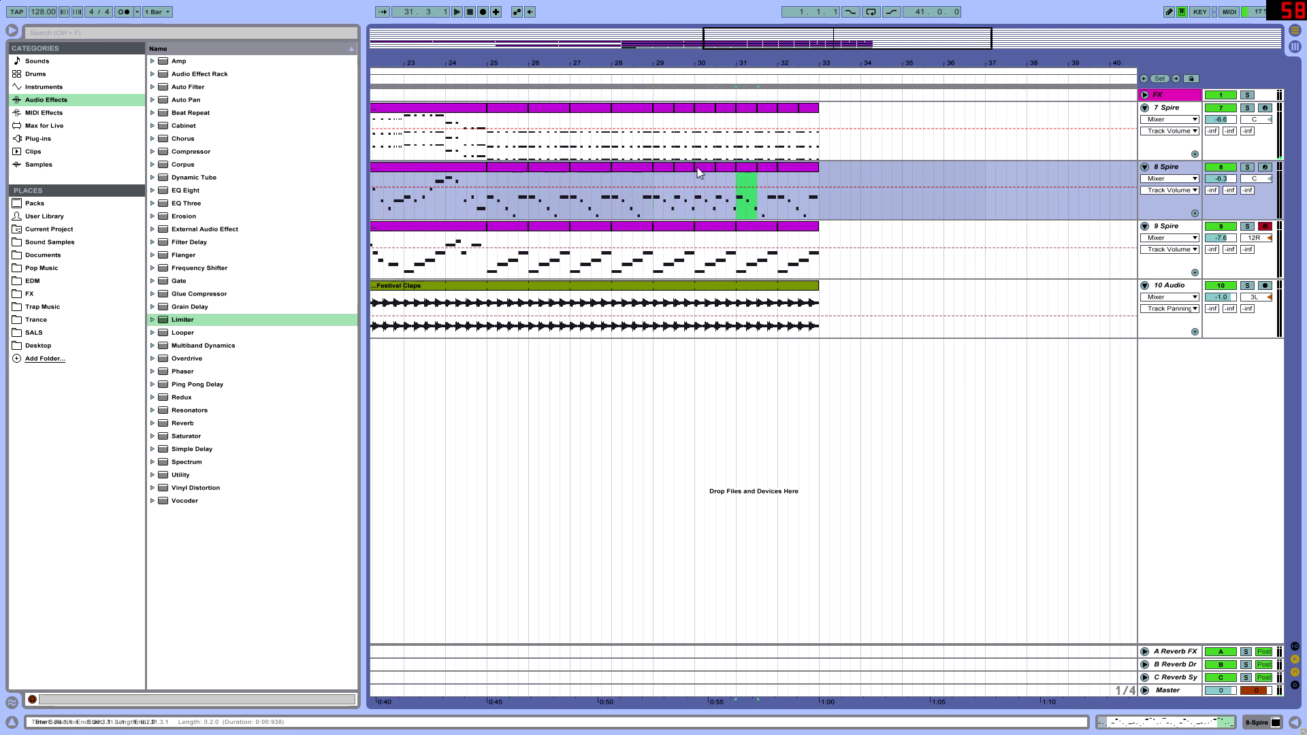
Trim the 9 Spire clip at bar 29 to half a bar, repeat it up to bar 33, and play from bar 29
{"action": "left_click_drag", "start_coordinate": [693, 228], "coordinate": [670, 227]}
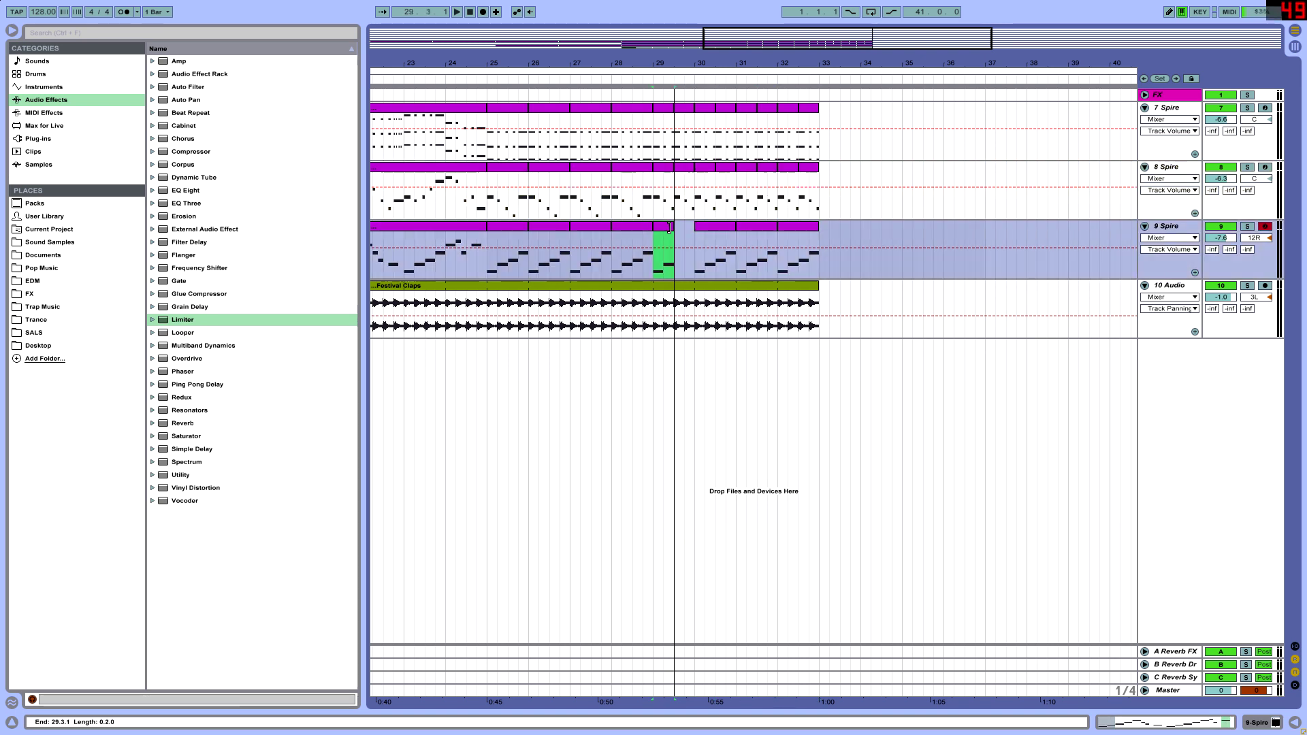
{"action": "key", "text": "ctrl+d"}
{"action": "key", "text": "ctrl+d"}
{"action": "key", "text": "ctrl+d"}
{"action": "key", "text": "ctrl+d"}
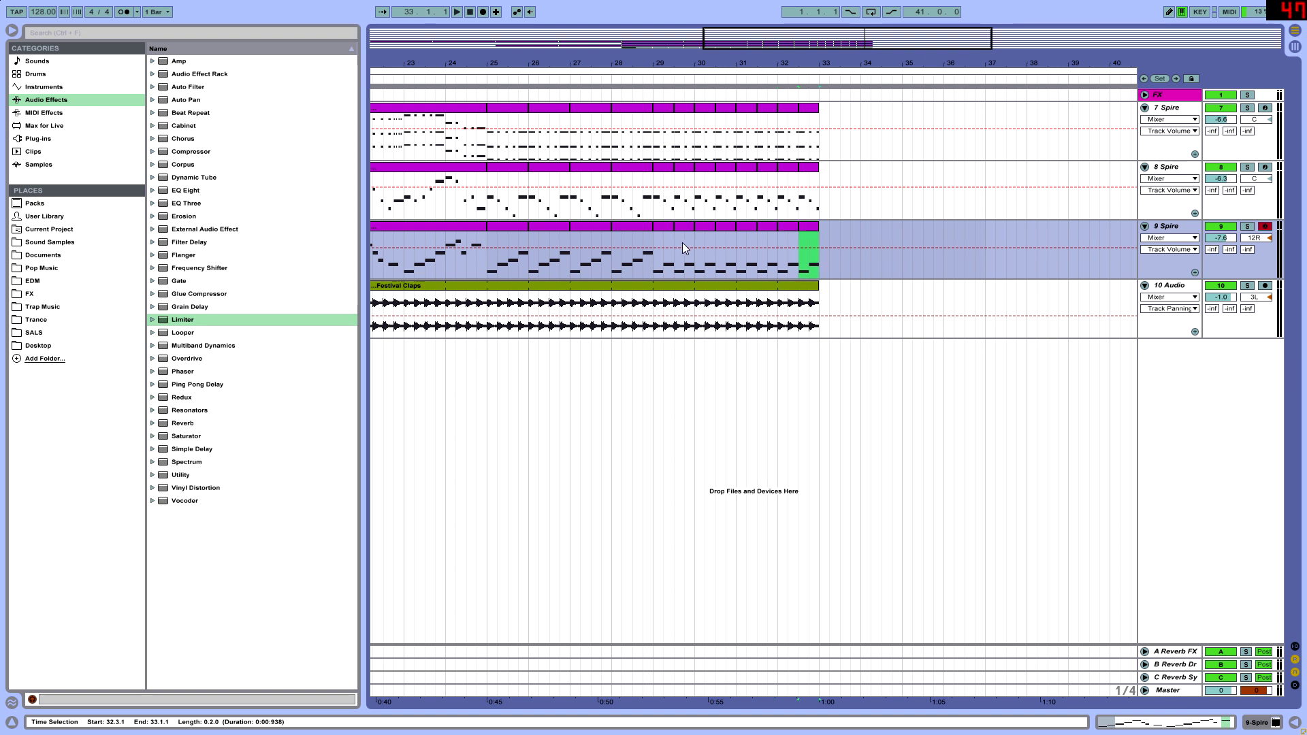
{"action": "left_click", "coordinate": [655, 241]}
{"action": "key", "text": "space"}
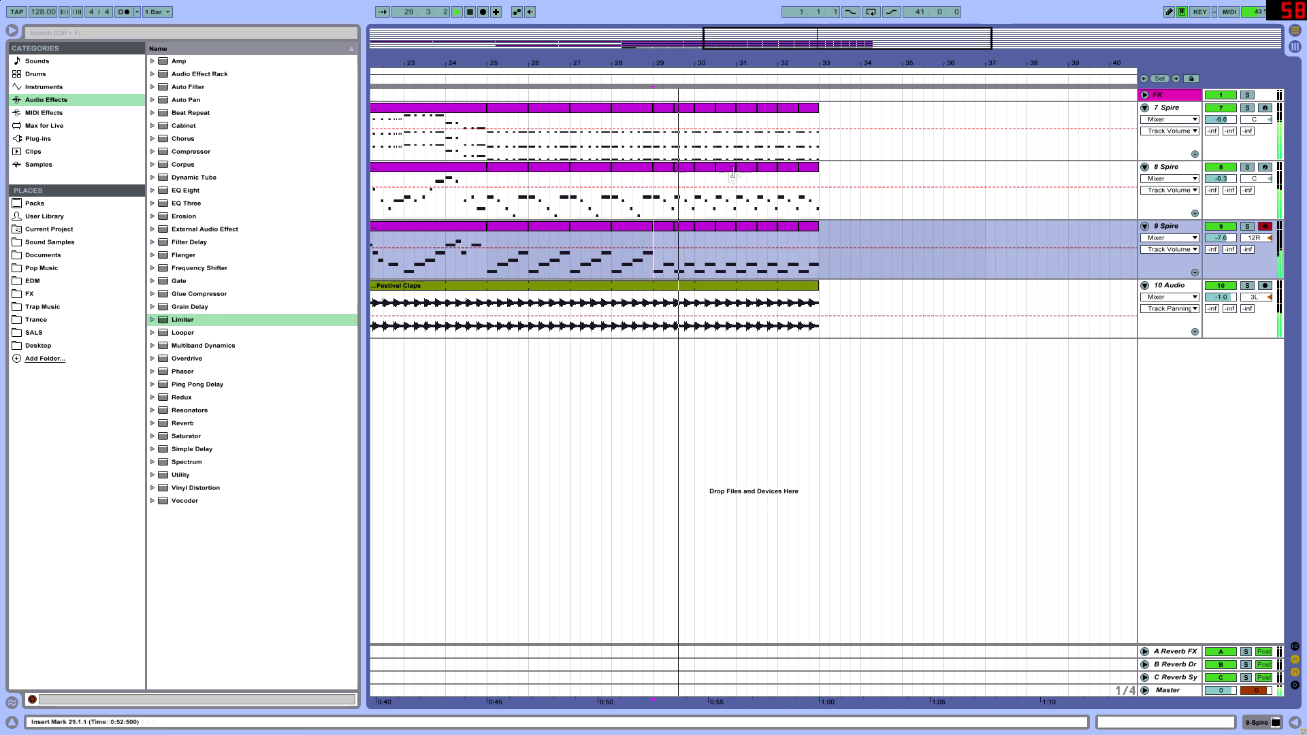
Trim the 8 Spire and 7 Spire clips at bar 31 to one beat each and repeat them up to bar 33
{"action": "left_click_drag", "start_coordinate": [757, 169], "coordinate": [746, 172]}
{"action": "key", "text": "ctrl+d"}
{"action": "key", "text": "ctrl+d"}
{"action": "key", "text": "ctrl+d"}
{"action": "key", "text": "ctrl+d"}
{"action": "key", "text": "ctrl+d"}
{"action": "key", "text": "ctrl+d"}
{"action": "key", "text": "ctrl+d"}
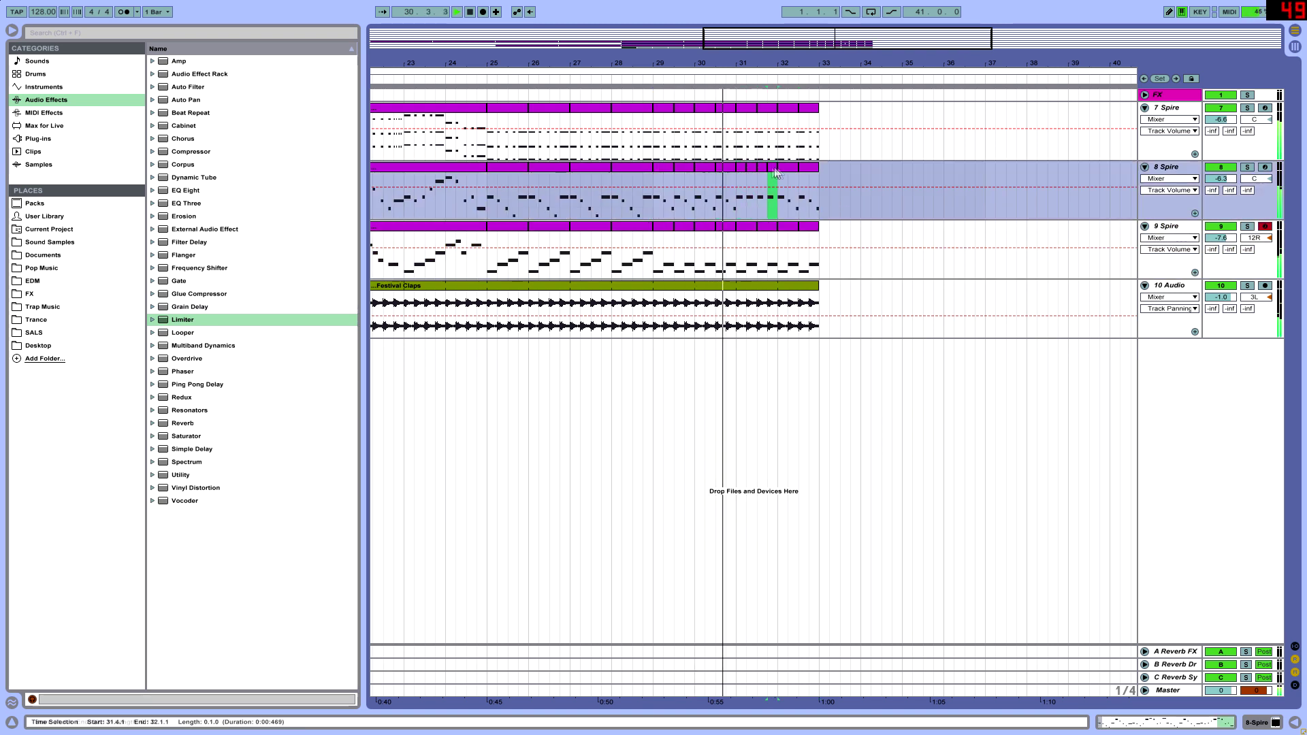
{"action": "left_click", "coordinate": [744, 128]}
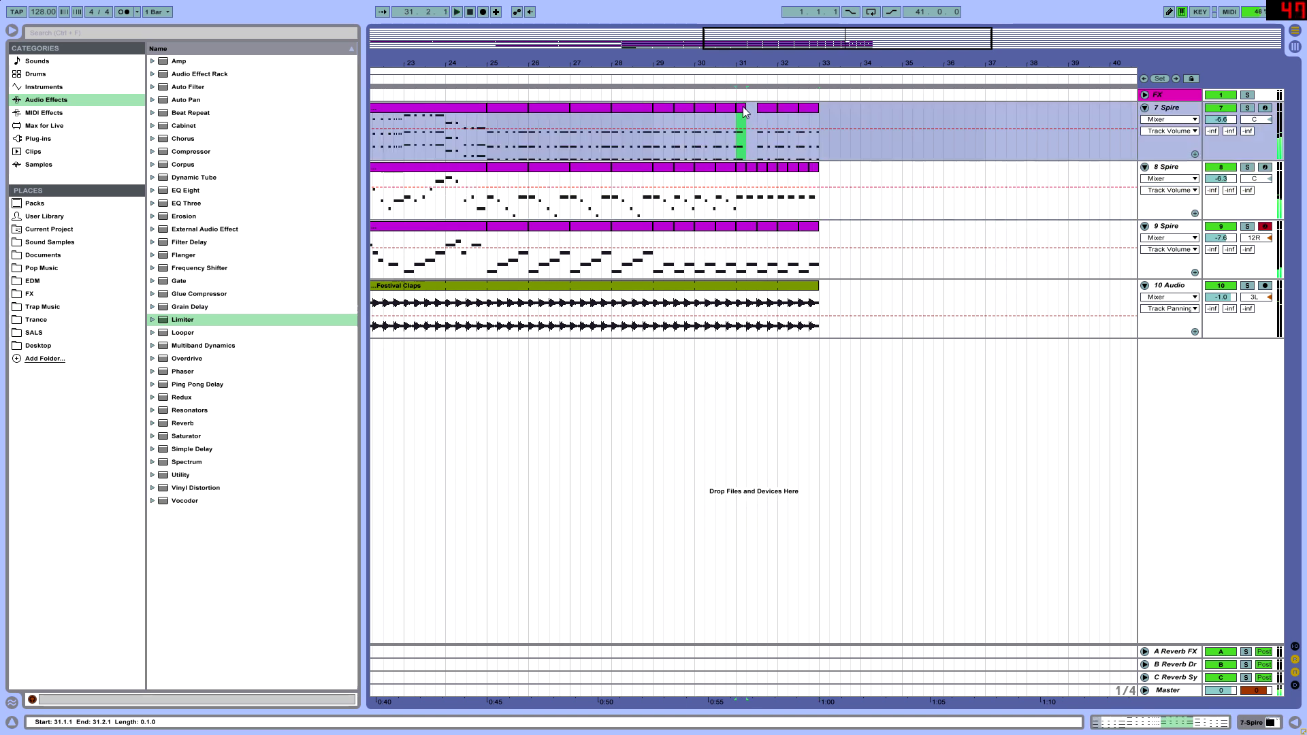
{"action": "key", "text": "space"}
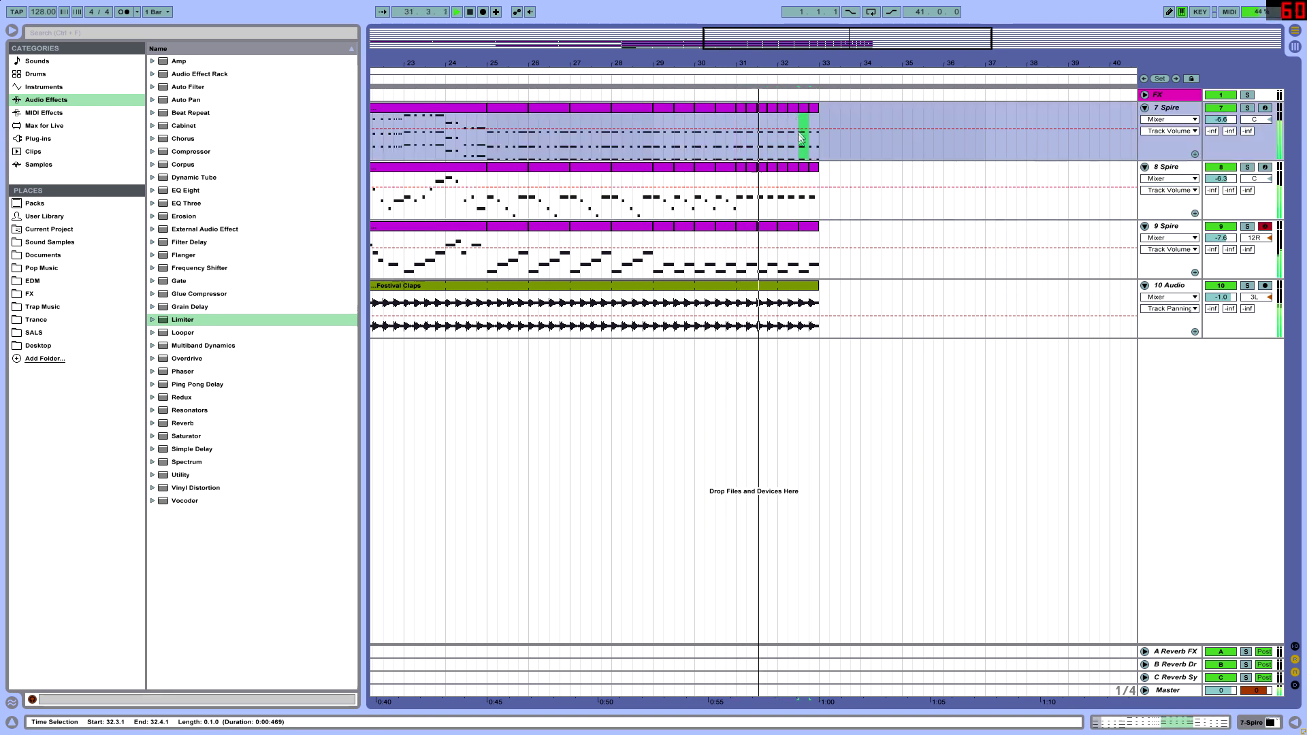
Trim the 9 Spire clip at bar 31 to one beat, repeat it up to bar 33, and play from bar 31
{"action": "left_click_drag", "start_coordinate": [757, 227], "coordinate": [747, 225]}
{"action": "key", "text": "ctrl+d"}
{"action": "key", "text": "ctrl+d"}
{"action": "key", "text": "ctrl+d"}
{"action": "key", "text": "ctrl+d"}
{"action": "key", "text": "ctrl+d"}
{"action": "key", "text": "ctrl+d"}
{"action": "key", "text": "space"}
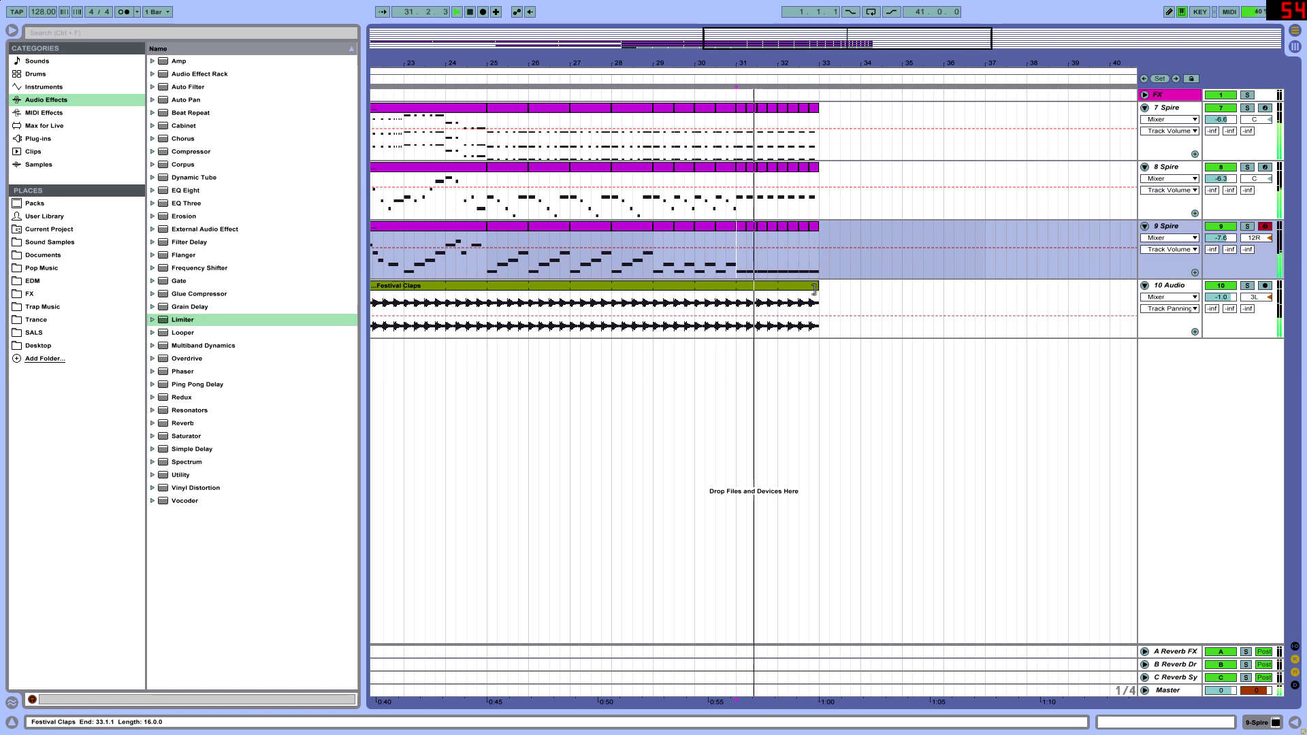
Trim Festival Claps to end at bar 31 and shorten the 7 Spire clip at bar 32 to half a beat
{"action": "left_click_drag", "start_coordinate": [814, 289], "coordinate": [736, 290]}
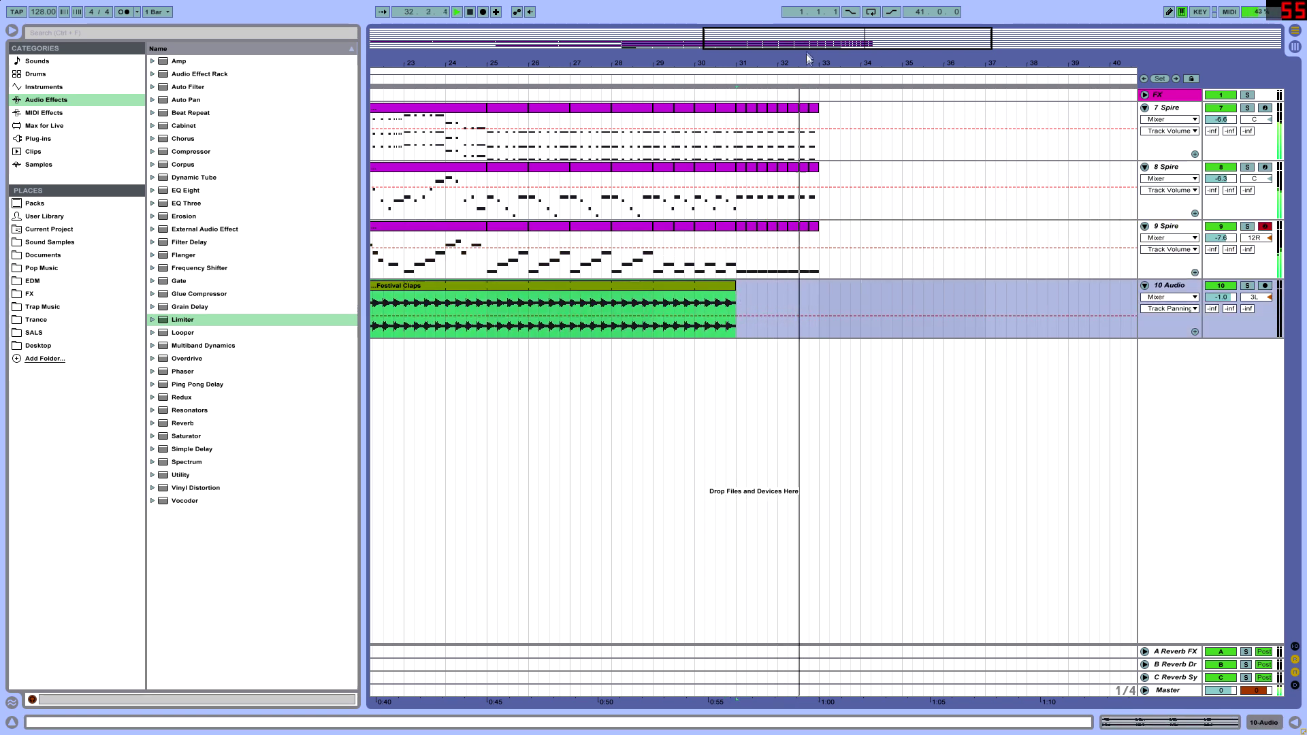
{"action": "key", "text": "space"}
{"action": "mouse_move", "coordinate": [829, 48]}
{"action": "left_mouse_down"}
{"action": "mouse_move", "coordinate": [820, 143]}
{"action": "mouse_move", "coordinate": [807, 113]}
{"action": "left_mouse_up"}
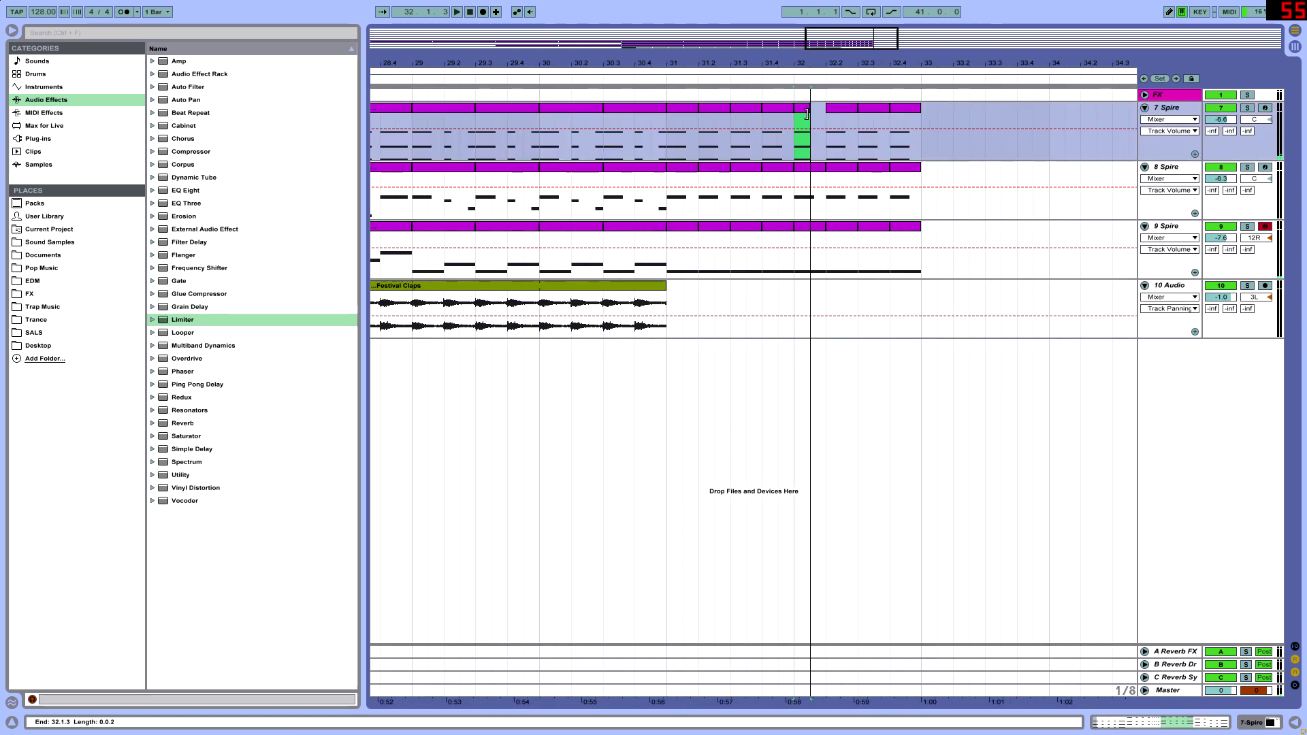
{"action": "left_click_drag", "start_coordinate": [693, 111], "coordinate": [678, 113]}
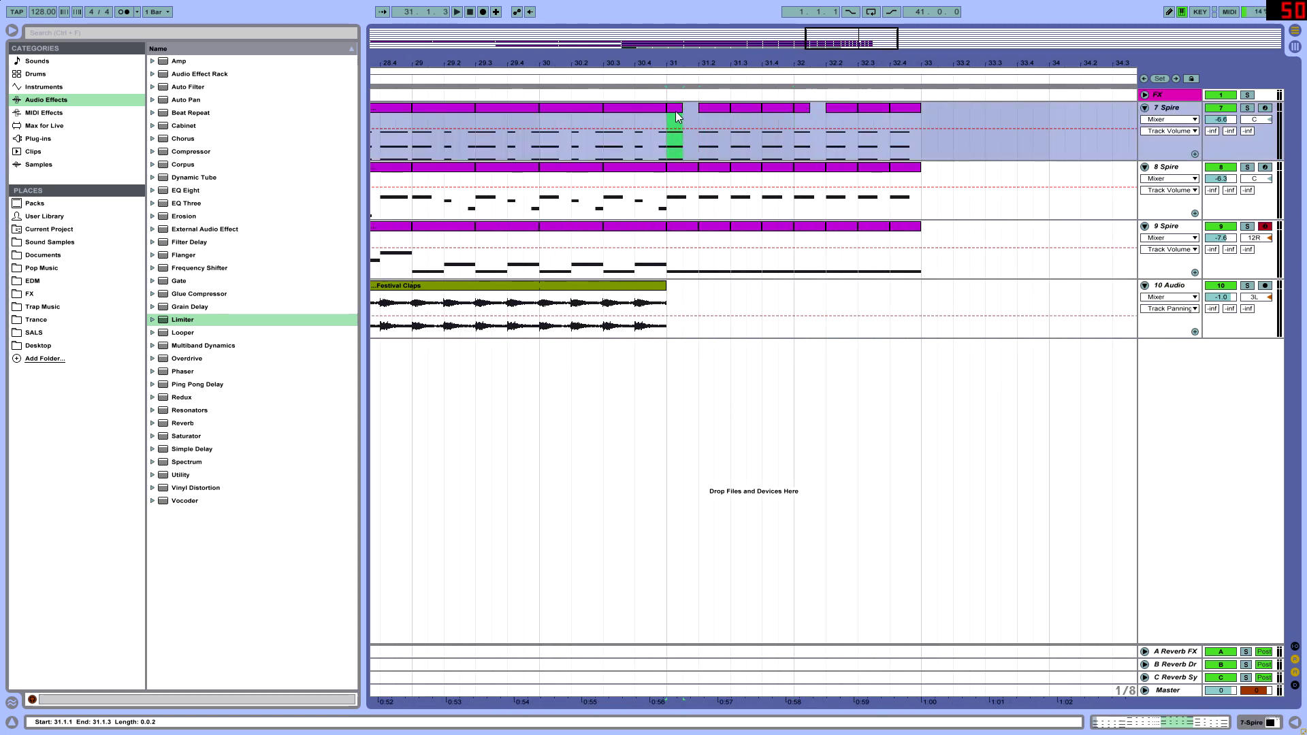
{"action": "left_click", "coordinate": [673, 147]}
{"action": "key", "text": "space"}
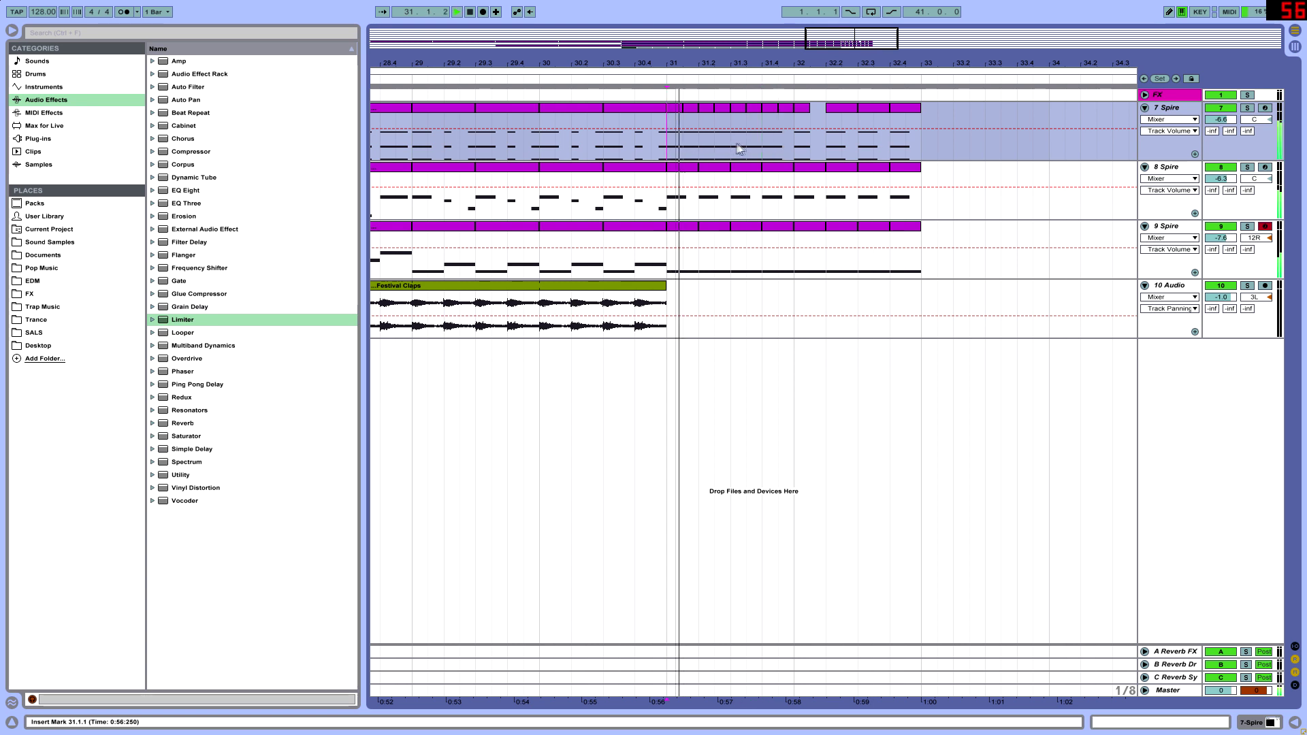
{"action": "left_click", "coordinate": [773, 110]}
{"action": "key", "text": "ctrl+d"}
{"action": "key", "text": "space"}
{"action": "left_click_drag", "start_coordinate": [684, 174], "coordinate": [679, 170]}
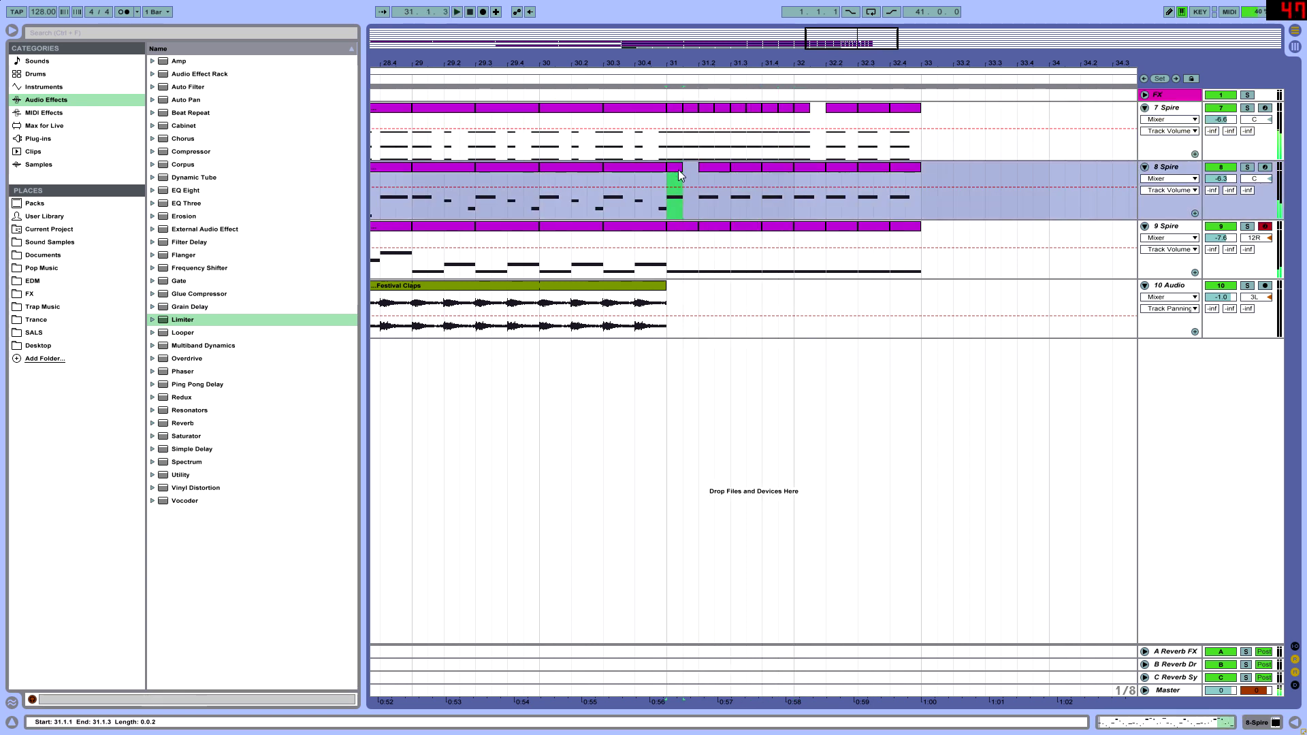
{"action": "key", "text": "ctrl+z"}
{"action": "key", "text": "ctrl+z"}
{"action": "key", "text": "ctrl+z"}
{"action": "key", "text": "ctrl+z"}
{"action": "key", "text": "ctrl+z"}
{"action": "key", "text": "ctrl+z"}
{"action": "key", "text": "ctrl+z"}
{"action": "key", "text": "ctrl+z"}
{"action": "key", "text": "ctrl+z"}
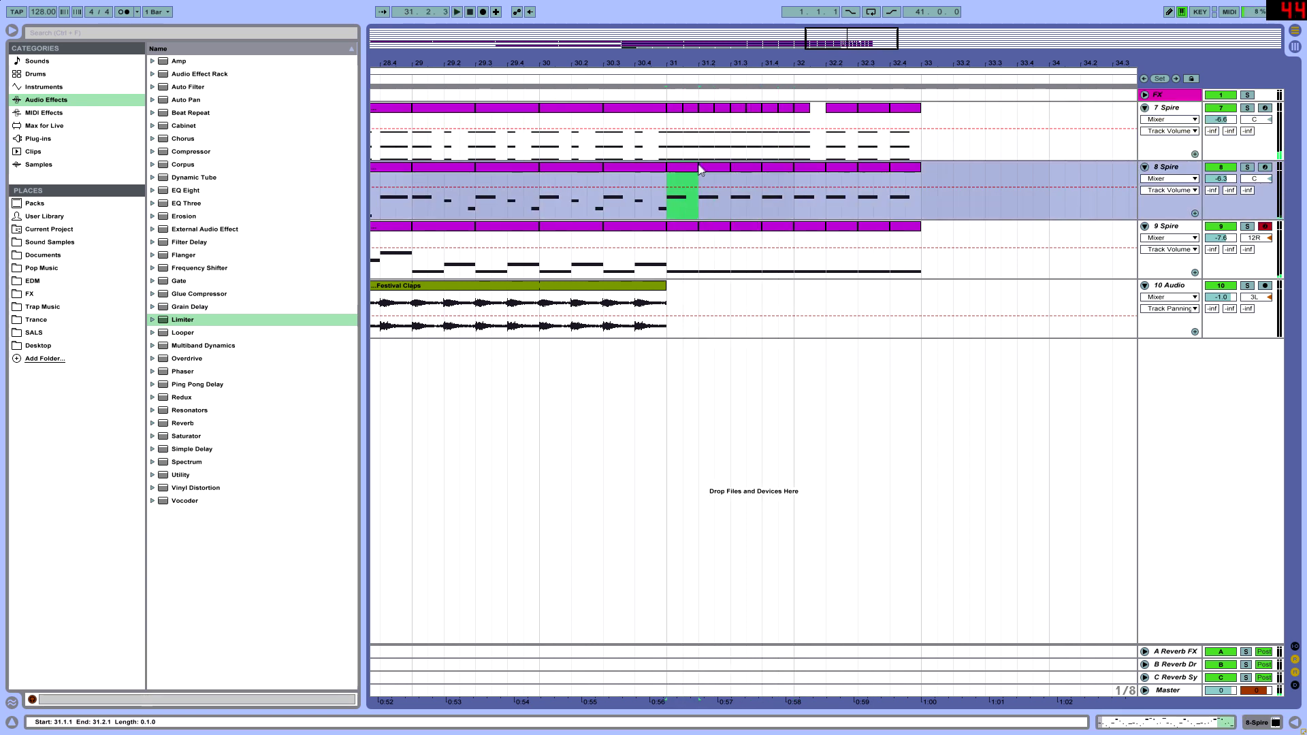
{"action": "key", "text": "Delete"}
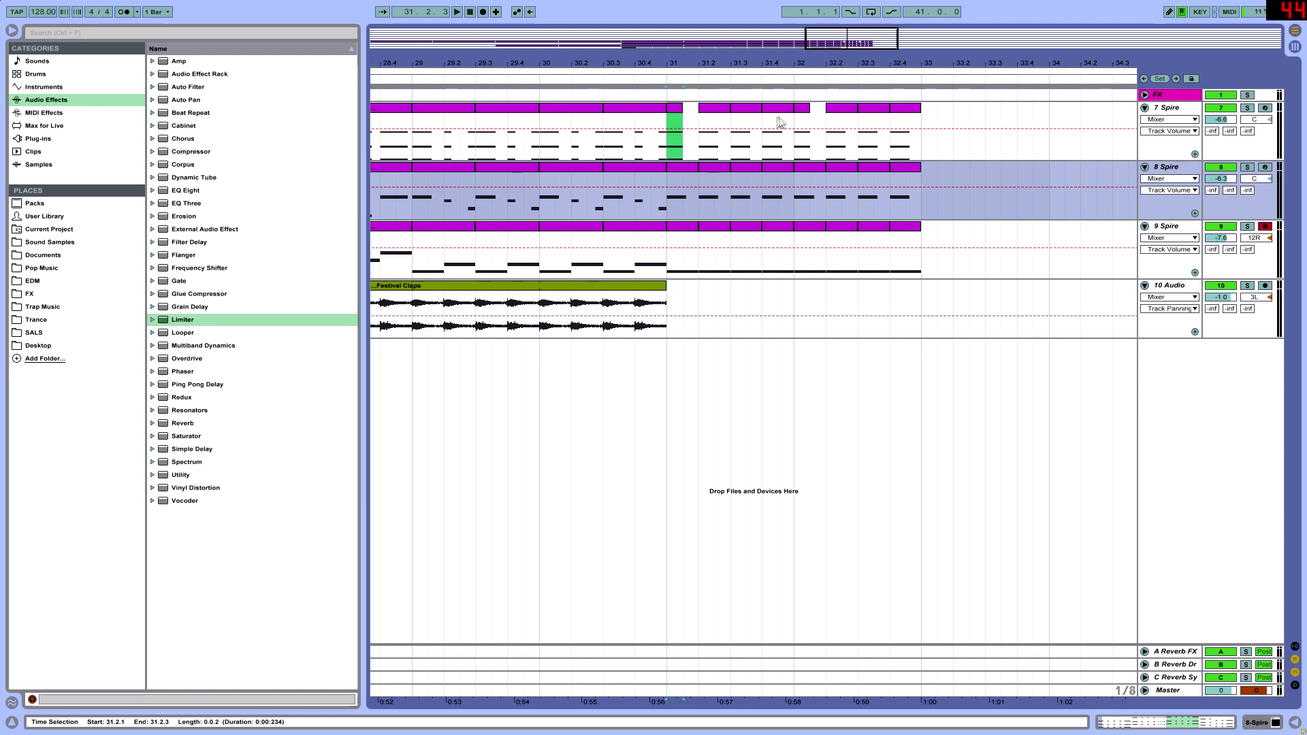
Repeat the half-beat 7 Spire clip from bar 32 up to bar 33, then trim the 8 Spire clip at bar 32 to half a beat and repeat it
{"action": "left_click_drag", "start_coordinate": [809, 110], "coordinate": [810, 111]}
{"action": "key", "text": "ctrl+d"}
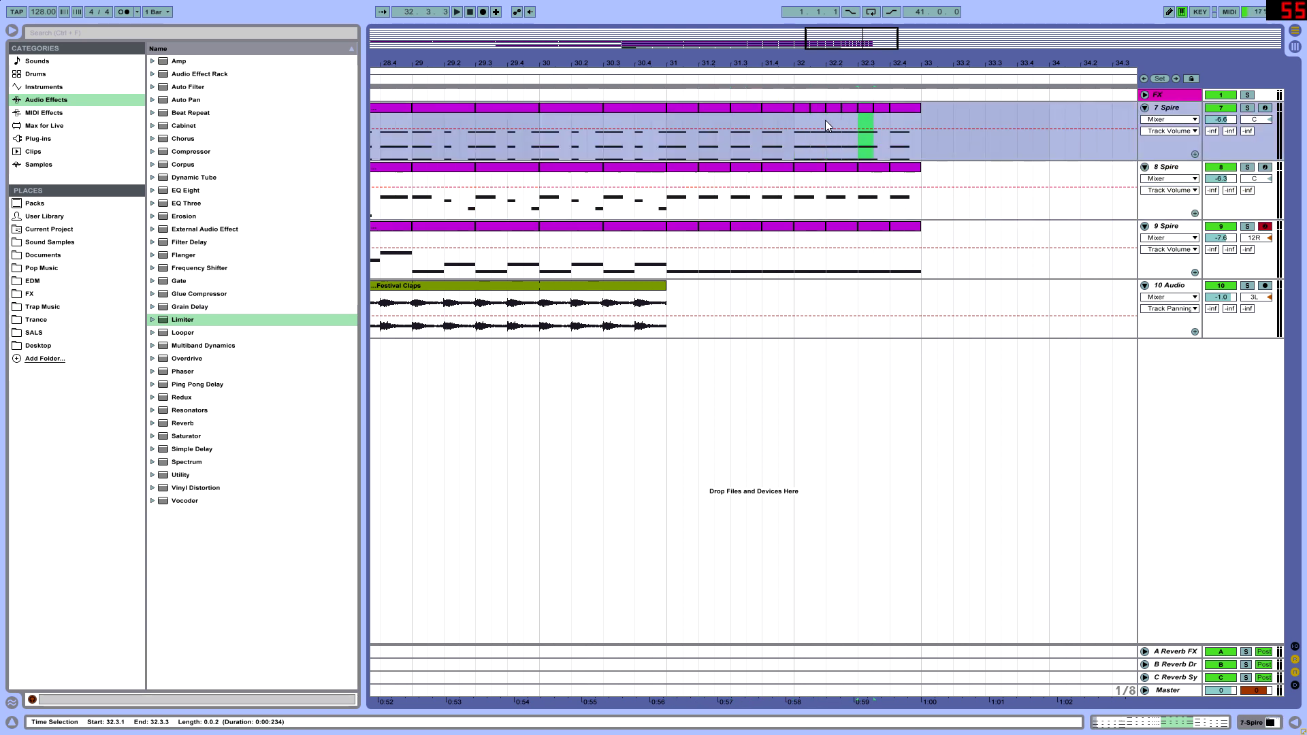
{"action": "left_click", "coordinate": [691, 177]}
{"action": "left_click_drag", "start_coordinate": [825, 167], "coordinate": [810, 168]}
{"action": "key", "text": "ctrl+d"}
{"action": "key", "text": "ctrl+d"}
{"action": "key", "text": "ctrl+d"}
{"action": "key", "text": "ctrl+d"}
{"action": "key", "text": "ctrl+d"}
{"action": "key", "text": "ctrl+d"}
{"action": "key", "text": "ctrl+d"}
{"action": "key", "text": "ctrl+d"}
Fill 9 Spire from bar 32 to 33 with half-beat repeats and consolidate that bar into one clip on each Spire track
{"action": "left_click_drag", "start_coordinate": [824, 228], "coordinate": [807, 229]}
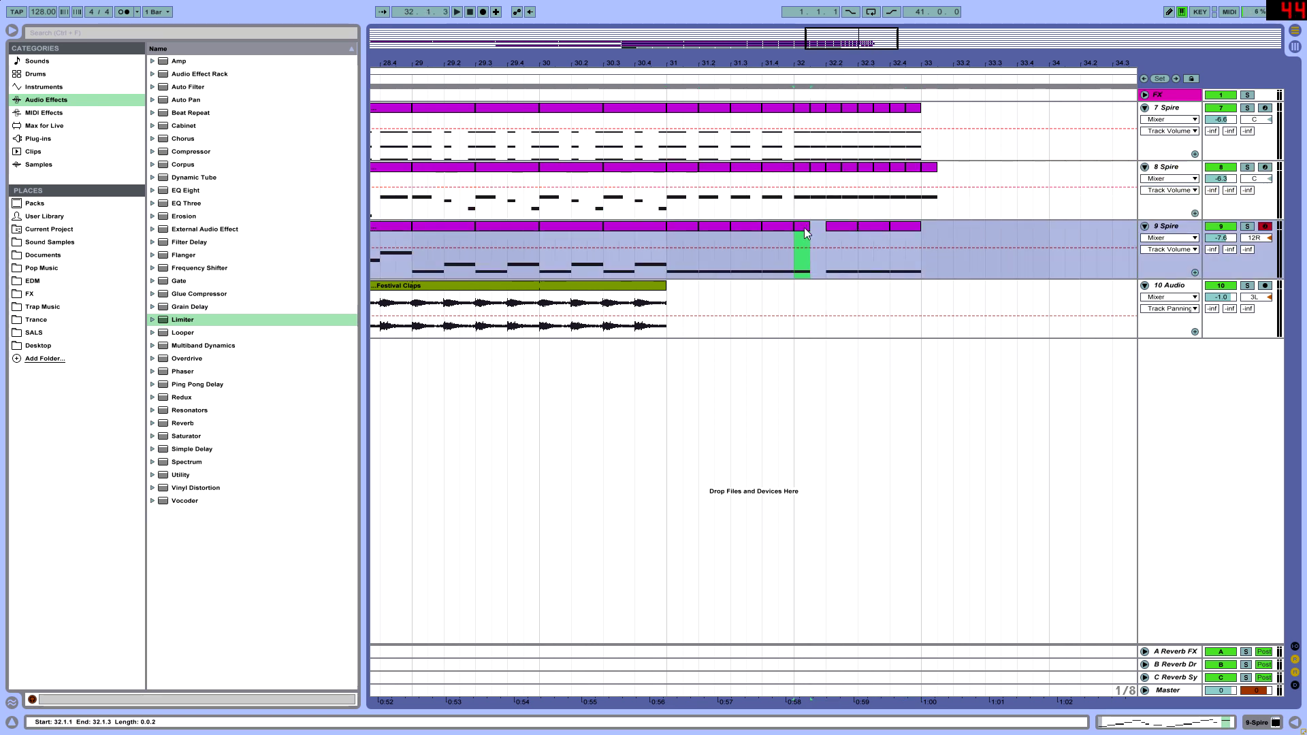
{"action": "key", "text": "ctrl+d"}
{"action": "key", "text": "ctrl+d"}
{"action": "key", "text": "ctrl+d"}
{"action": "left_click_drag", "start_coordinate": [925, 263], "coordinate": [803, 122]}
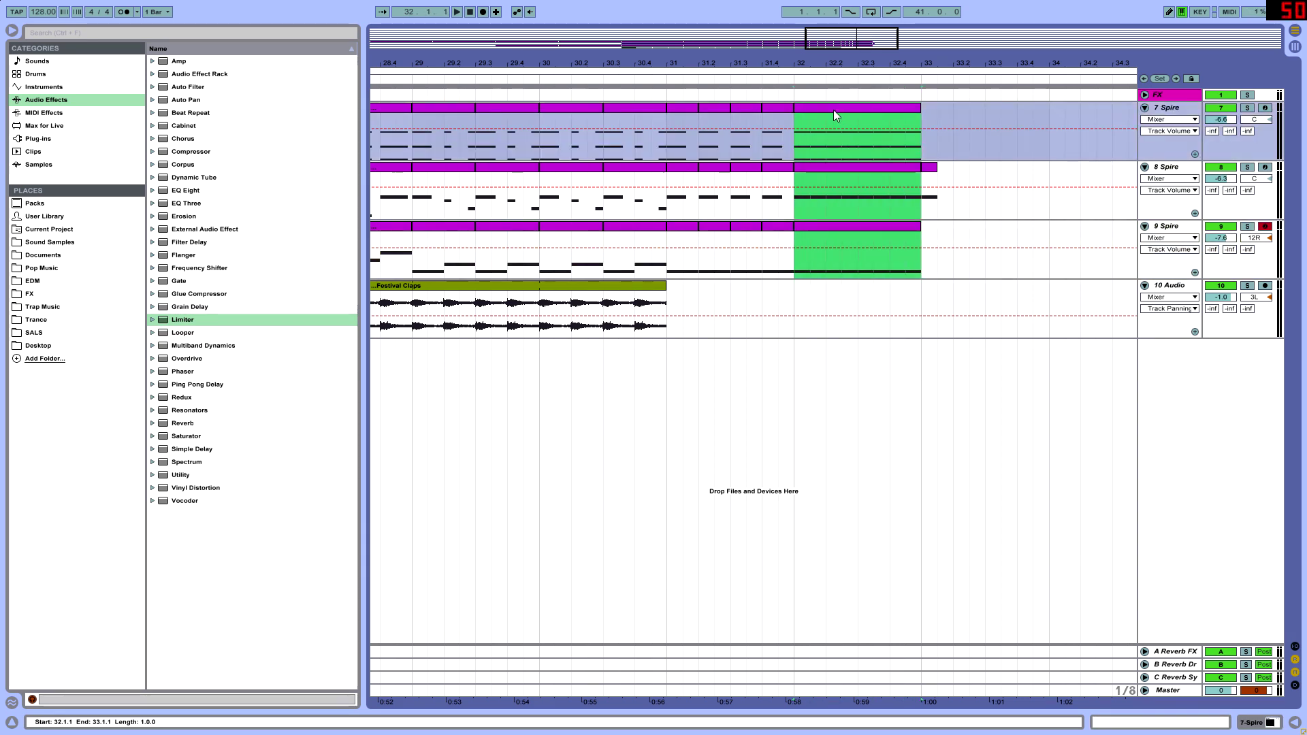
Draw a pitch bend envelope in the one-bar 7 Spire clip at bar 32, rising from beat 1.3 to 8191 at the clip end
{"action": "double_click", "coordinate": [833, 109]}
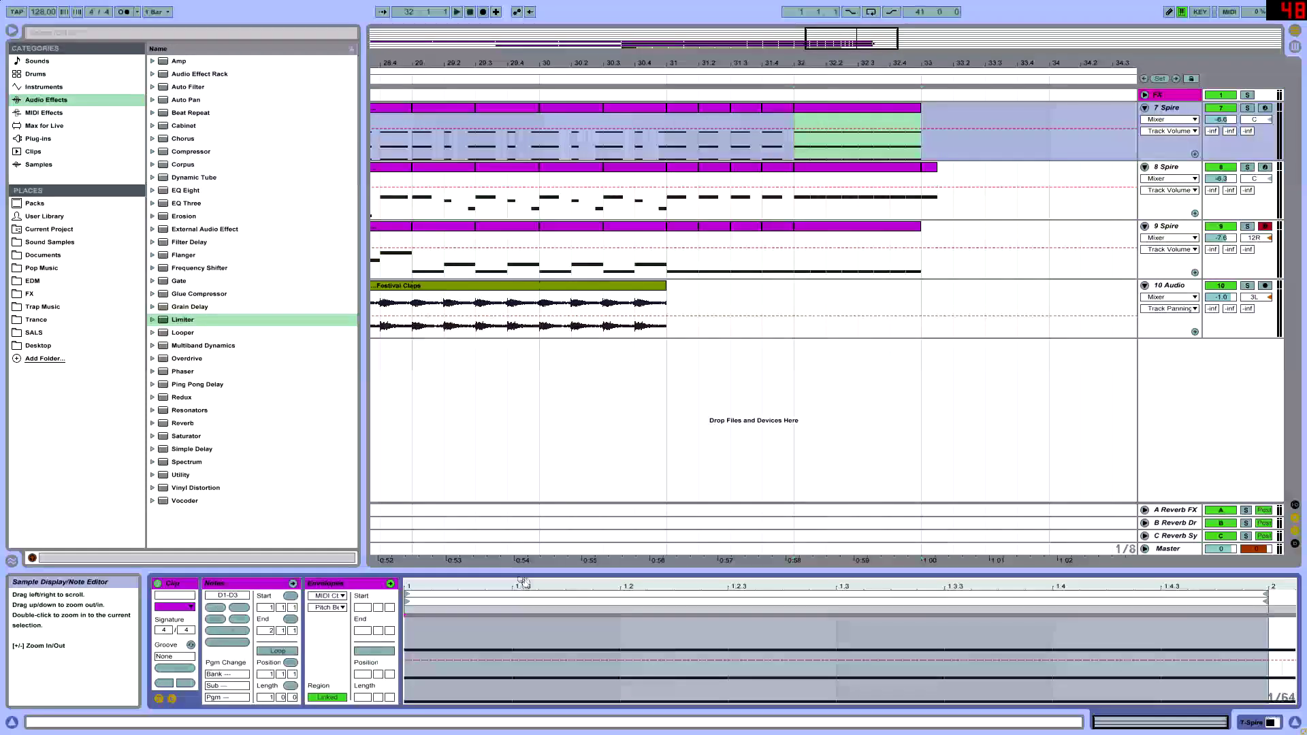
{"action": "left_click_drag", "start_coordinate": [536, 571], "coordinate": [544, 448]}
{"action": "left_click", "coordinate": [836, 599]}
{"action": "left_click", "coordinate": [1082, 605]}
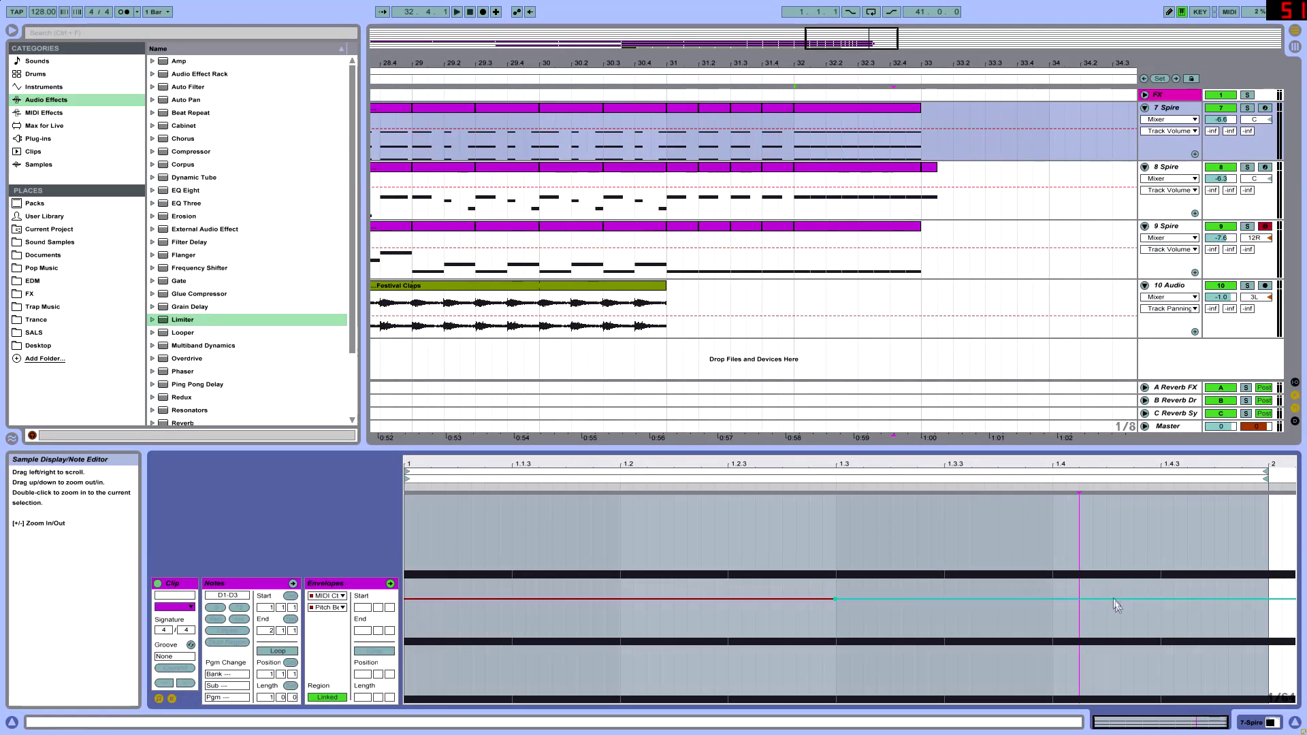
{"action": "mouse_move", "coordinate": [1122, 599]}
{"action": "left_mouse_down"}
{"action": "mouse_move", "coordinate": [1229, 497]}
{"action": "mouse_move", "coordinate": [1245, 496]}
{"action": "mouse_move", "coordinate": [1267, 568]}
{"action": "left_mouse_up"}
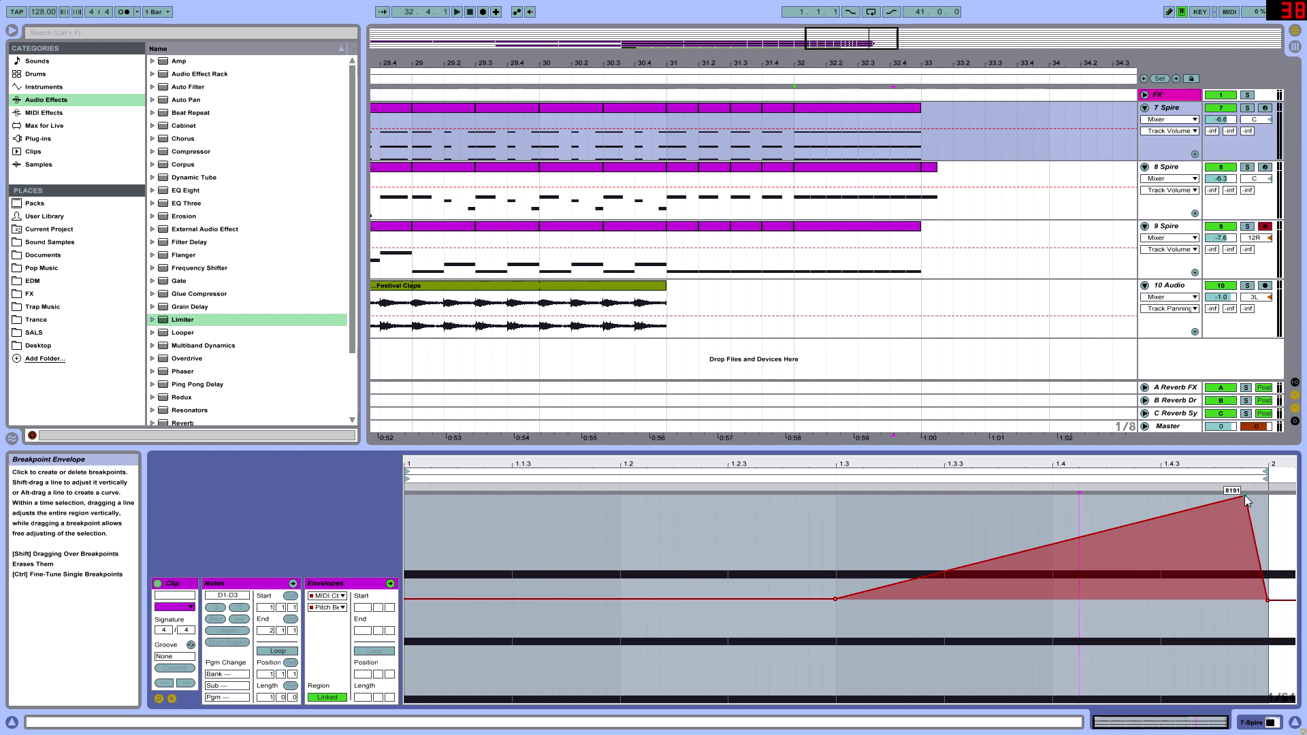
{"action": "left_click_drag", "start_coordinate": [1245, 496], "coordinate": [1268, 496]}
Draw a matching pitch bend ramp in the 8 Spire clip at bar 32, rising from beat 1.3 to maximum near the clip end
{"action": "left_click", "coordinate": [899, 168]}
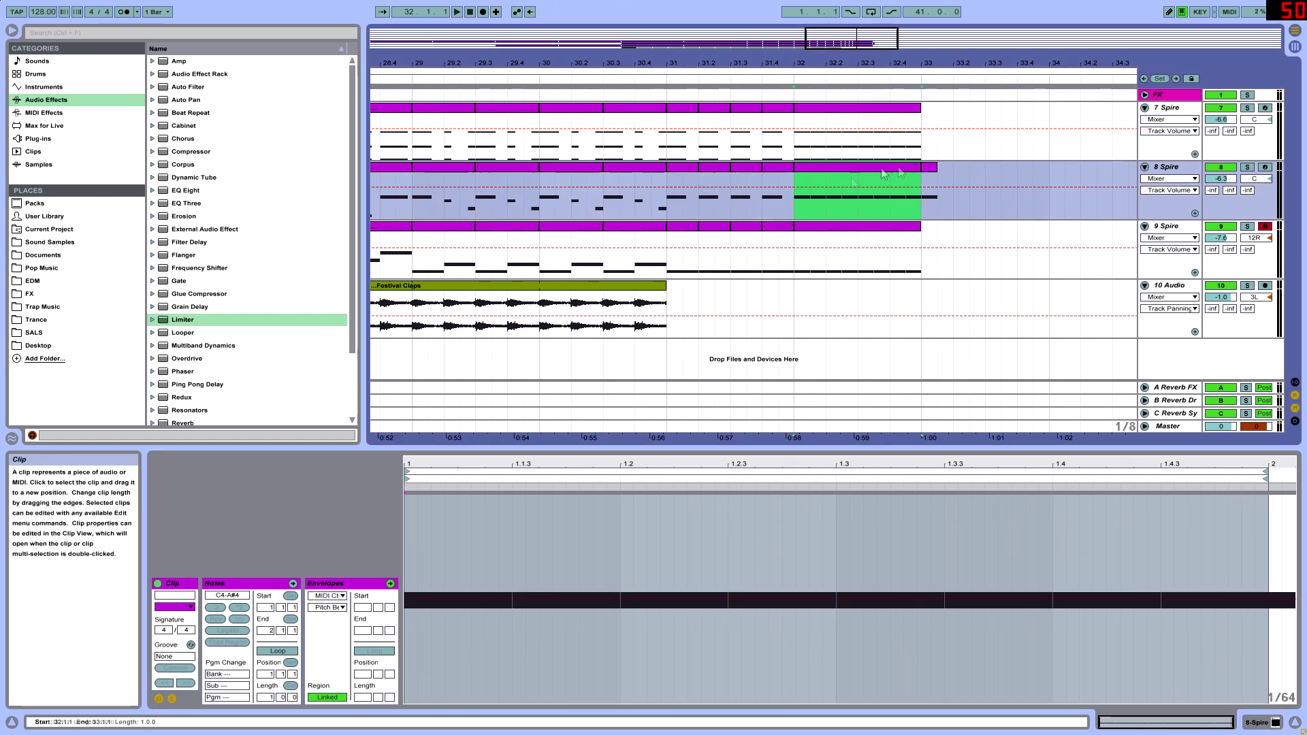
{"action": "left_click", "coordinate": [171, 698]}
{"action": "left_click", "coordinate": [172, 698]}
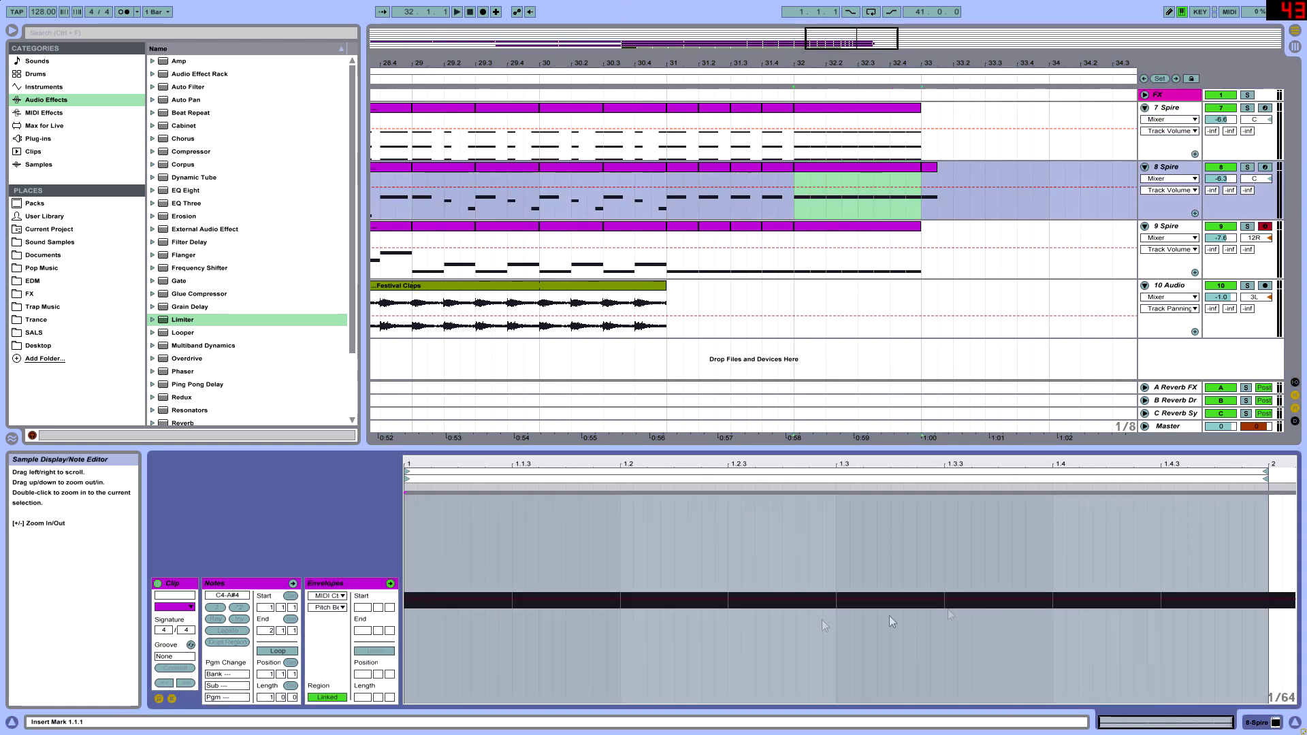
{"action": "left_click", "coordinate": [836, 599]}
{"action": "mouse_move", "coordinate": [1266, 601]}
{"action": "left_mouse_down"}
{"action": "mouse_move", "coordinate": [1245, 495]}
{"action": "mouse_move", "coordinate": [1264, 600]}
{"action": "left_mouse_up"}
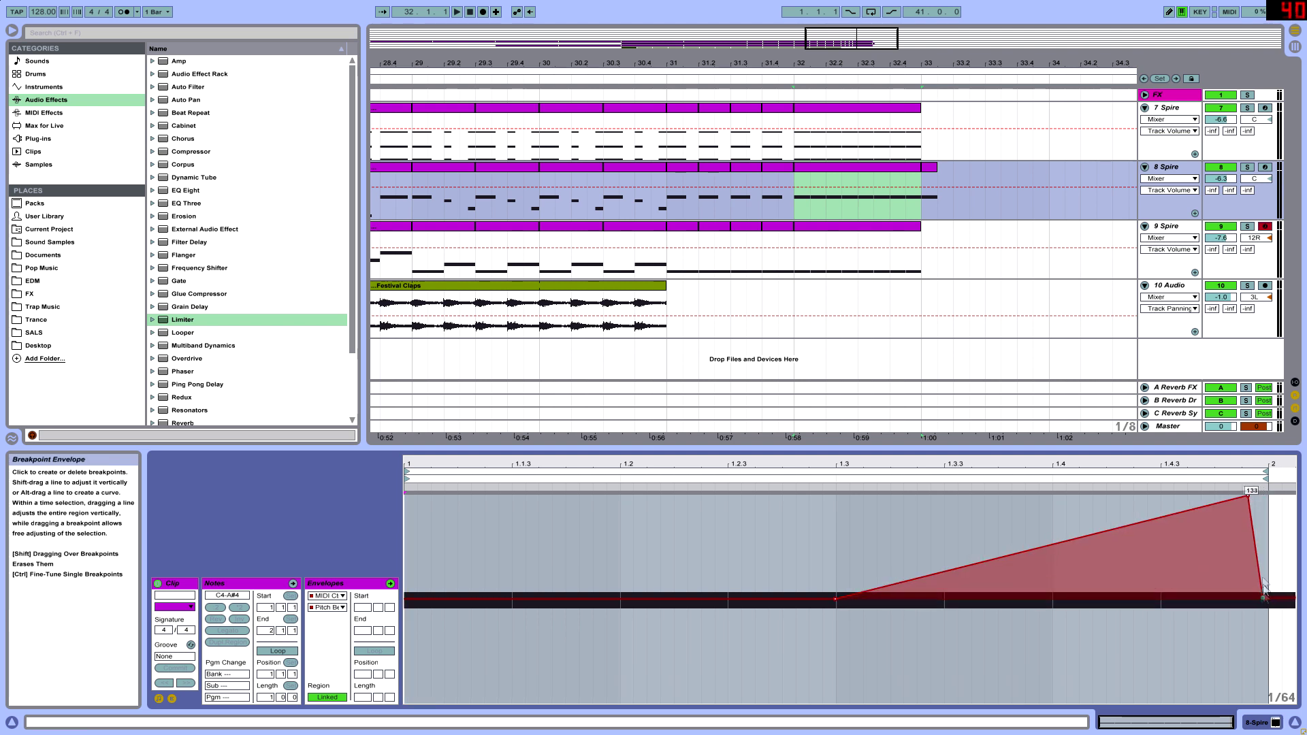
{"action": "left_click_drag", "start_coordinate": [1248, 498], "coordinate": [1265, 498]}
Add pitch bend breakpoints to the 9 Spire clip at bar 32, at beat 1.3 and near the clip end
{"action": "left_click", "coordinate": [848, 227]}
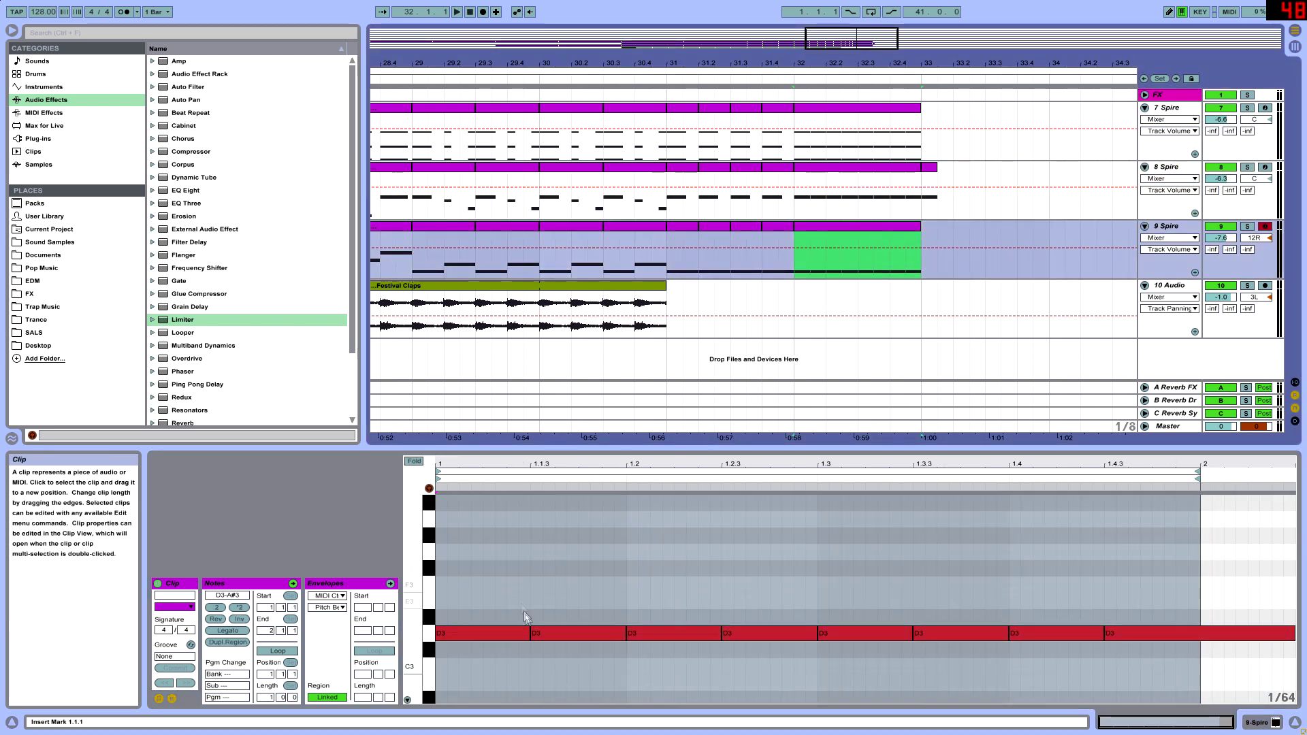
{"action": "left_click", "coordinate": [158, 698]}
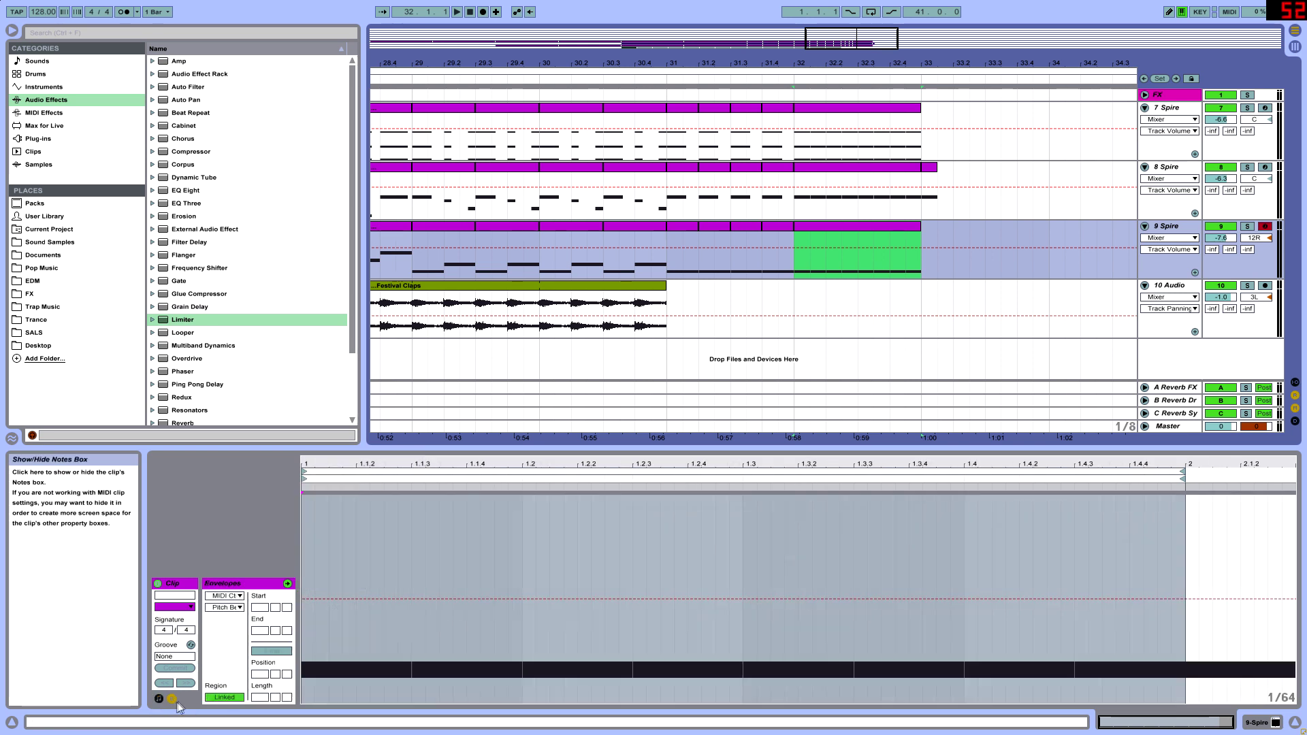
{"action": "left_click", "coordinate": [744, 600]}
{"action": "mouse_move", "coordinate": [1167, 599]}
{"action": "left_mouse_down"}
{"action": "mouse_move", "coordinate": [1172, 501]}
{"action": "mouse_move", "coordinate": [1182, 600]}
{"action": "left_mouse_up"}
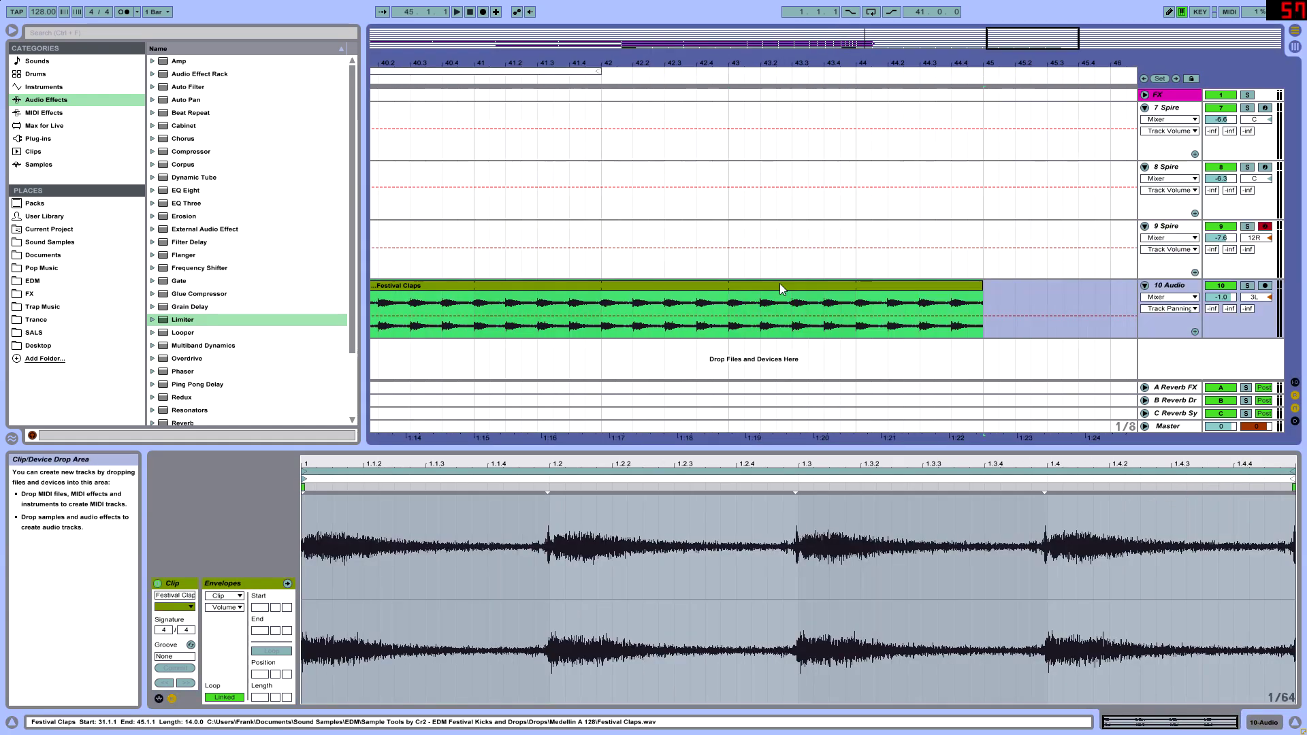
Trim the second Festival Claps clip, starting at bar 31, to one beat and repeat it up to 32.2
{"action": "left_click_drag", "start_coordinate": [1002, 46], "coordinate": [818, 54]}
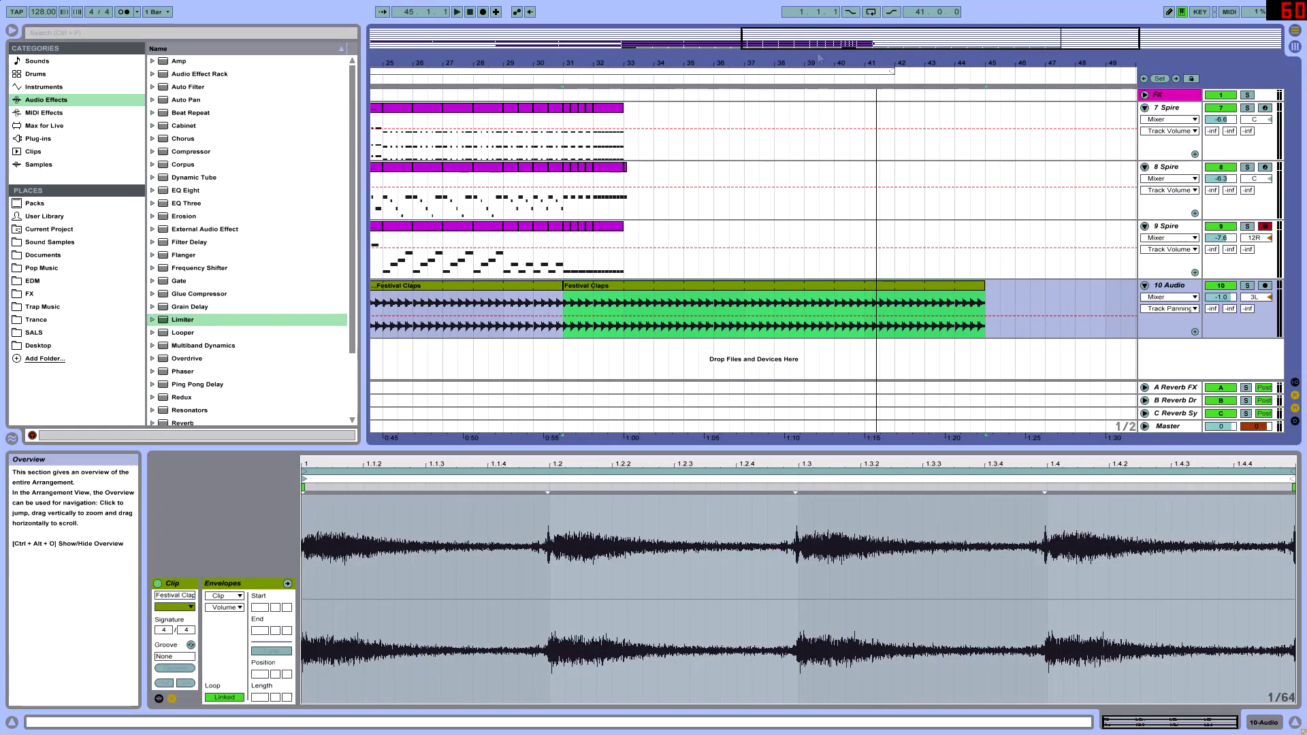
{"action": "left_click_drag", "start_coordinate": [984, 286], "coordinate": [570, 299]}
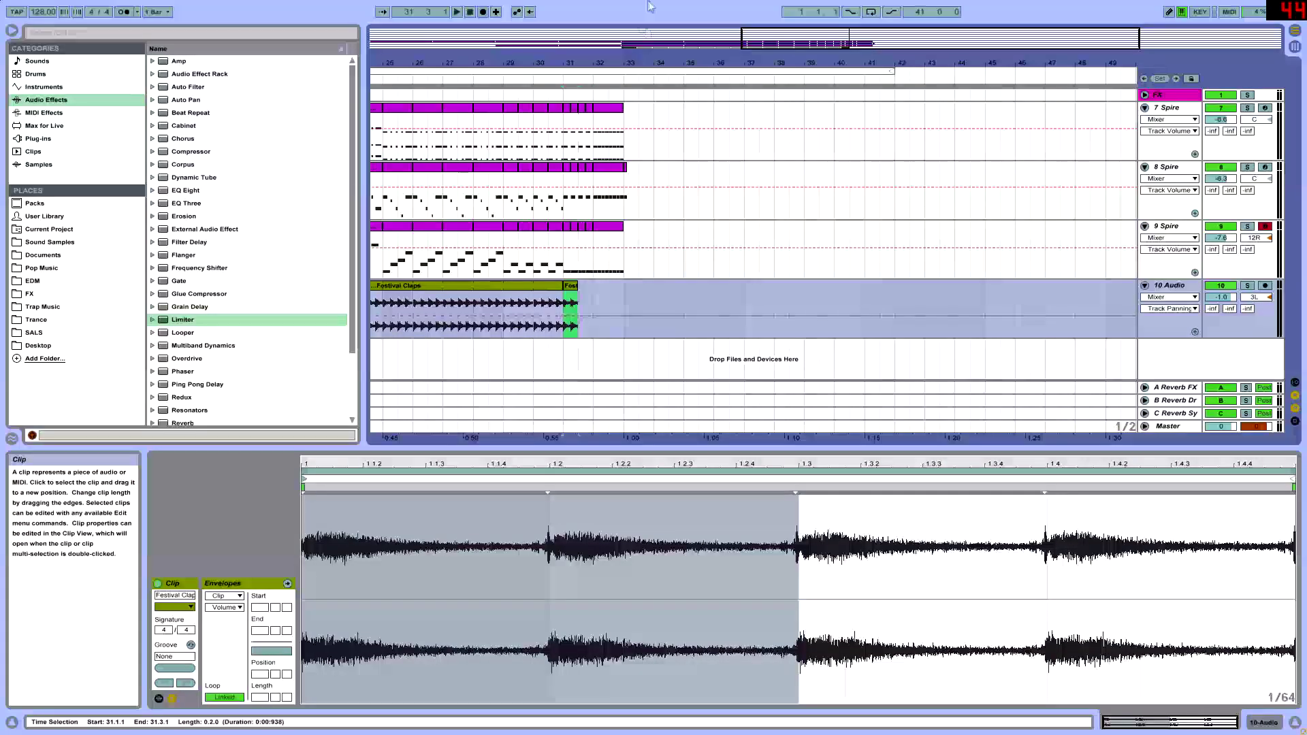
{"action": "left_click_drag", "start_coordinate": [580, 64], "coordinate": [616, 181]}
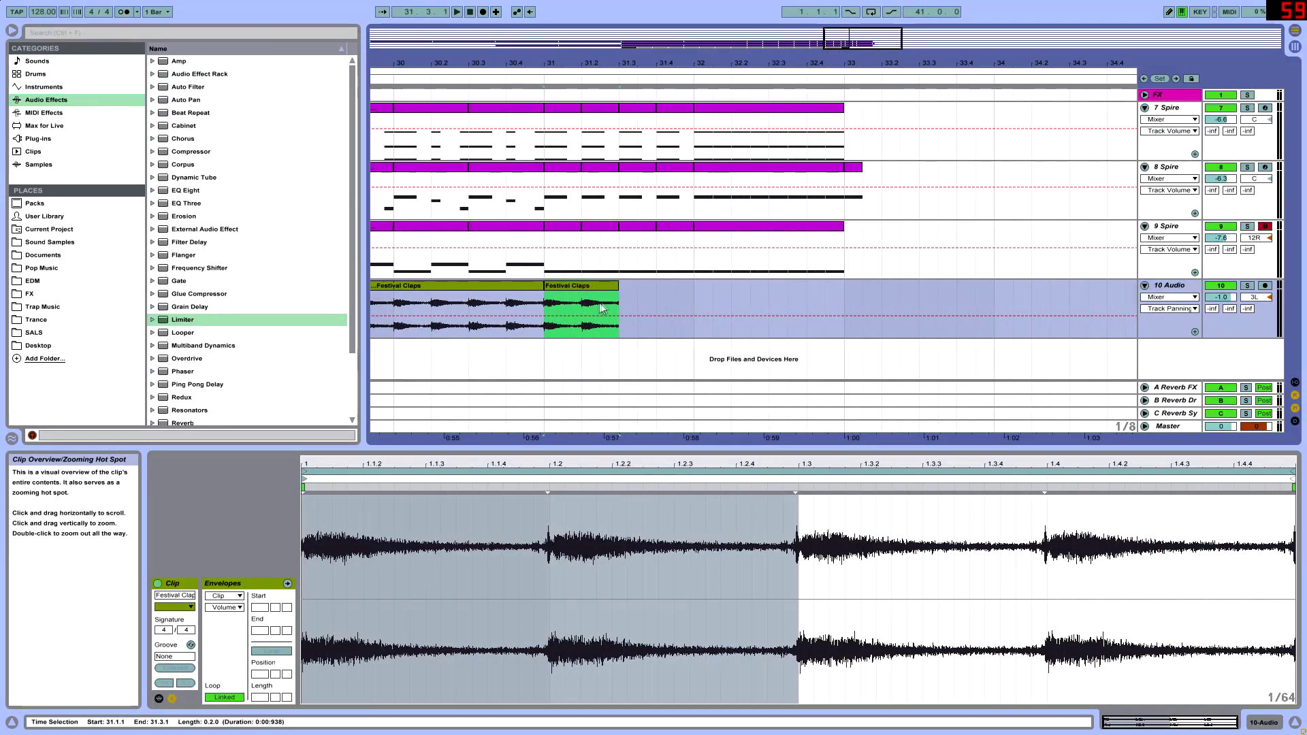
{"action": "left_click_drag", "start_coordinate": [611, 286], "coordinate": [576, 287]}
{"action": "key", "text": "ctrl+d"}
{"action": "key", "text": "ctrl+d"}
{"action": "key", "text": "ctrl+d"}
{"action": "key", "text": "ctrl+d"}
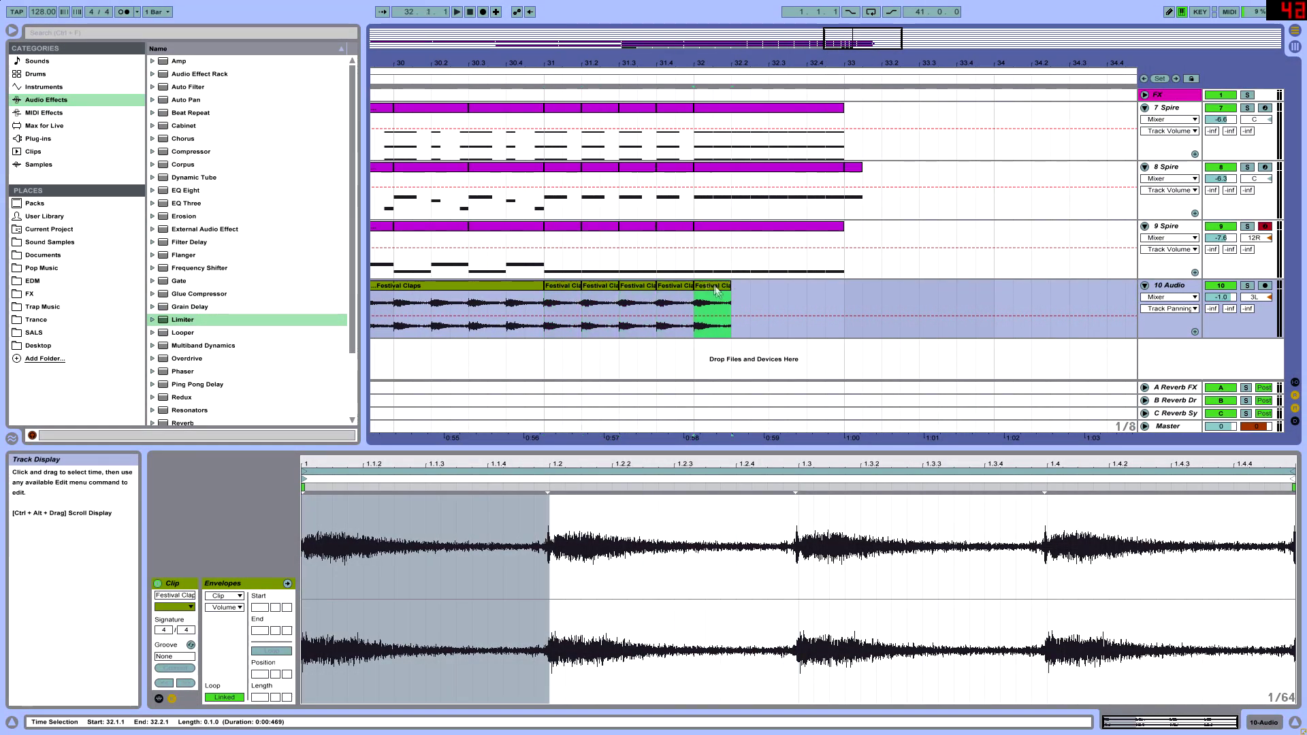
Trim the Festival Claps clip at bar 32 to half a beat and repeat it through beat 32.3
{"action": "left_click_drag", "start_coordinate": [827, 39], "coordinate": [829, 85]}
{"action": "left_click_drag", "start_coordinate": [753, 286], "coordinate": [716, 286]}
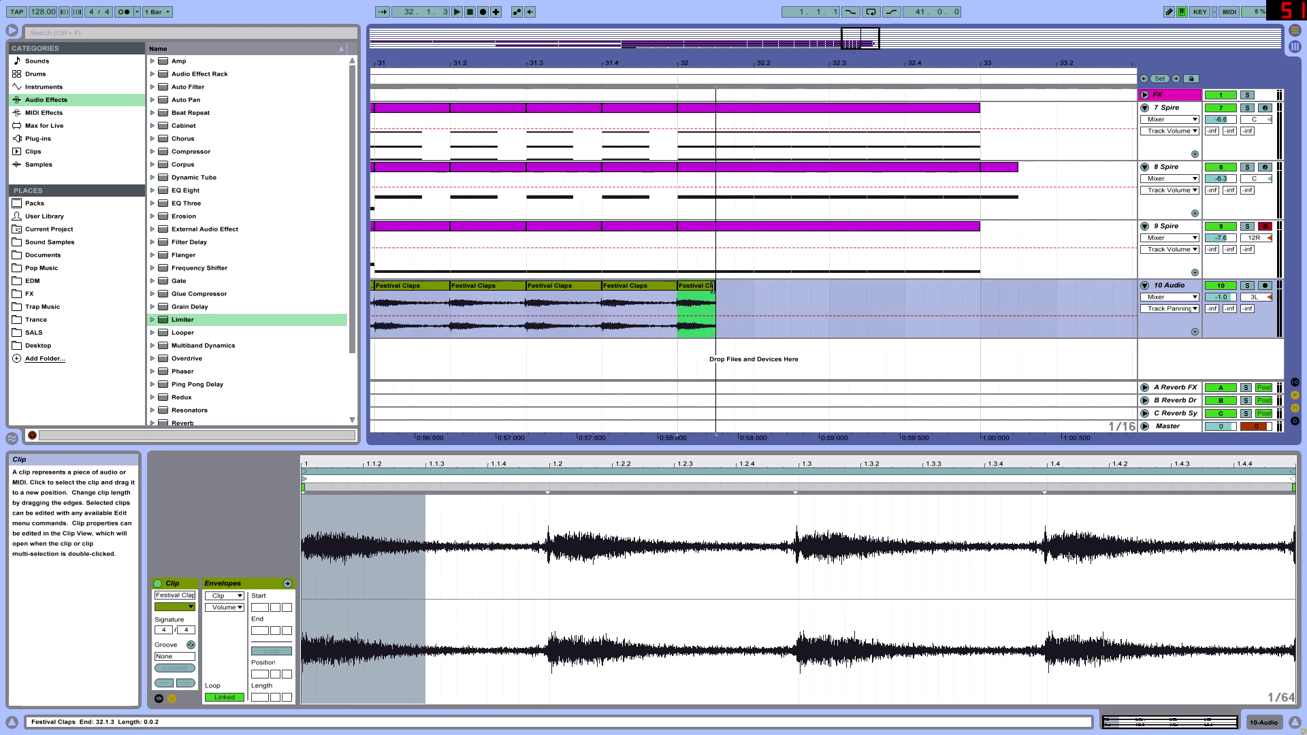
{"action": "key", "text": "ctrl+d"}
Trim the Festival Claps clip at 32.3 to a quarter beat and repeat it up to bar 33
{"action": "key", "text": "ctrl+d"}
{"action": "key", "text": "ctrl+d"}
{"action": "key", "text": "ctrl+d"}
{"action": "left_click_drag", "start_coordinate": [867, 289], "coordinate": [850, 290]}
{"action": "key", "text": "ctrl+d"}
{"action": "key", "text": "ctrl+d"}
{"action": "key", "text": "ctrl+d"}
{"action": "key", "text": "ctrl+d"}
{"action": "key", "text": "ctrl+d"}
{"action": "key", "text": "ctrl+d"}
{"action": "key", "text": "ctrl+d"}
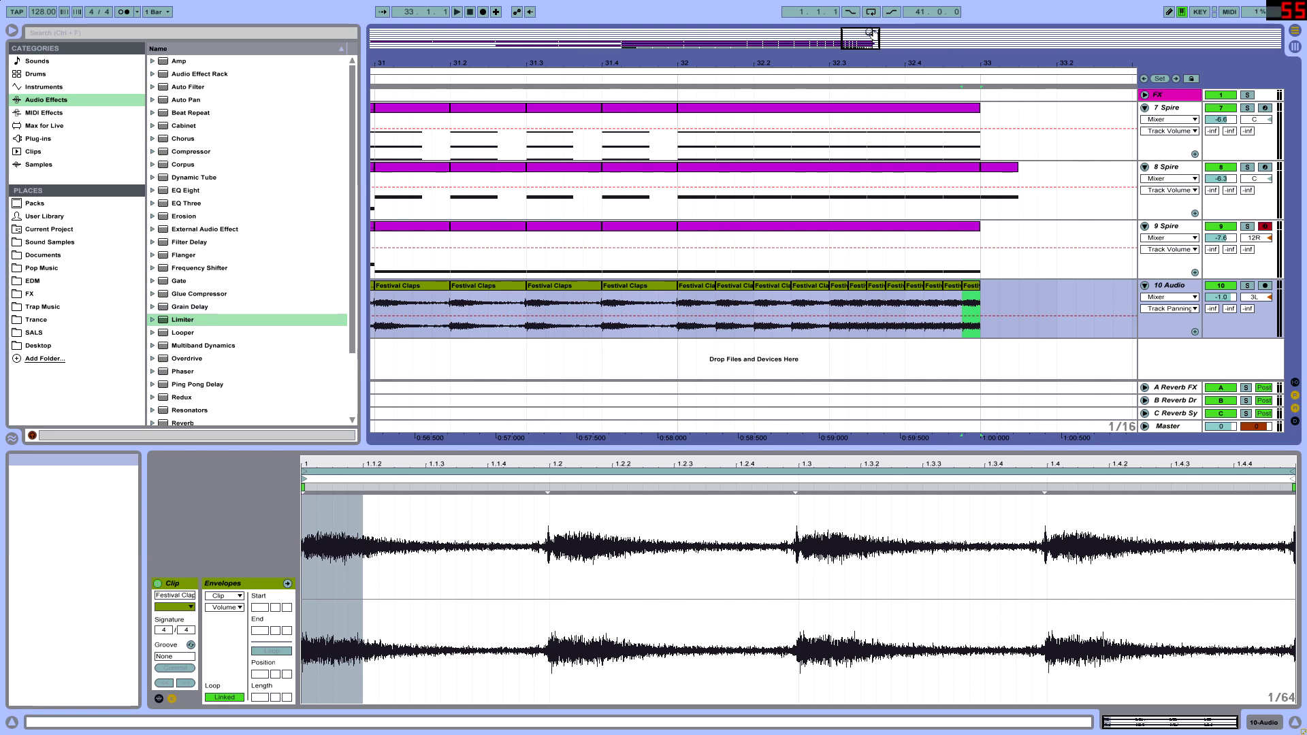
Play the arrangement from the 9 Spire clip at bar 21 to review the build-up
{"action": "left_click_drag", "start_coordinate": [866, 38], "coordinate": [865, 1]}
{"action": "left_click", "coordinate": [545, 226]}
{"action": "key", "text": "space"}
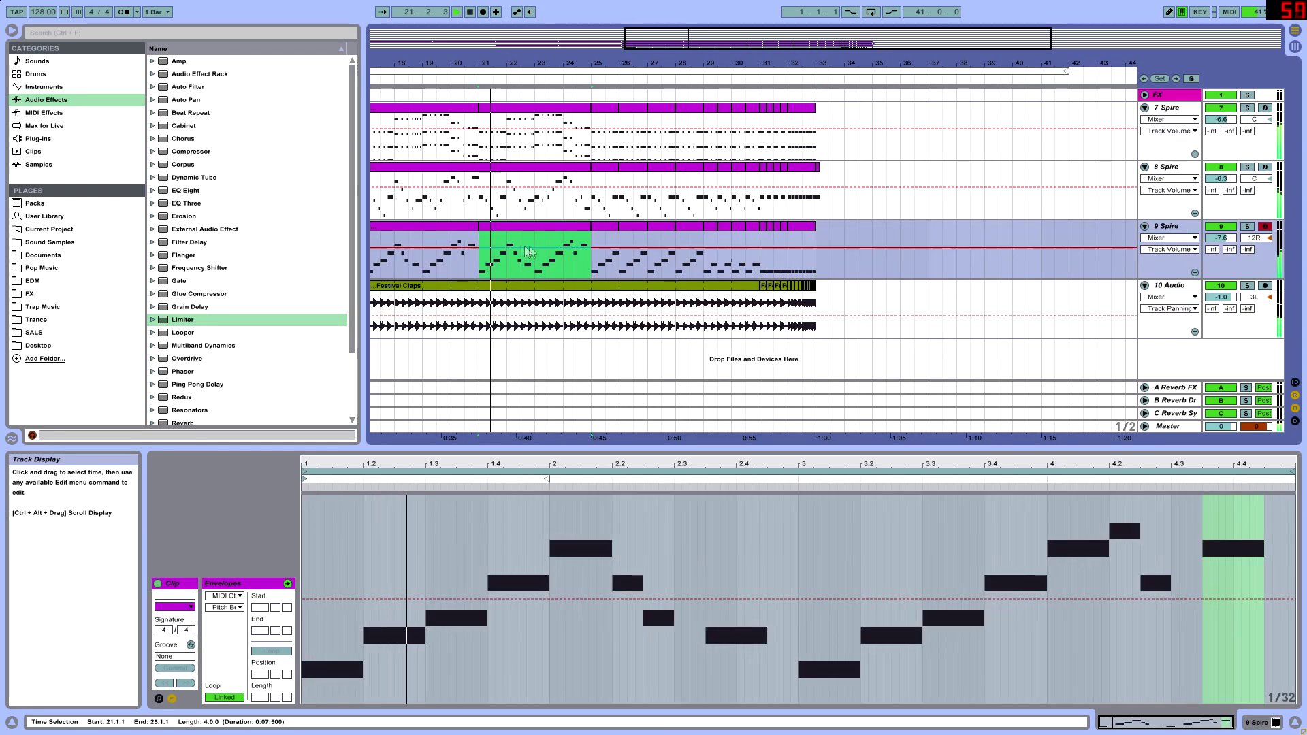
Play the end of the build-up around bar 33 and delete the surplus 8 Spire clip extending past bar 33
{"action": "left_click", "coordinate": [821, 204]}
{"action": "key", "text": "space"}
{"action": "key", "text": "space"}
{"action": "left_click", "coordinate": [802, 203]}
{"action": "key", "text": "space"}
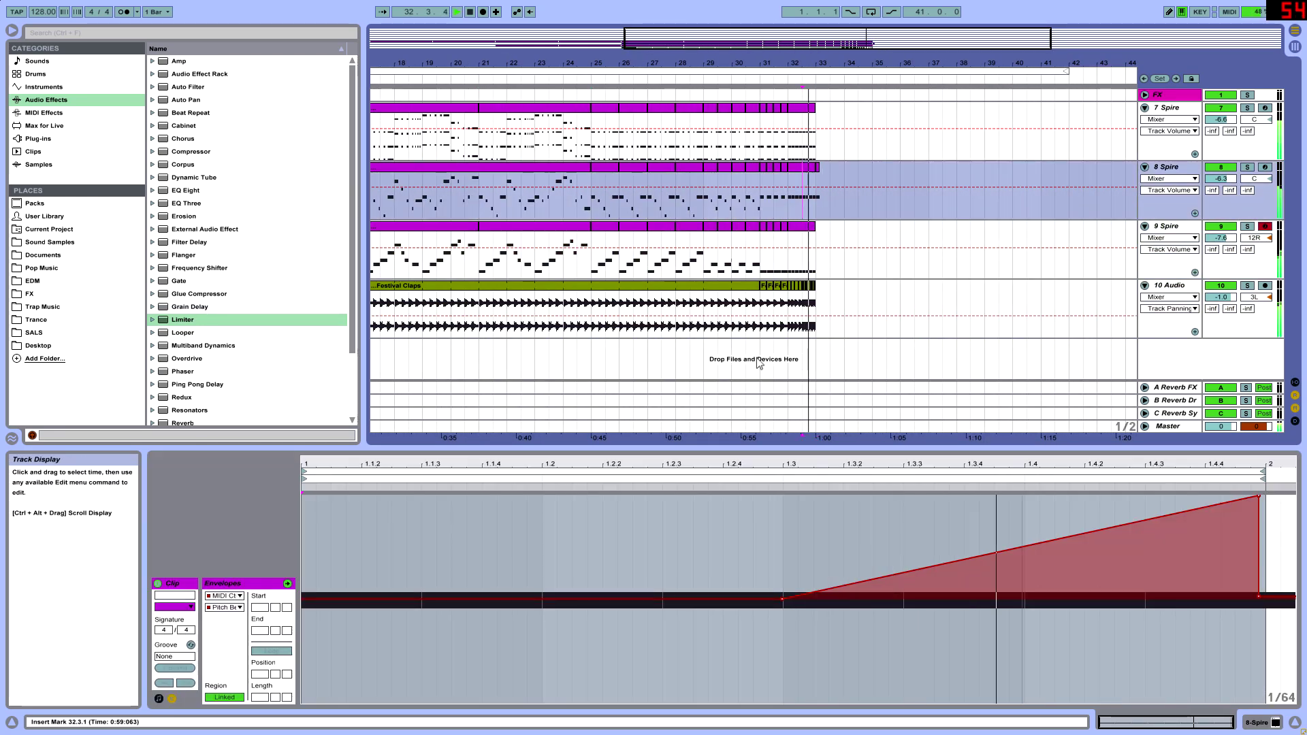
Play the arrangement from about bar 24 while opening the Vengeance Vocals folder within the EDM sound samples
{"action": "key", "text": "space"}
{"action": "left_click", "coordinate": [817, 167]}
{"action": "key", "text": "Delete"}
{"action": "left_click", "coordinate": [588, 256]}
{"action": "key", "text": "space"}
{"action": "left_click", "coordinate": [49, 242]}
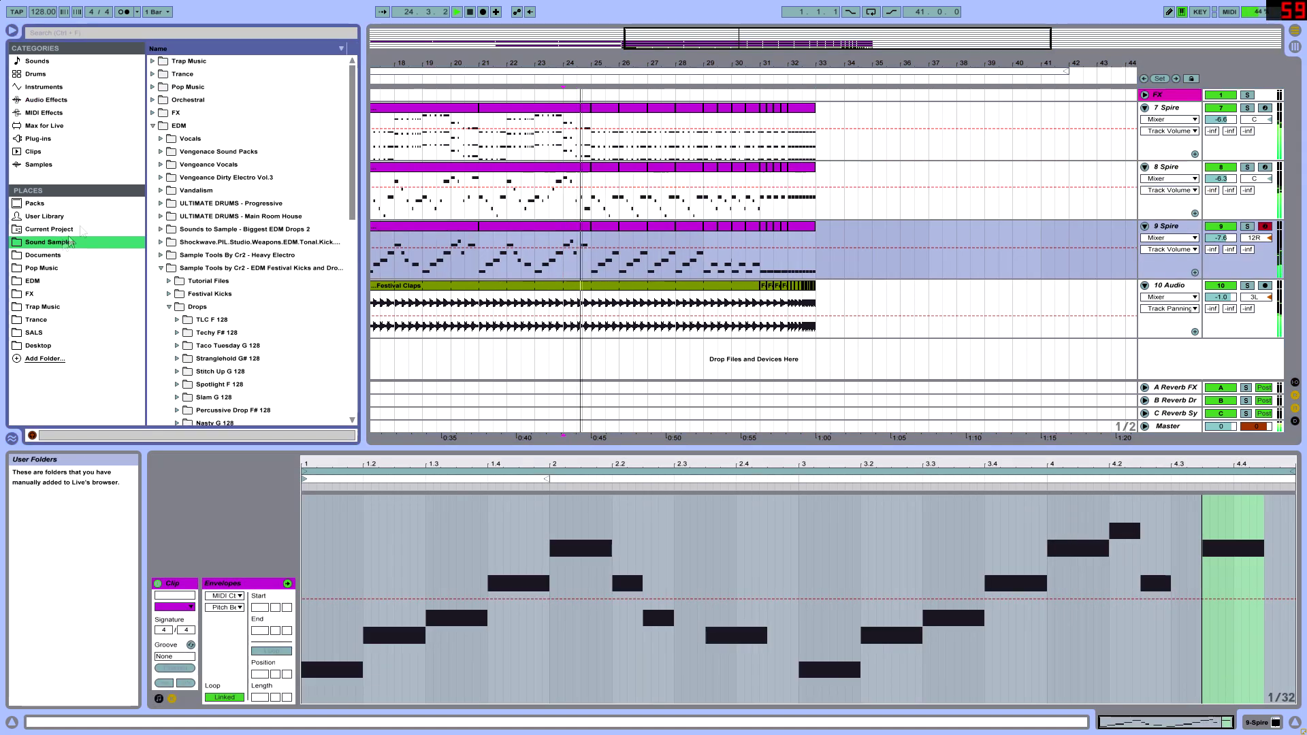
{"action": "left_click", "coordinate": [153, 125]}
{"action": "left_click", "coordinate": [153, 113]}
{"action": "left_click", "coordinate": [154, 113]}
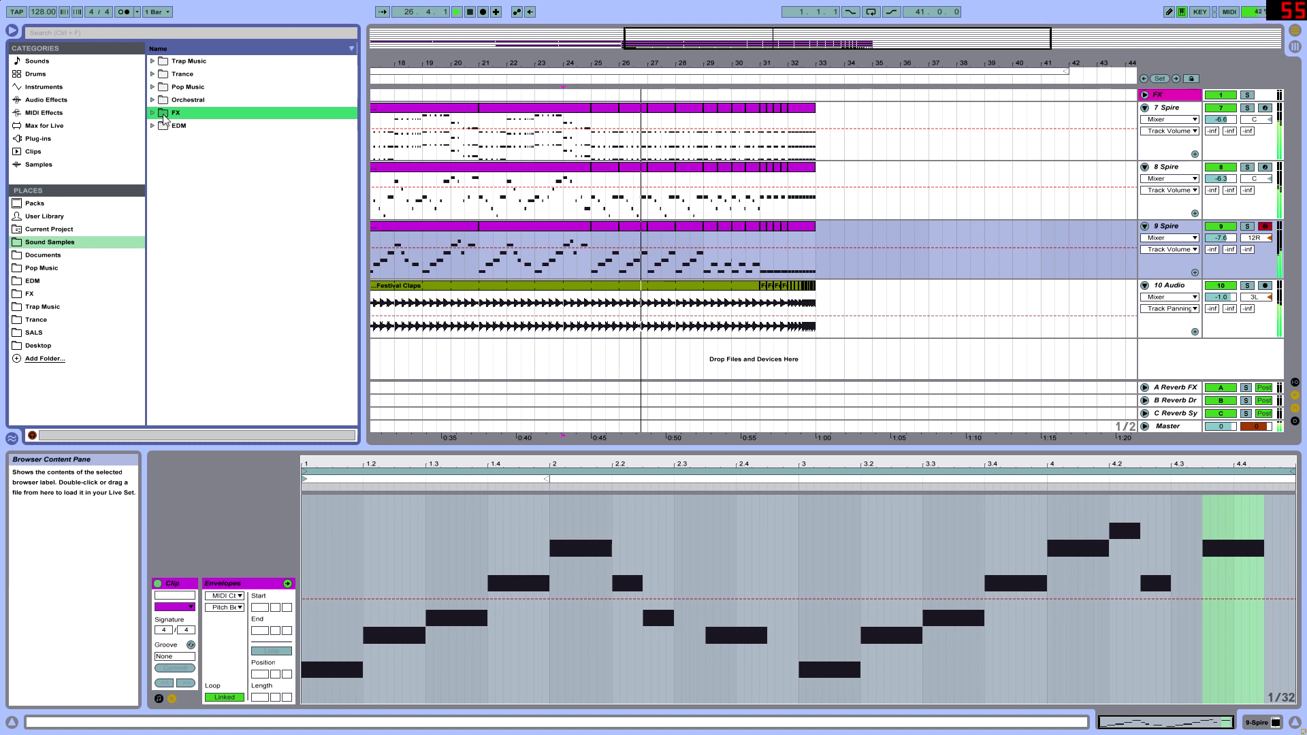
{"action": "left_click", "coordinate": [159, 125]}
{"action": "left_click", "coordinate": [160, 165]}
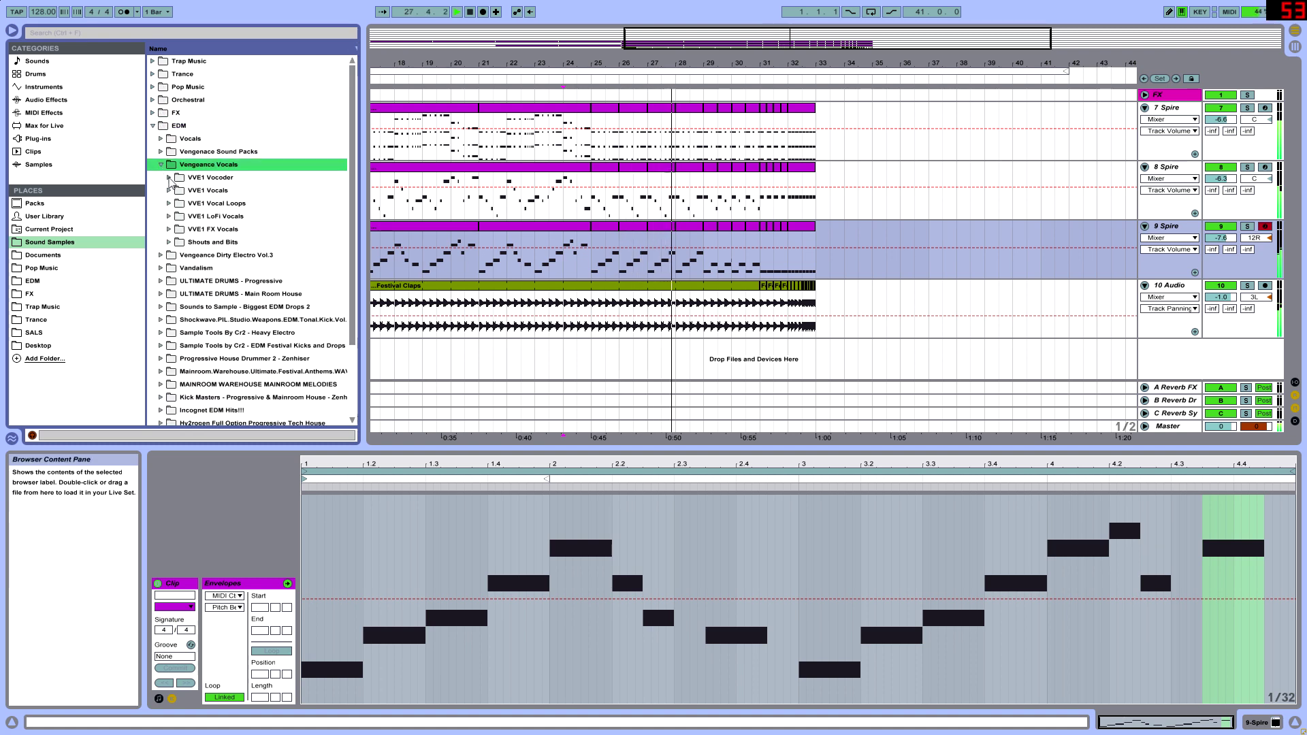
Place the sample VVE1 Vocoder Words 50.wav from the VVE1 Vocoder Words folder at bar 33 on a new audio track
{"action": "left_click", "coordinate": [169, 178]}
{"action": "left_click", "coordinate": [177, 190]}
{"action": "left_click_drag", "start_coordinate": [240, 208], "coordinate": [860, 362]}
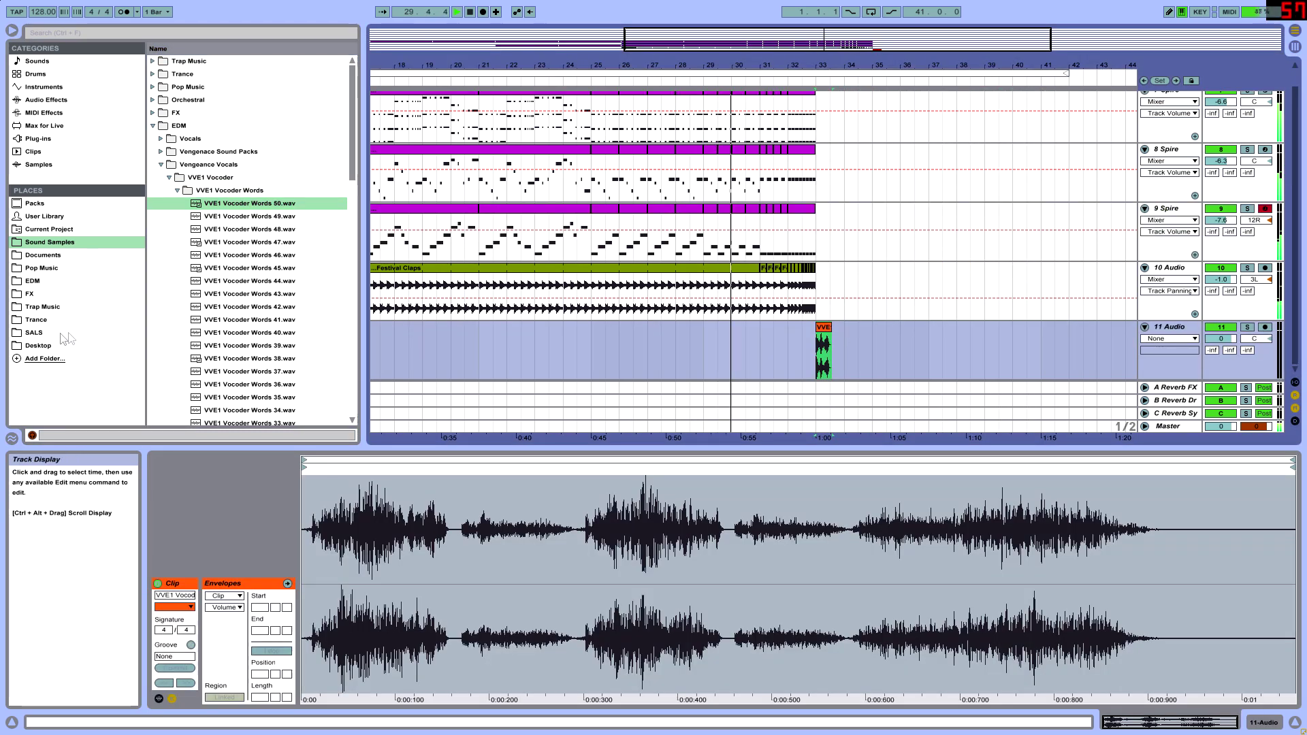
Enlarge the arrangement area by shrinking the clip detail view and fit the whole song in the timeline
{"action": "left_click_drag", "start_coordinate": [834, 445], "coordinate": [834, 569]}
{"action": "left_click_drag", "start_coordinate": [868, 41], "coordinate": [868, 122]}
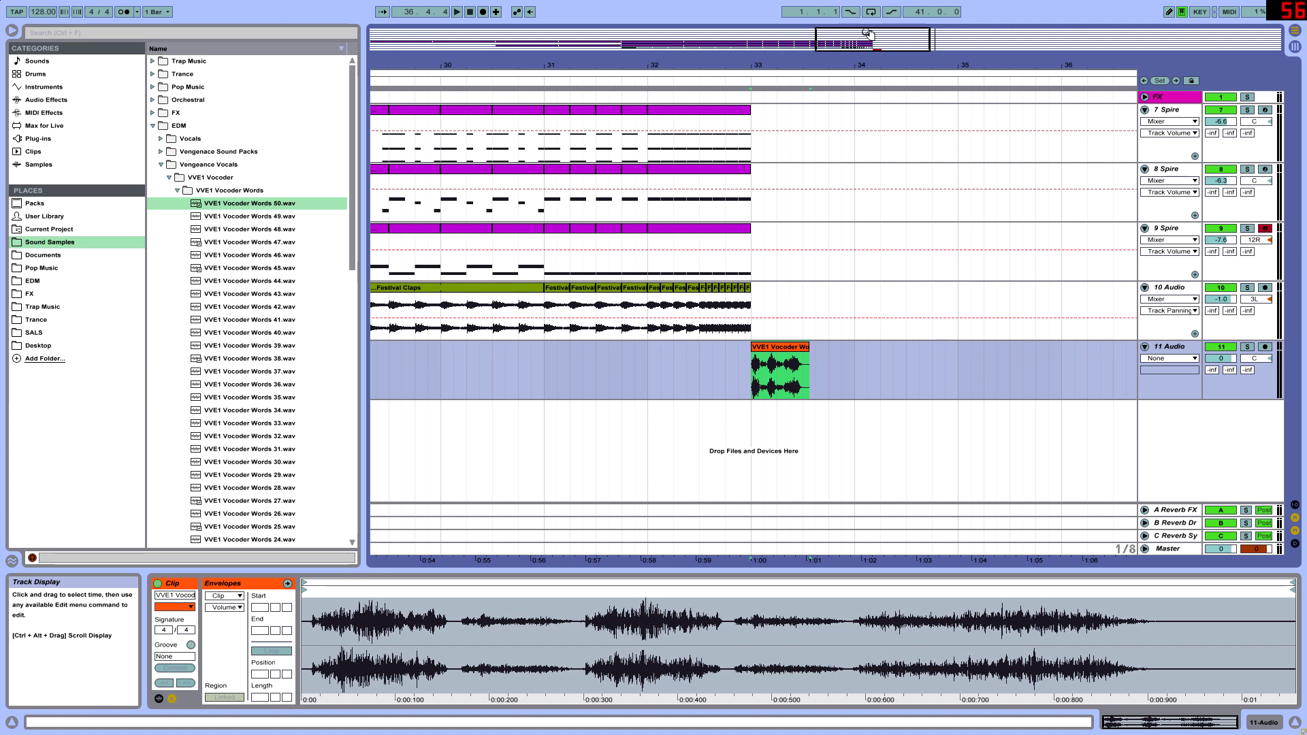
{"action": "double_click", "coordinate": [841, 39]}
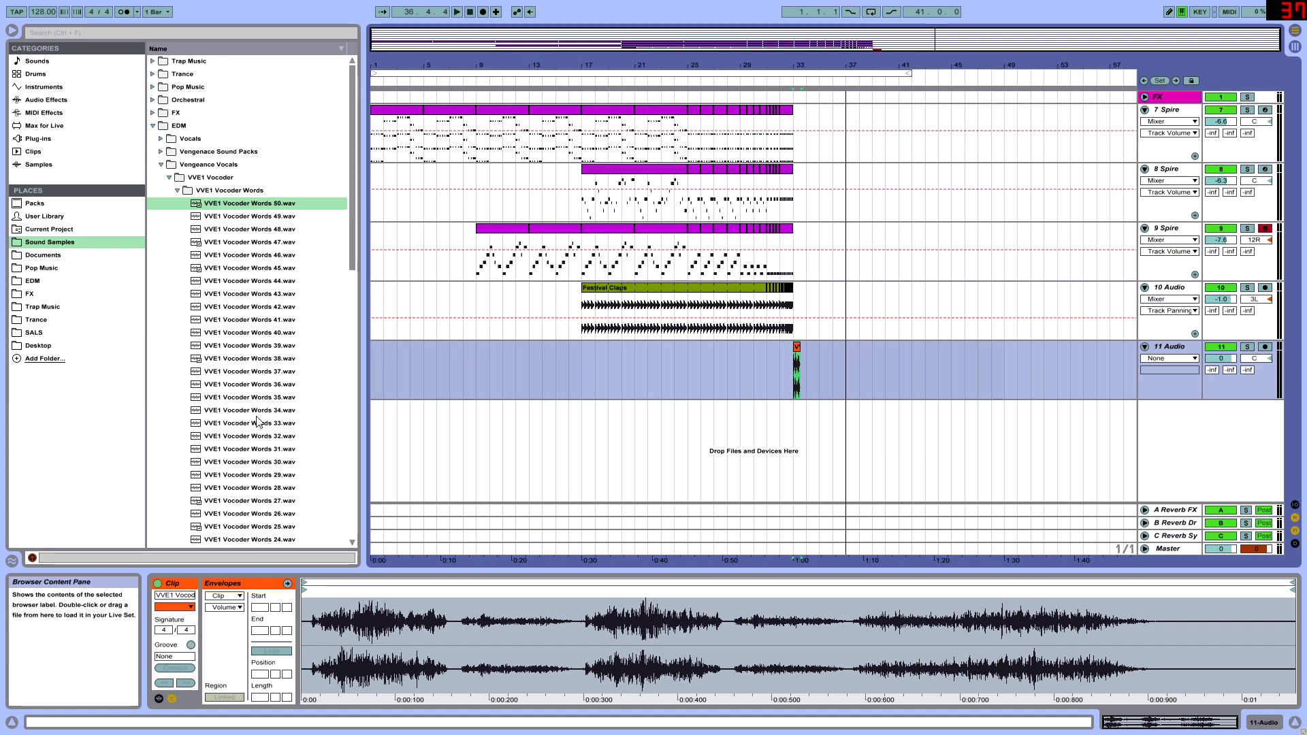